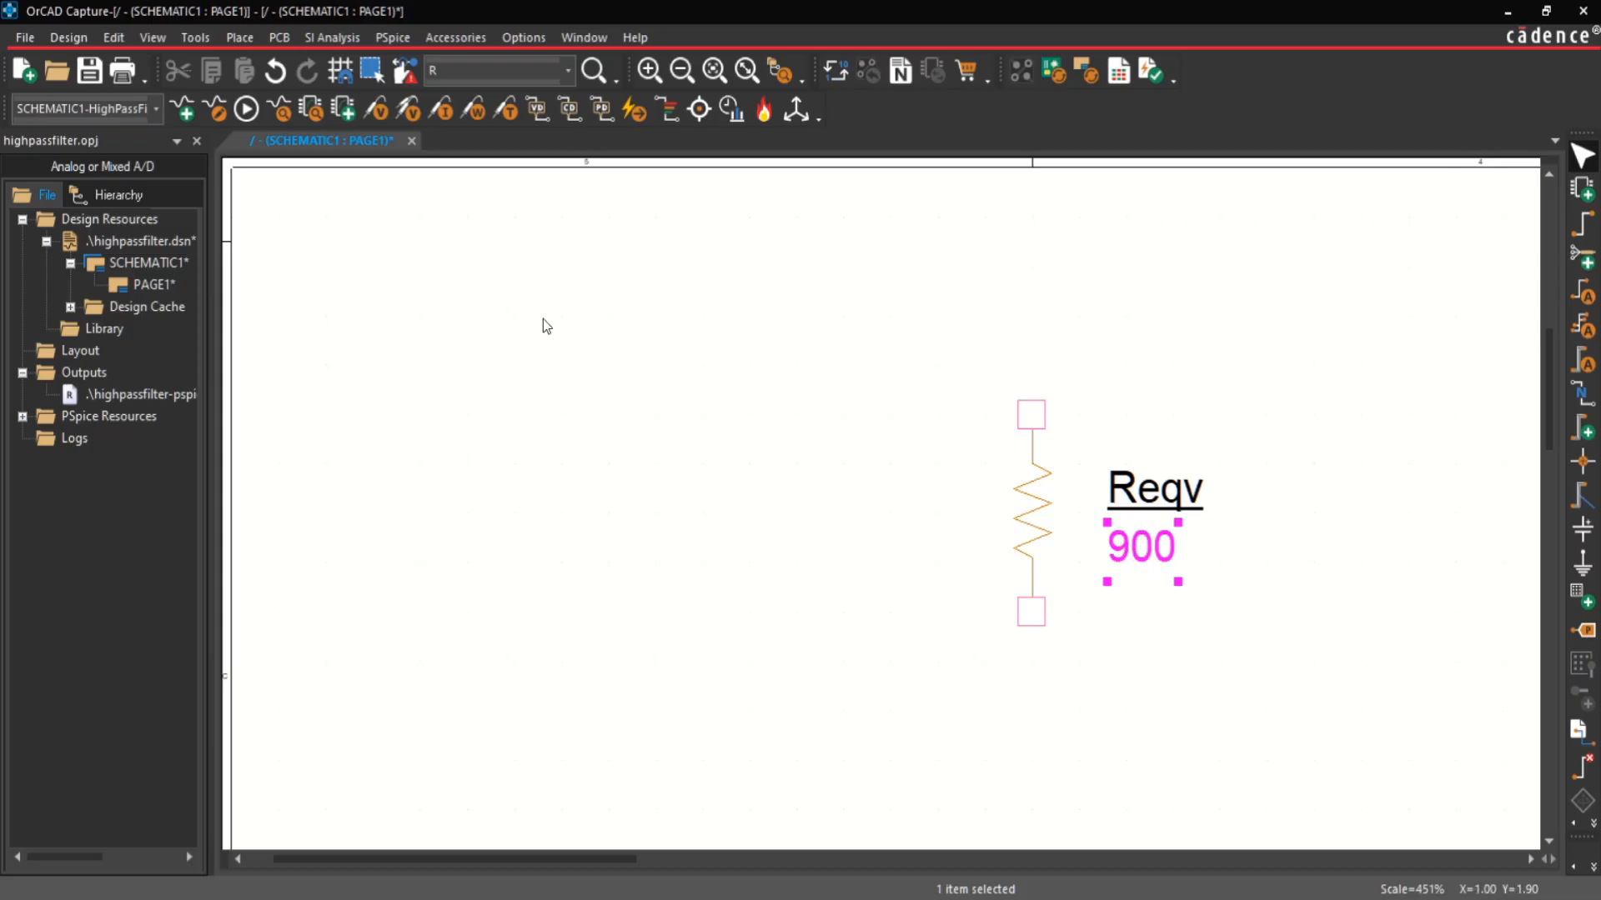
Step: Place one PSpice capacitor horizontally on the schematic, above and to the left of the Reqv resistor
left_click(475, 272)
left_click(238, 38)
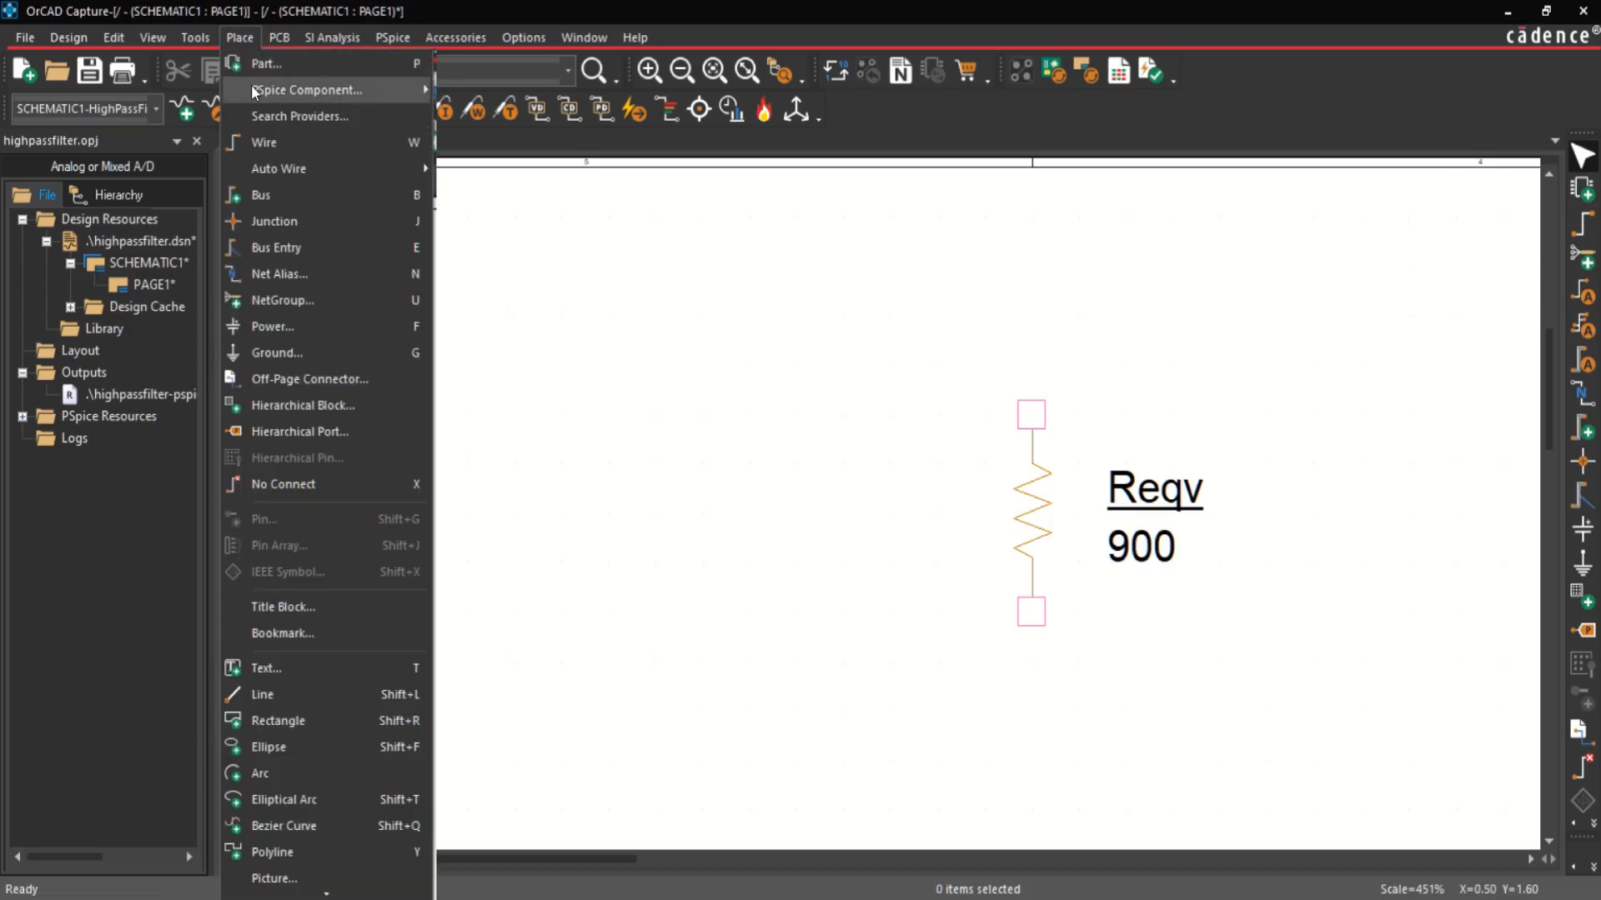
mouse_move(258, 90)
left_click(467, 115)
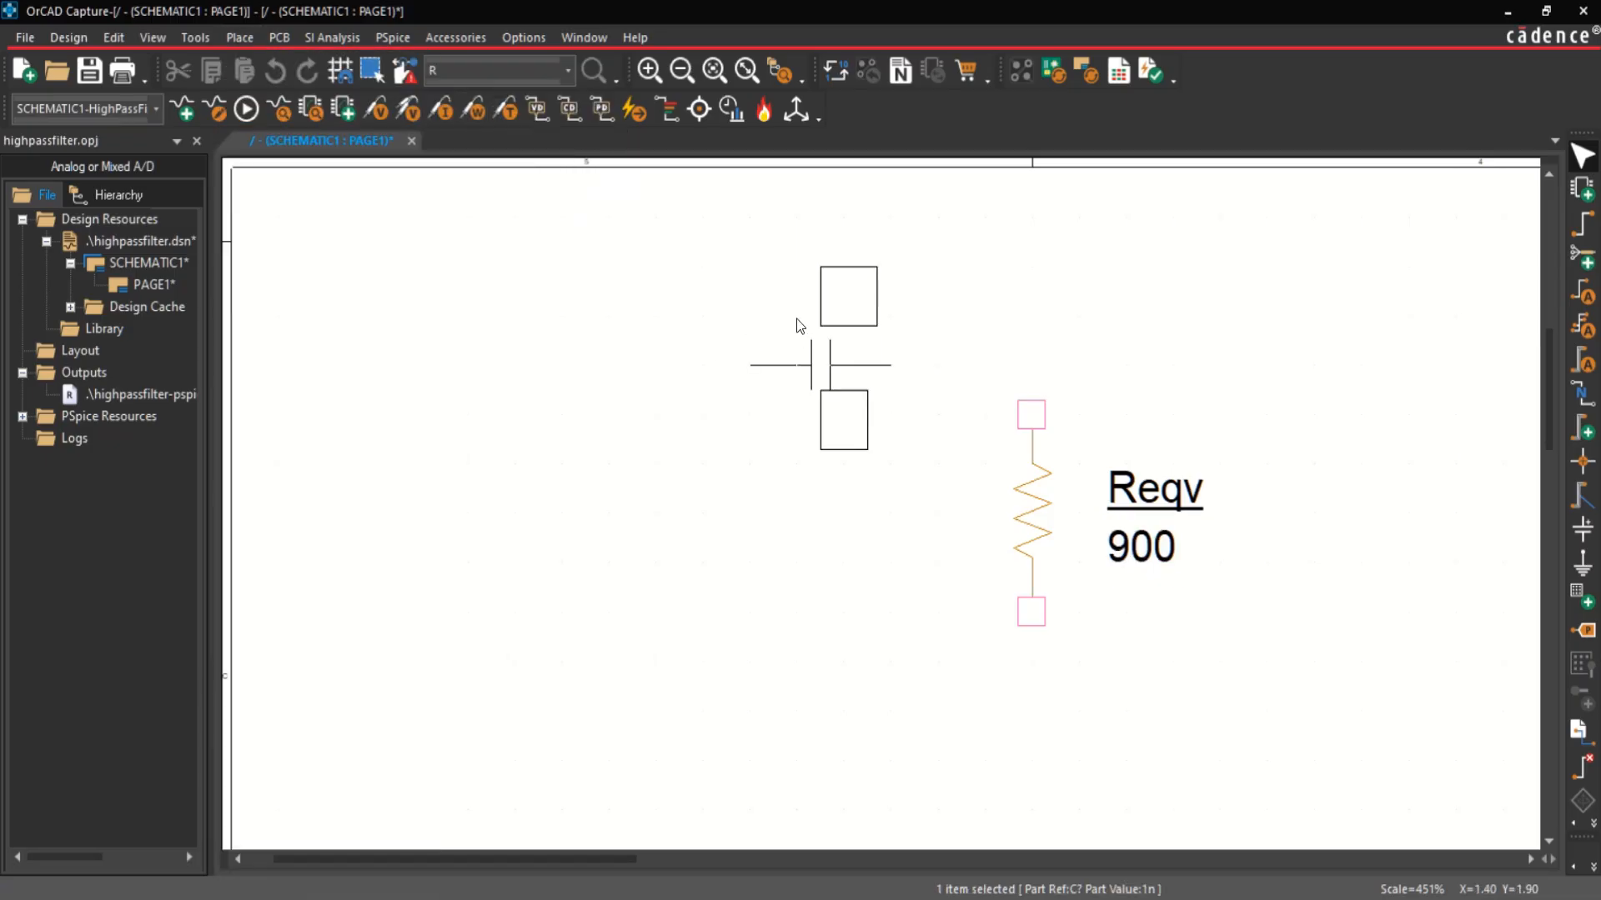
left_click(793, 323)
key("Escape")
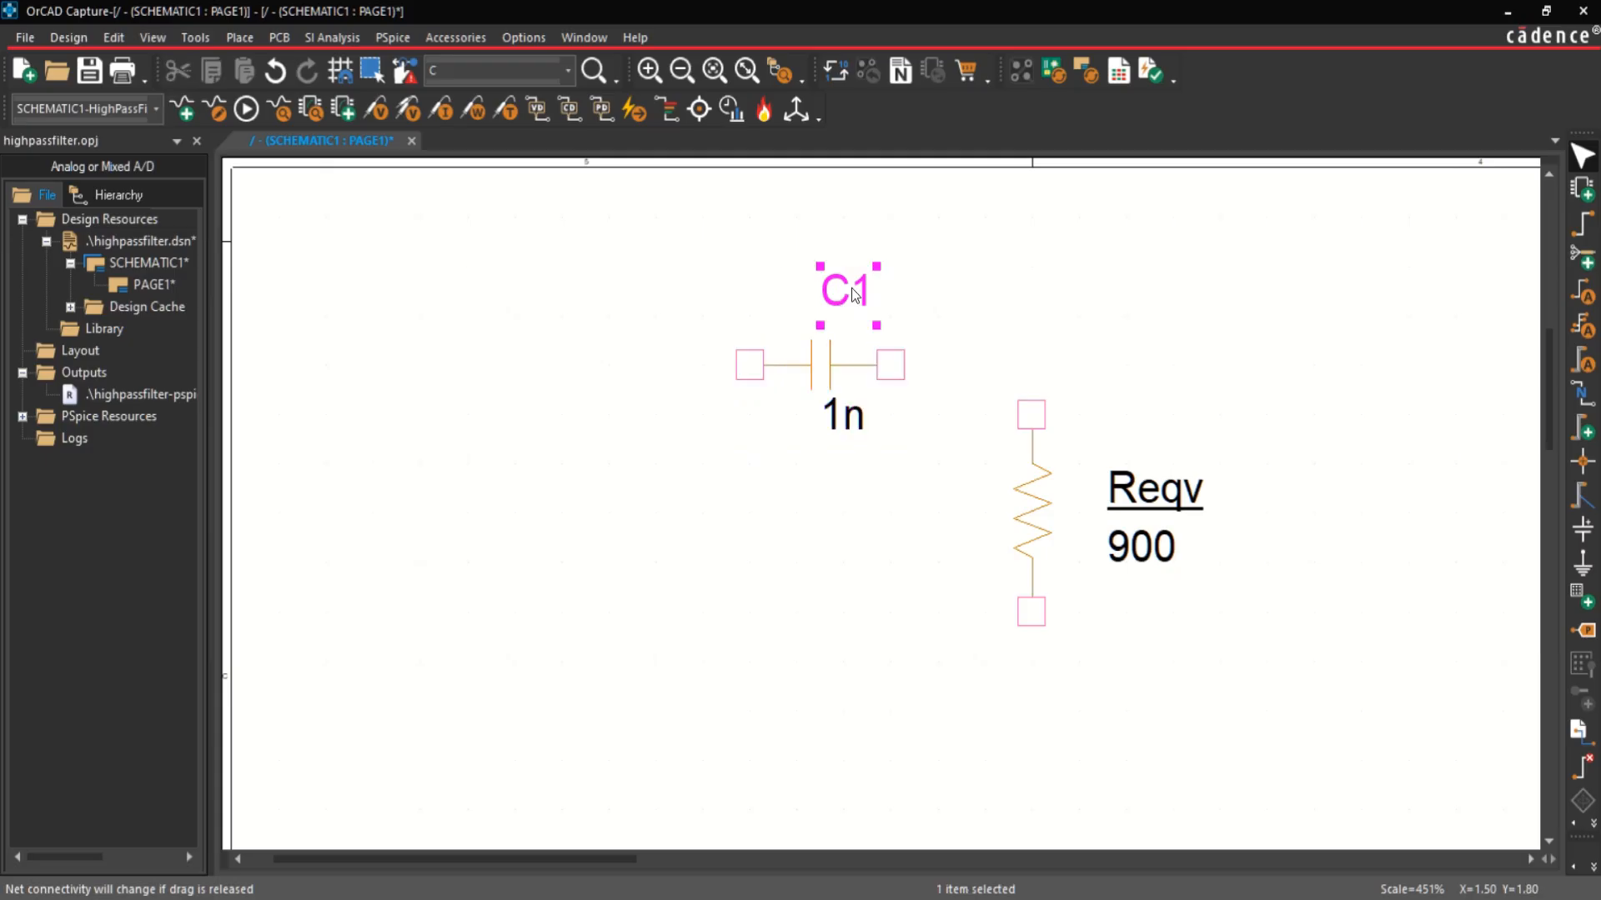
Step: Rename the capacitor's reference to C and set its value to 0.6u
double_click(852, 287)
key("BackSpace")
key("Return")
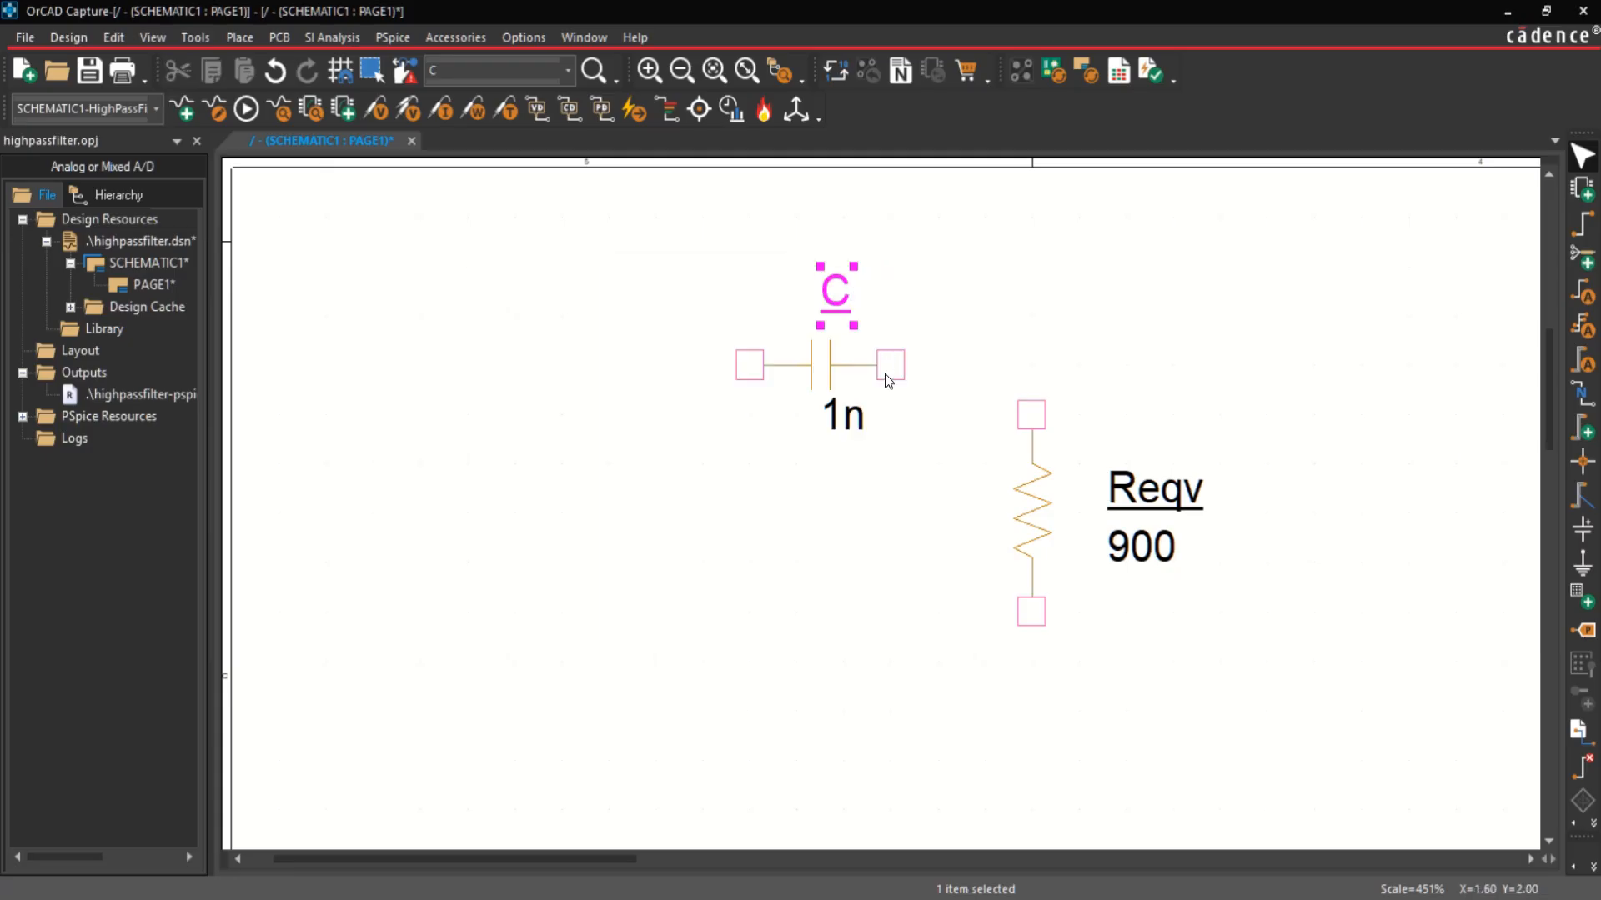
left_click(852, 421)
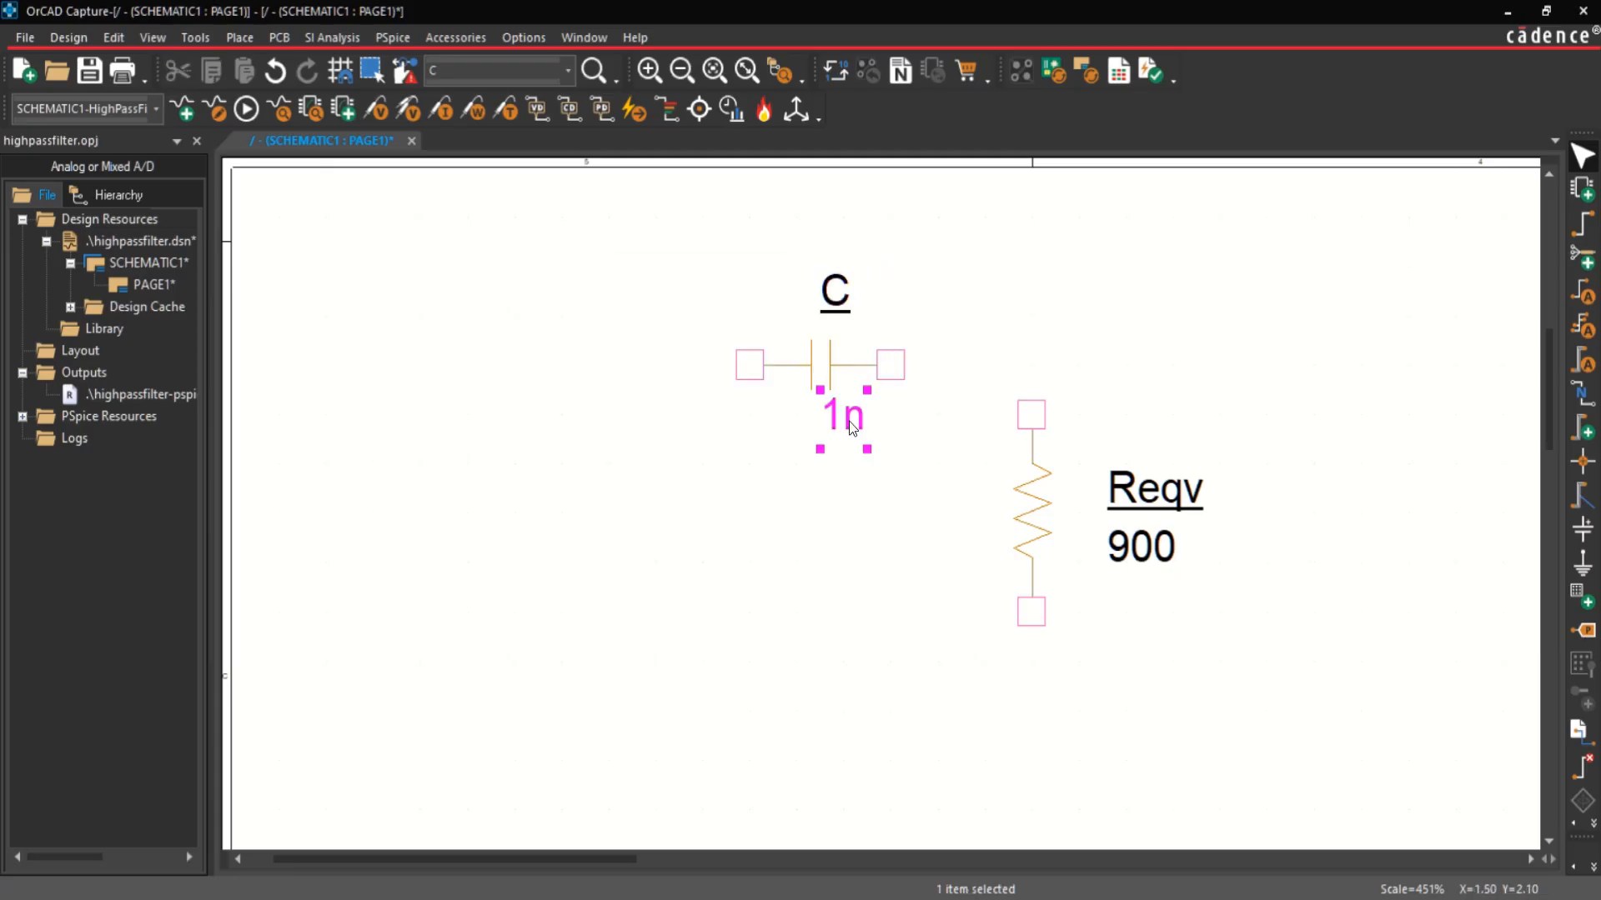
double_click(851, 424)
type("0.6")
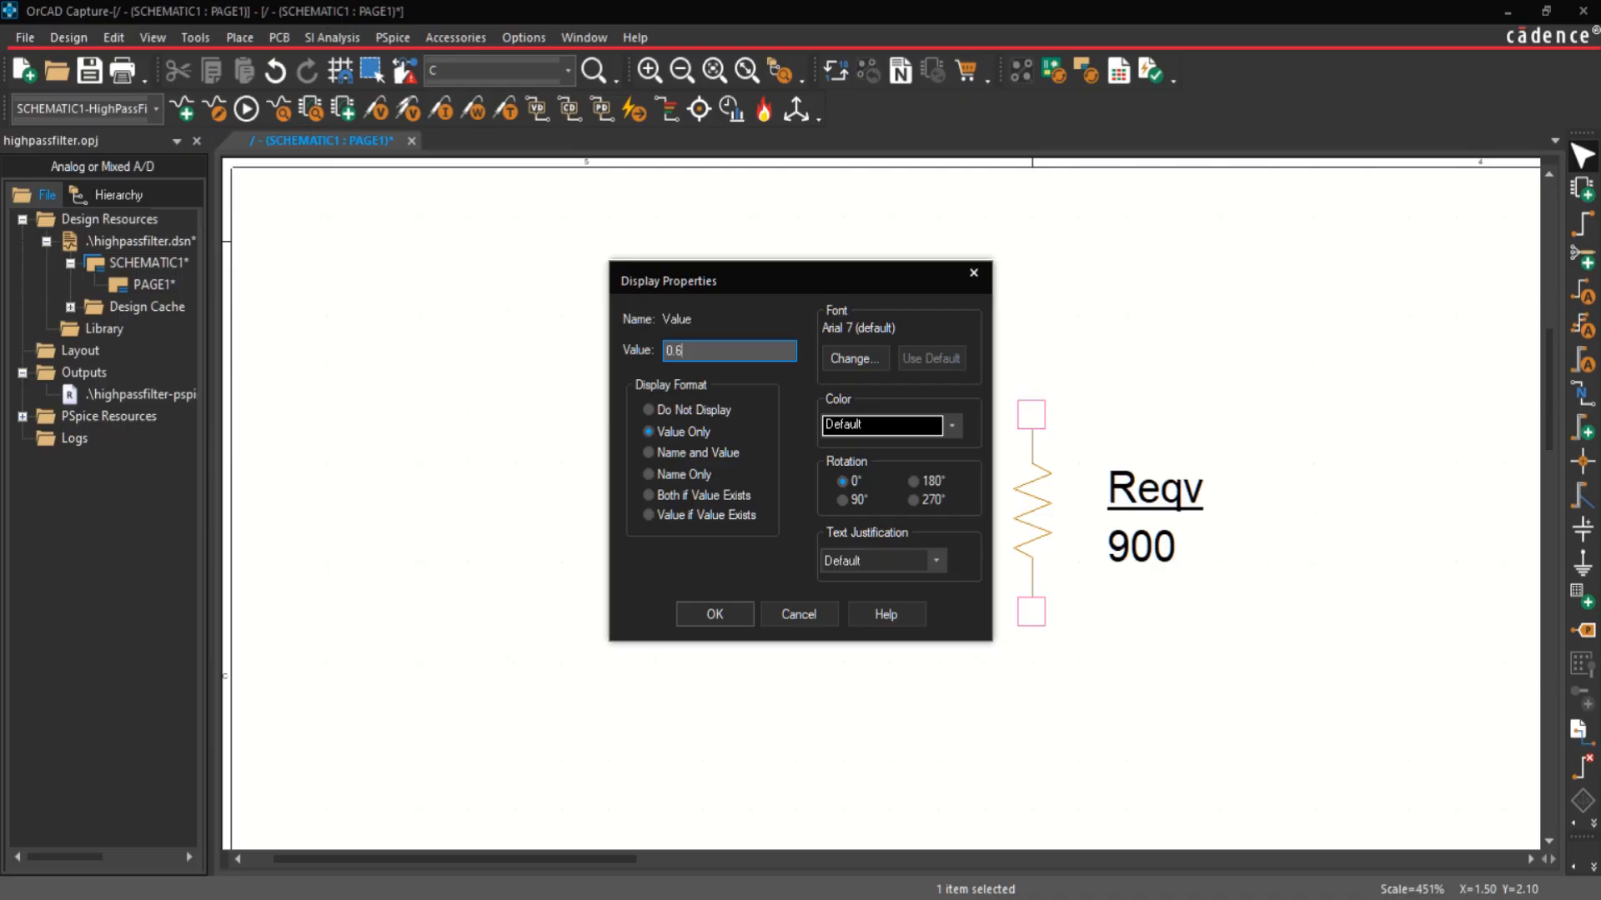
type("u")
key("Return")
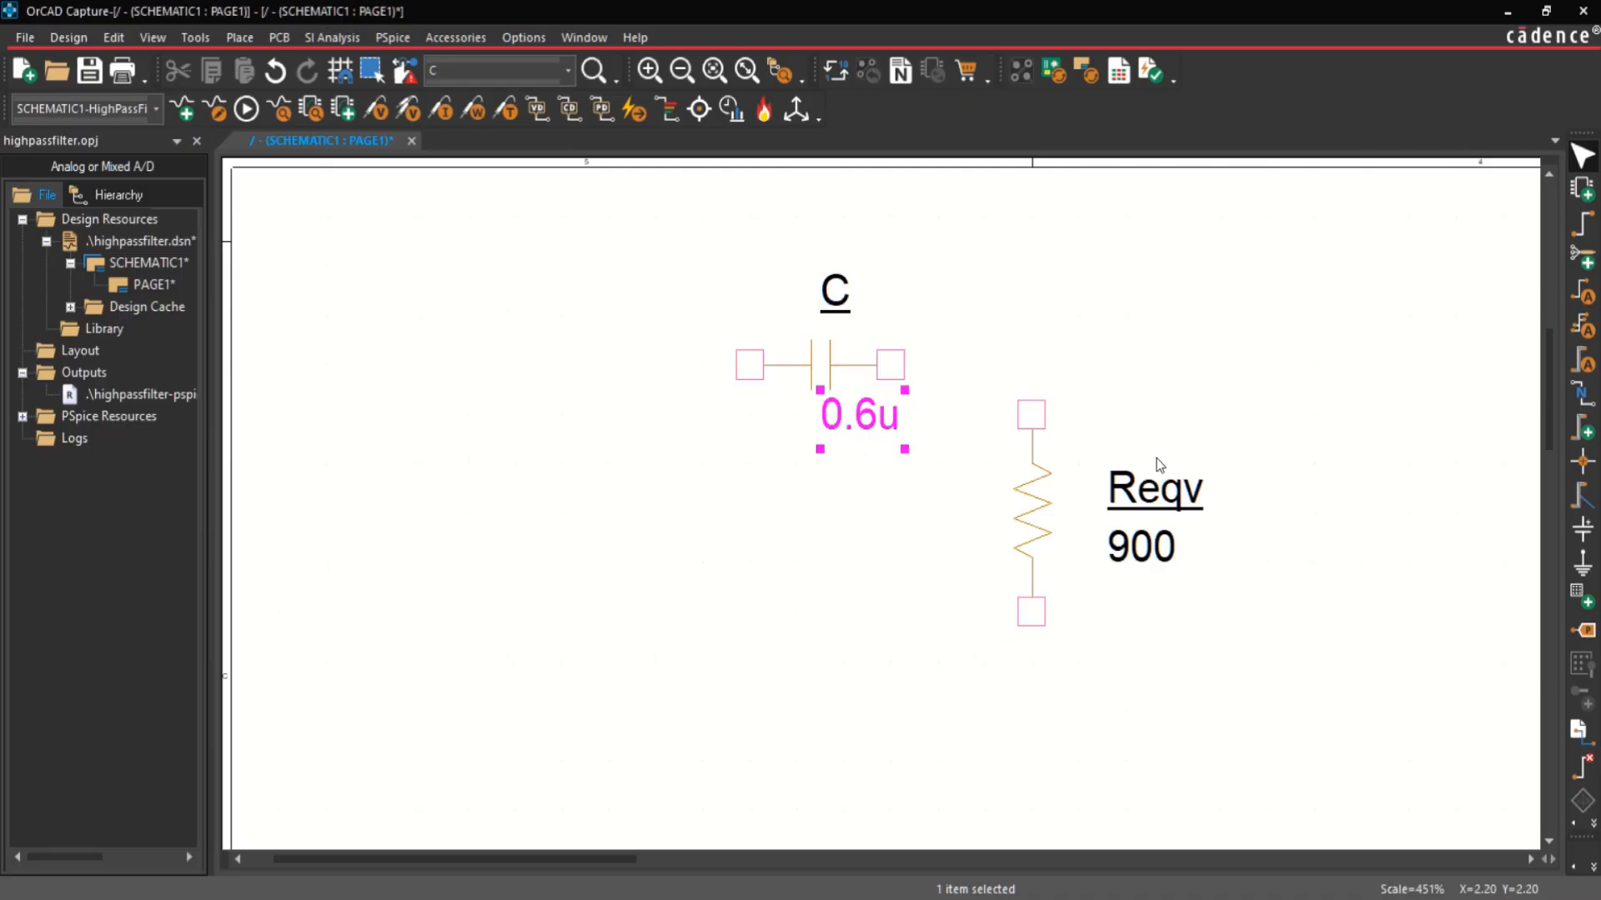
Step: Wire the right pin of capacitor C to the upper pin of resistor Reqv
key("w")
left_click(890, 364)
left_click(1031, 413)
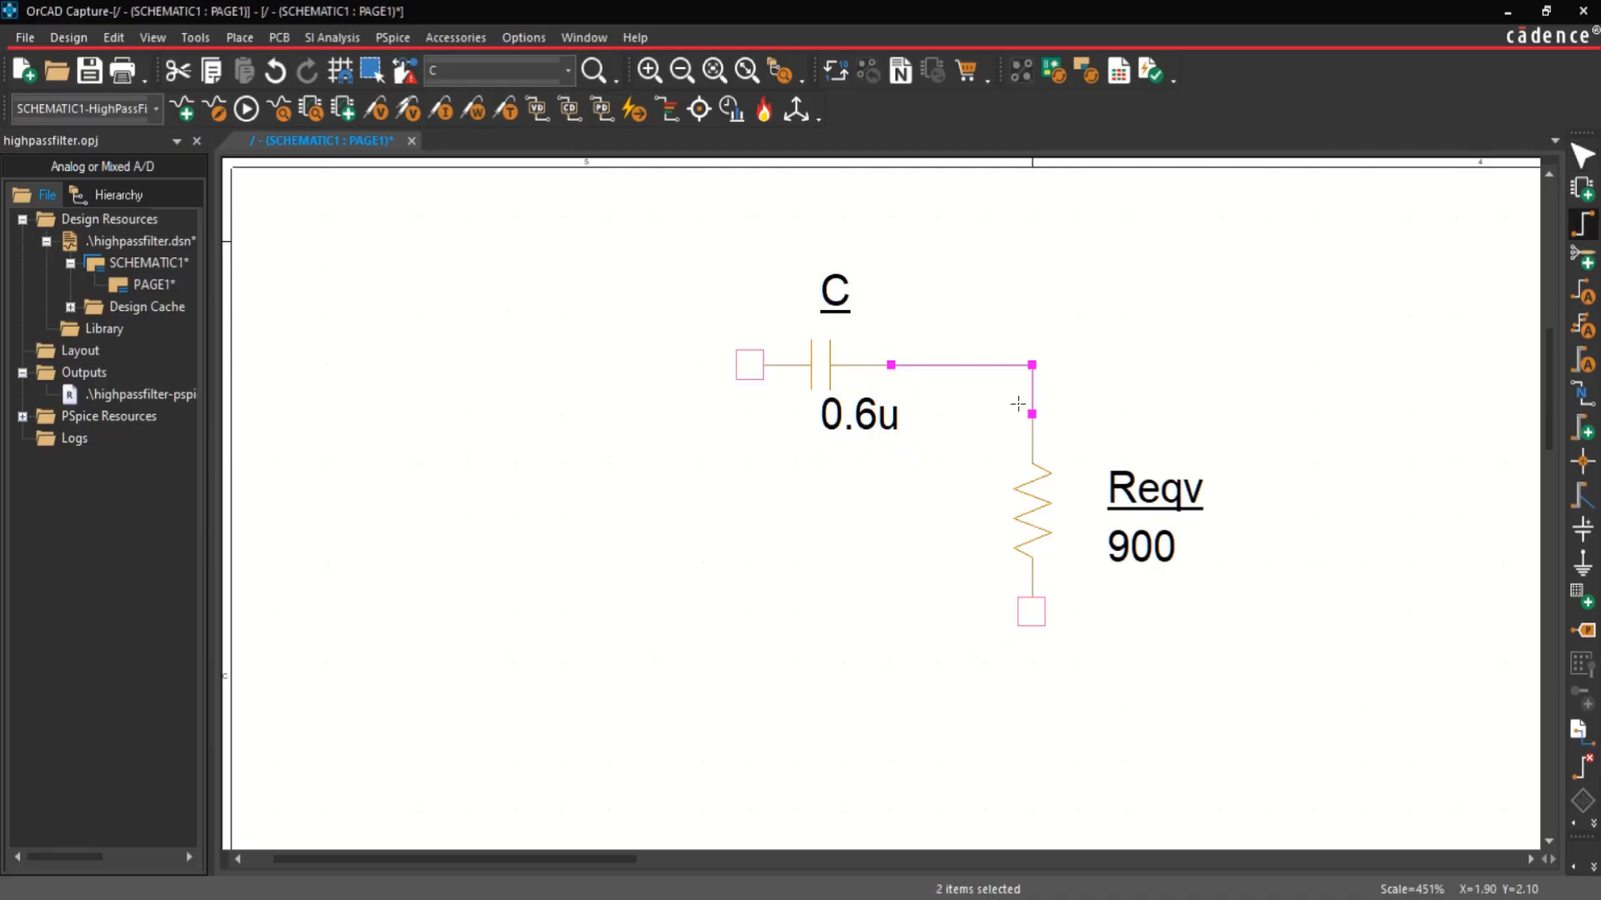
key("Escape")
Step: Place a PSpice sine voltage source to the left of the capacitor, level with the resistor
left_click(227, 38)
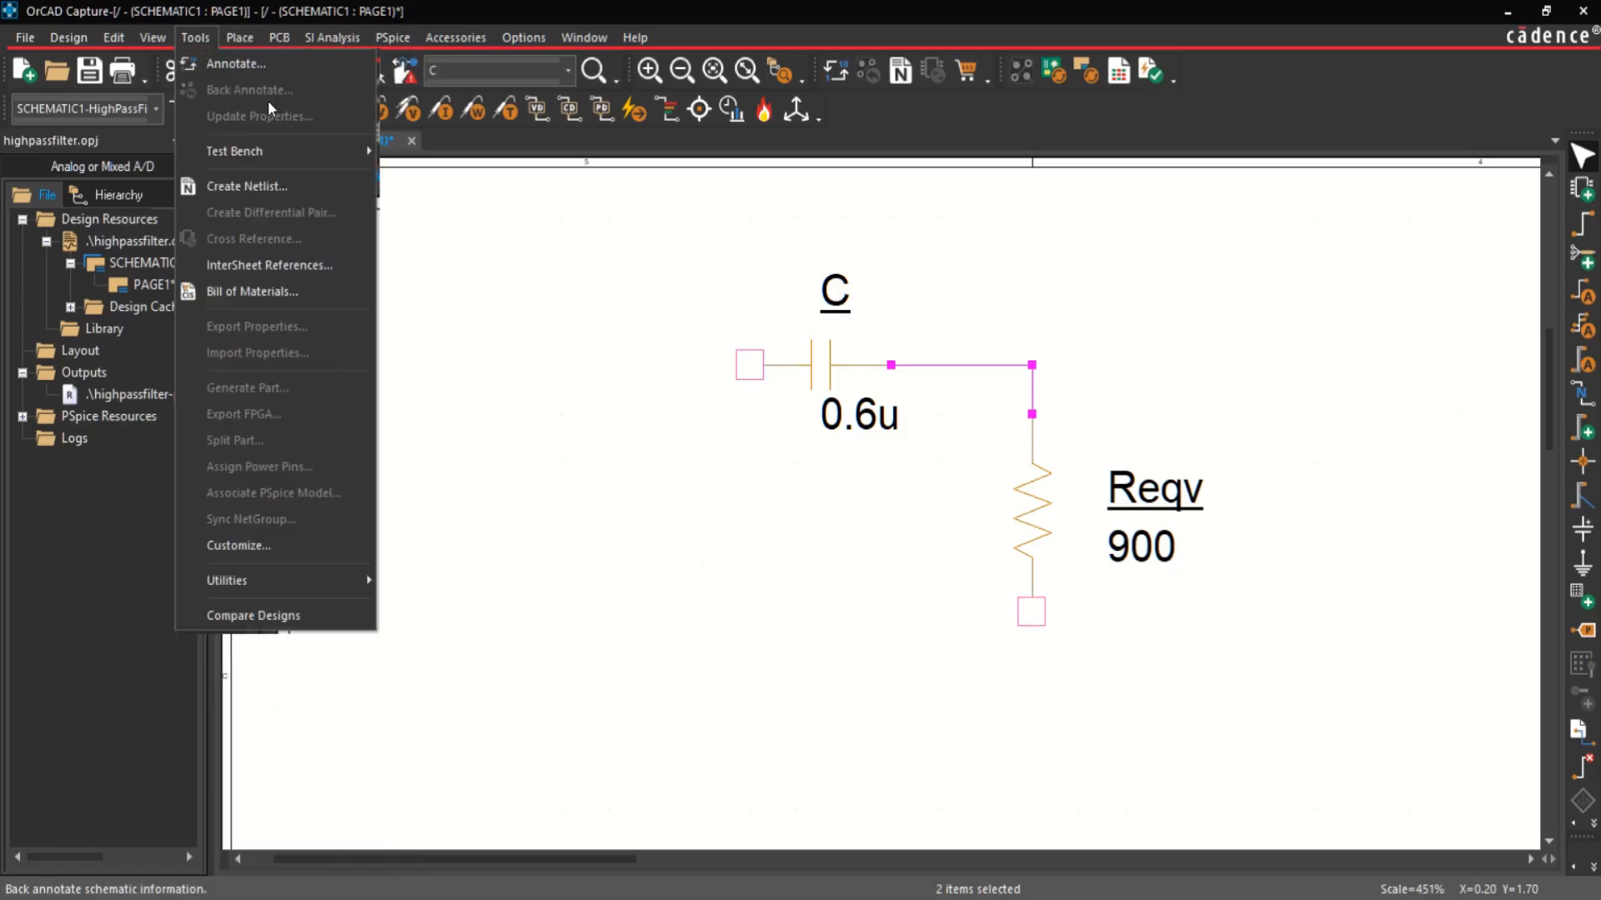
mouse_move(241, 38)
mouse_move(275, 89)
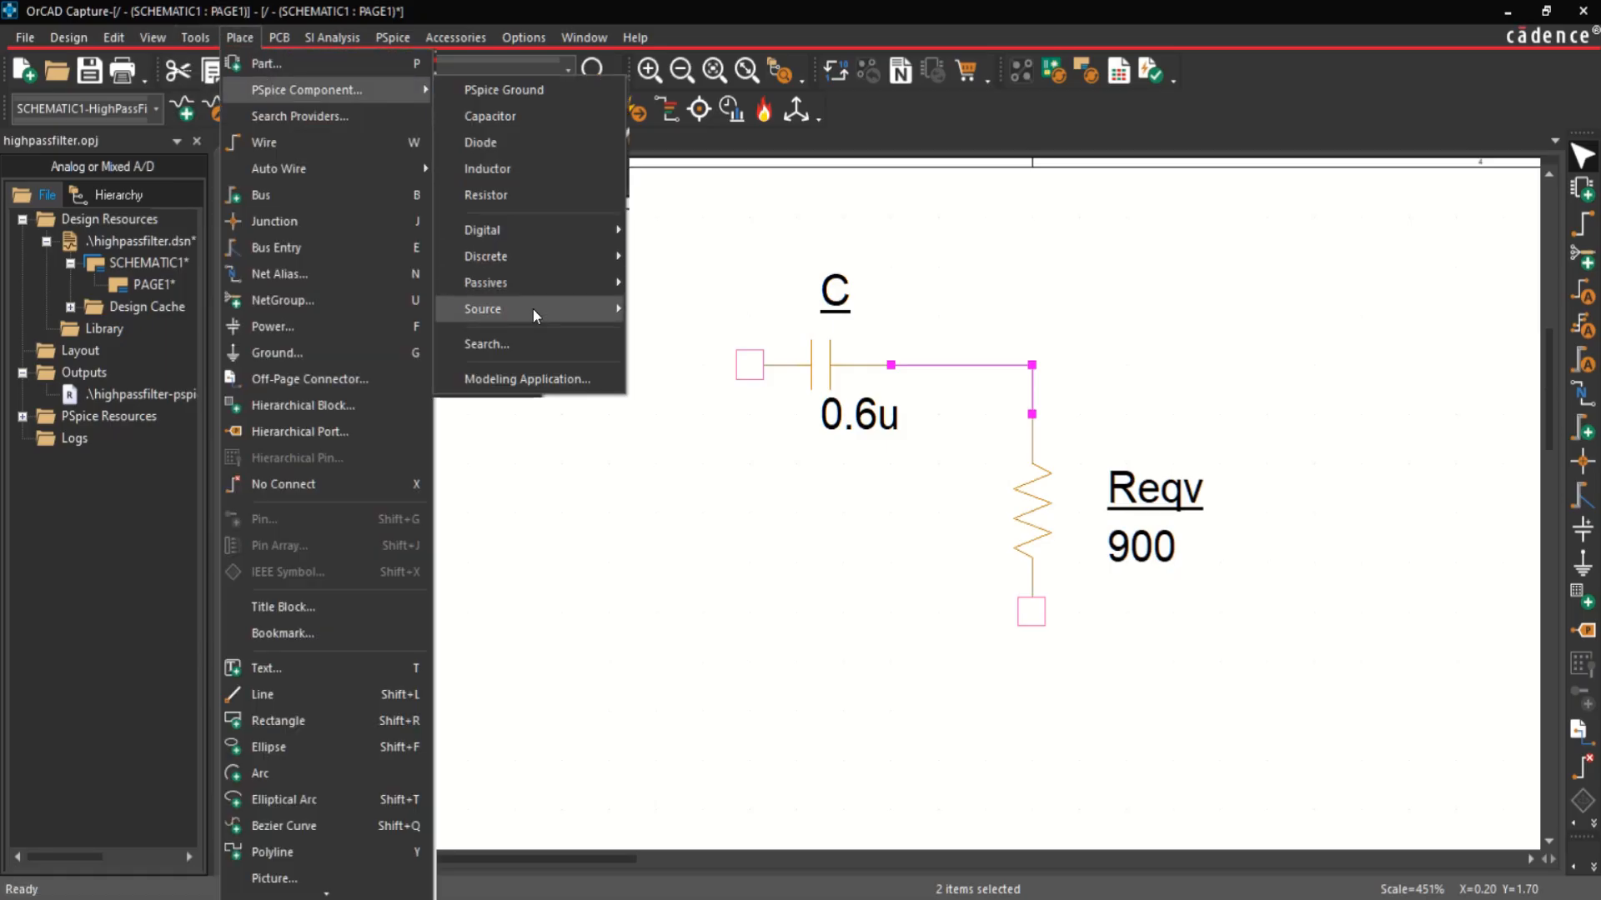
mouse_move(532, 308)
mouse_move(740, 362)
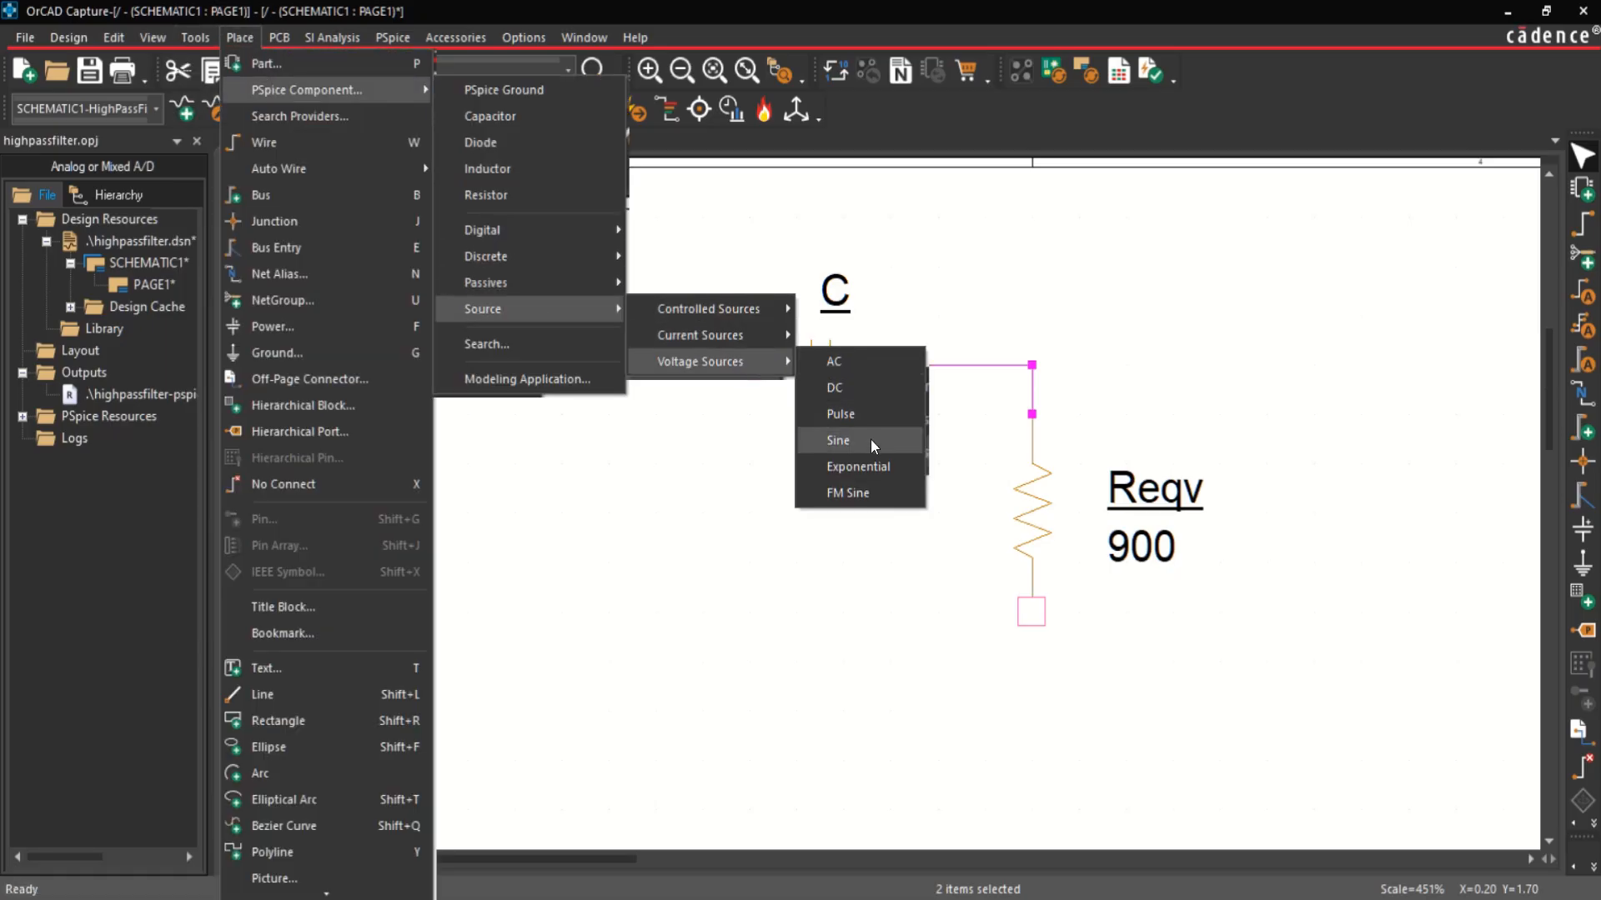
left_click(838, 440)
left_click(500, 463)
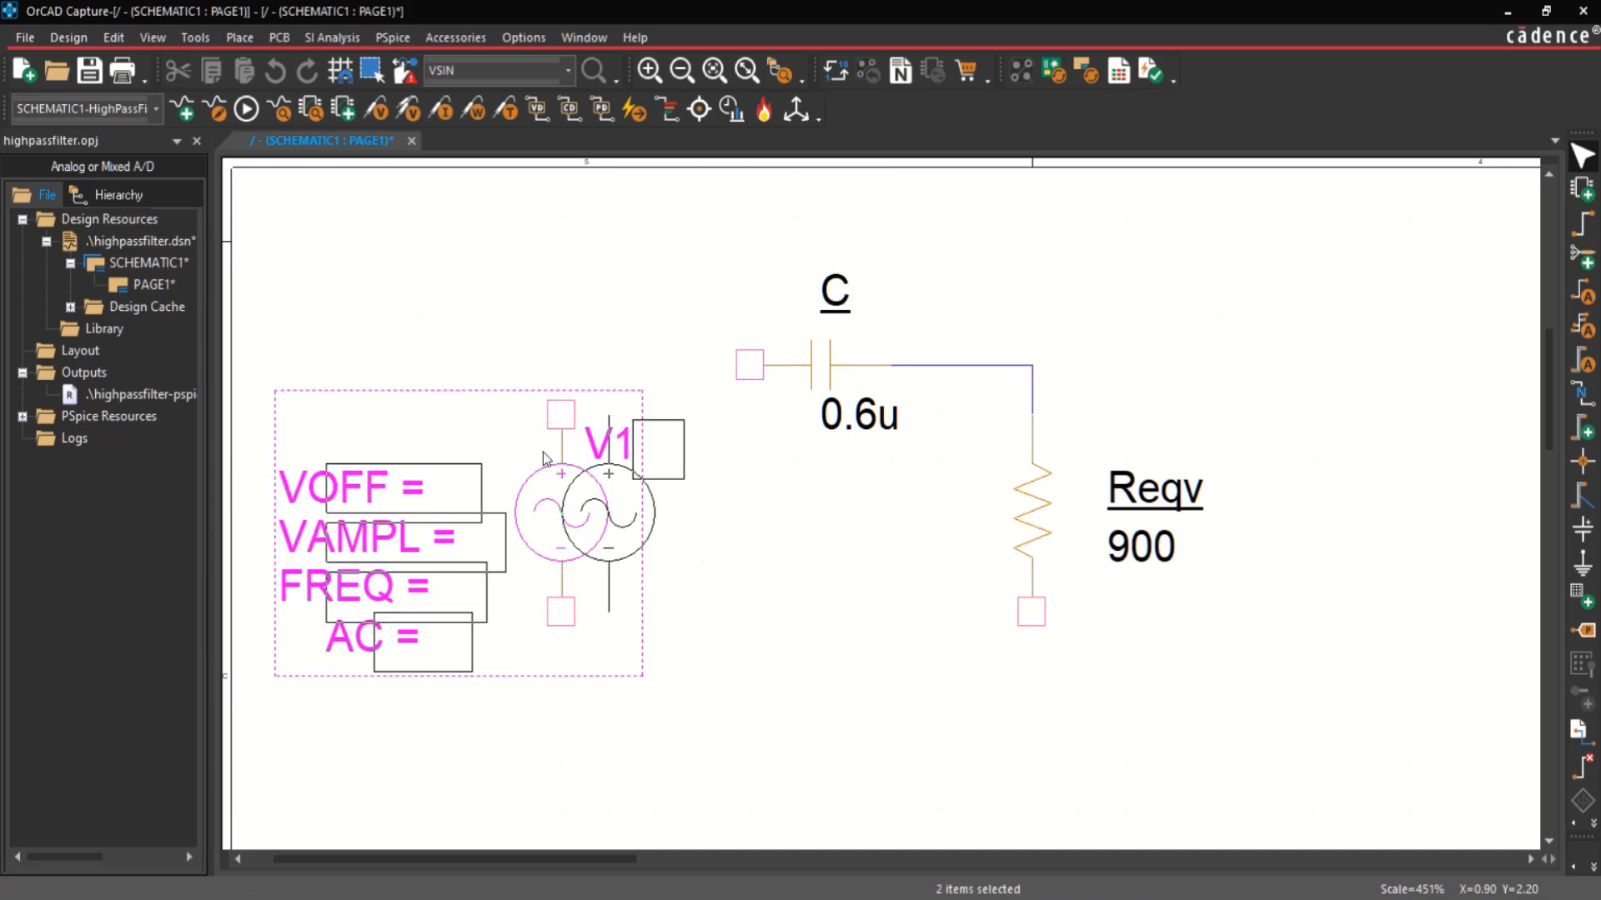
key("Escape")
Step: Set the sine source's offset VOFF to 0 and its amplitude VAMPL to 0.5
left_click(409, 486)
double_click(409, 486)
type("0")
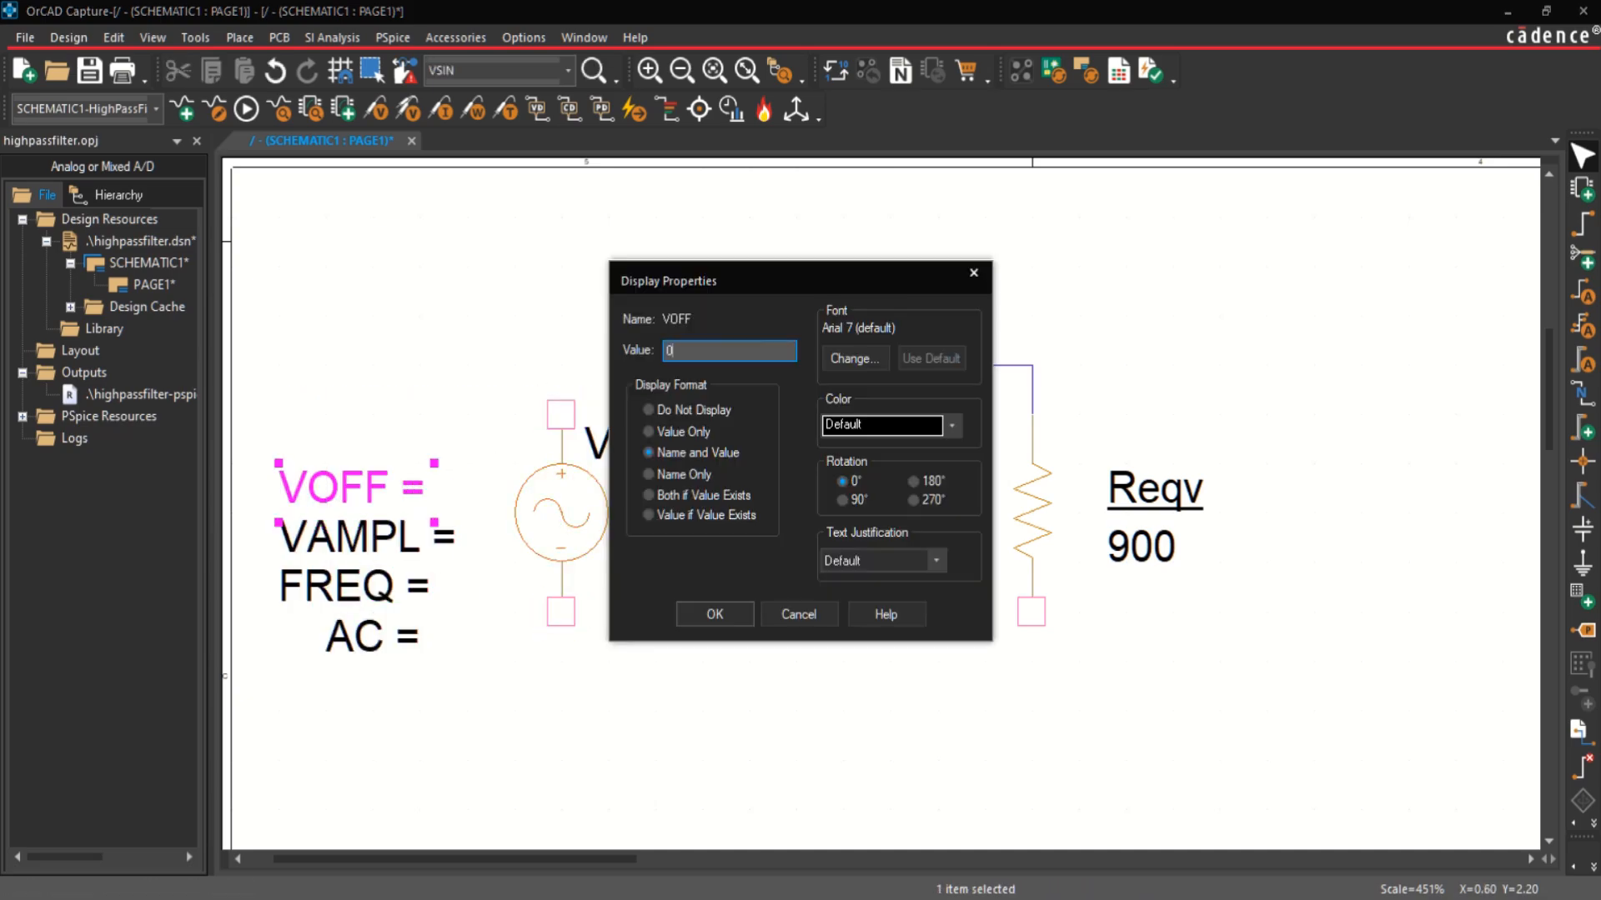
key("Return")
double_click(384, 547)
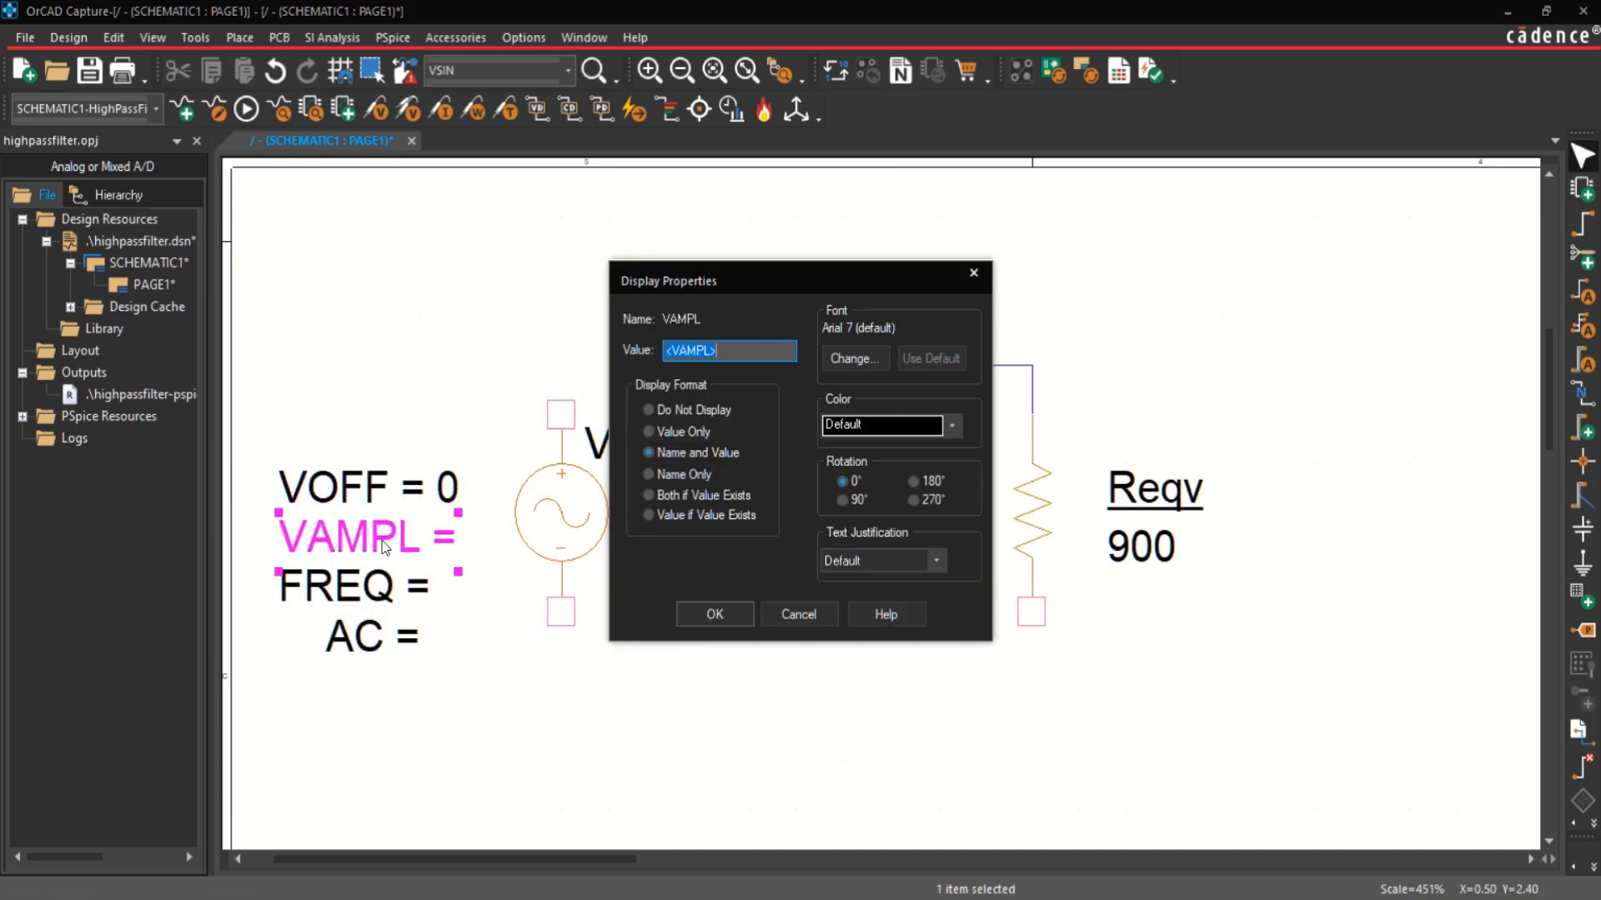
type("10")
key("Return")
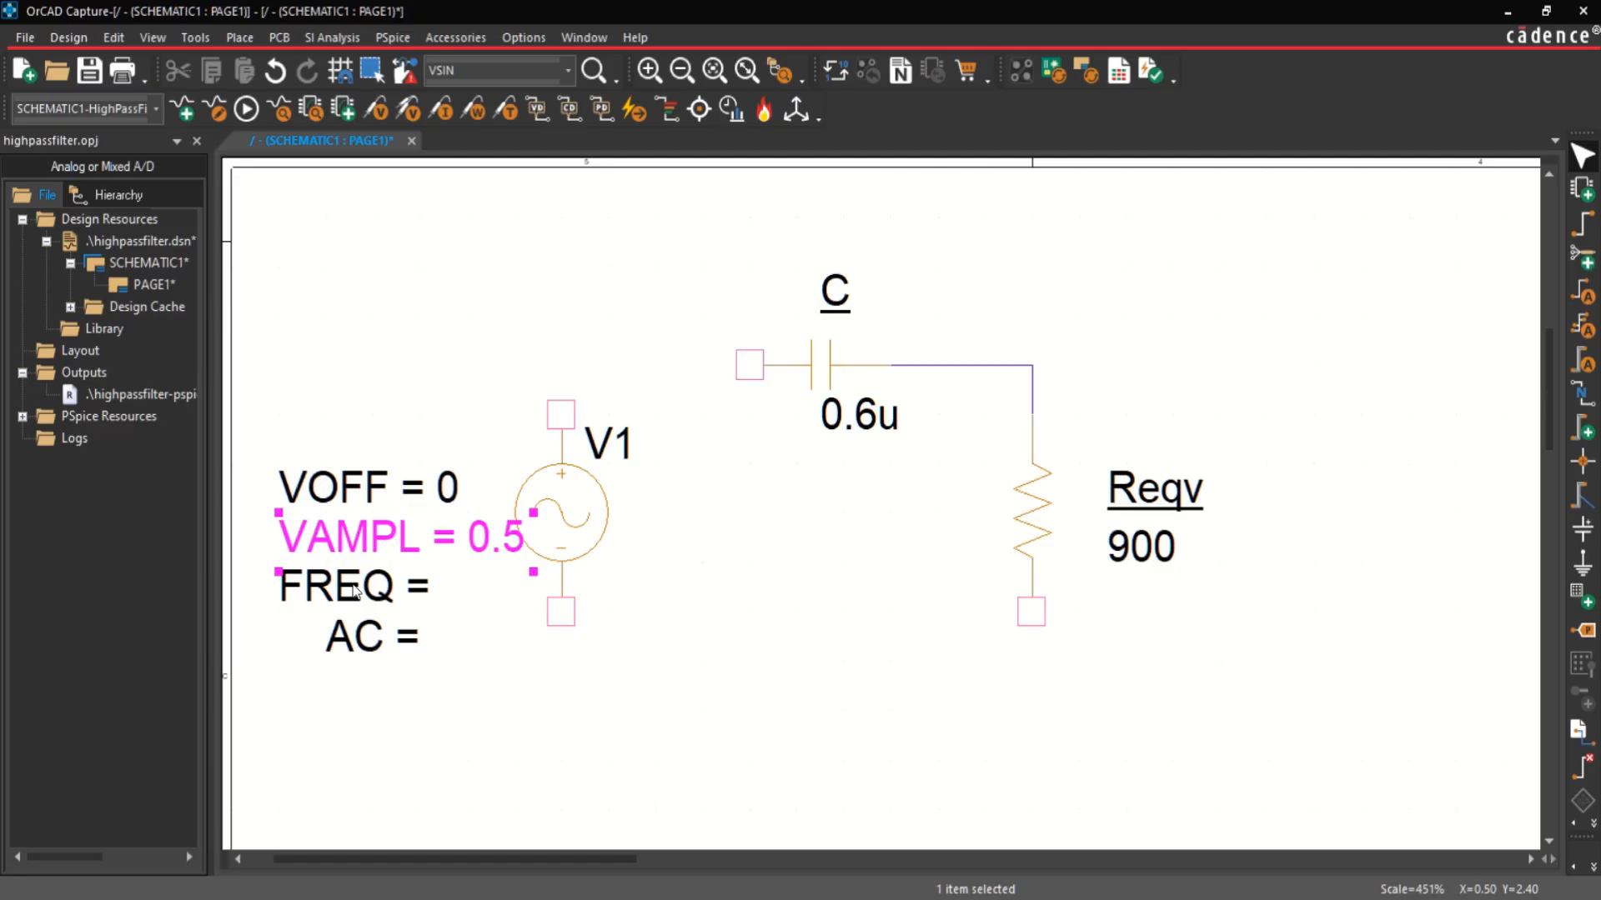
Step: Set the sine source's frequency FREQ to 1000 and its AC value to 0.5
double_click(355, 589)
type("1000")
key("Return")
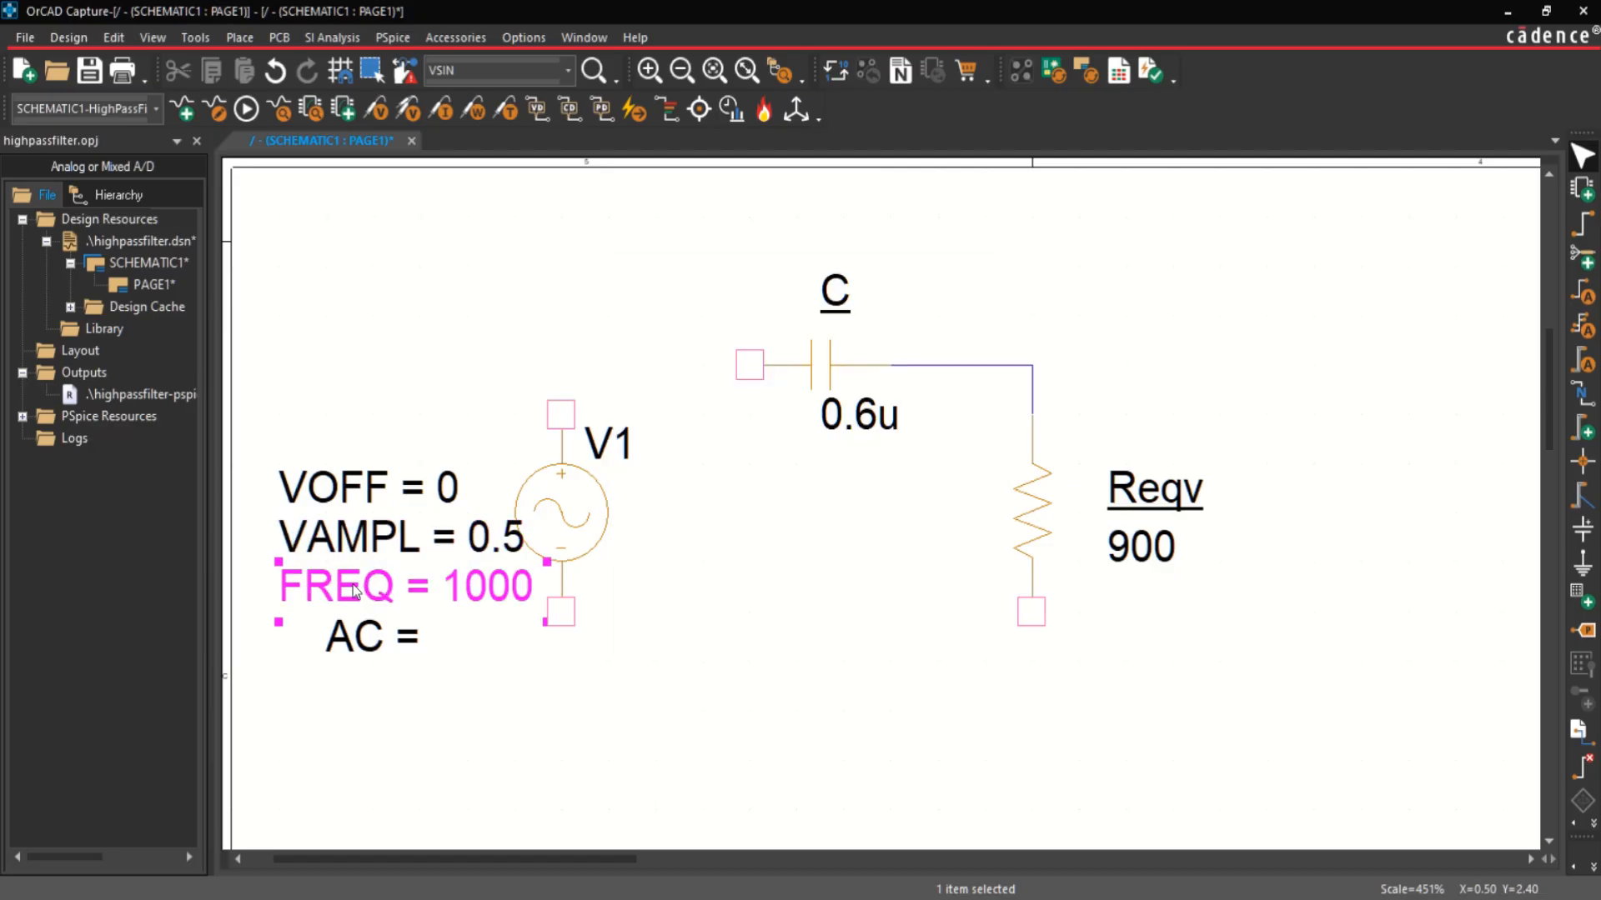
left_click(379, 642)
double_click(379, 643)
type("0.5")
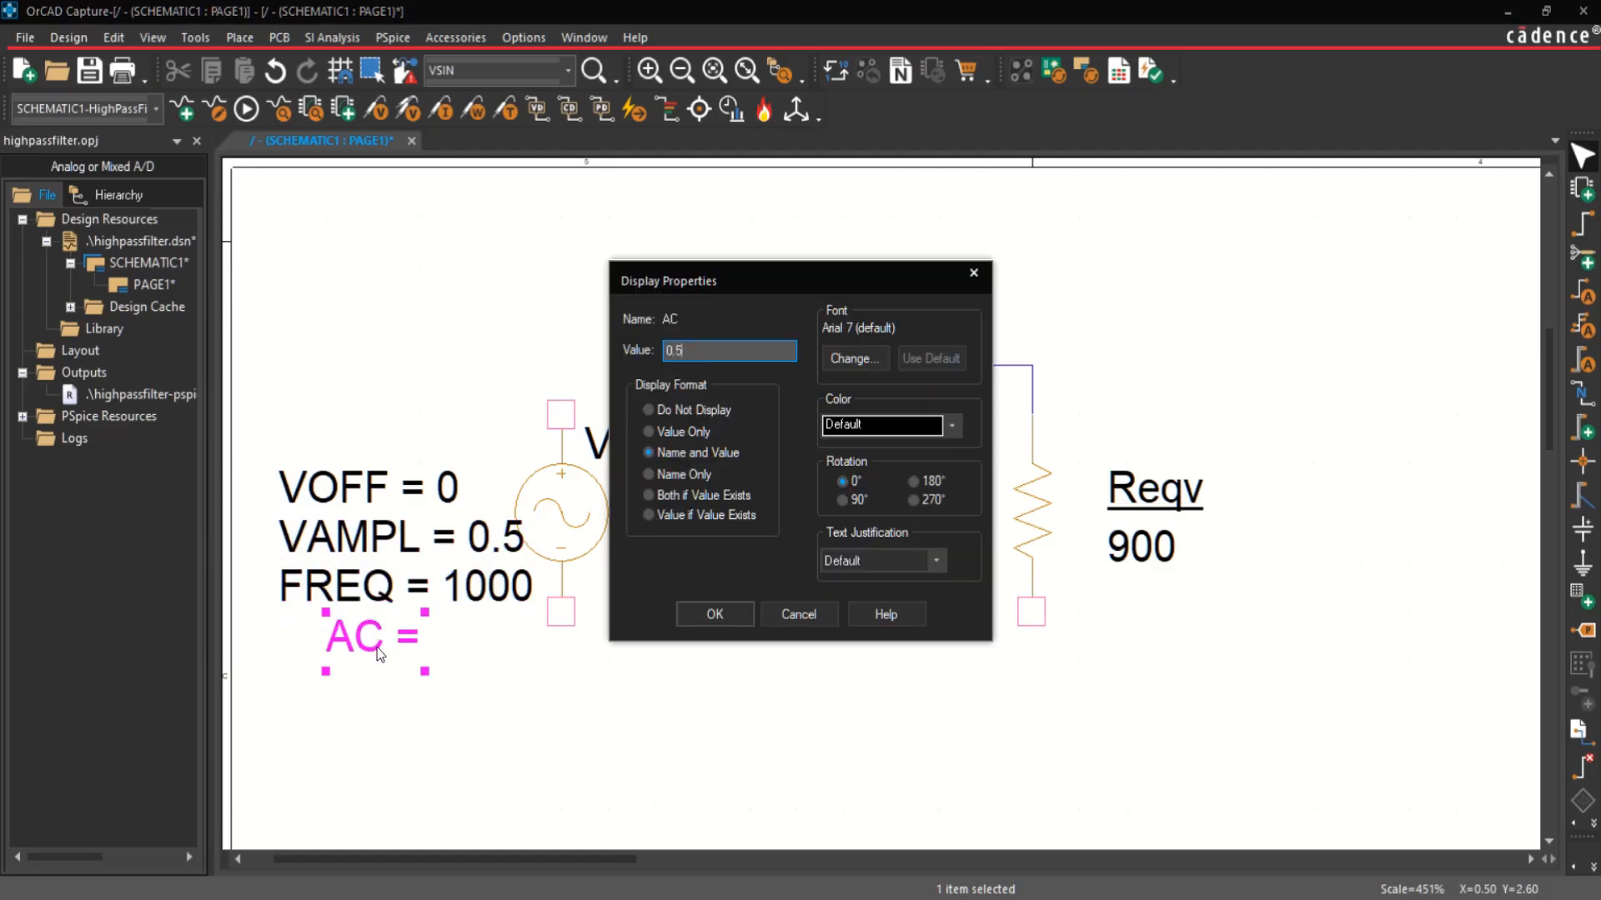
key("Return")
Step: Left-align the source's four parameter labels: VOFF, VAMPL, FREQ and AC
left_click(319, 586, "ctrl")
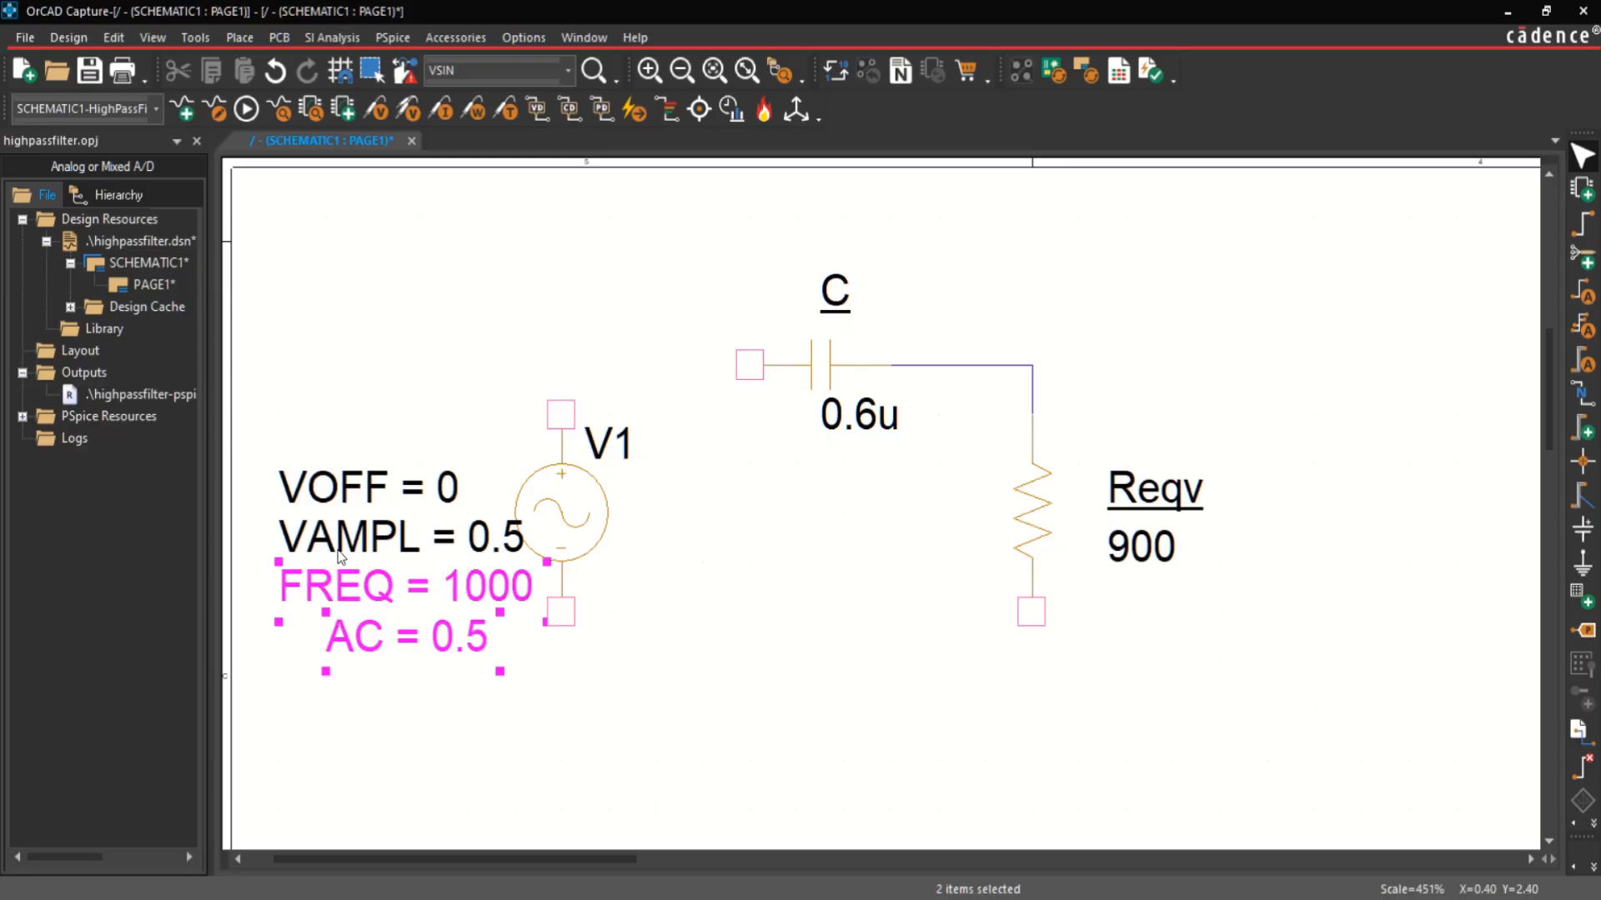
left_click(319, 538, "ctrl")
left_click(318, 487, "ctrl")
left_click(113, 38)
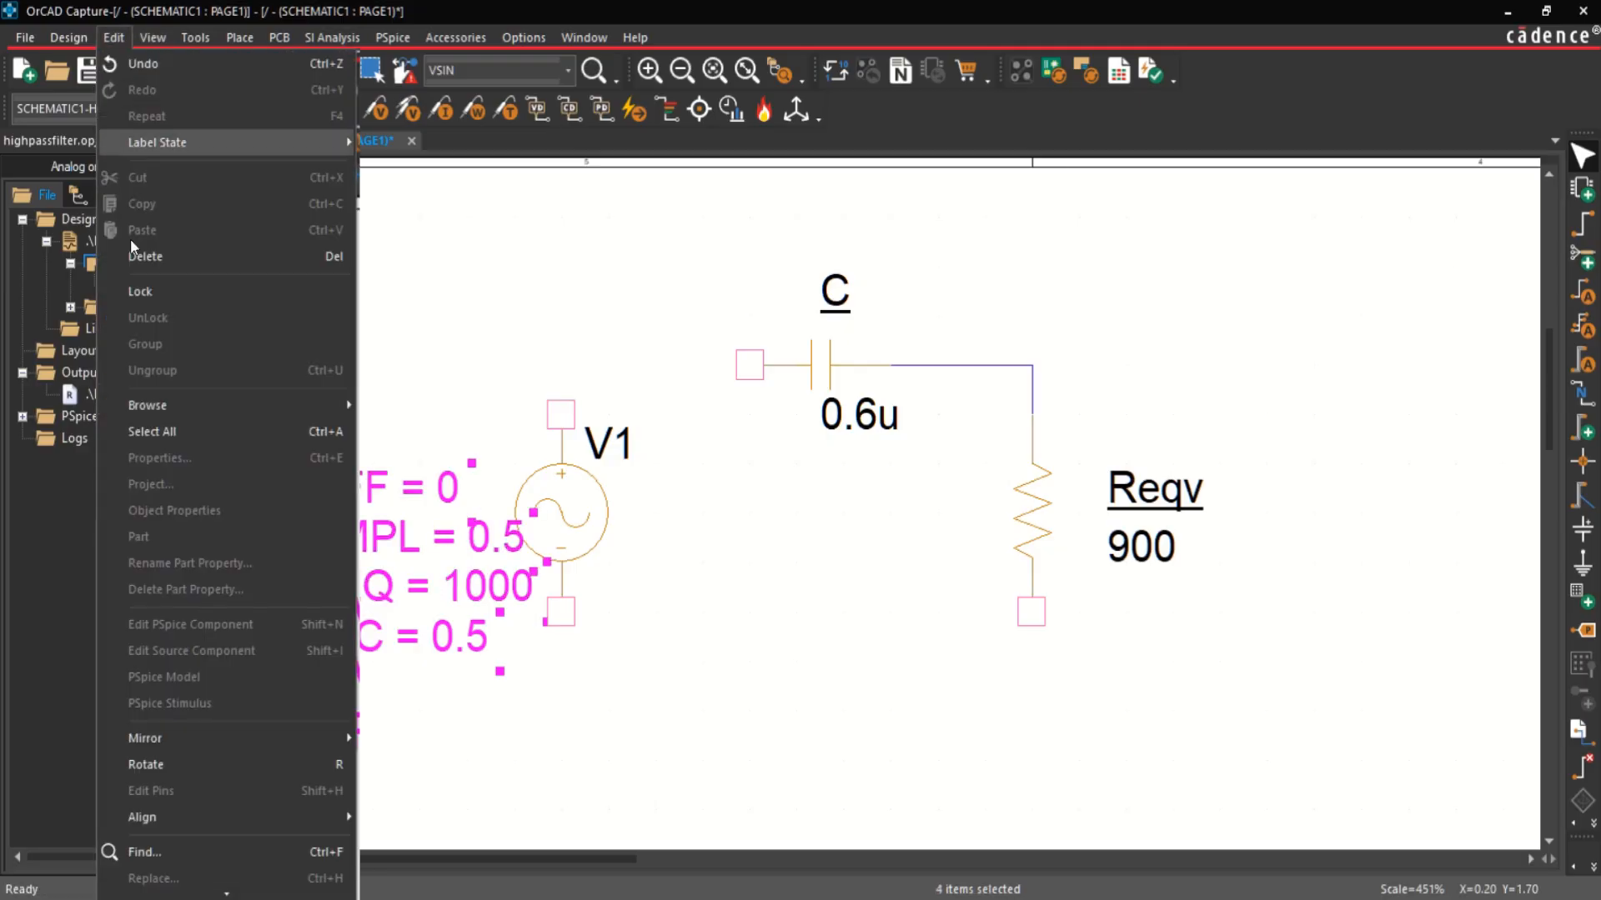
mouse_move(178, 828)
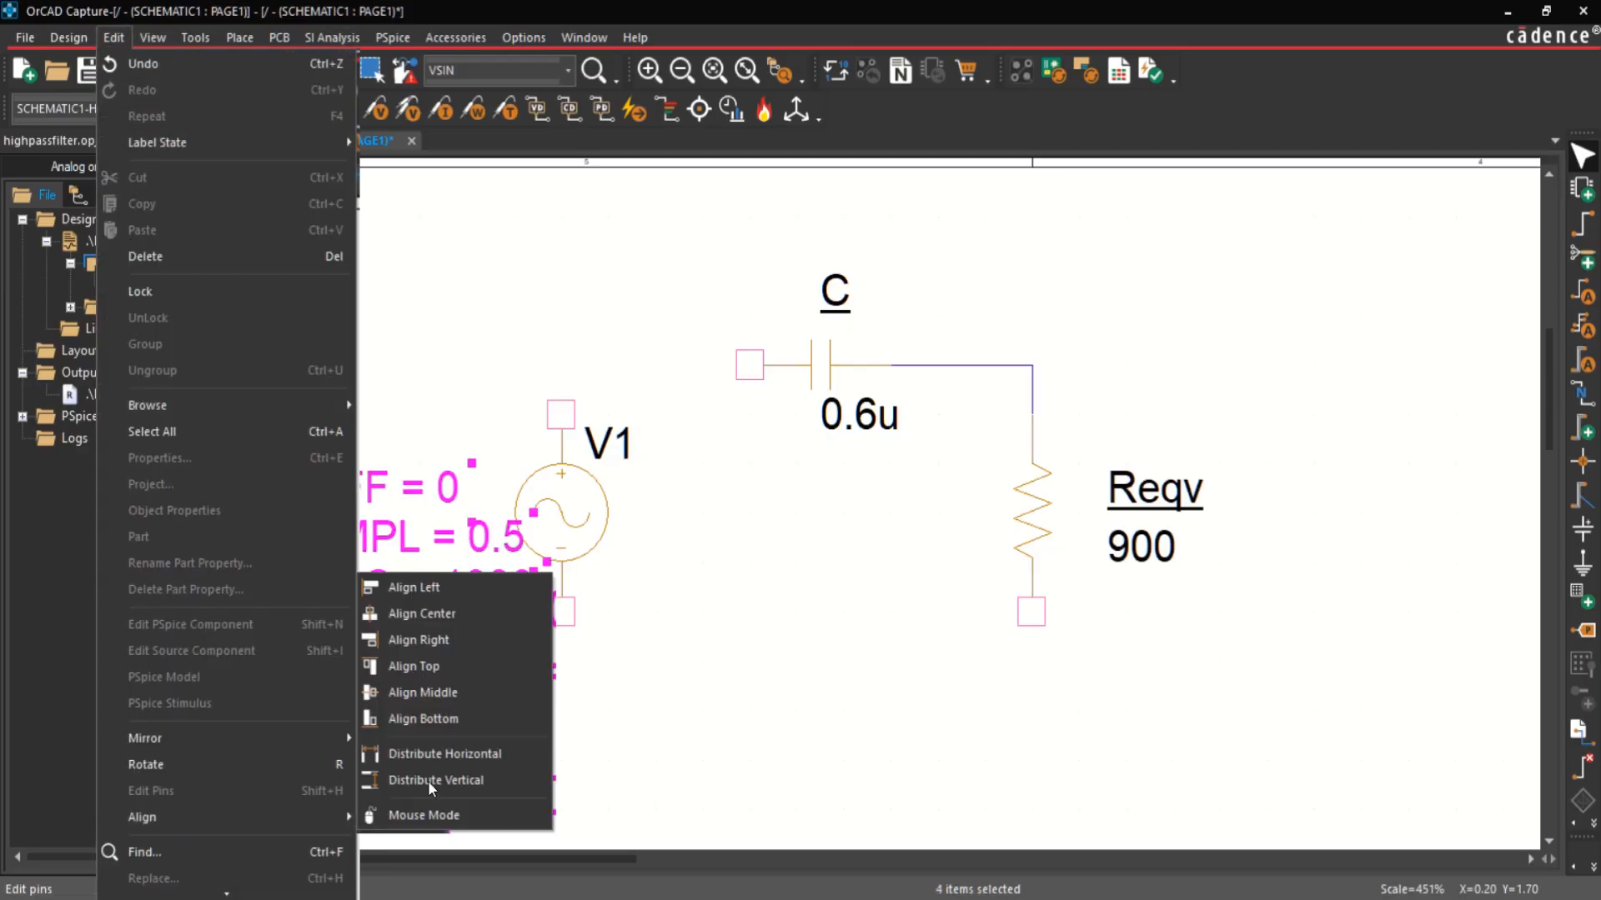
left_click(439, 587)
left_click_drag(463, 384, 409, 352)
left_click(499, 659)
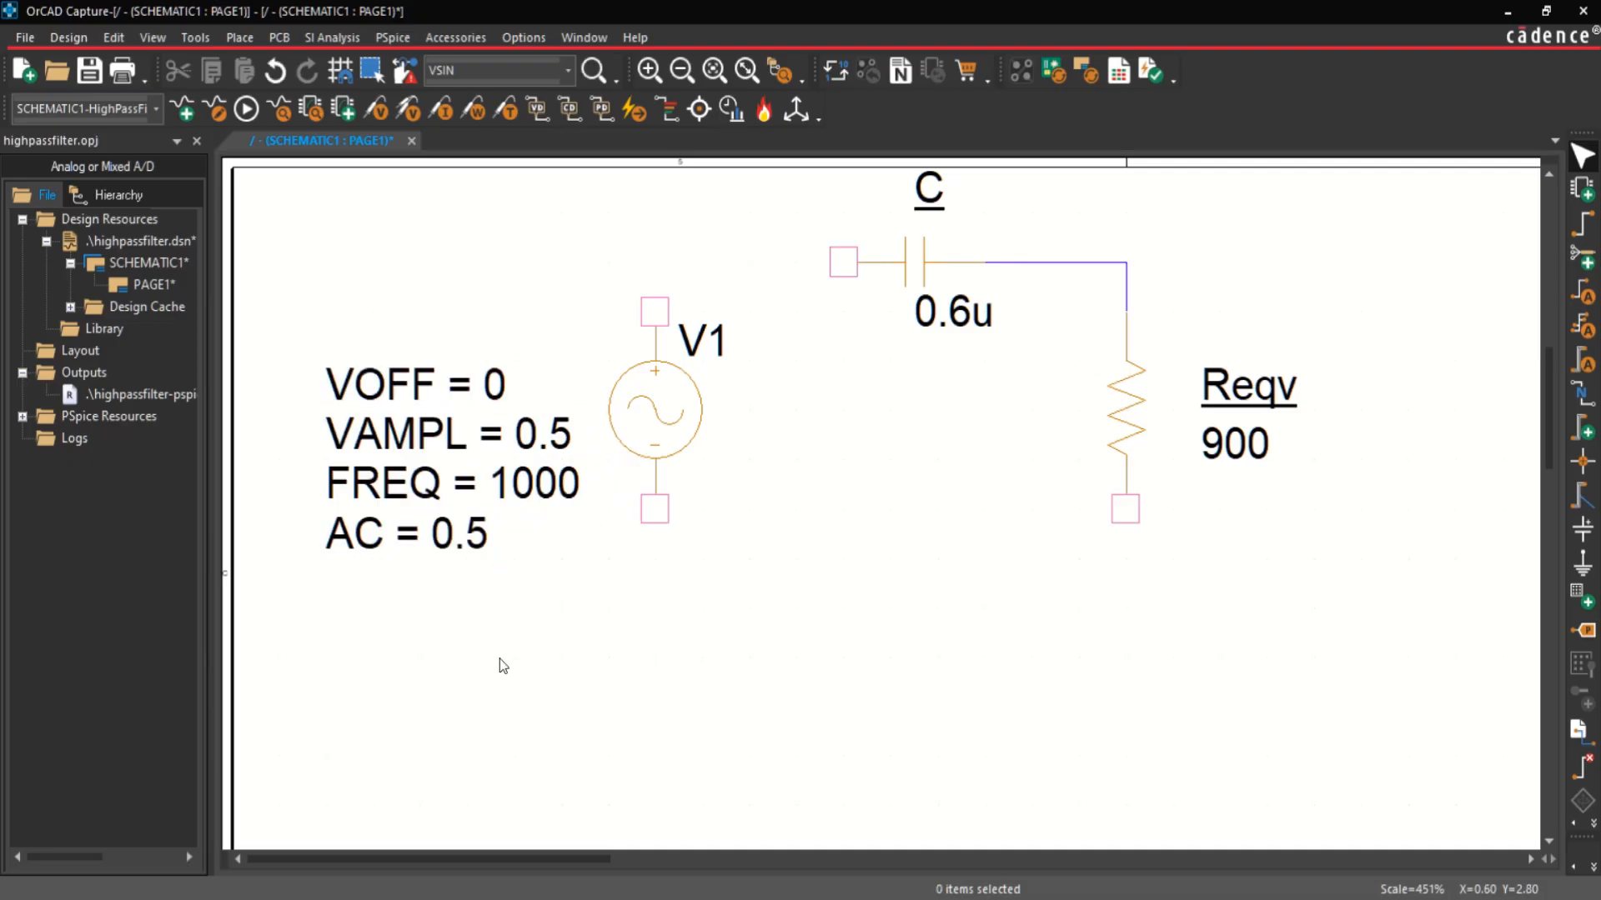
Step: Wire the source's positive pin to the capacitor's free pin, and its negative pin to the resistor's lower pin
key("w")
left_click(655, 311)
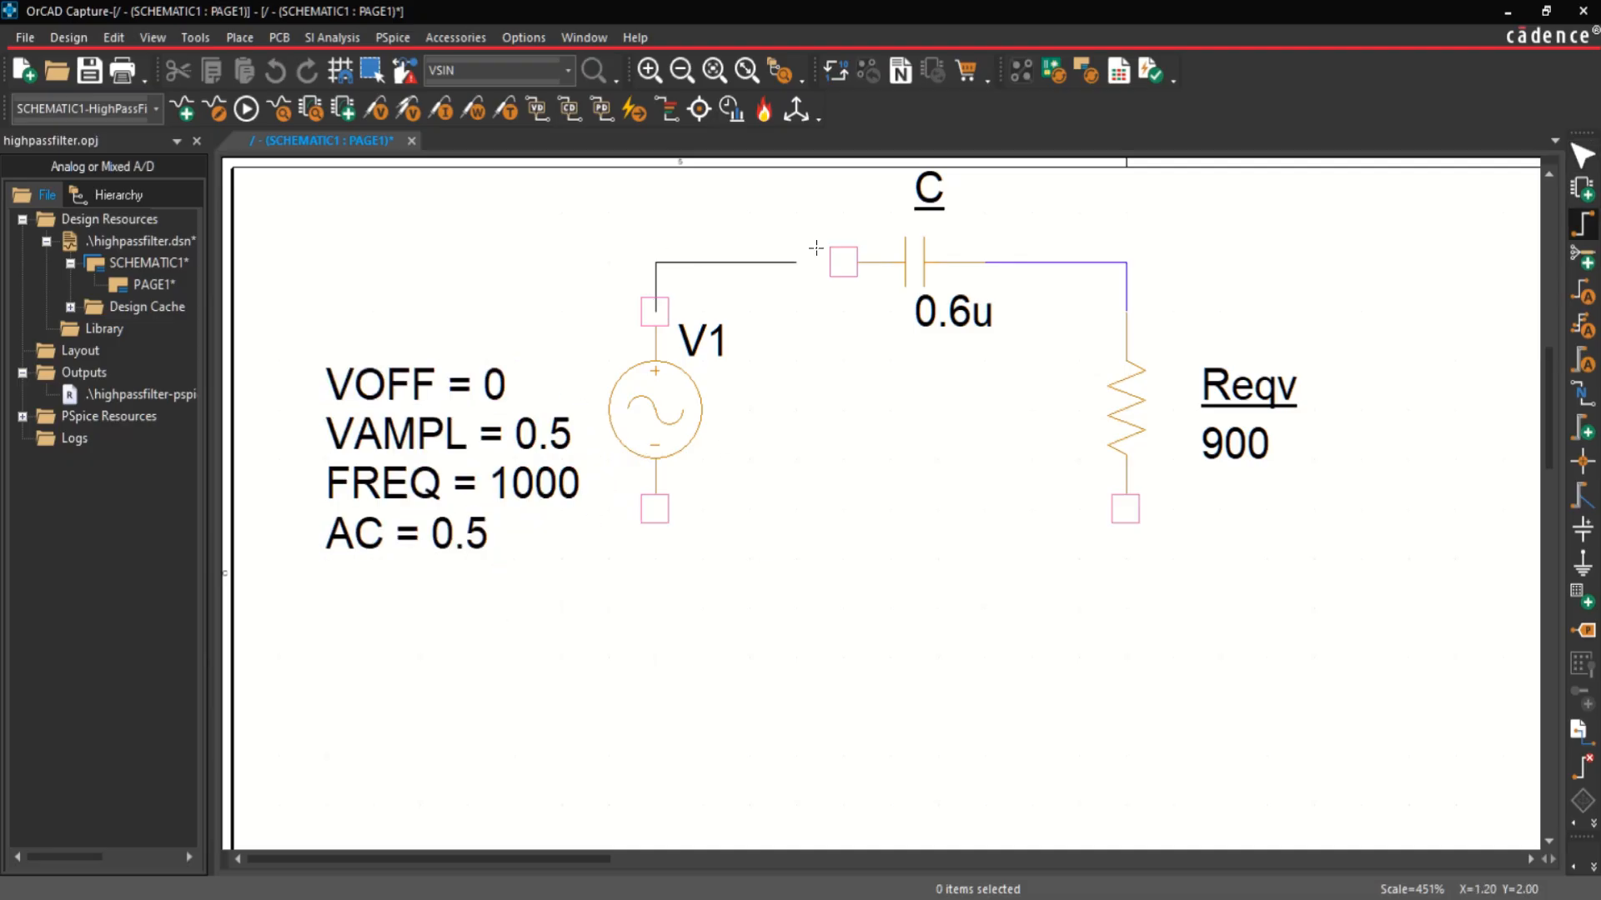
left_click(842, 262)
left_click(655, 509)
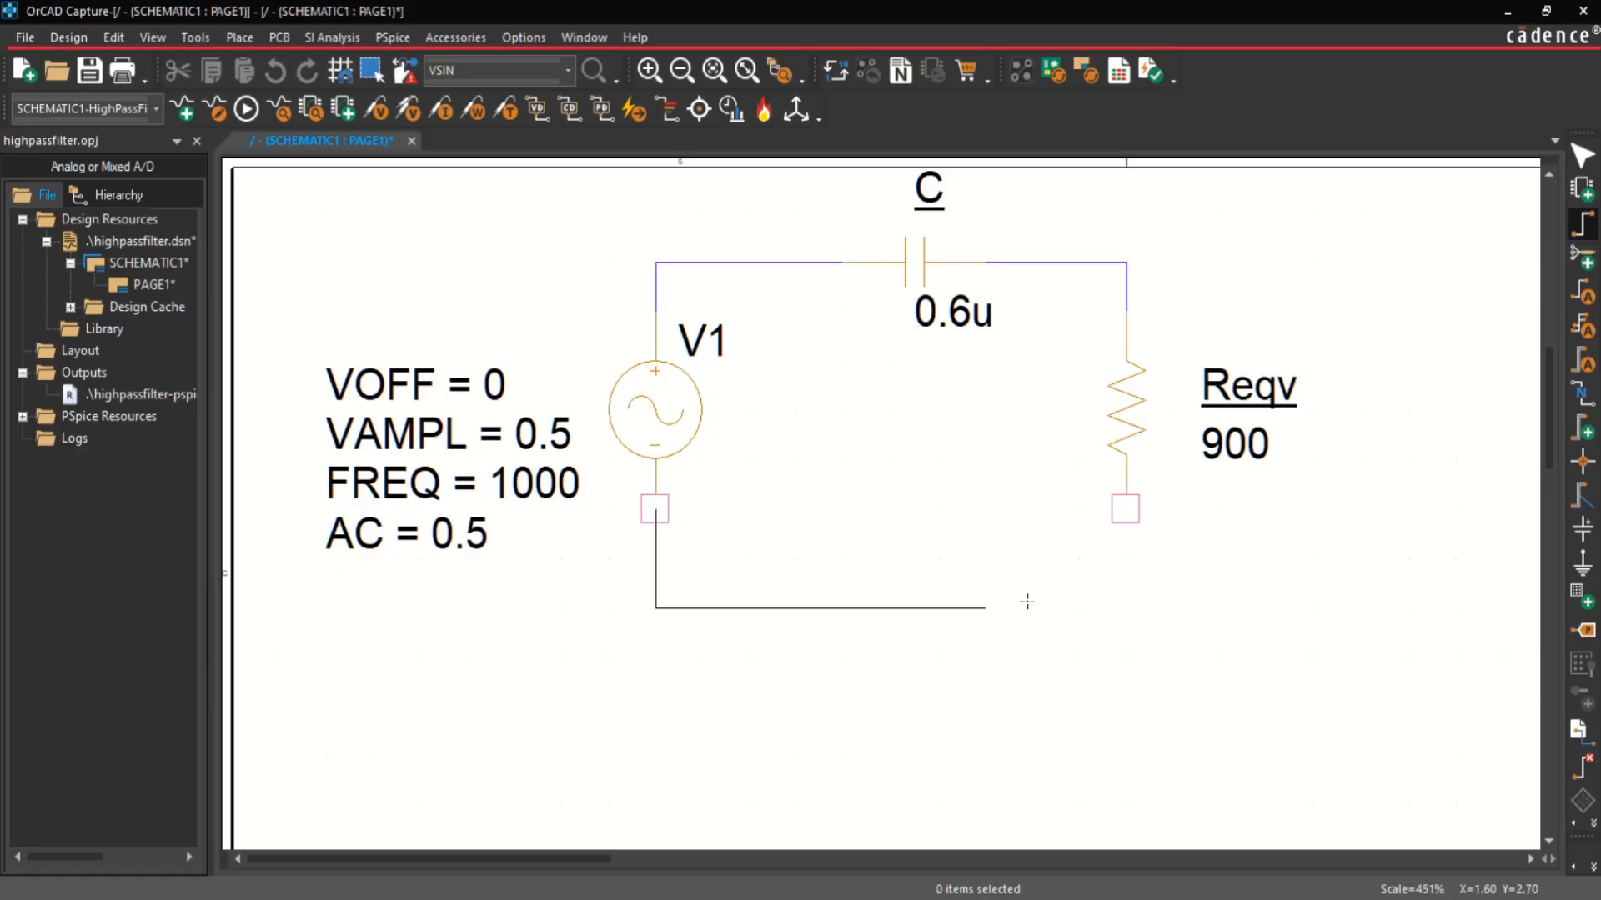
left_click(1126, 508)
key("Escape")
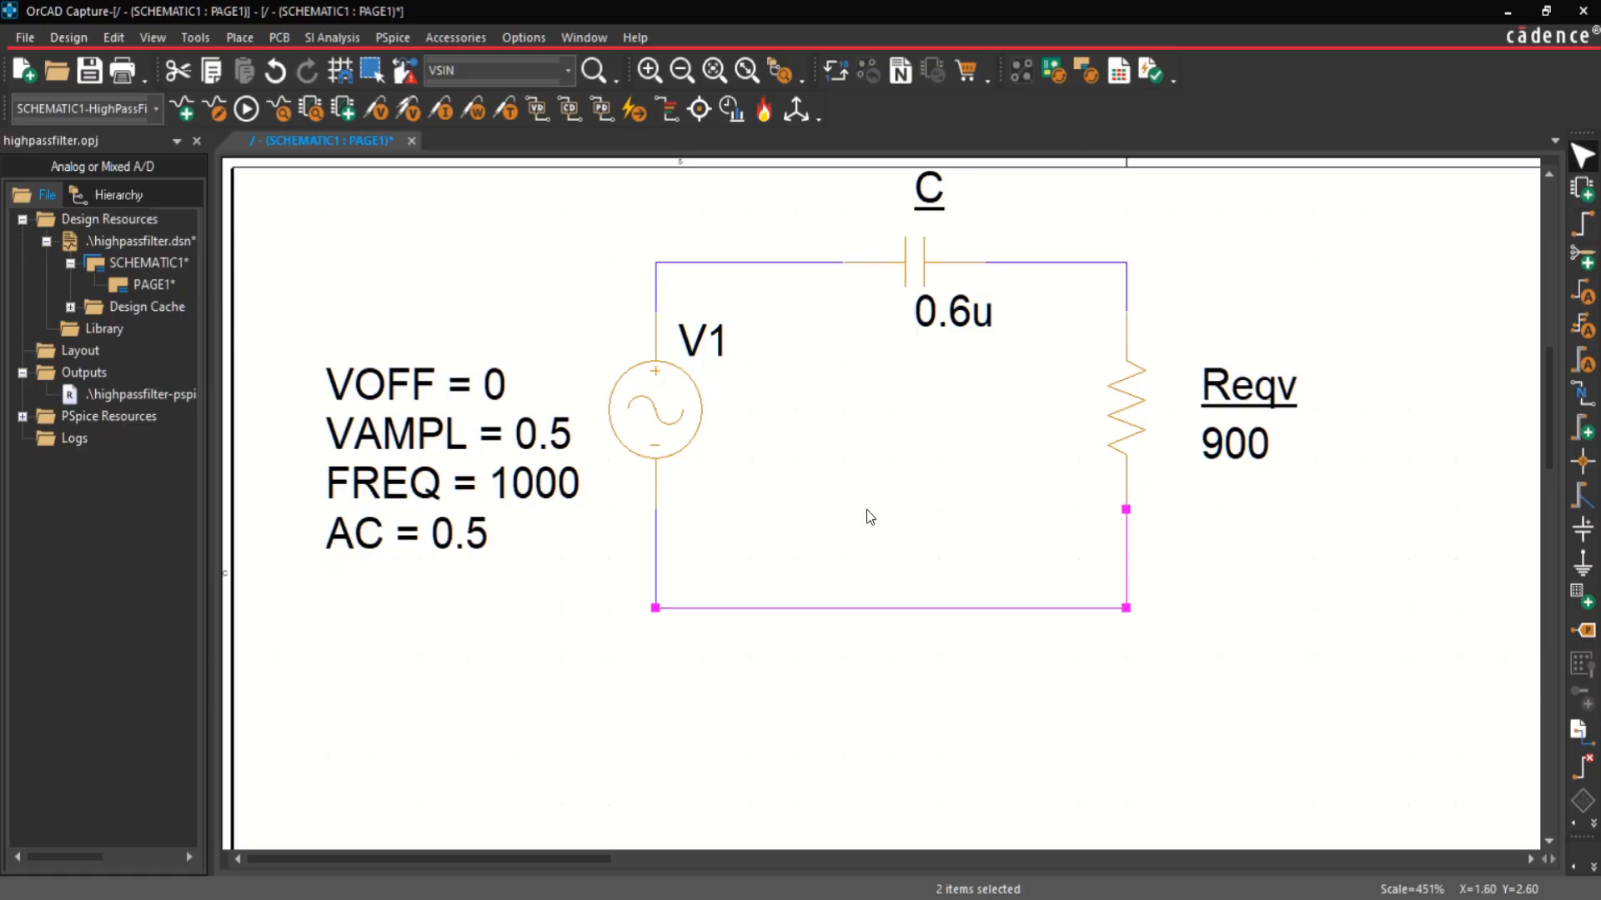
left_click(864, 511)
Step: Place a 0/CAPSYM ground symbol just below the circuit's bottom wire
left_click(239, 38)
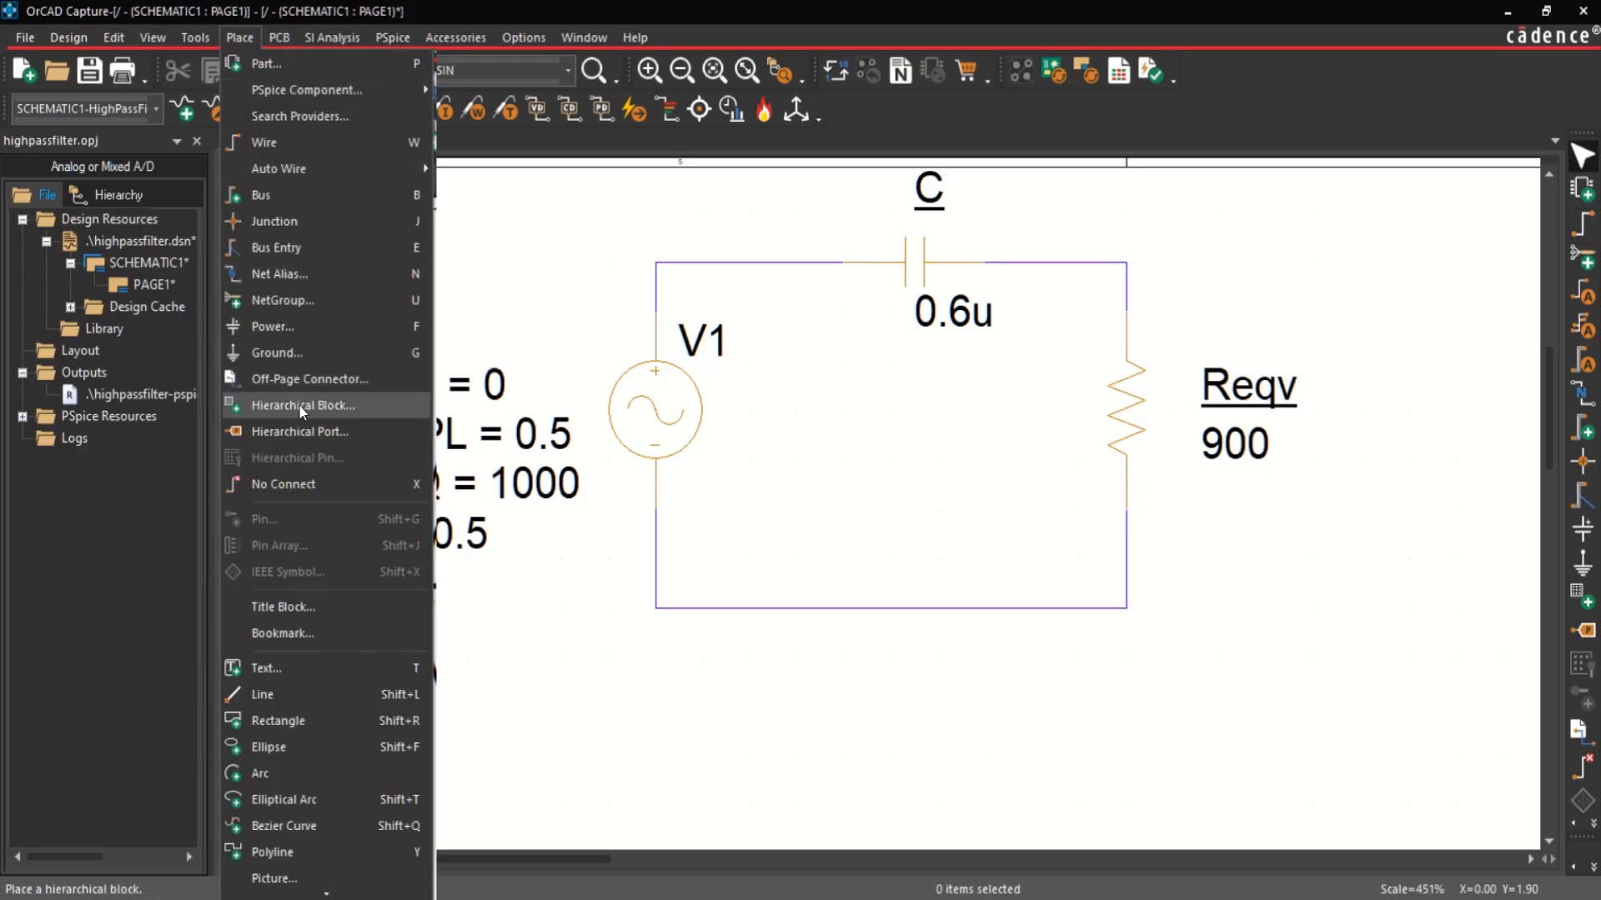
left_click(317, 350)
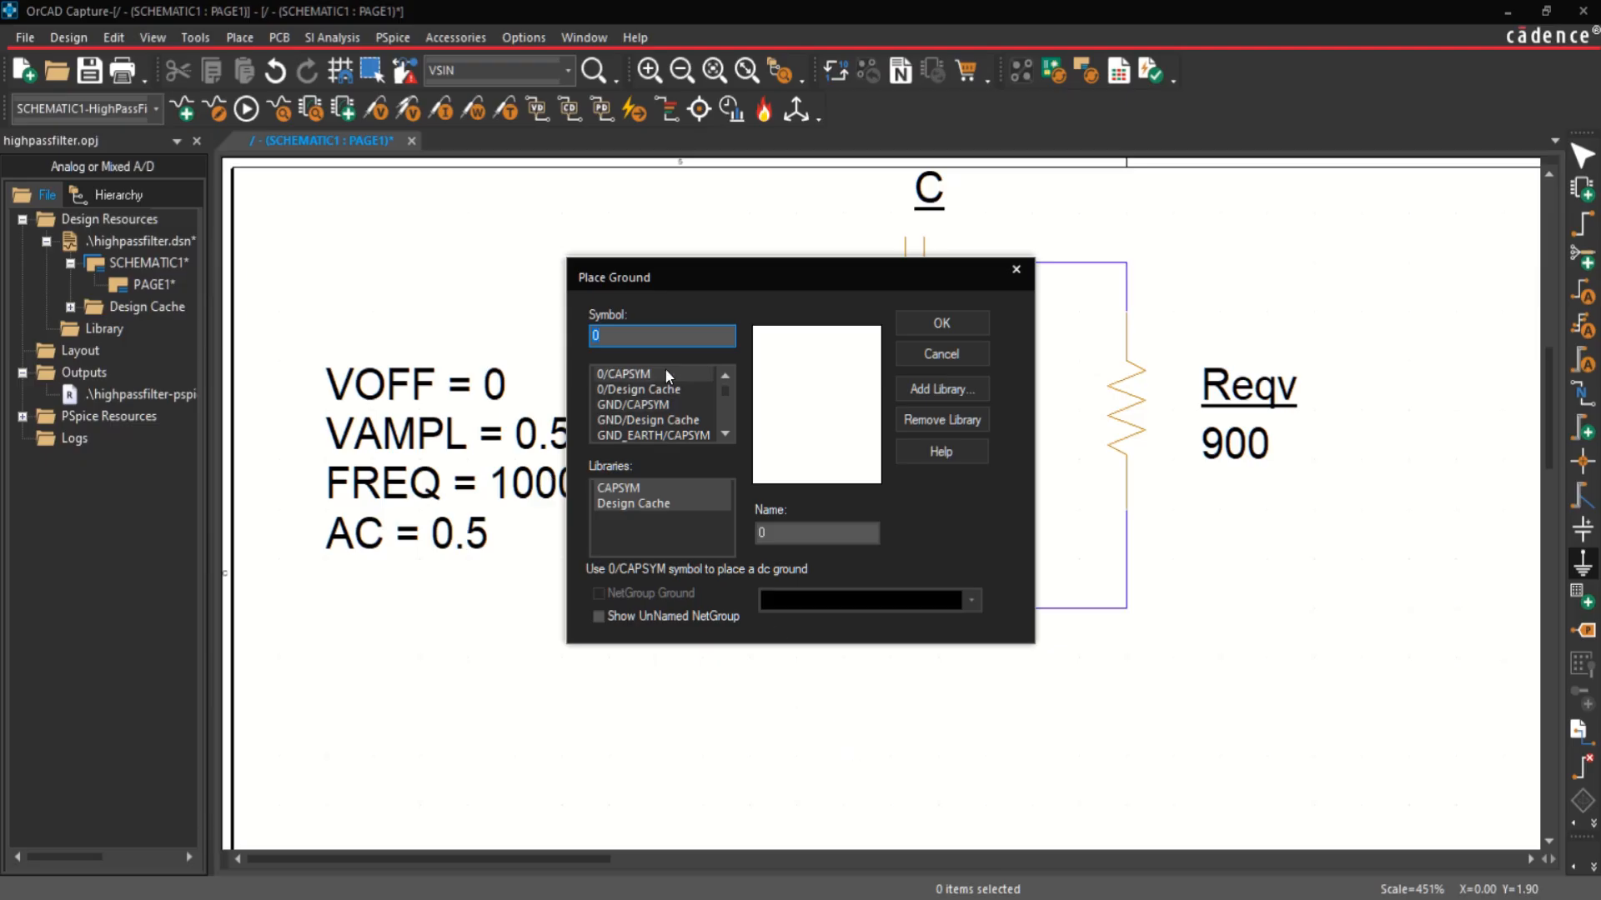
left_click(942, 324)
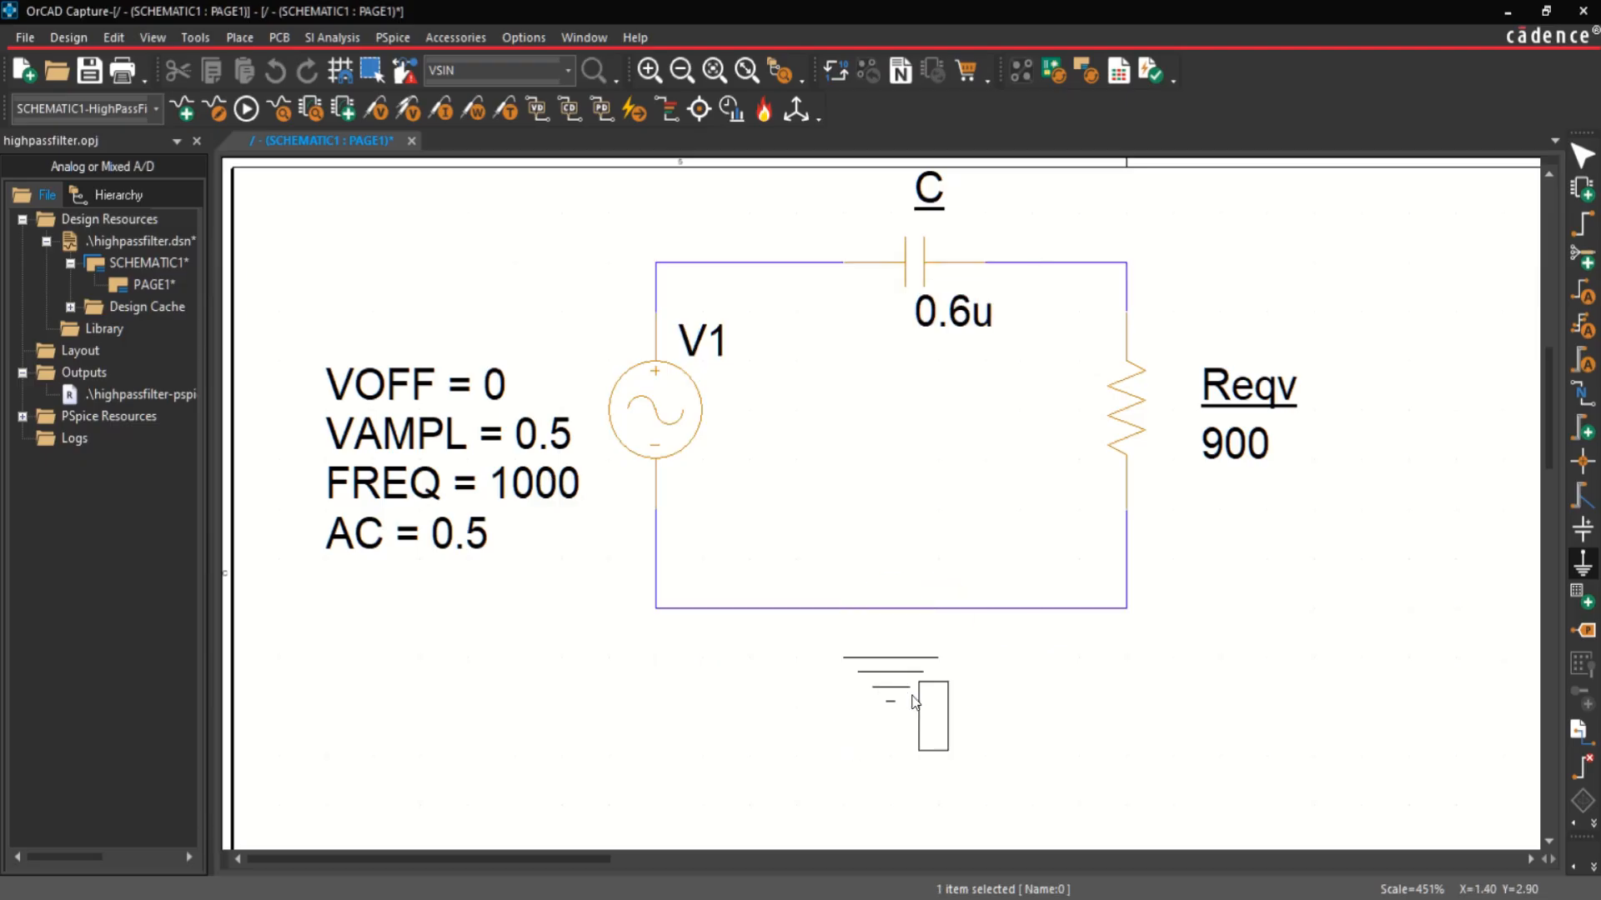
left_click(920, 703)
key("Escape")
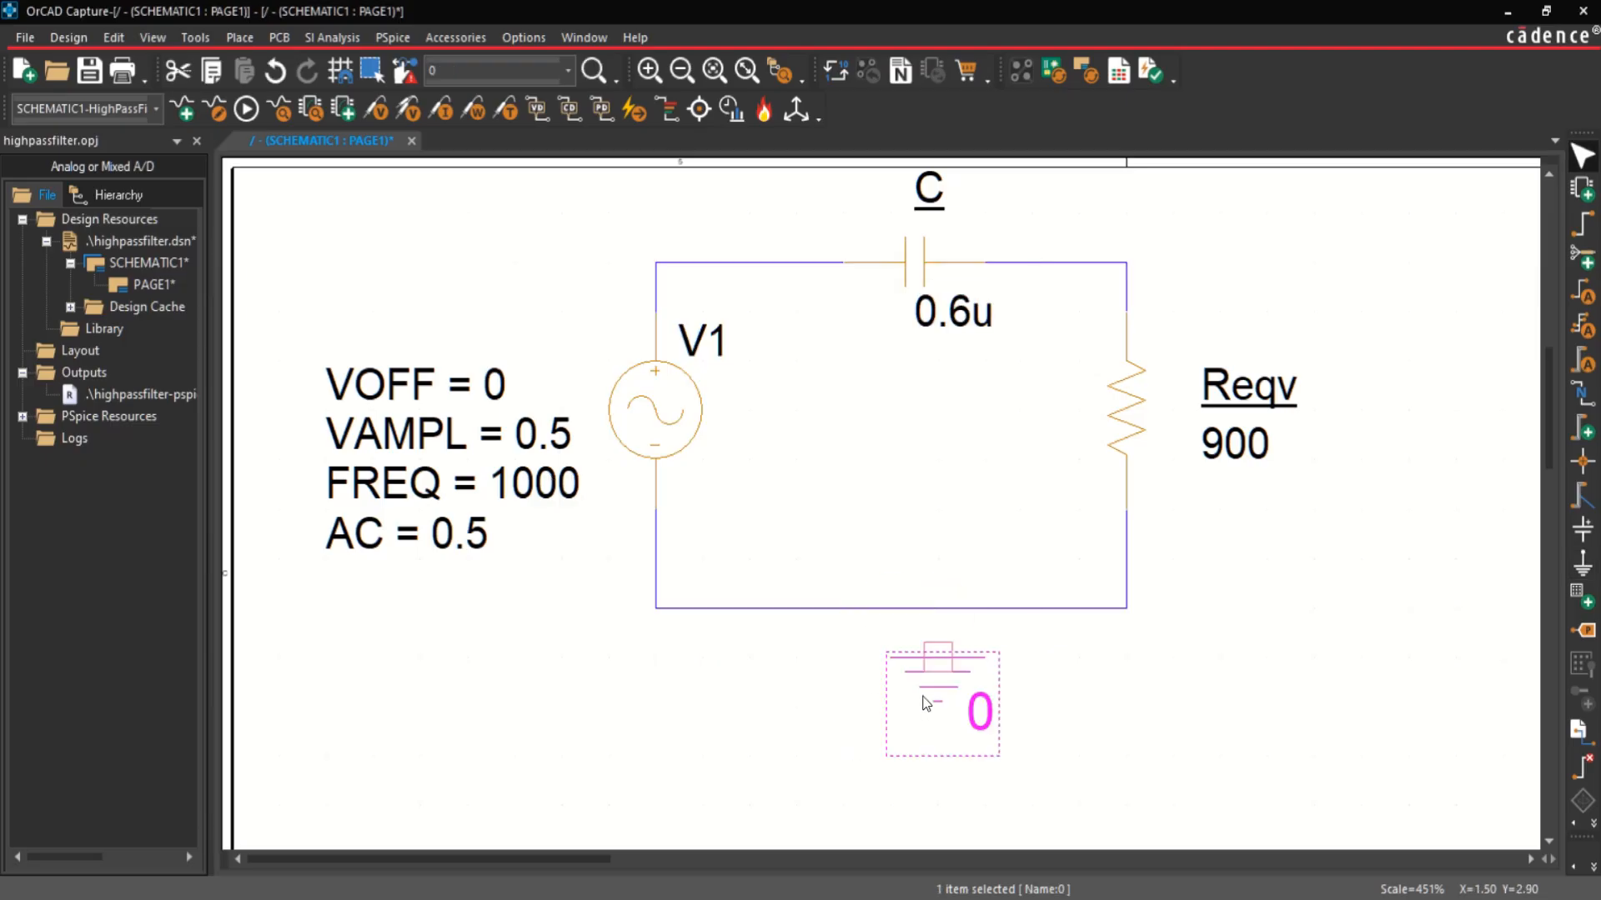
Step: Wire the ground symbol up to the circuit's bottom wire
key("w")
left_click(937, 656)
left_click(937, 609)
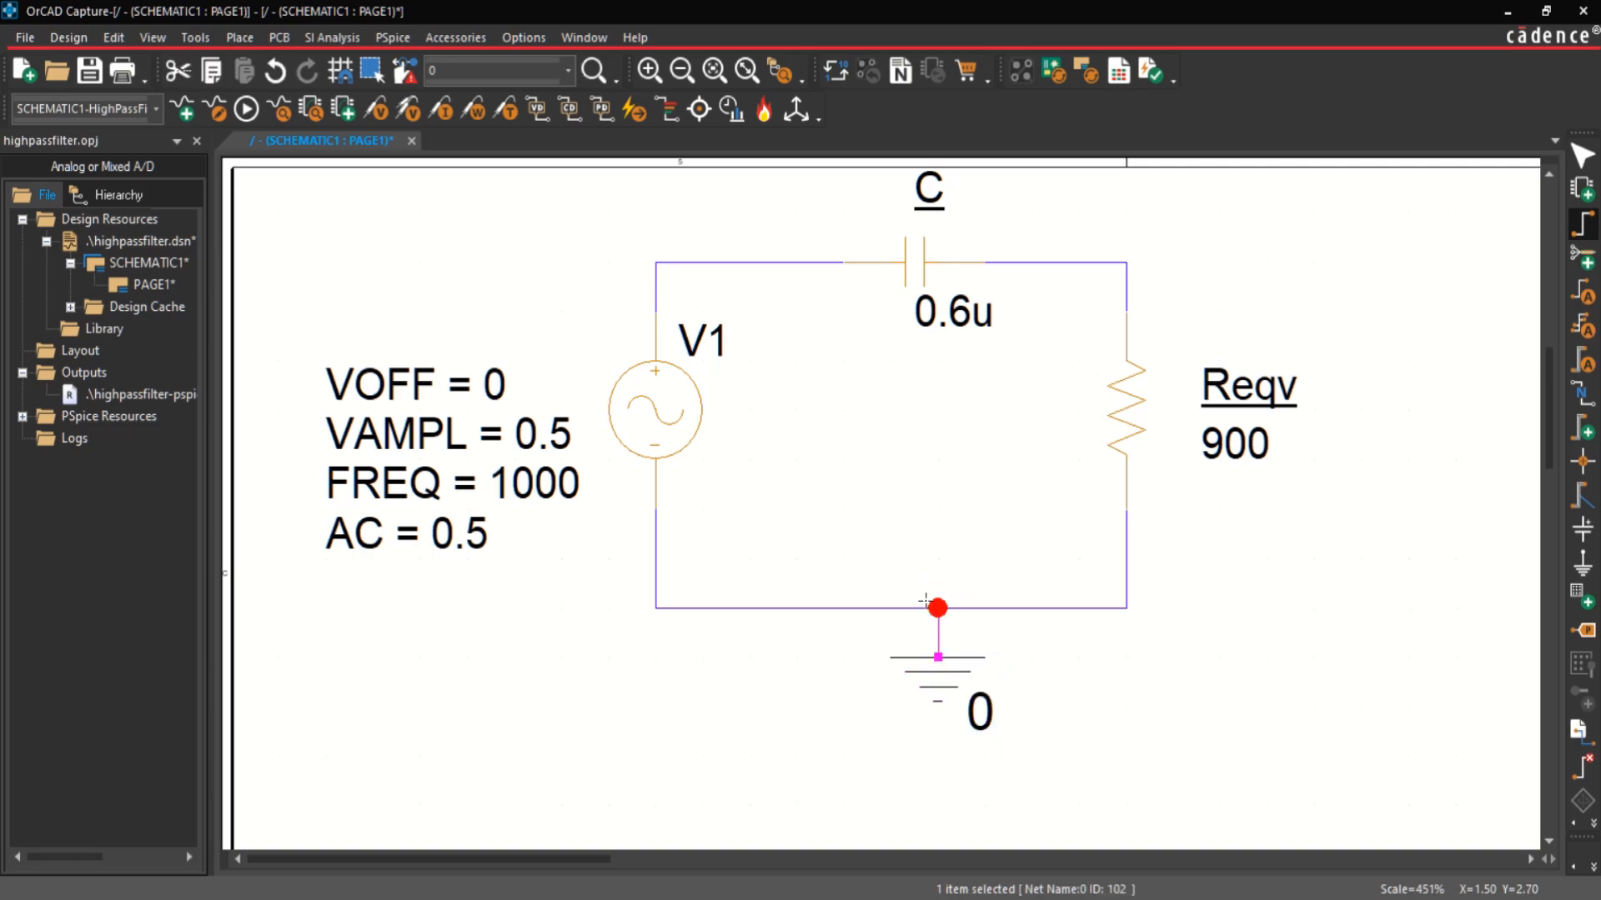
key("Escape")
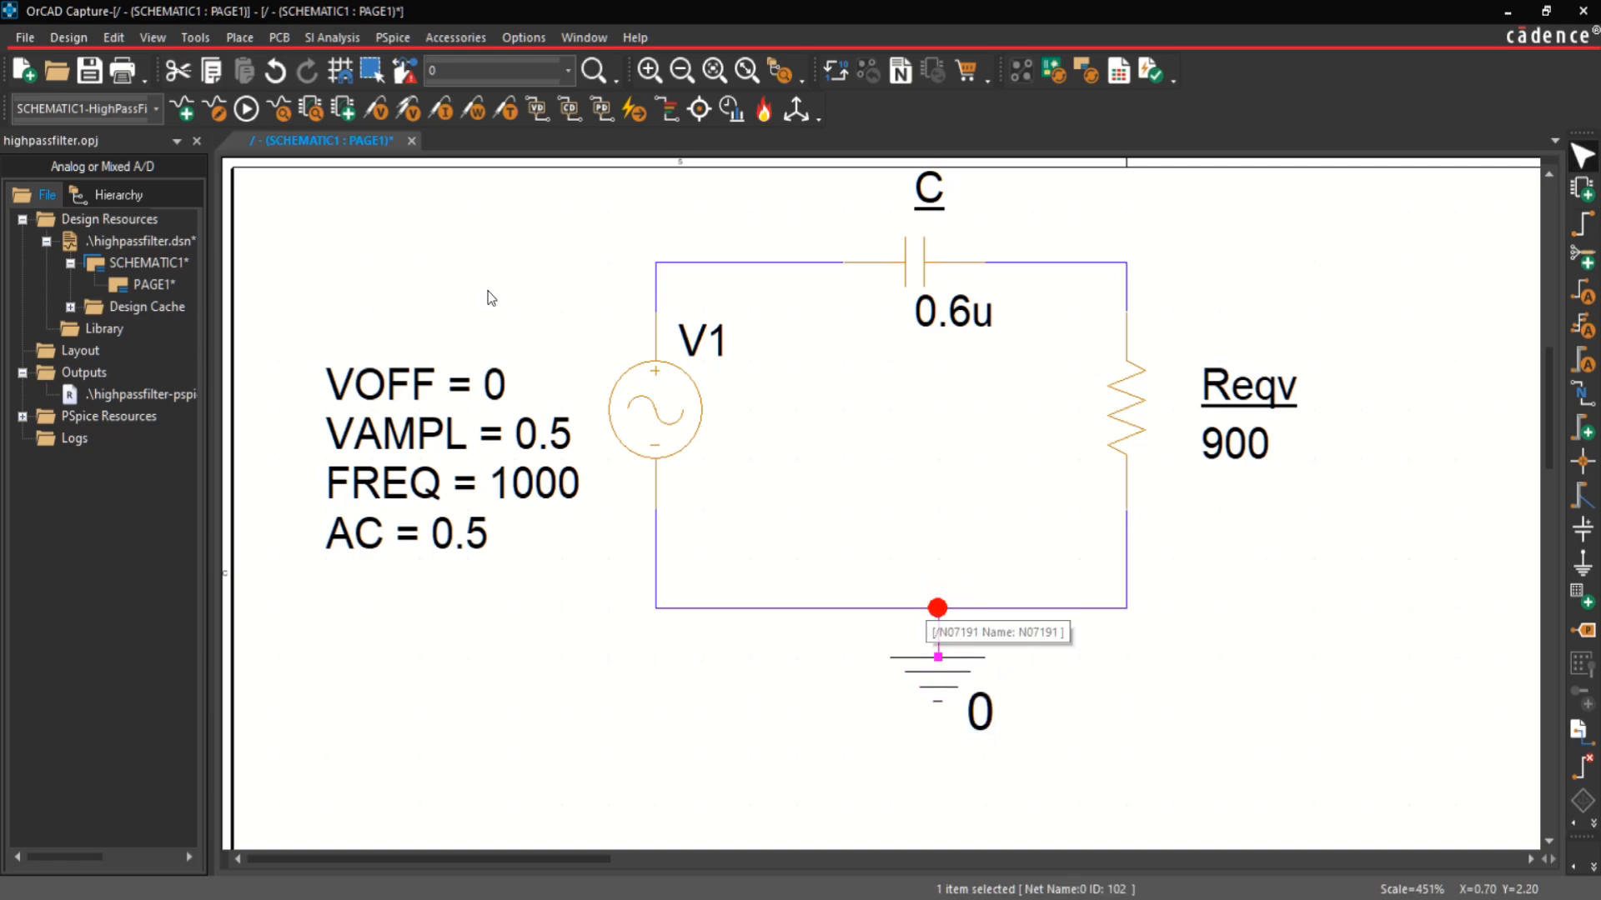
Step: Place voltage differential markers across Reqv, V+ at the upper corner of the loop and V- at the lower corner
left_click(409, 109)
left_click(1137, 268)
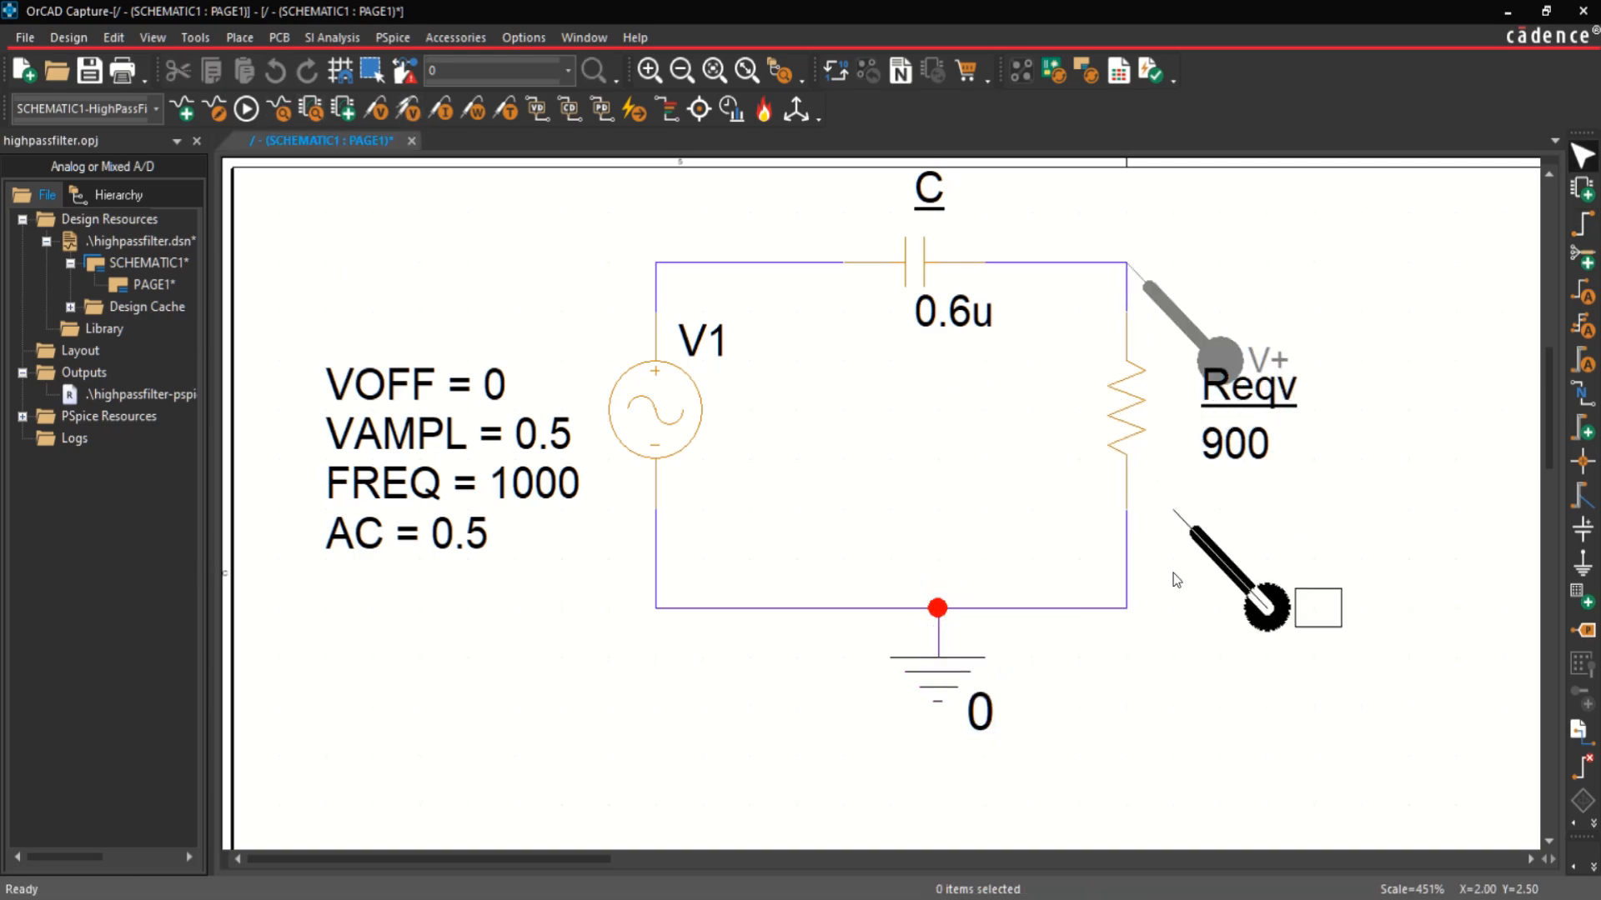
left_click(1138, 613)
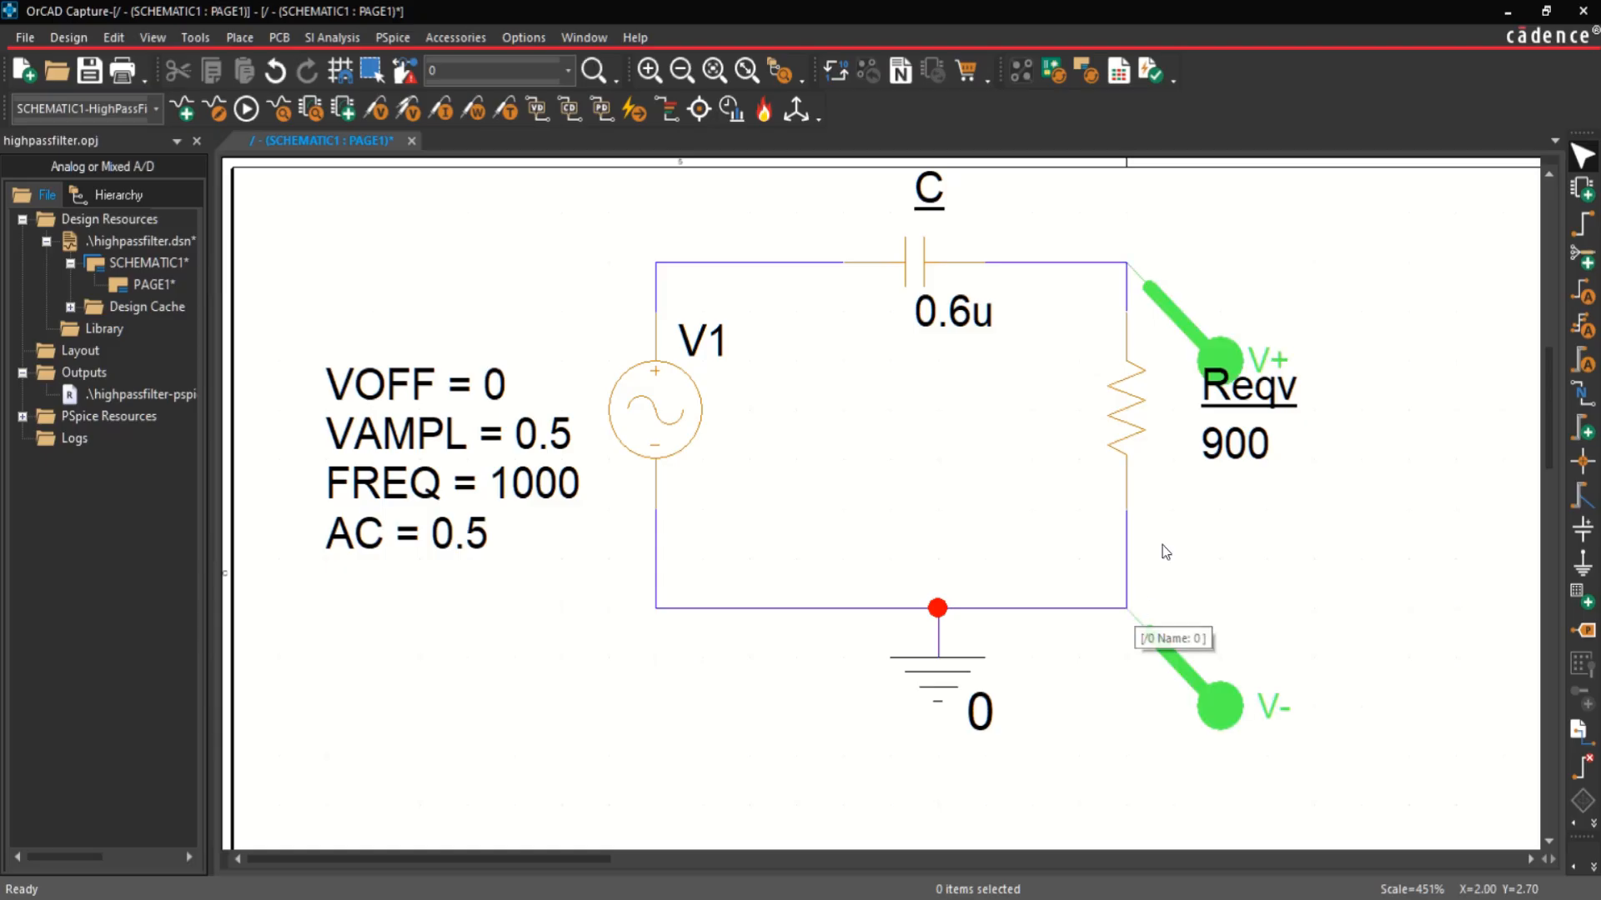
Step: Rotate the V+ marker so it points away from the Reqv label, and fit the whole circuit in view
left_click(1201, 335)
right_click(1200, 335)
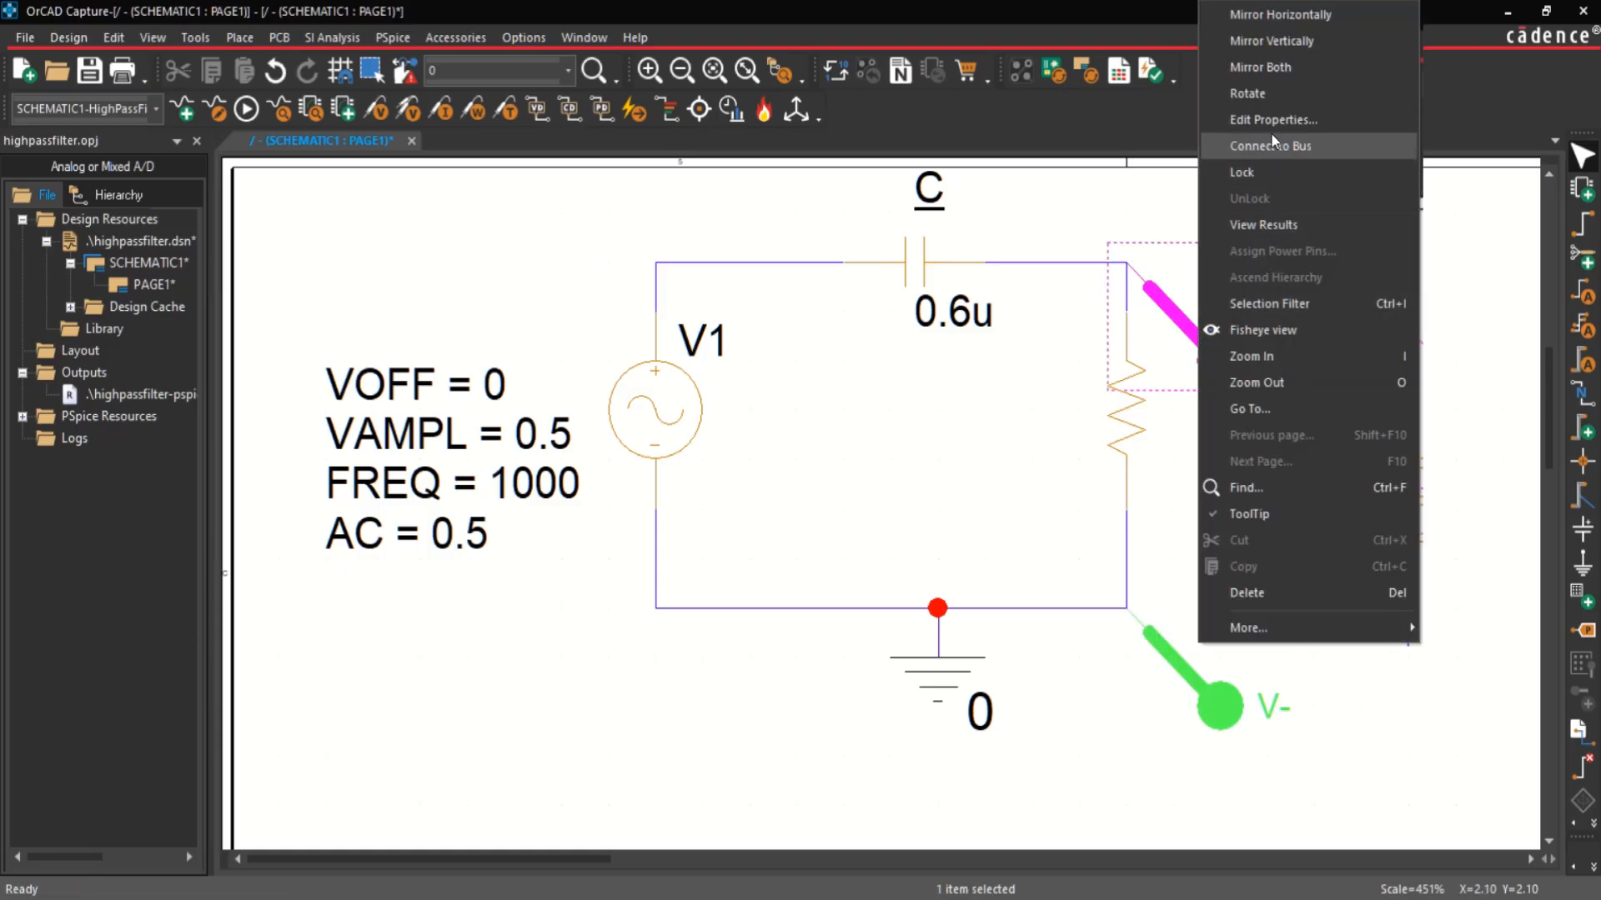
left_click(1273, 97)
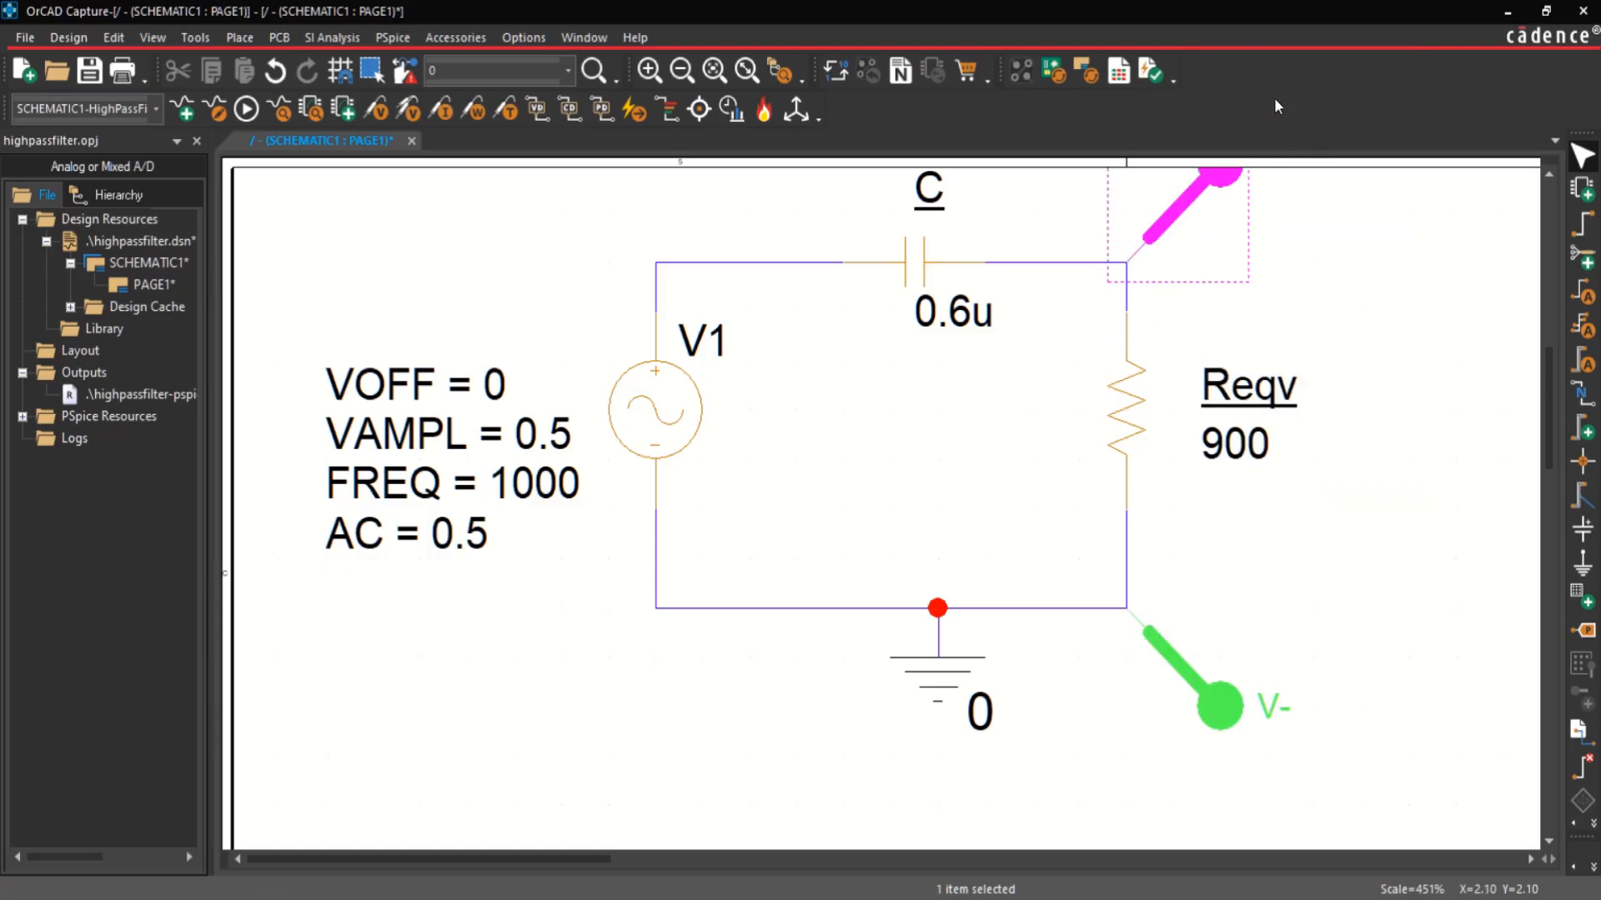
left_click(731, 69)
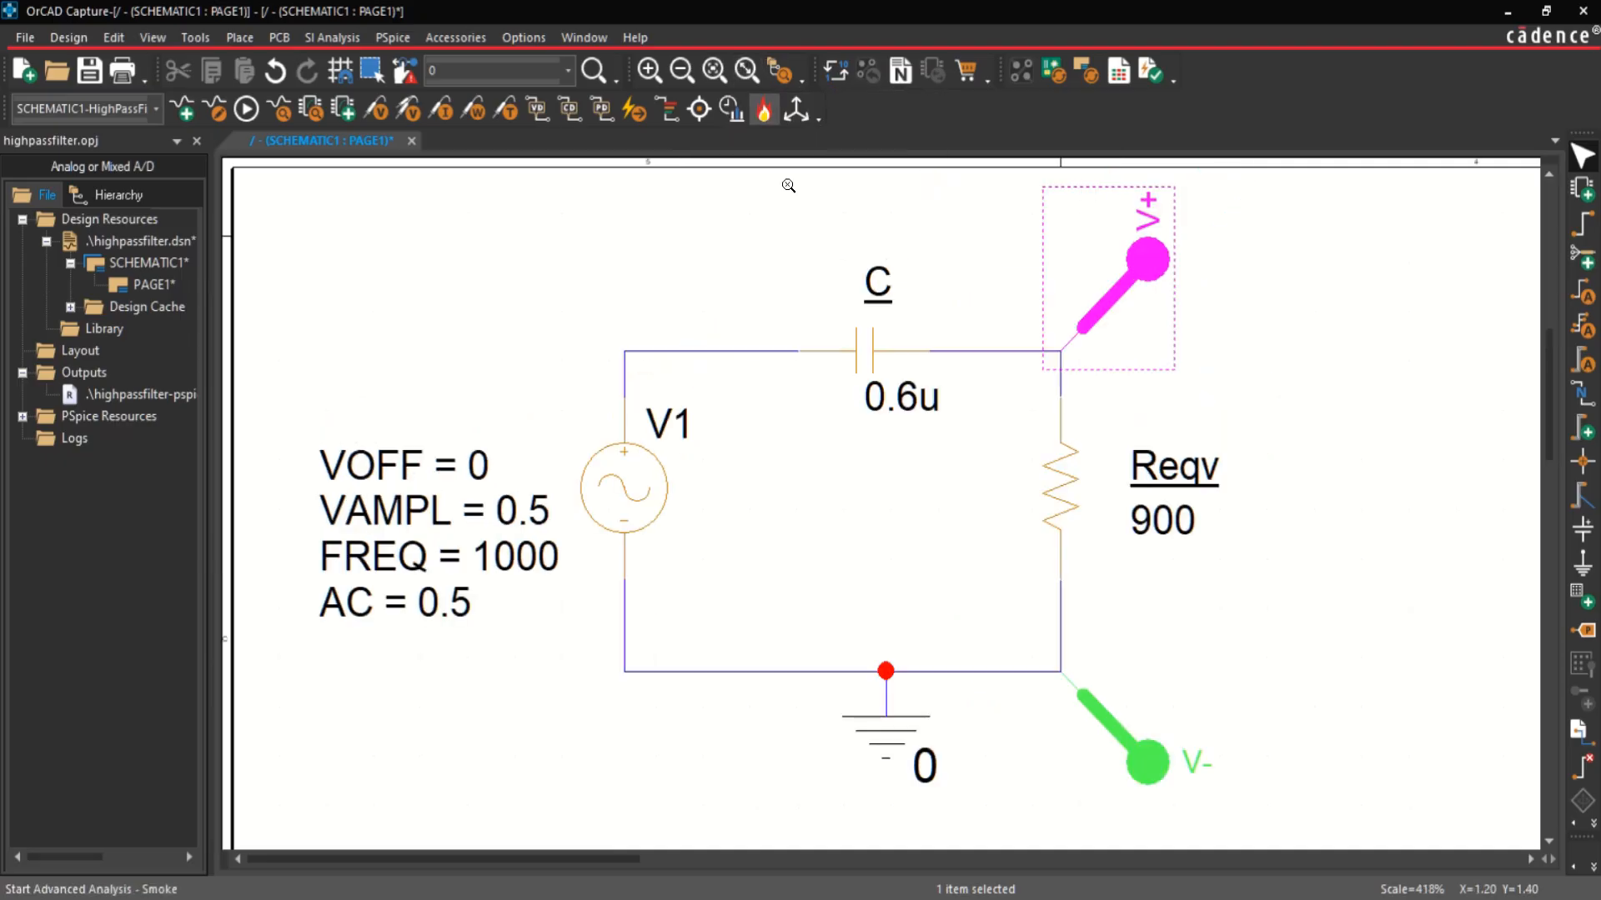
Step: Create a new PSpice simulation profile named HighPassSimulationRCFilter that inherits from none
left_click(1353, 777)
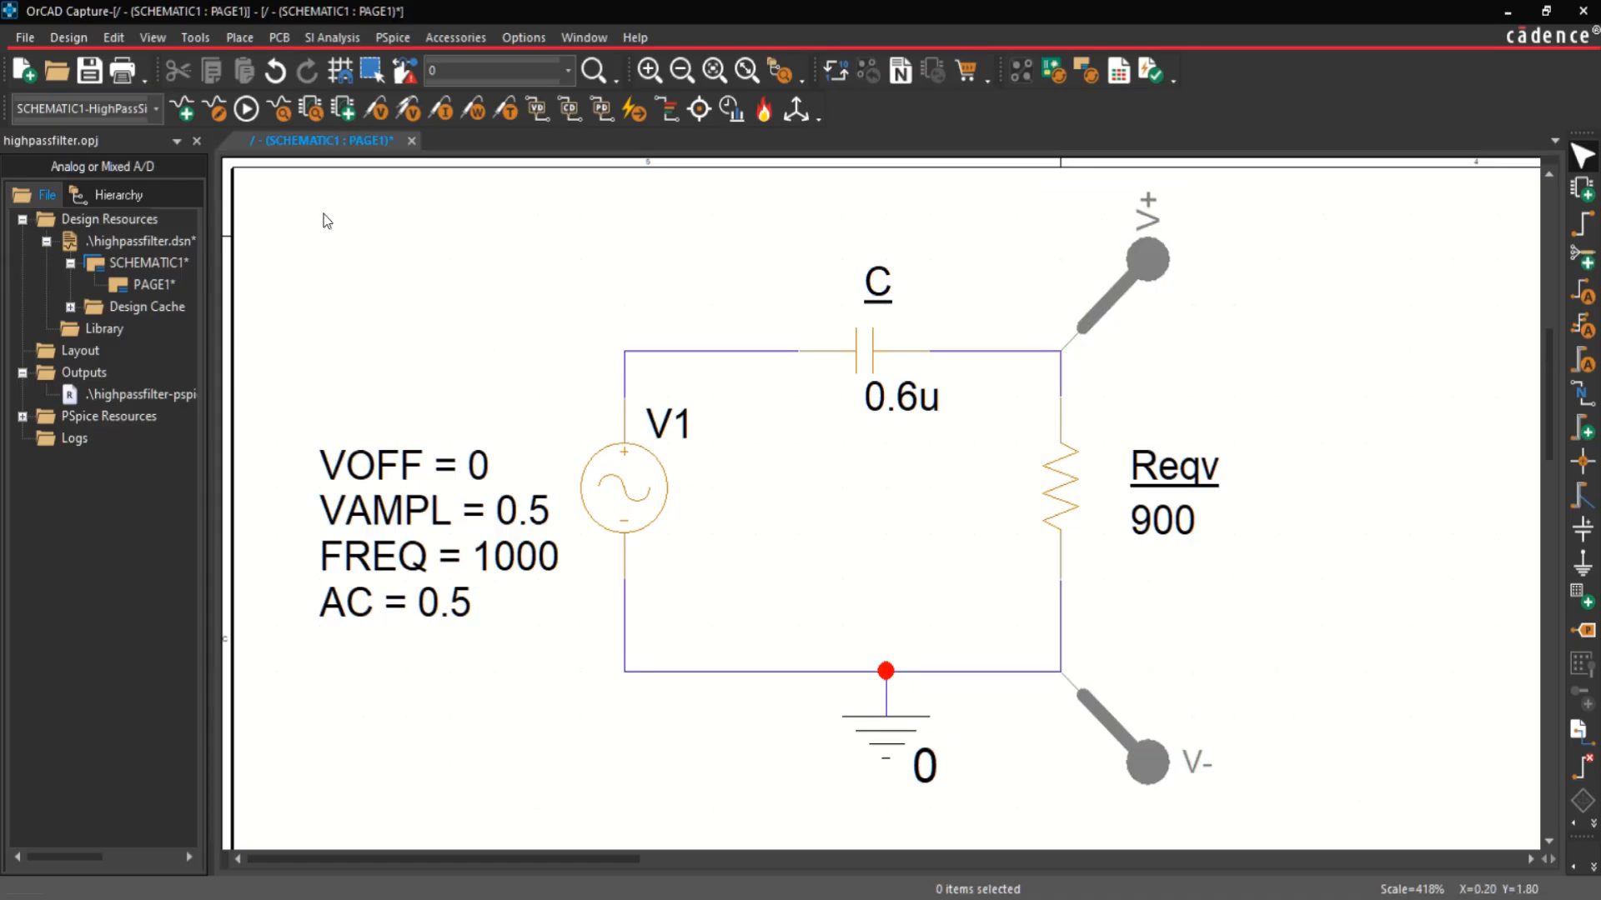
left_click(390, 39)
left_click(390, 58)
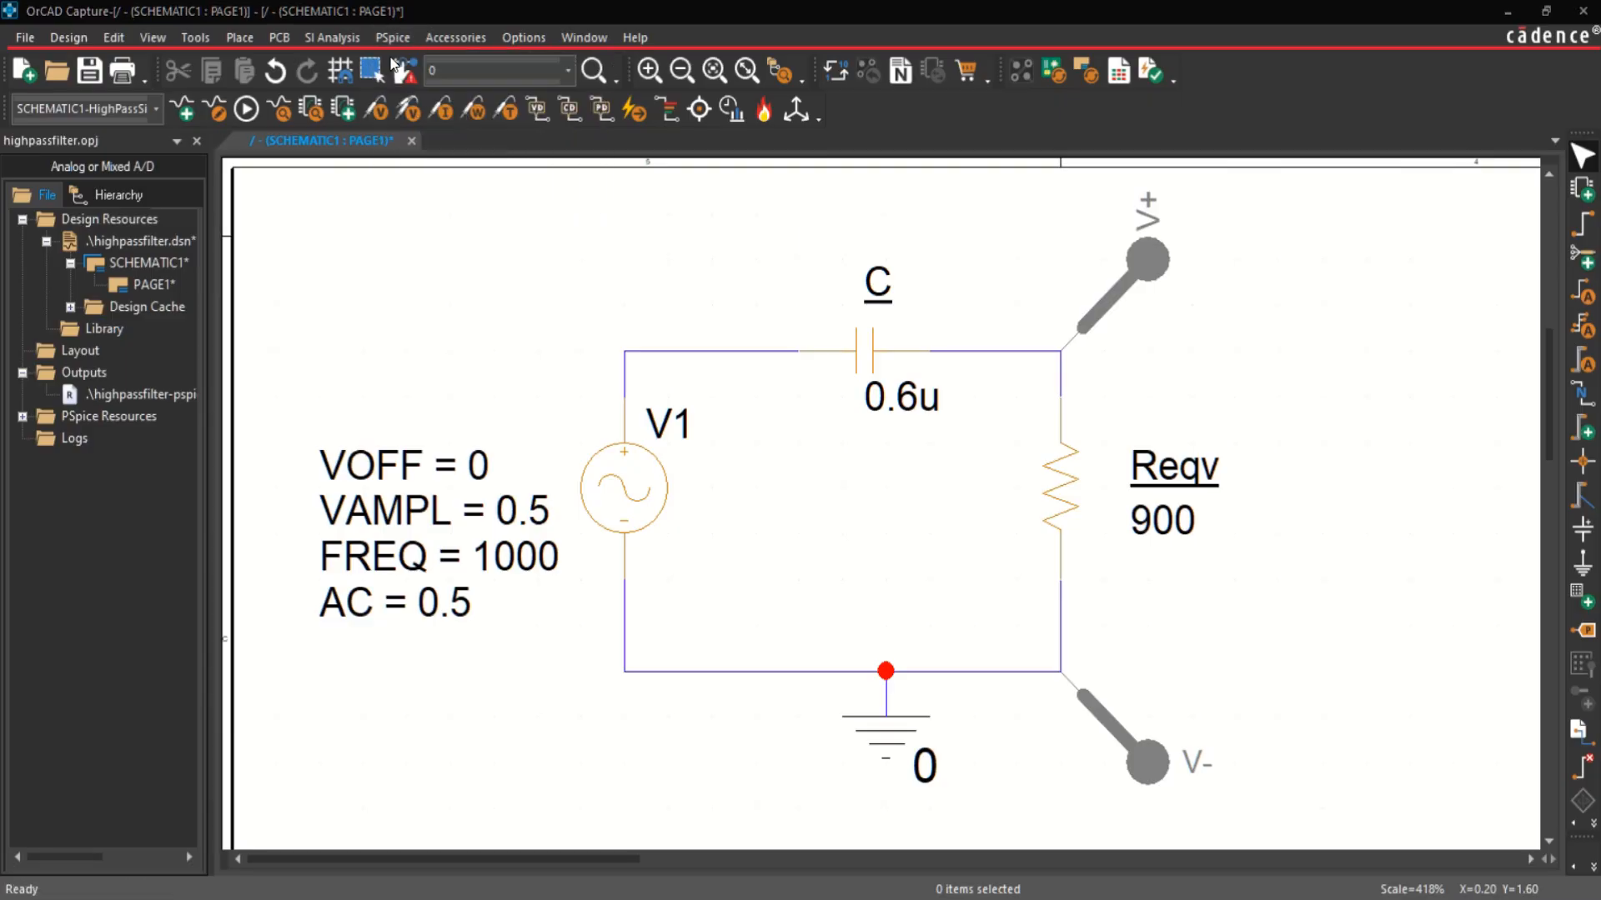
type("HighP")
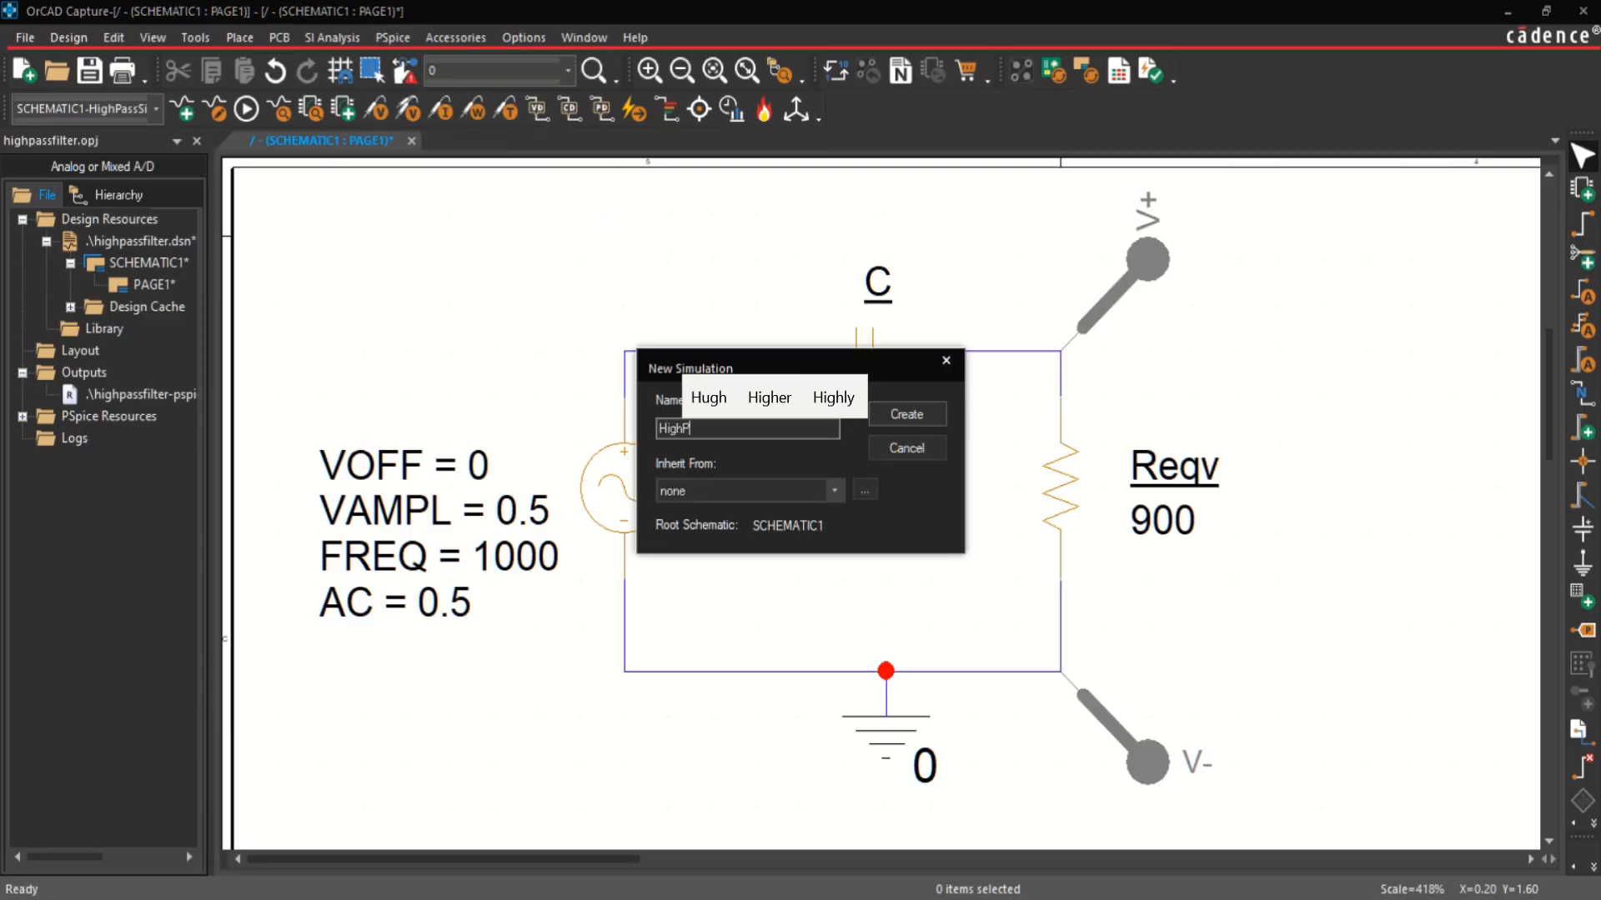
type("assSimu")
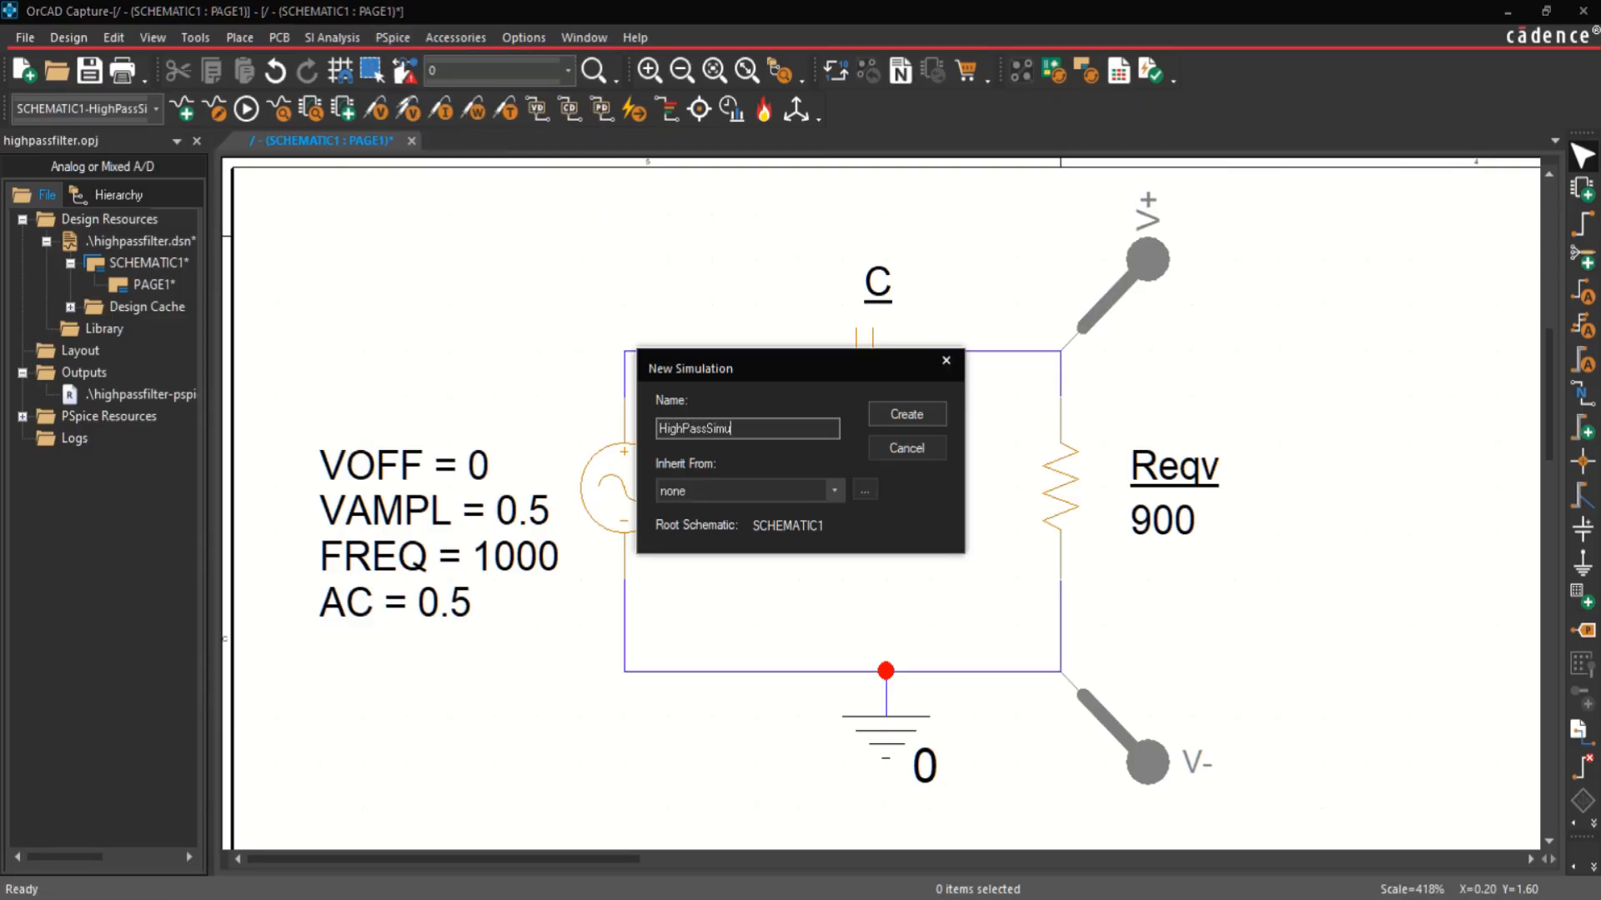
type("lation1")
key("BackSpace")
key("BackSpace")
type("nRCFilter")
key("Return")
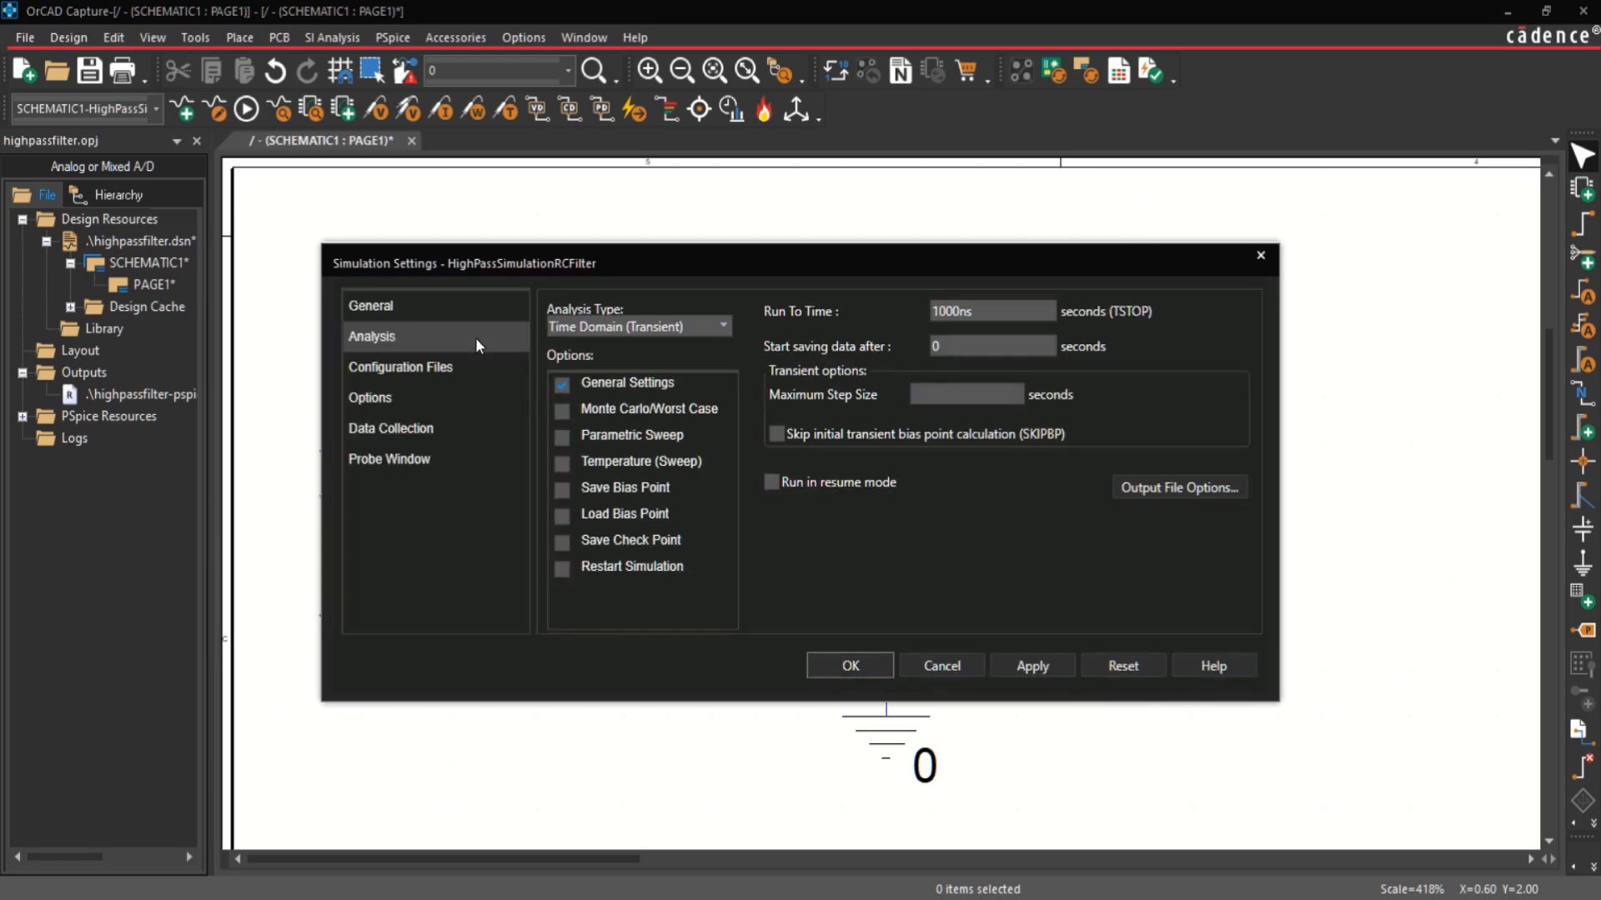
Step: Configure the profile as an AC Sweep/Noise analysis with a linear sweep from 1 to 10000 Hz and 10001 total points
left_click(719, 327)
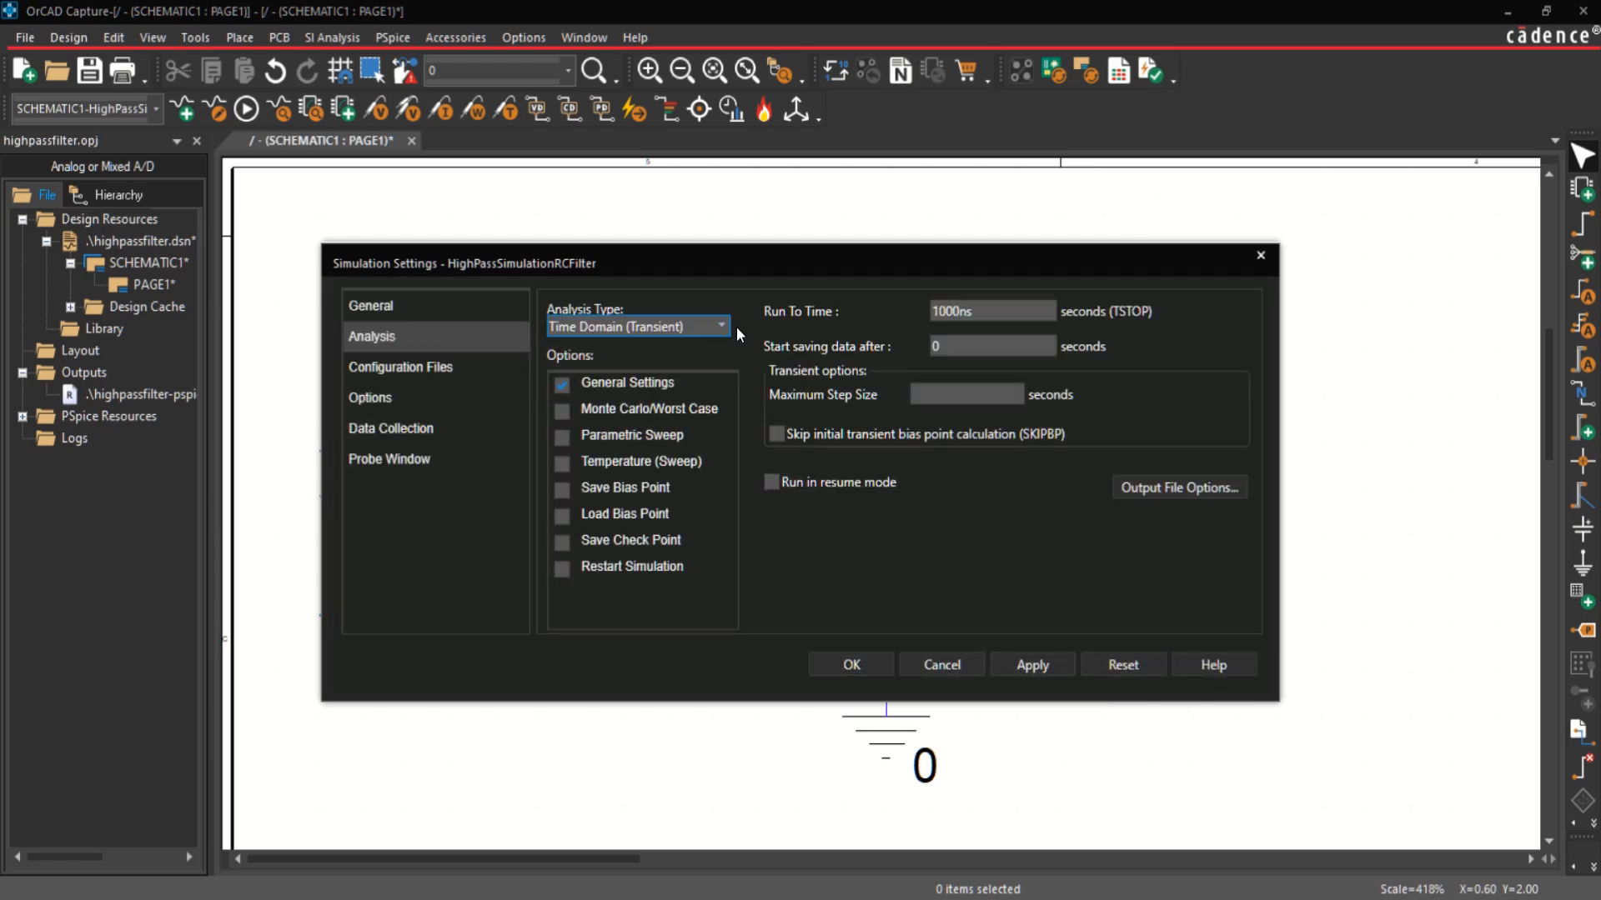
left_click(722, 327)
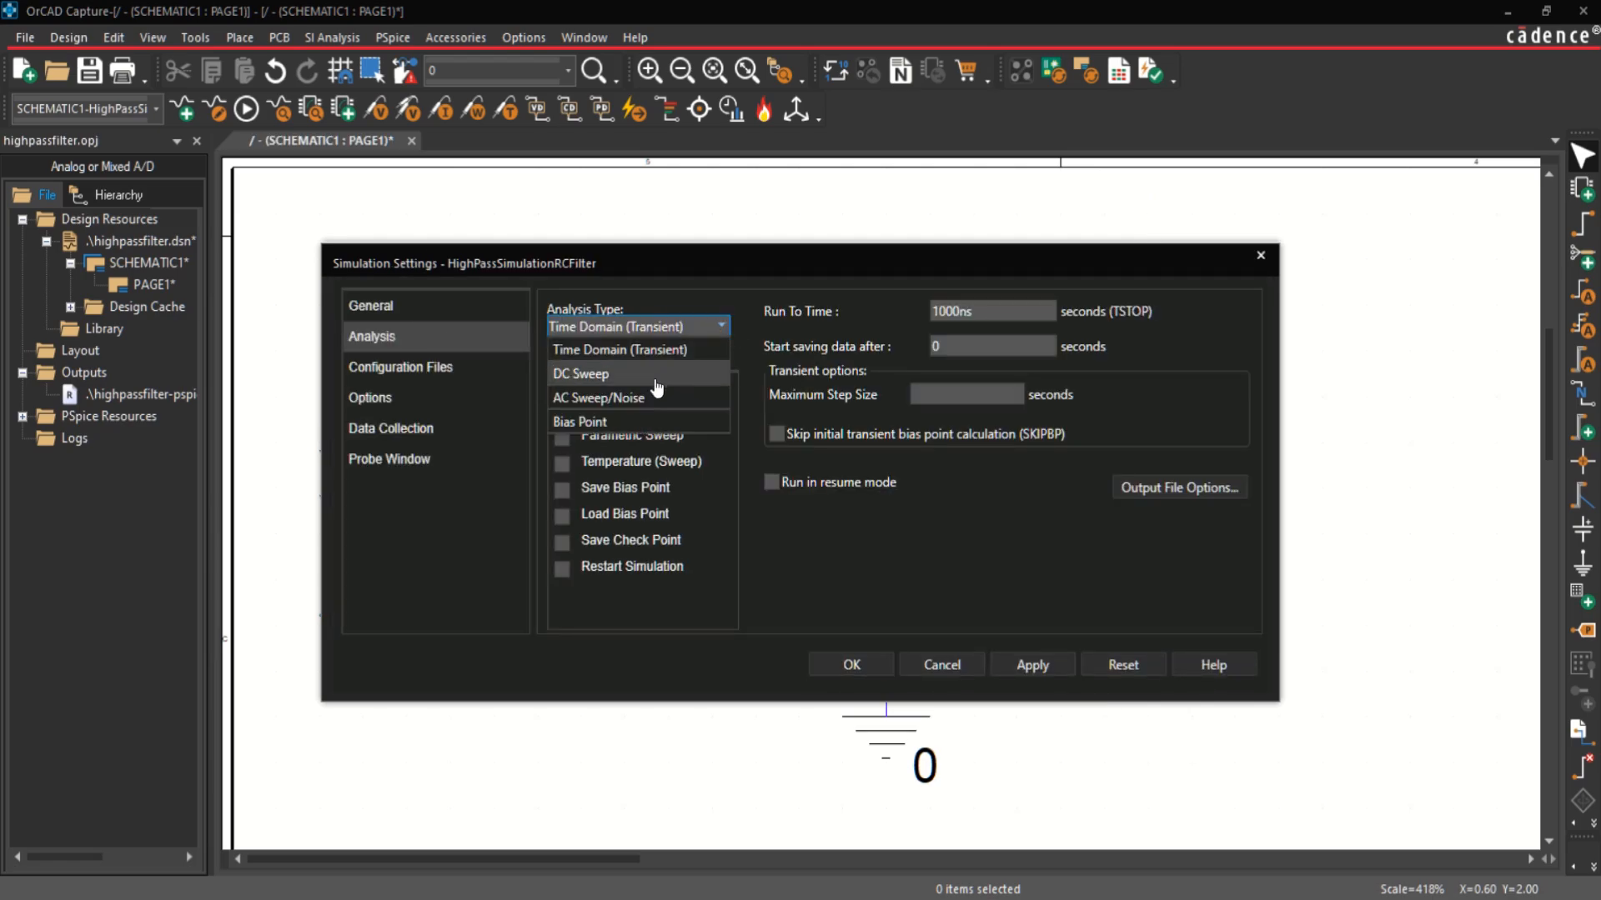
left_click(619, 399)
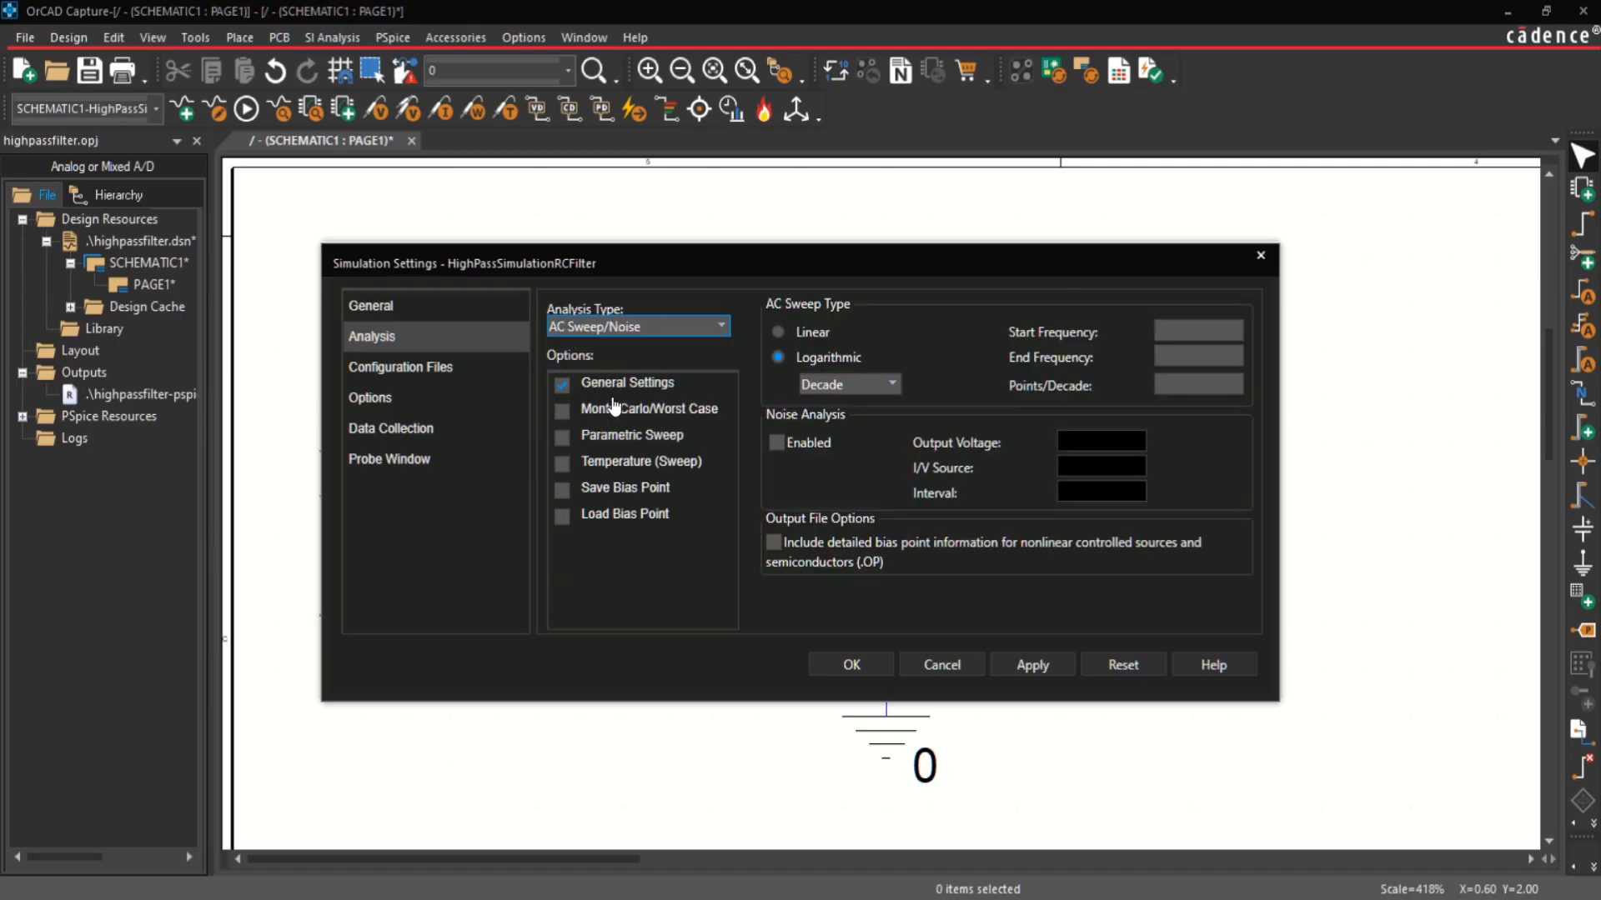
left_click(779, 332)
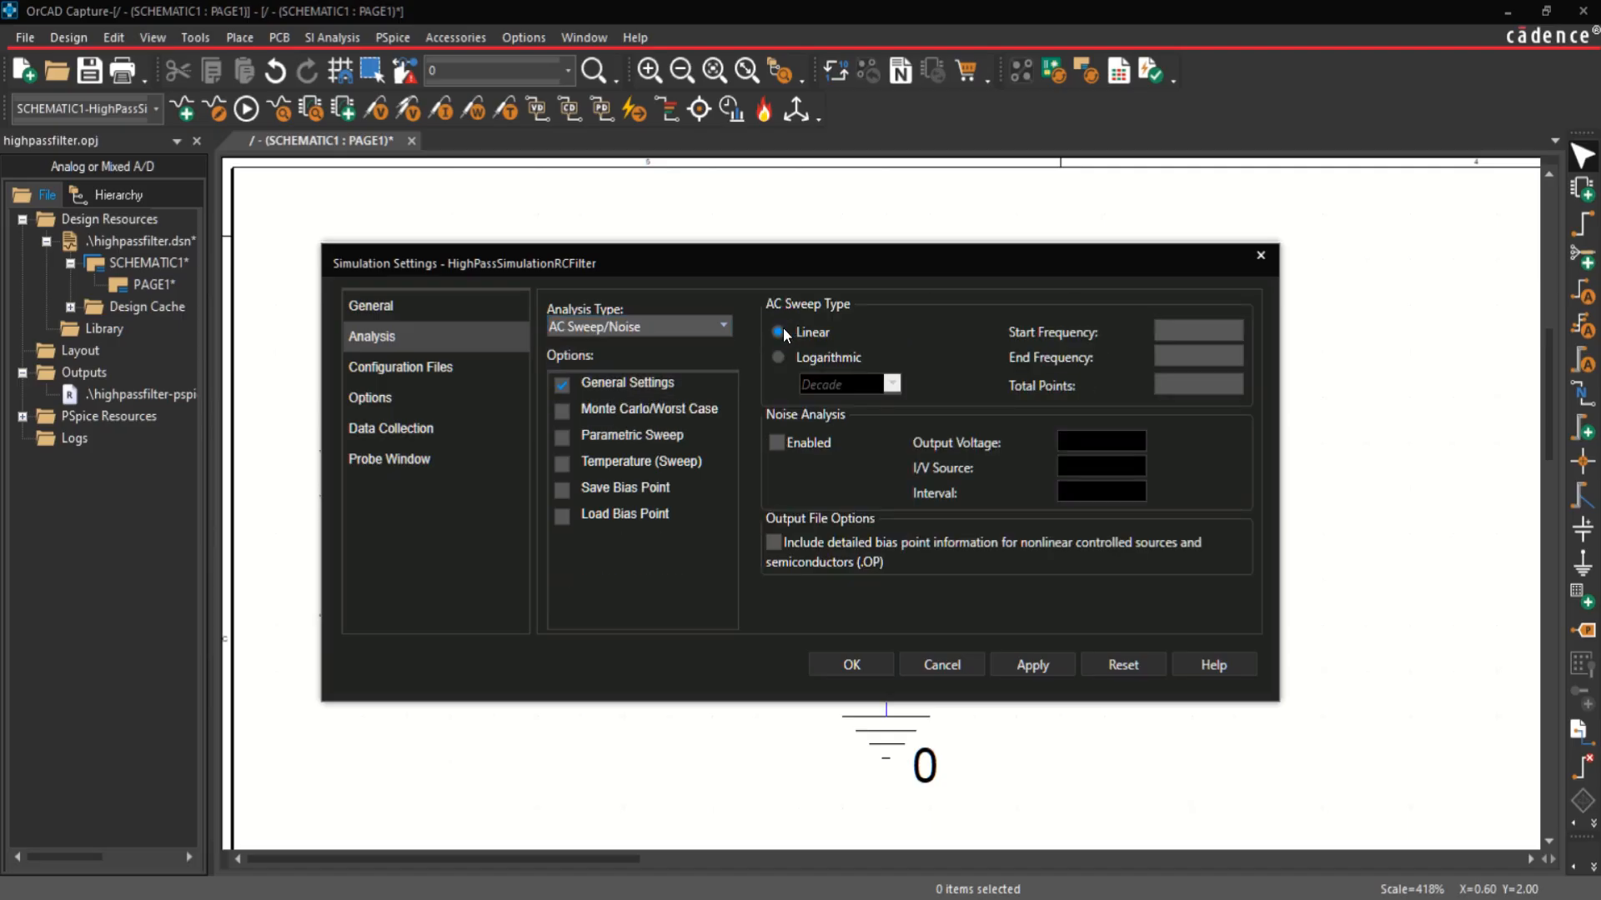
left_click(1171, 334)
left_click(1162, 357)
left_click(1032, 665)
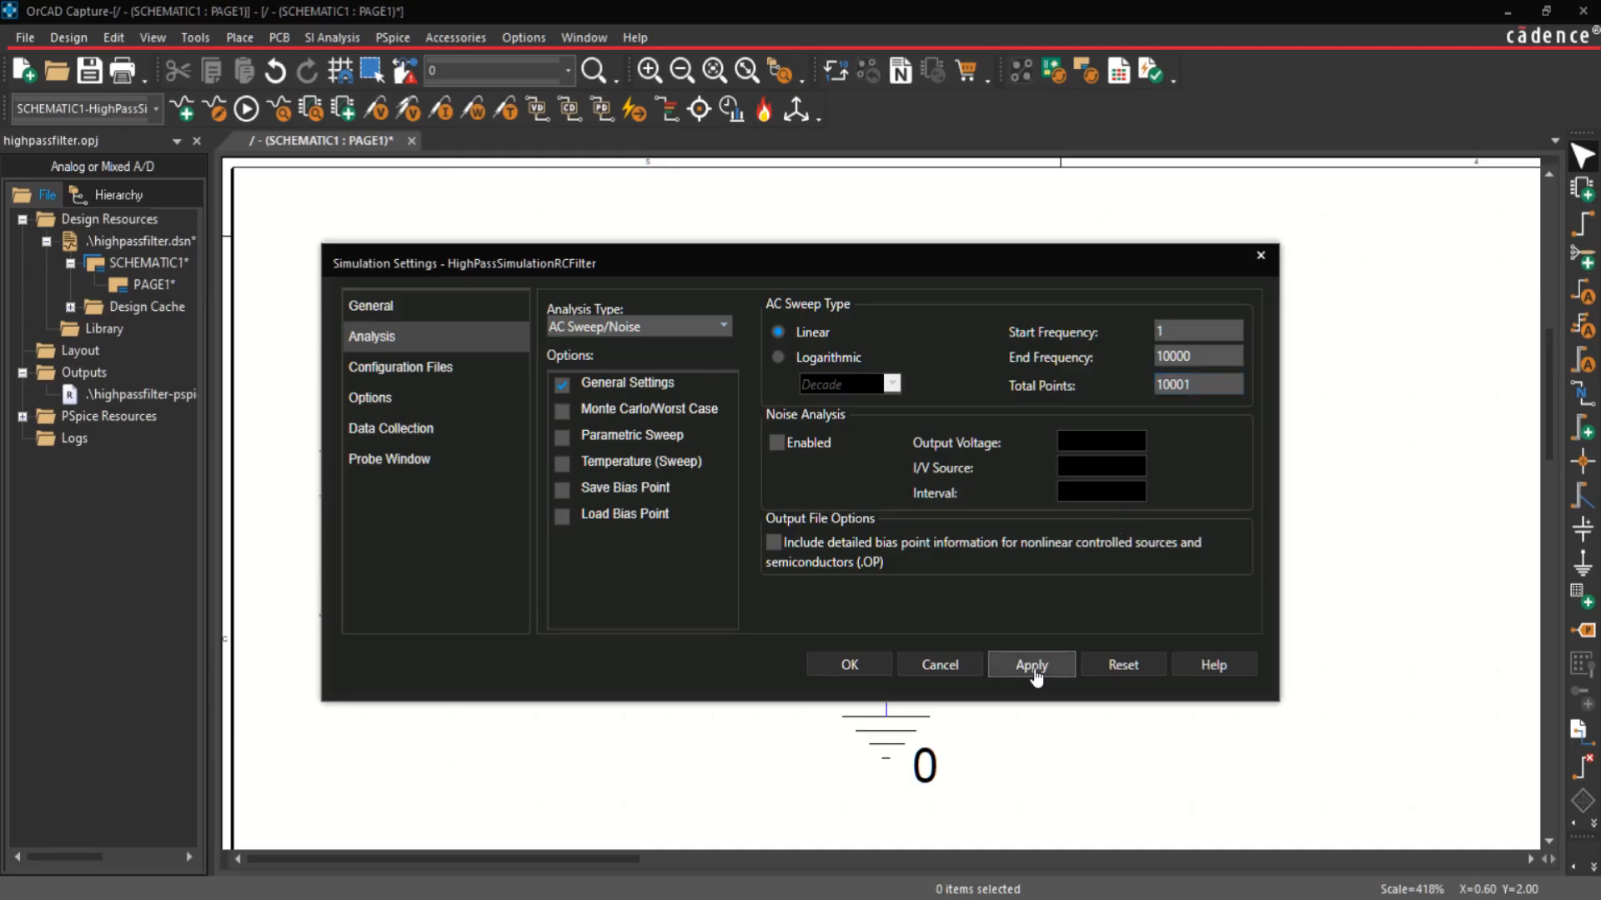
left_click(852, 667)
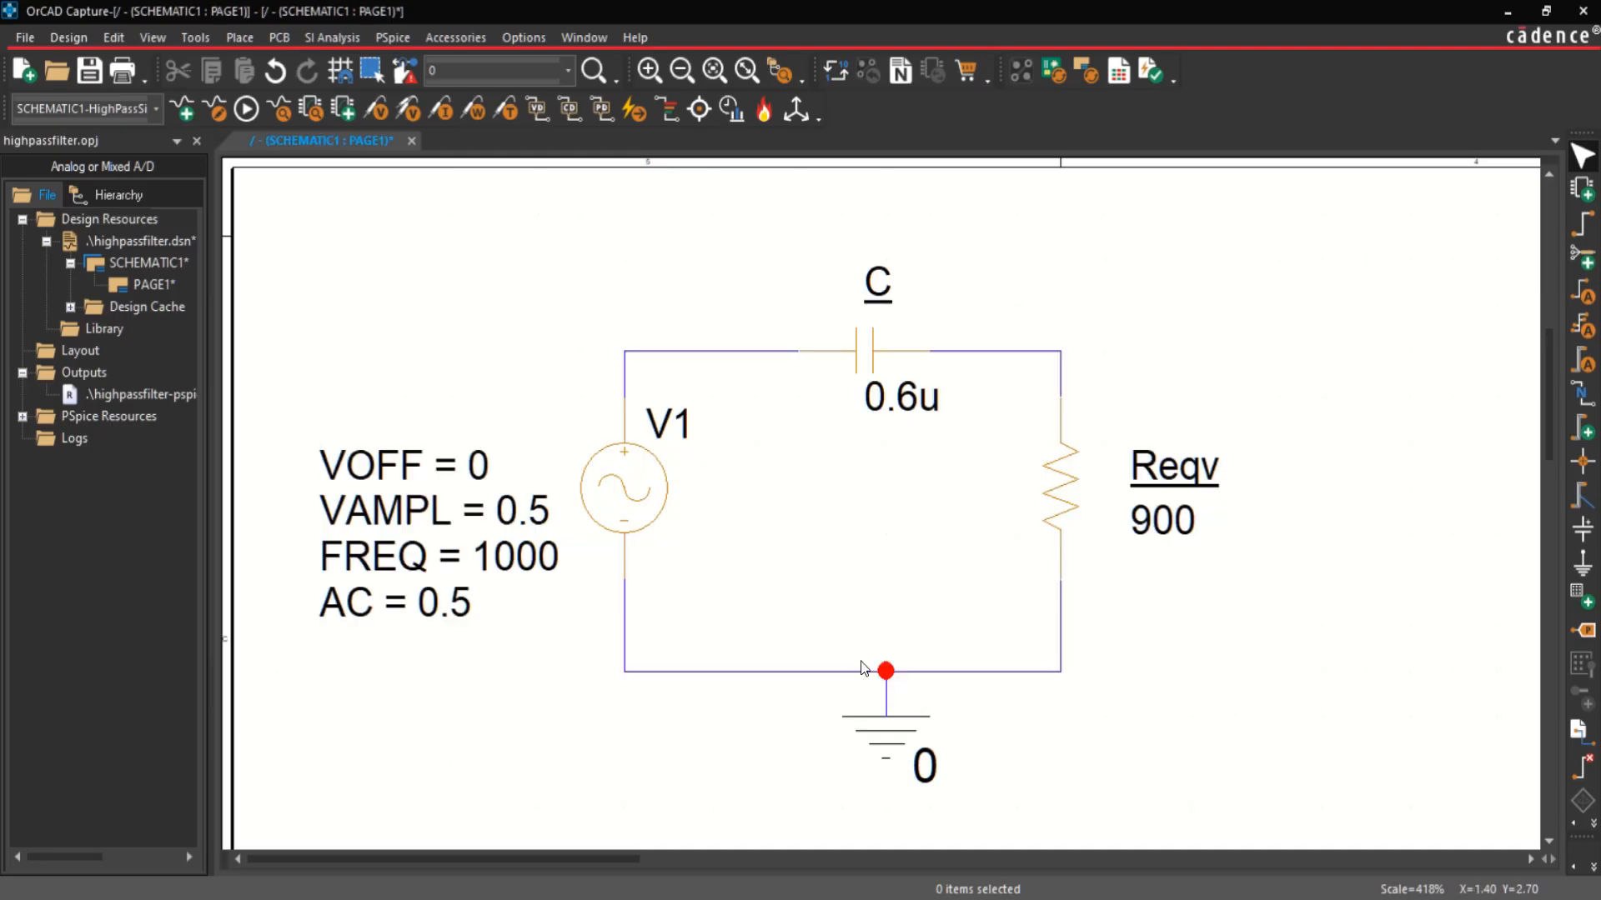
Step: Place voltage differential markers at the upper and lower ends of Reqv again, and rotate the V+ marker away from the Reqv label
left_click(406, 113)
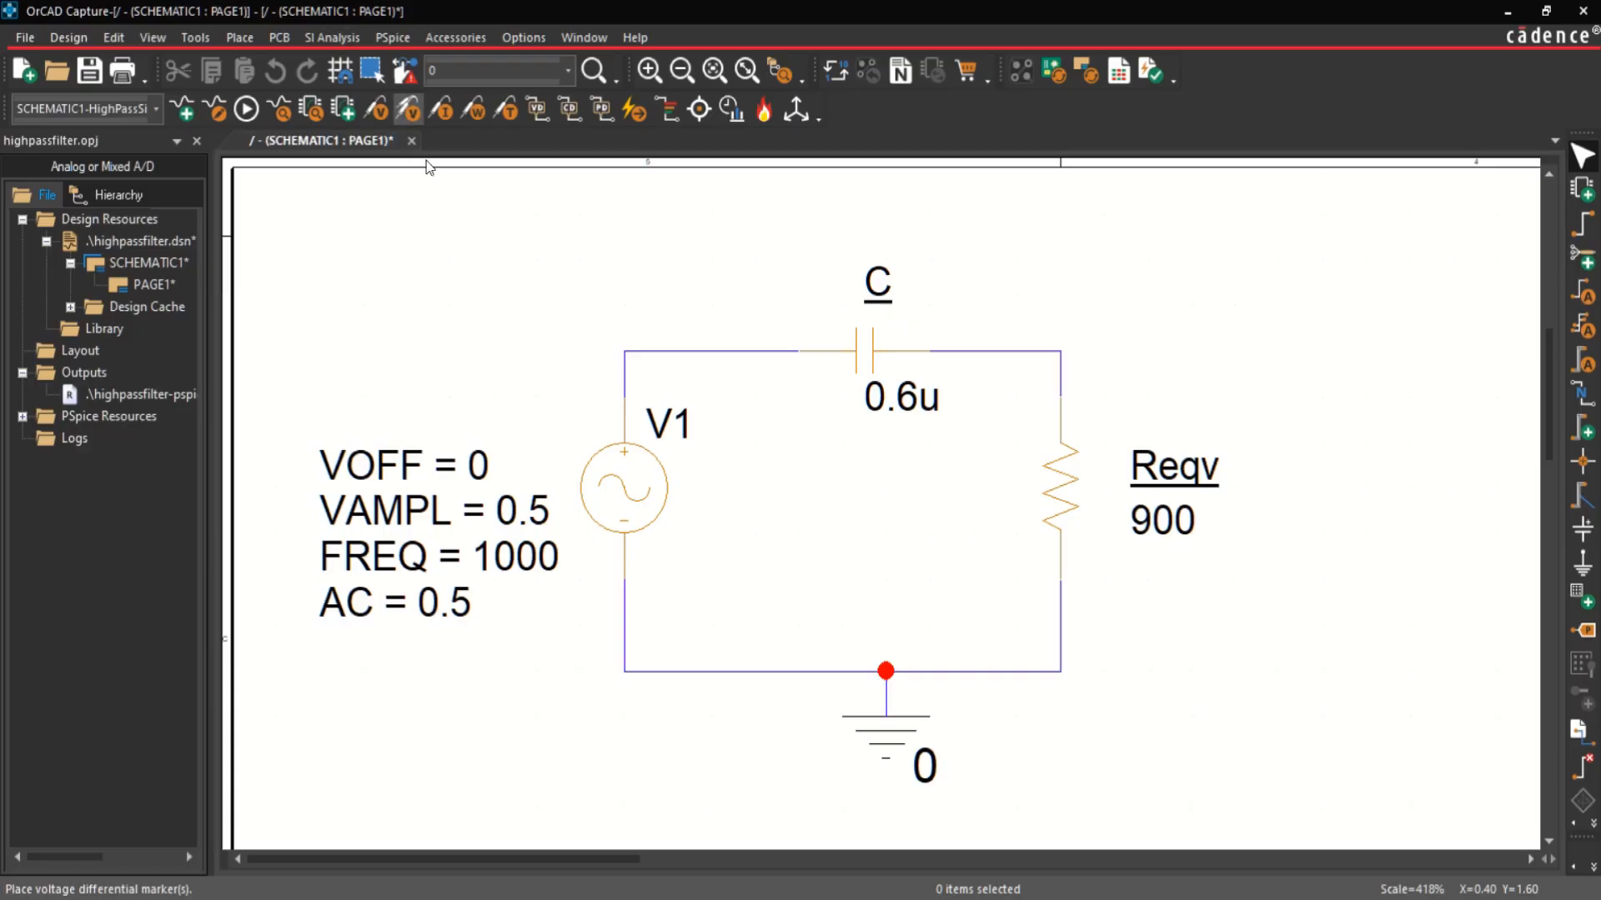
left_click(1056, 357)
left_click(1063, 674)
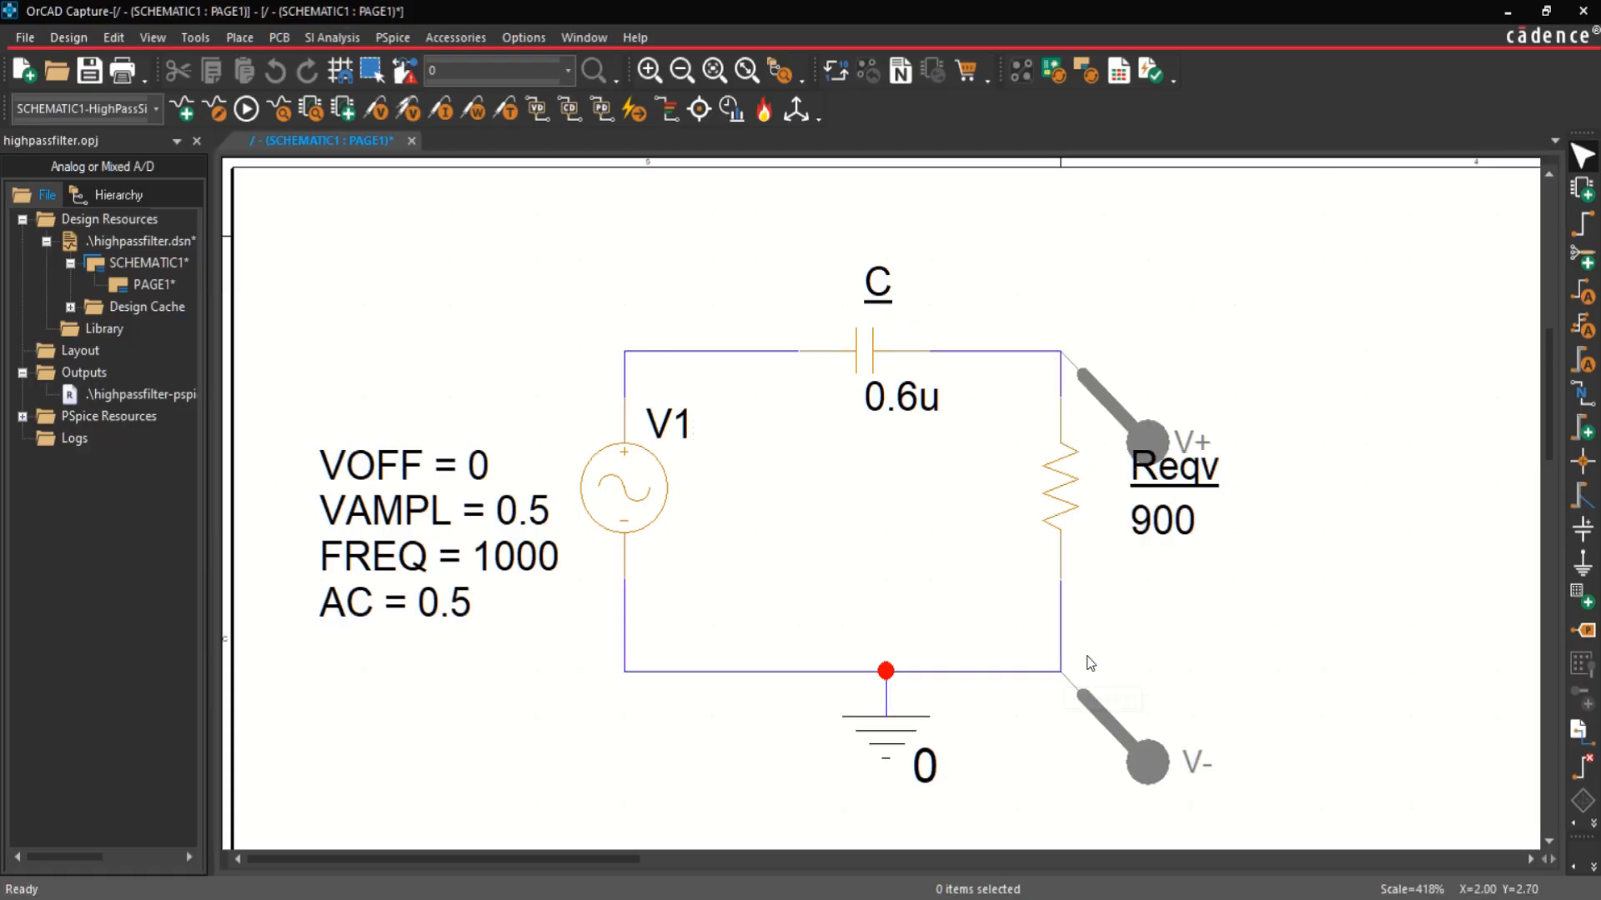
left_click(1115, 406)
right_click(1118, 406)
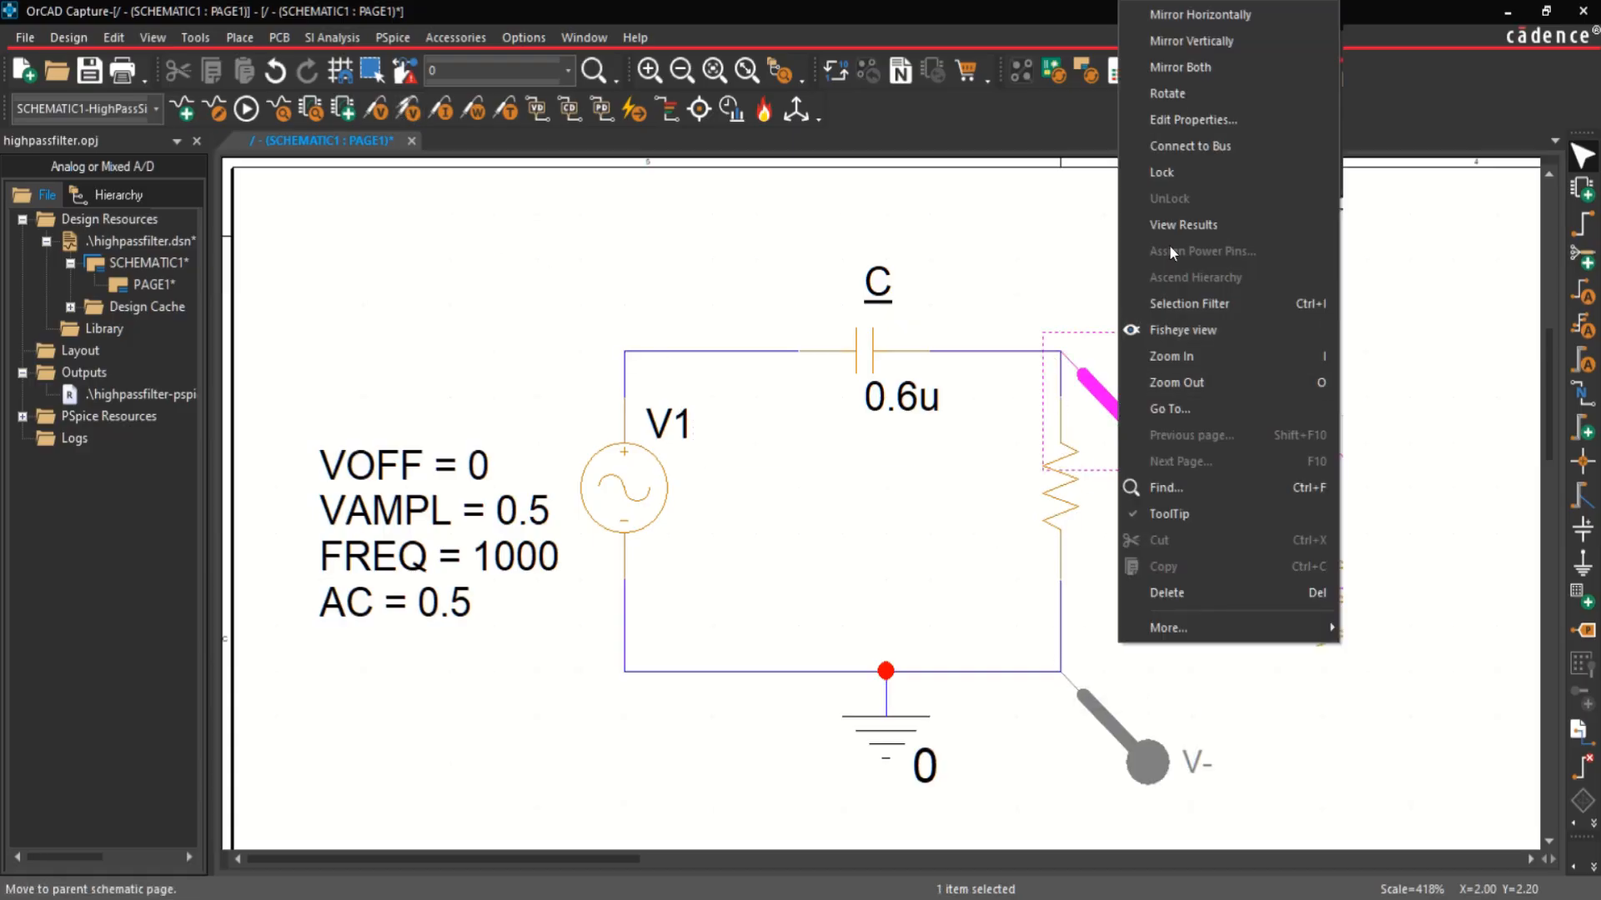
left_click(1152, 96)
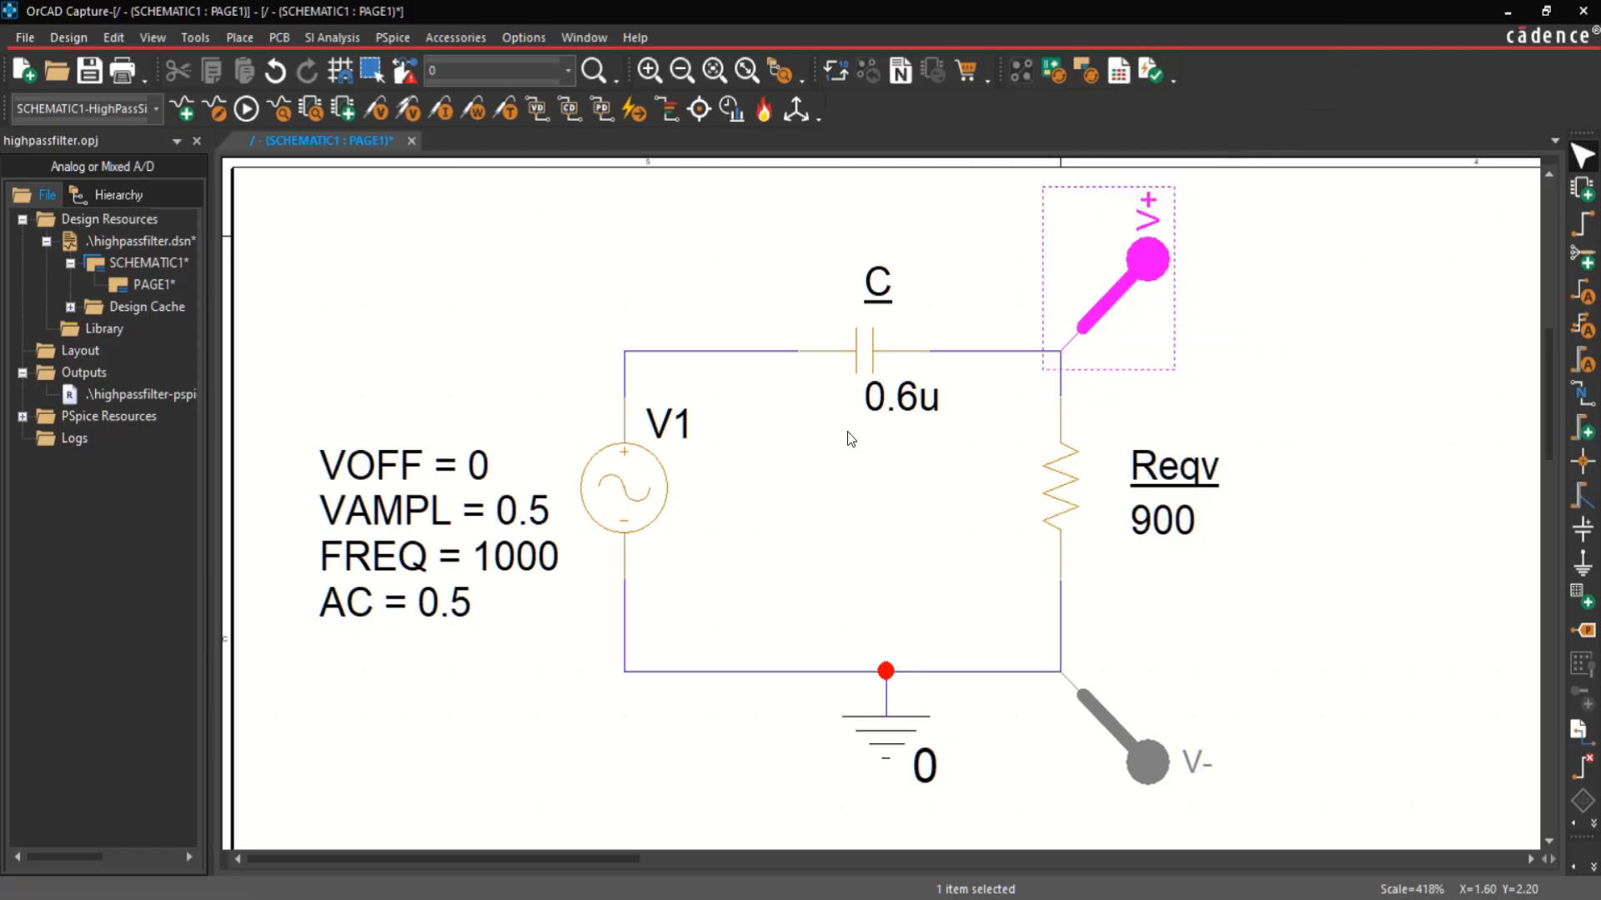
Step: Run the PSpice simulation for the active profile and close the Output Window to enlarge the plot
left_click(246, 110)
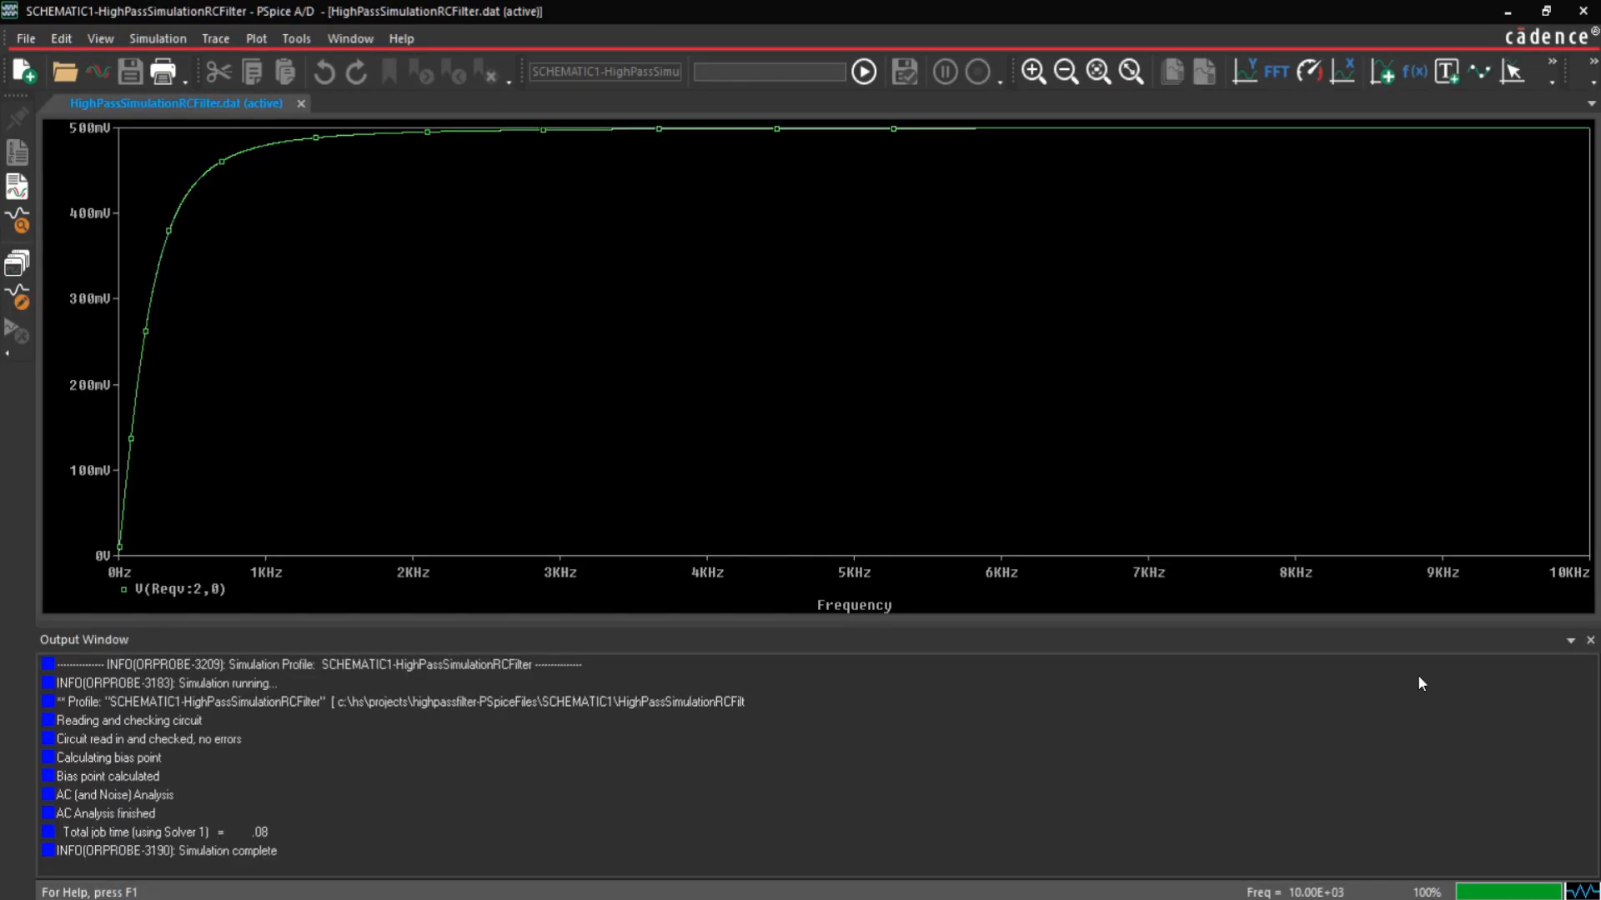
left_click(1590, 640)
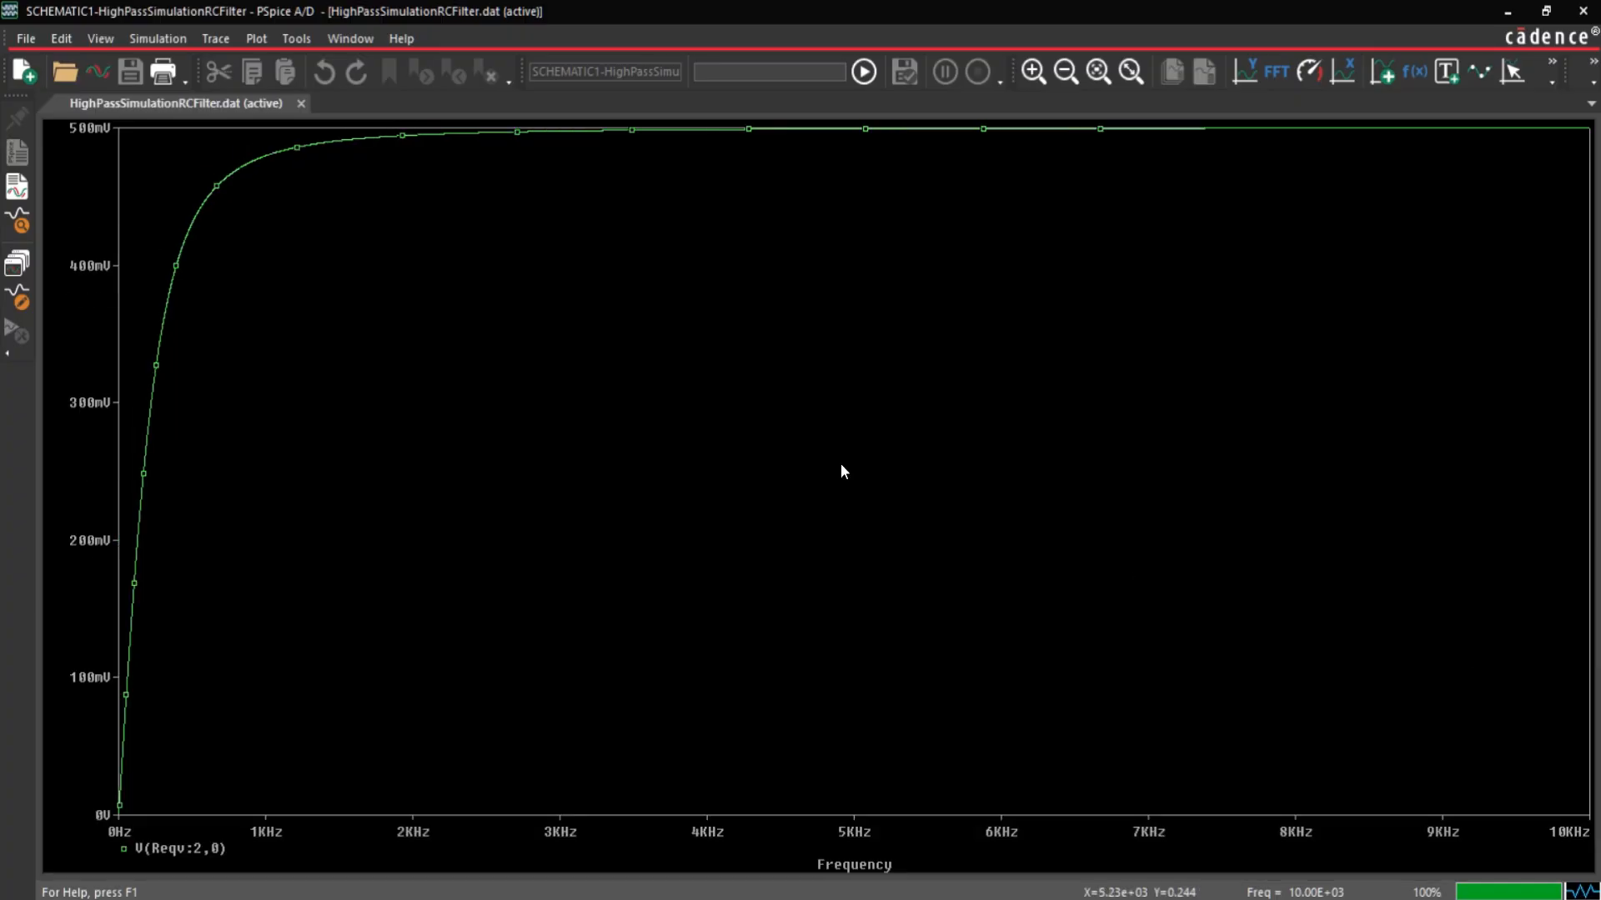
Step: Give the plot's Y axis a user-defined range with an upper limit of 750 mV
left_click(253, 37)
left_click(255, 69)
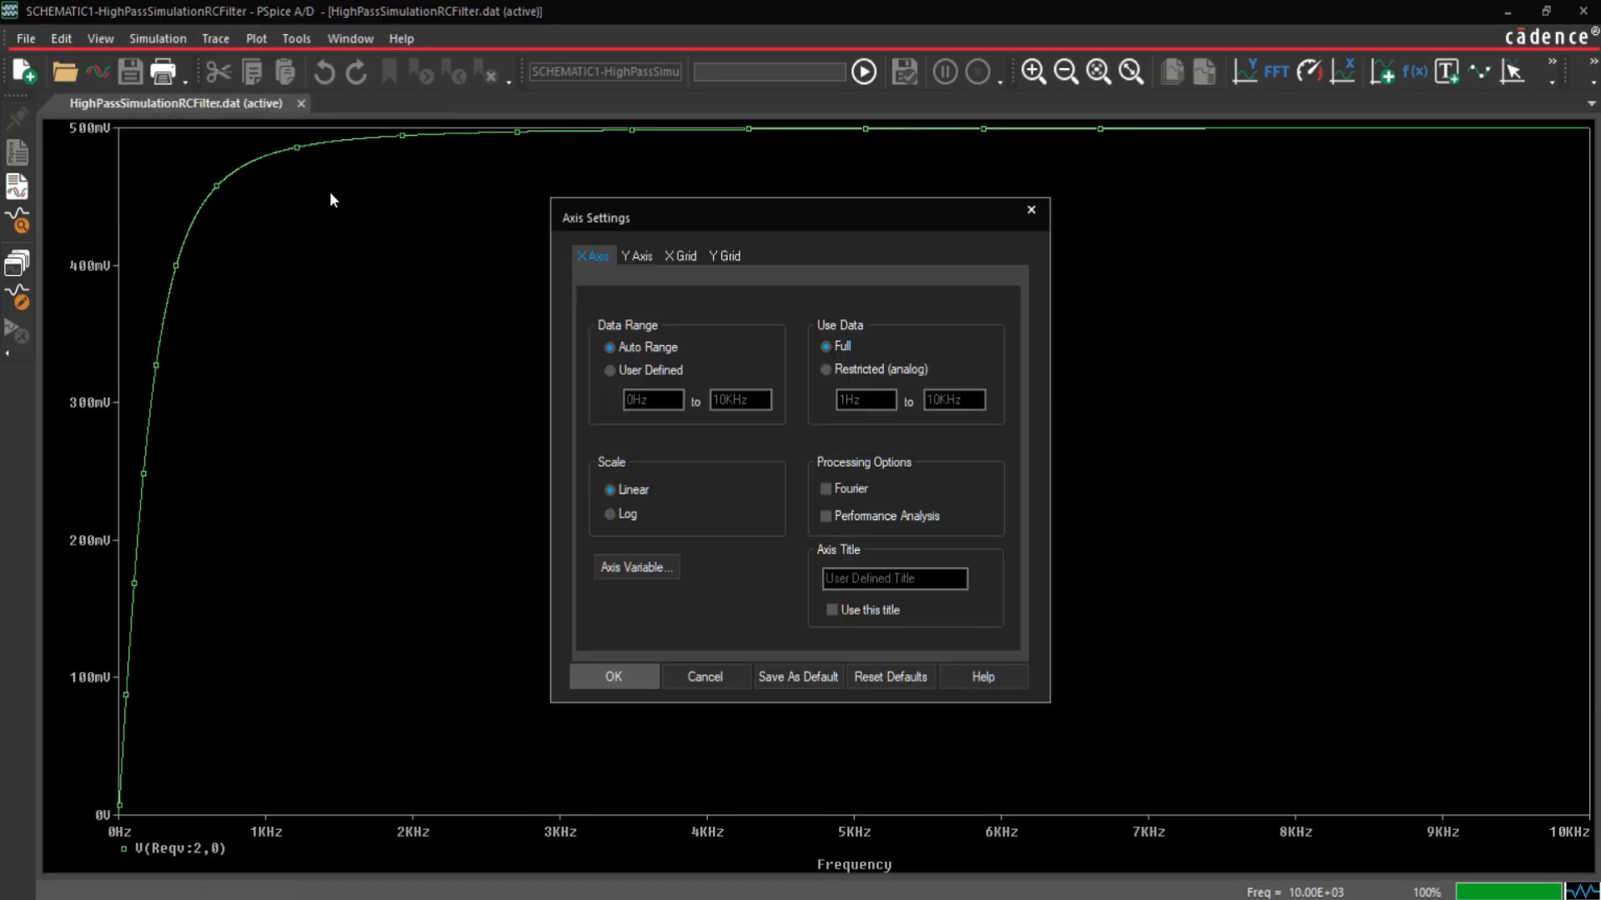
left_click(636, 258)
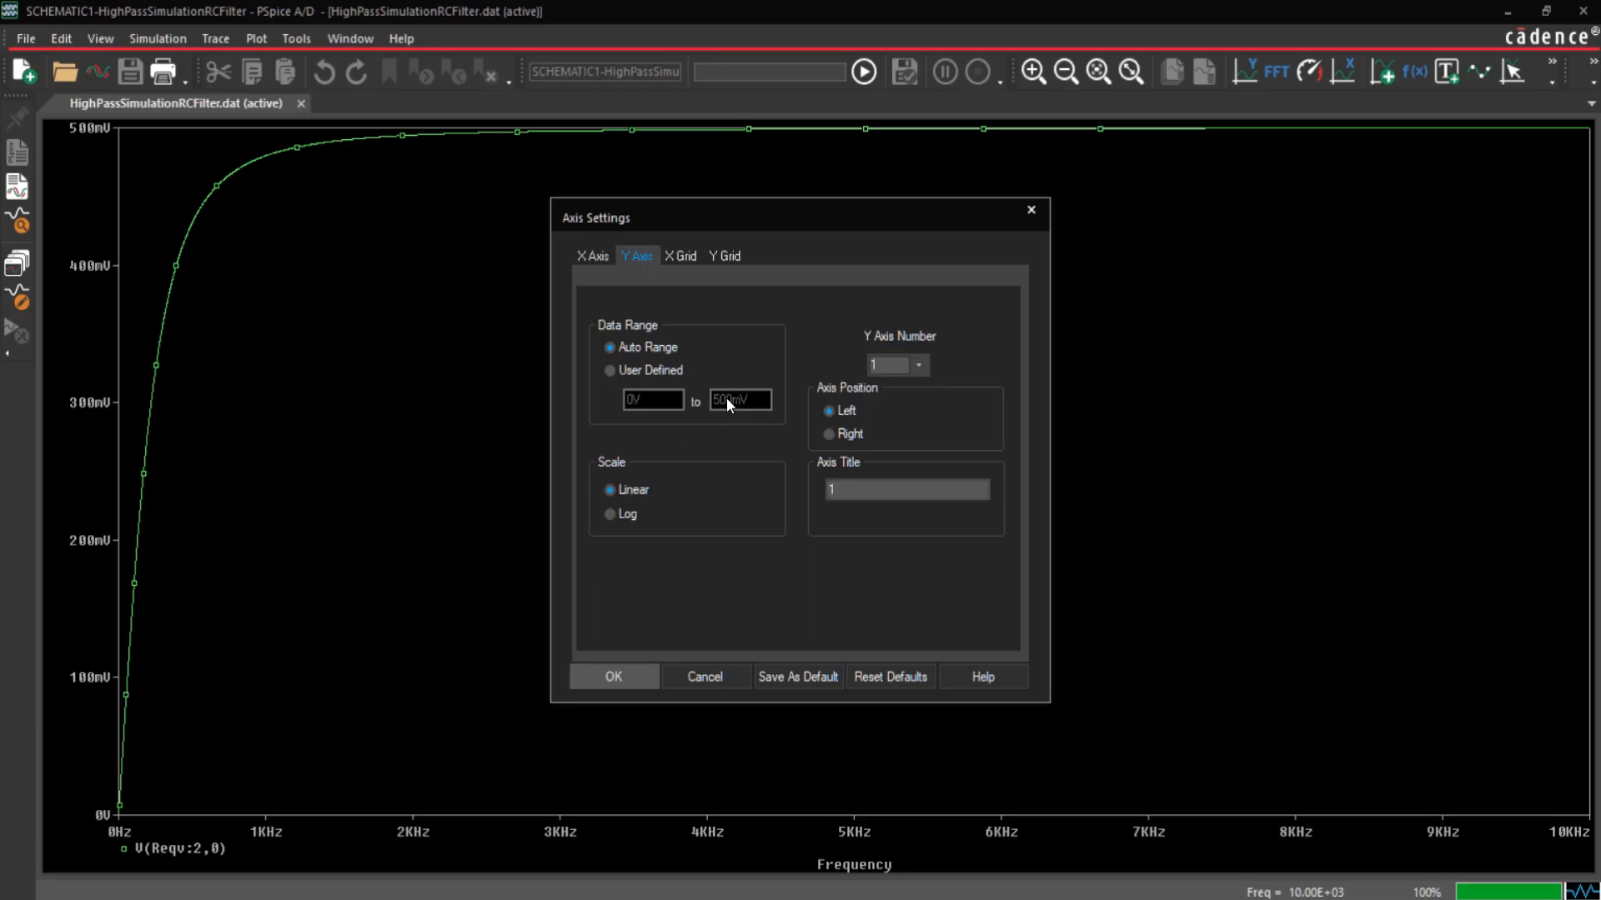
left_click(675, 373)
left_click(738, 401)
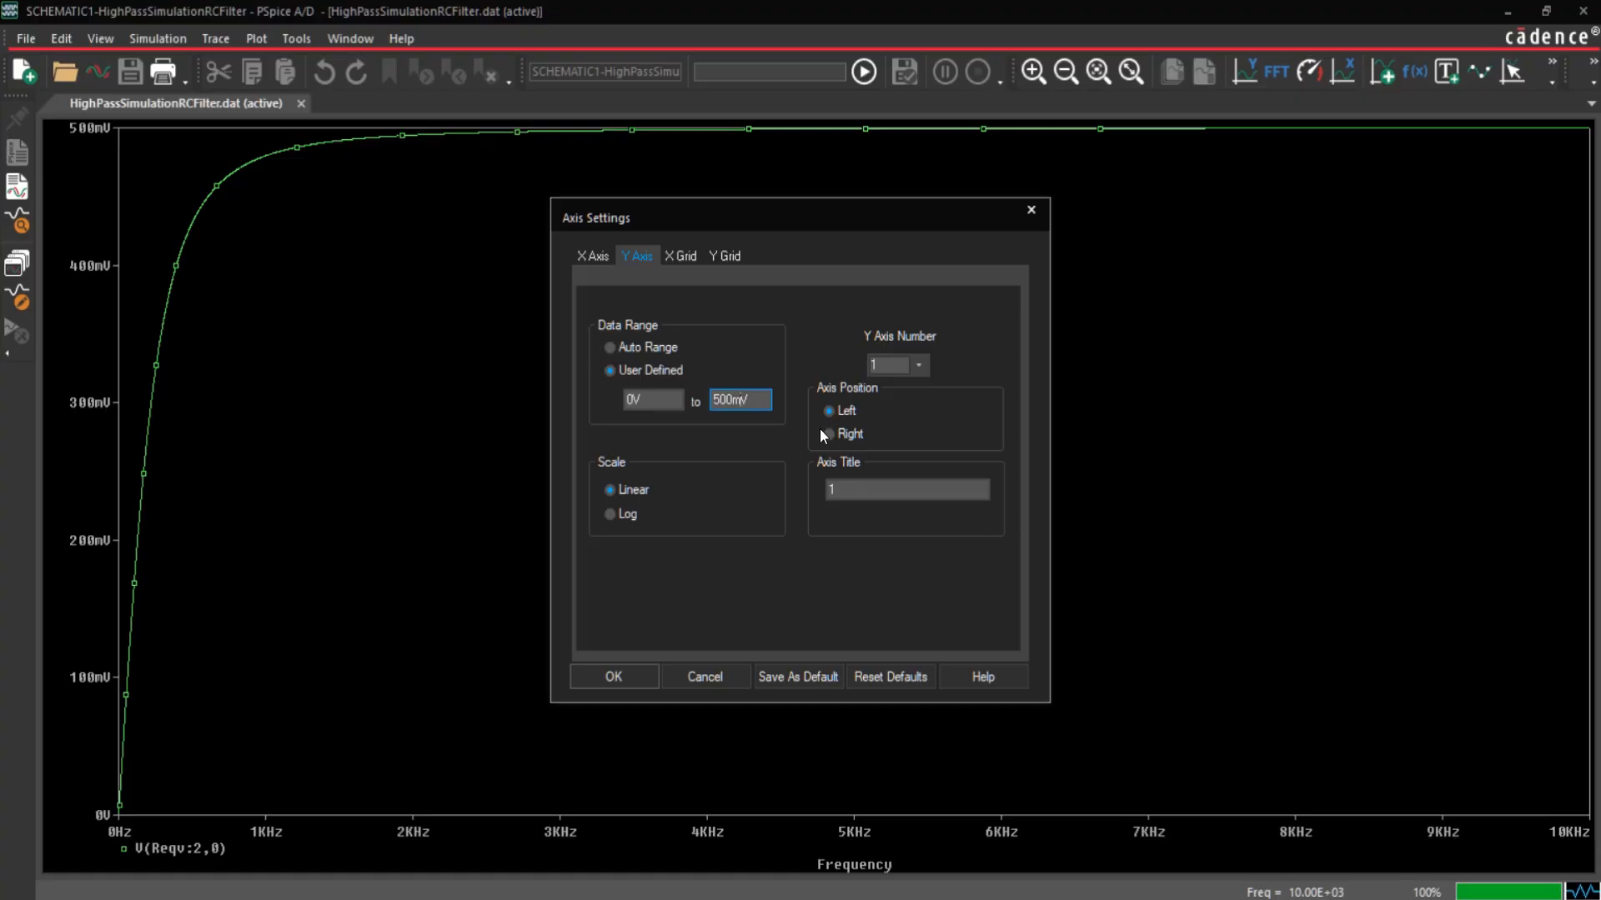
key("Delete")
key("Delete")
key("Delete")
type("750")
key("Return")
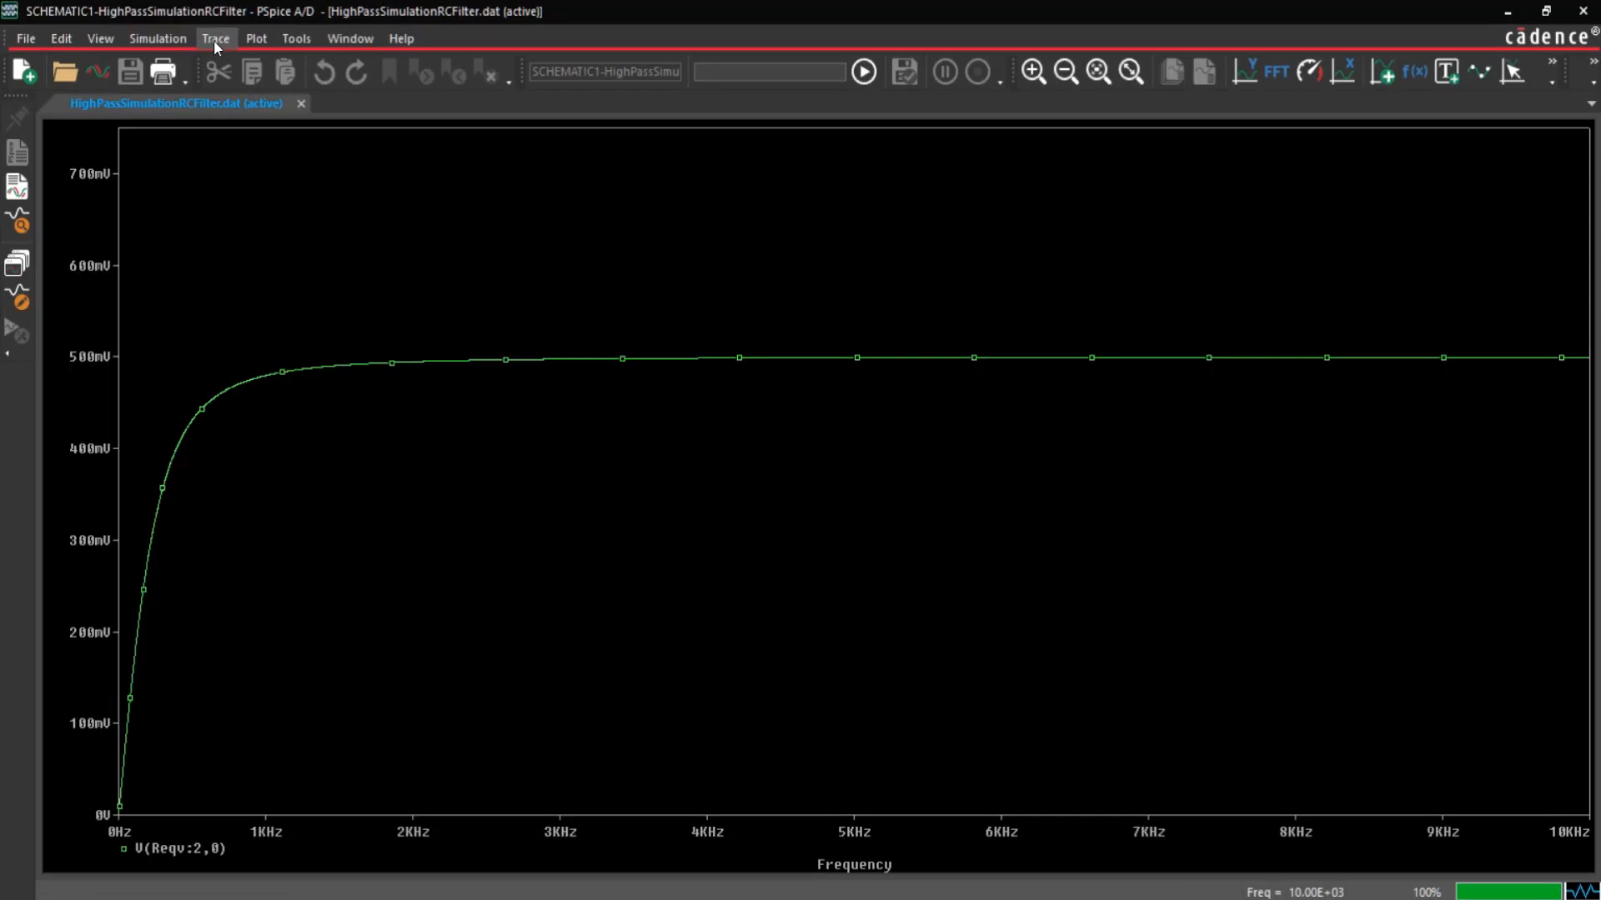
Step: Add a constant trace with the expression 0.5 to the frequency response plot
left_click(214, 40)
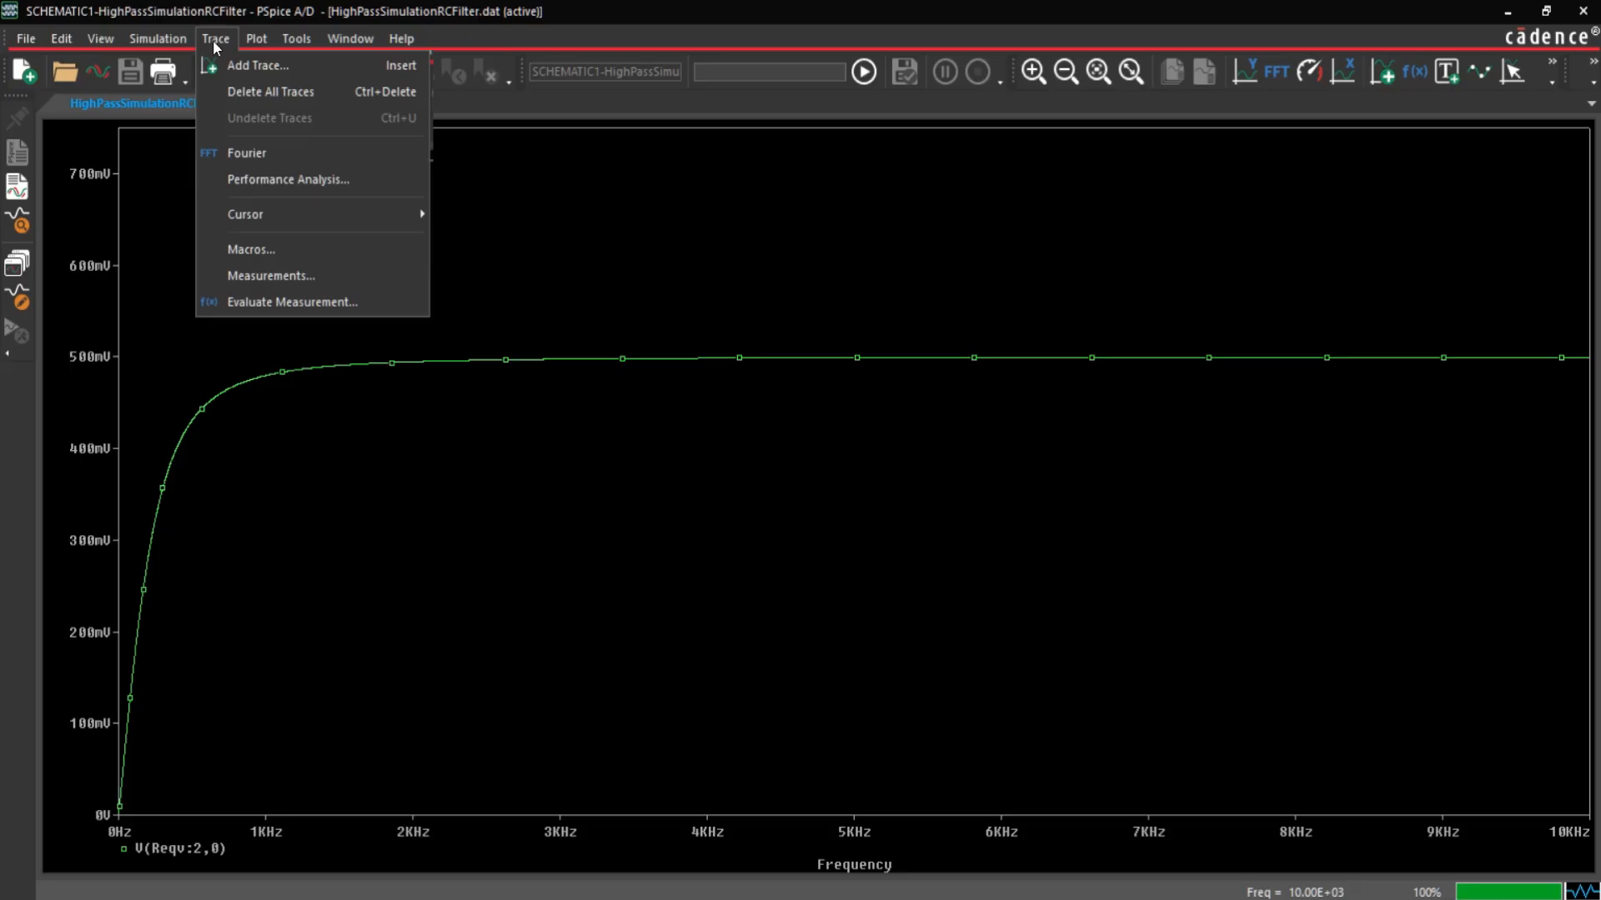
left_click(228, 60)
type("D")
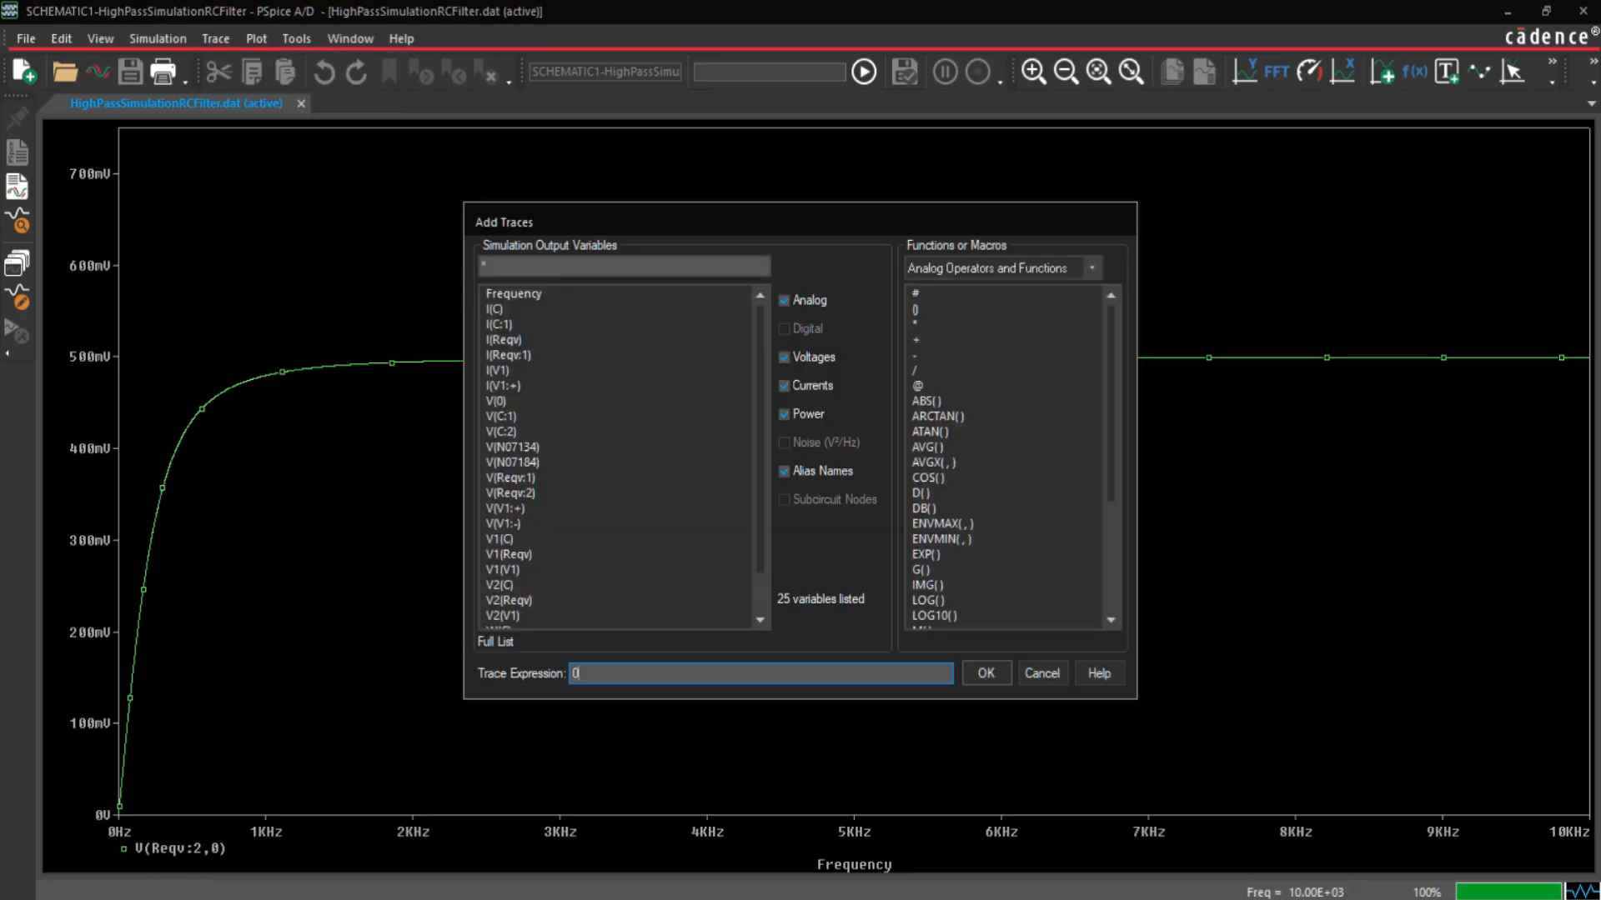
type(".5")
key("Return")
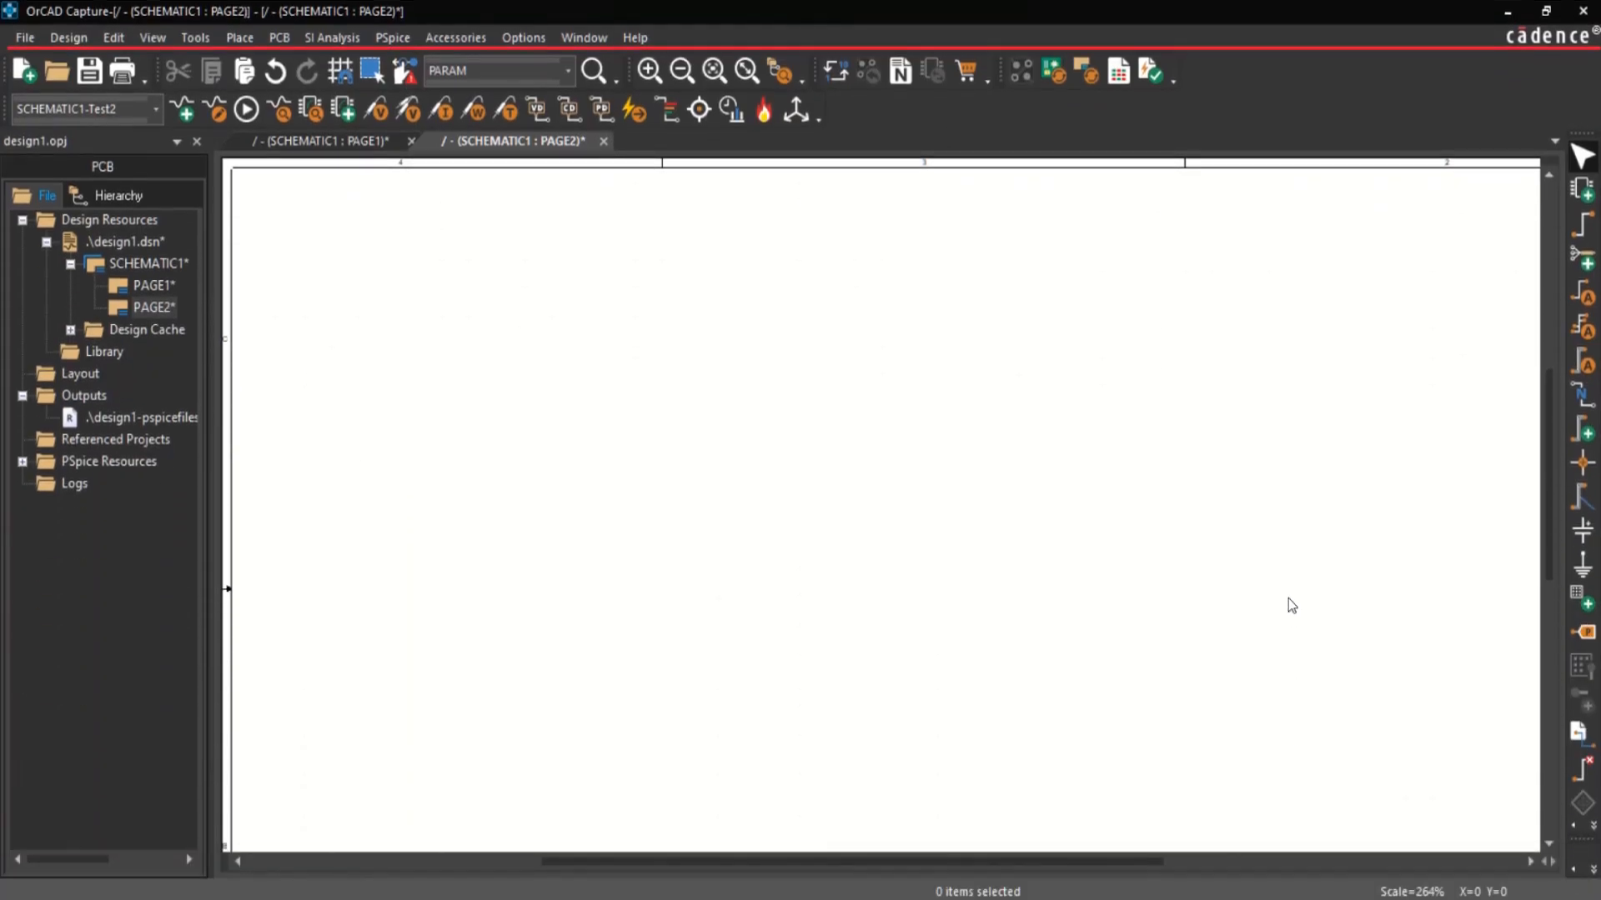
Step: Place a discrete NPN transistor (QbreakN) from the PSpice components on the empty PAGE2 schematic
left_click(235, 37)
mouse_move(268, 91)
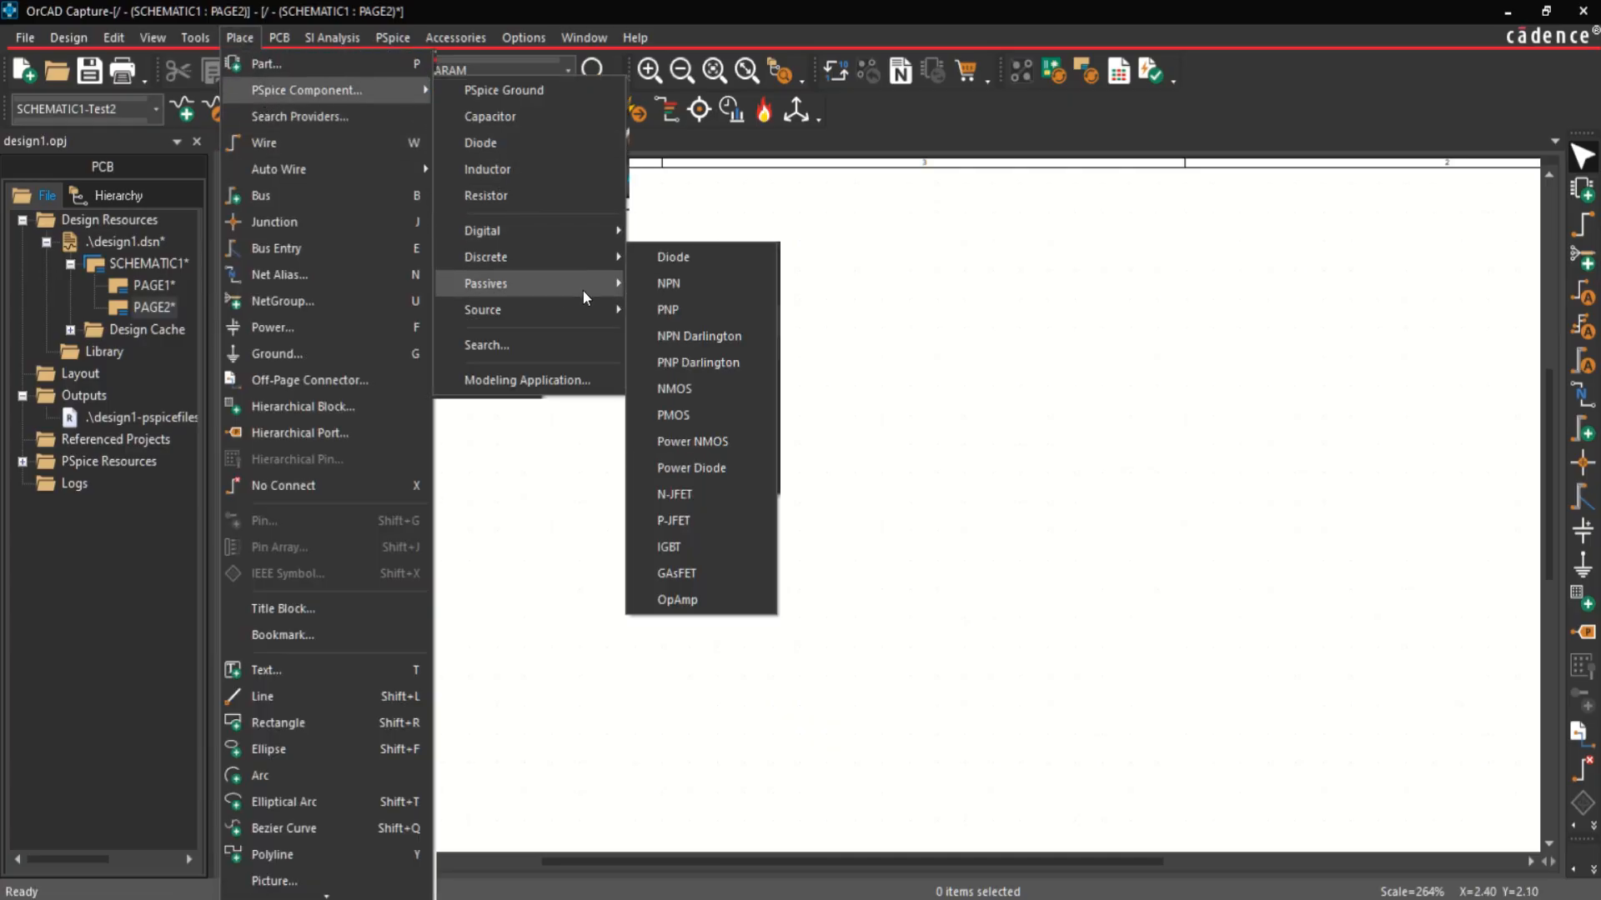
mouse_move(582, 283)
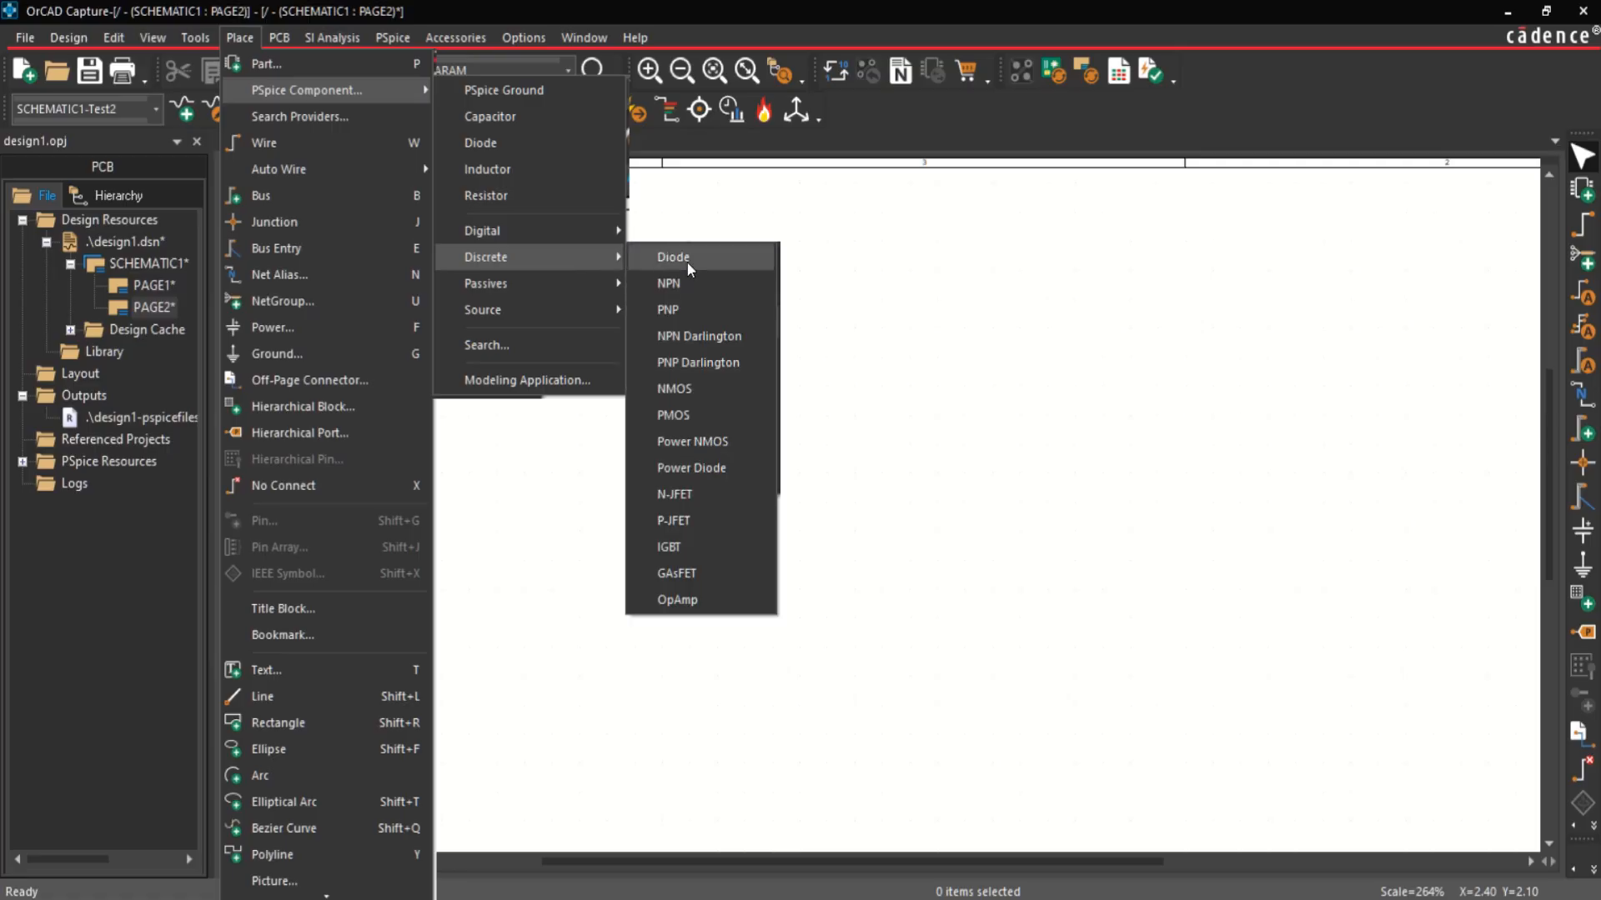
left_click(692, 284)
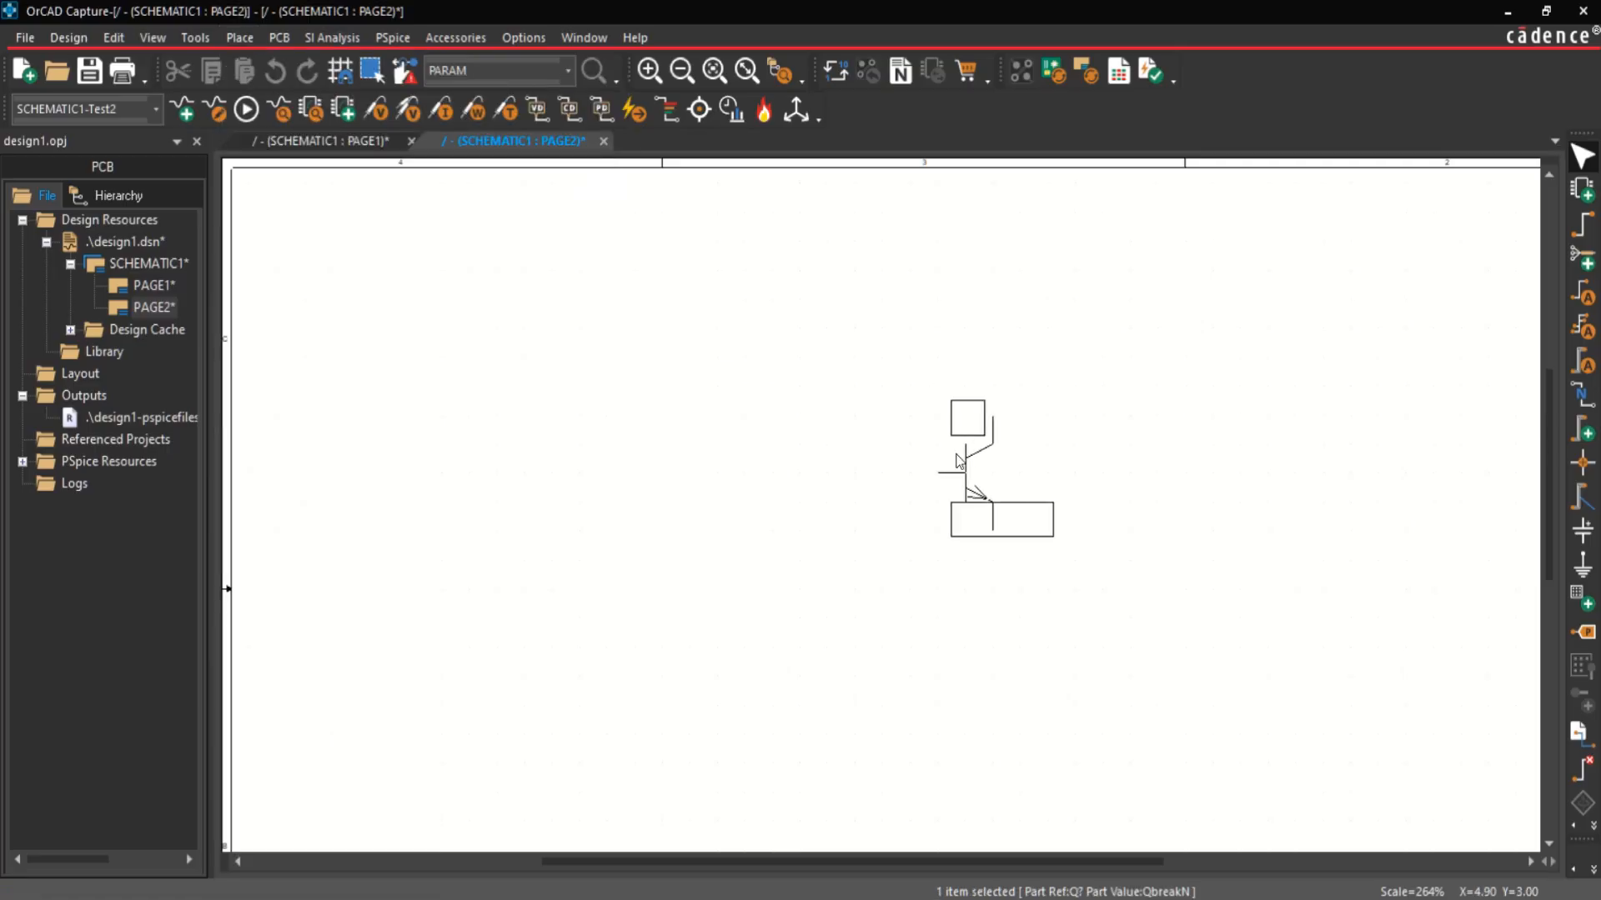
left_click(957, 464)
key("Escape")
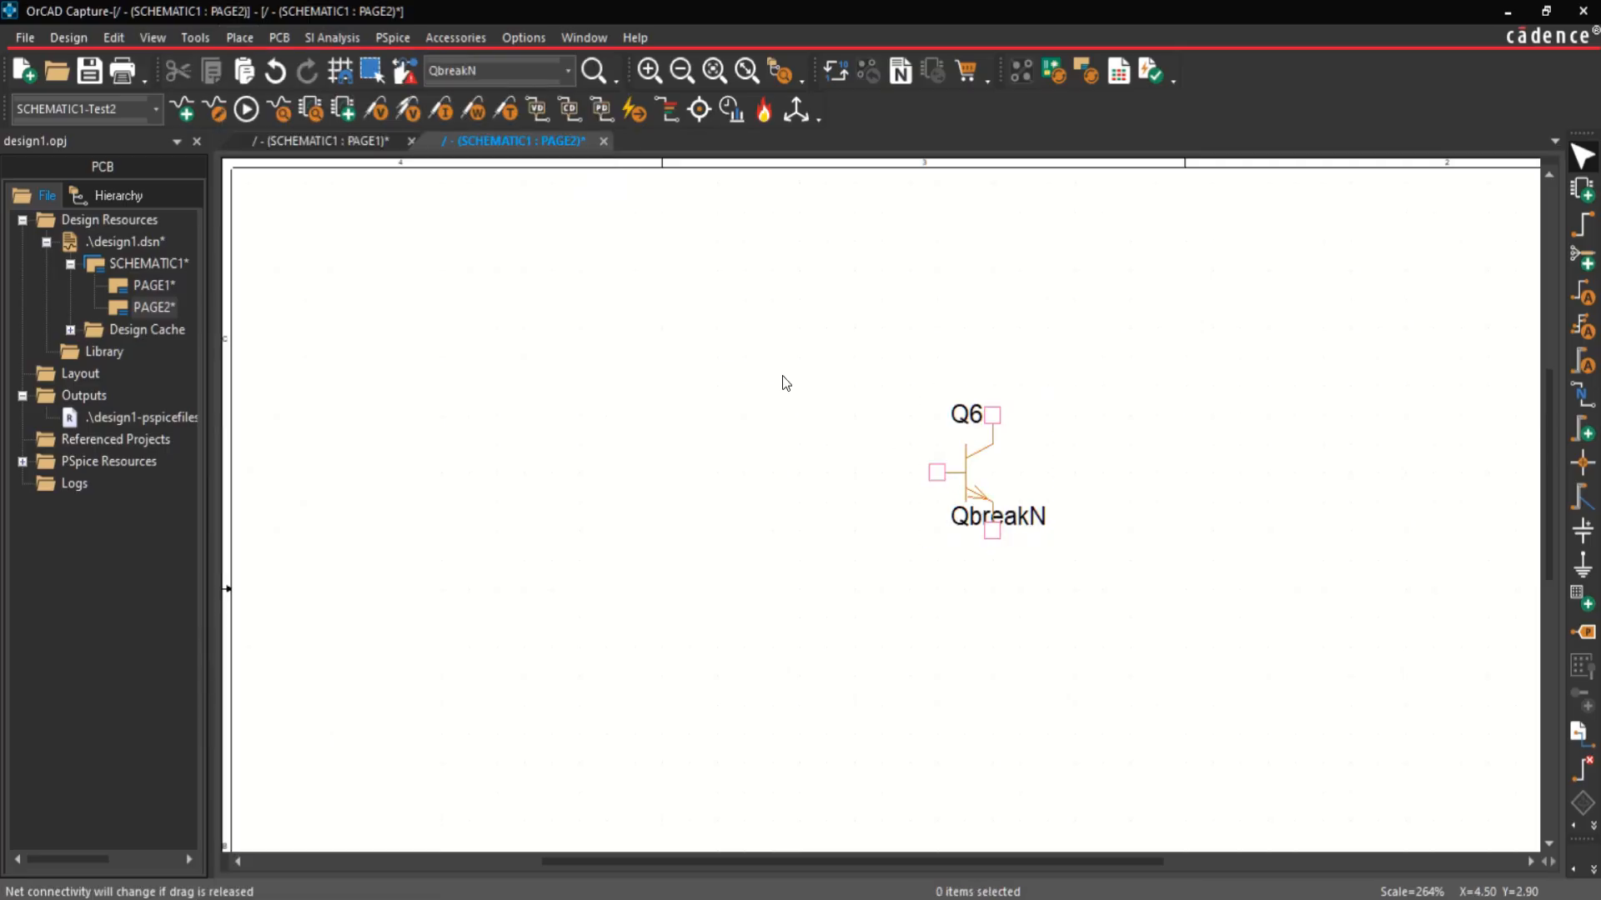
Step: Place two vertical PSpice resistors in line with the transistor, one above its collector and one below its emitter
left_click(240, 37)
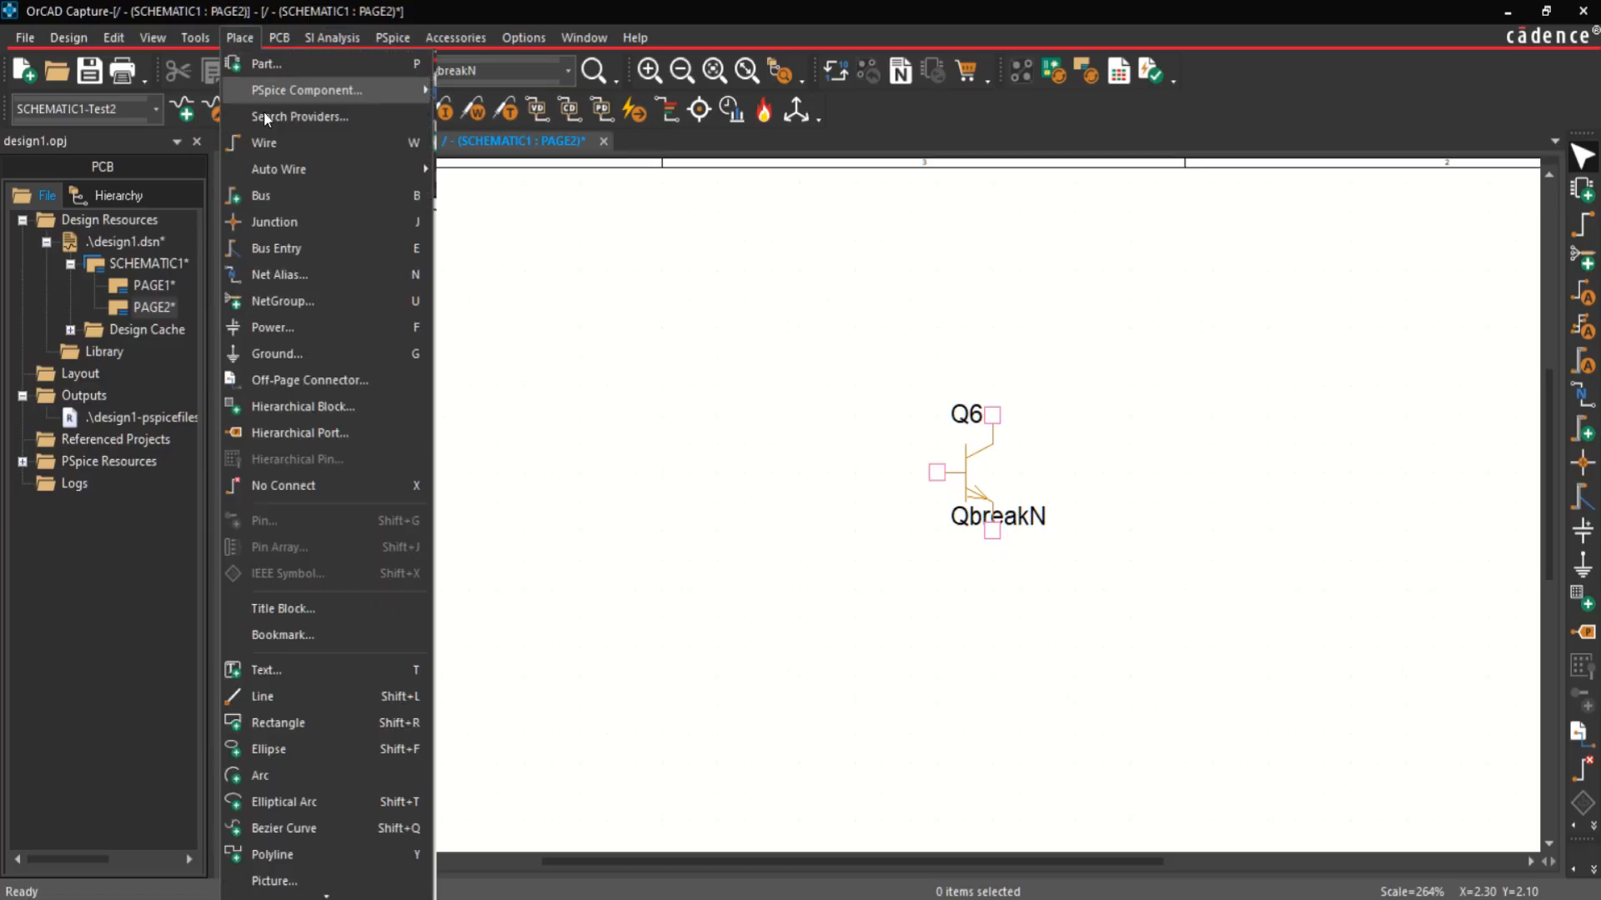
mouse_move(290, 90)
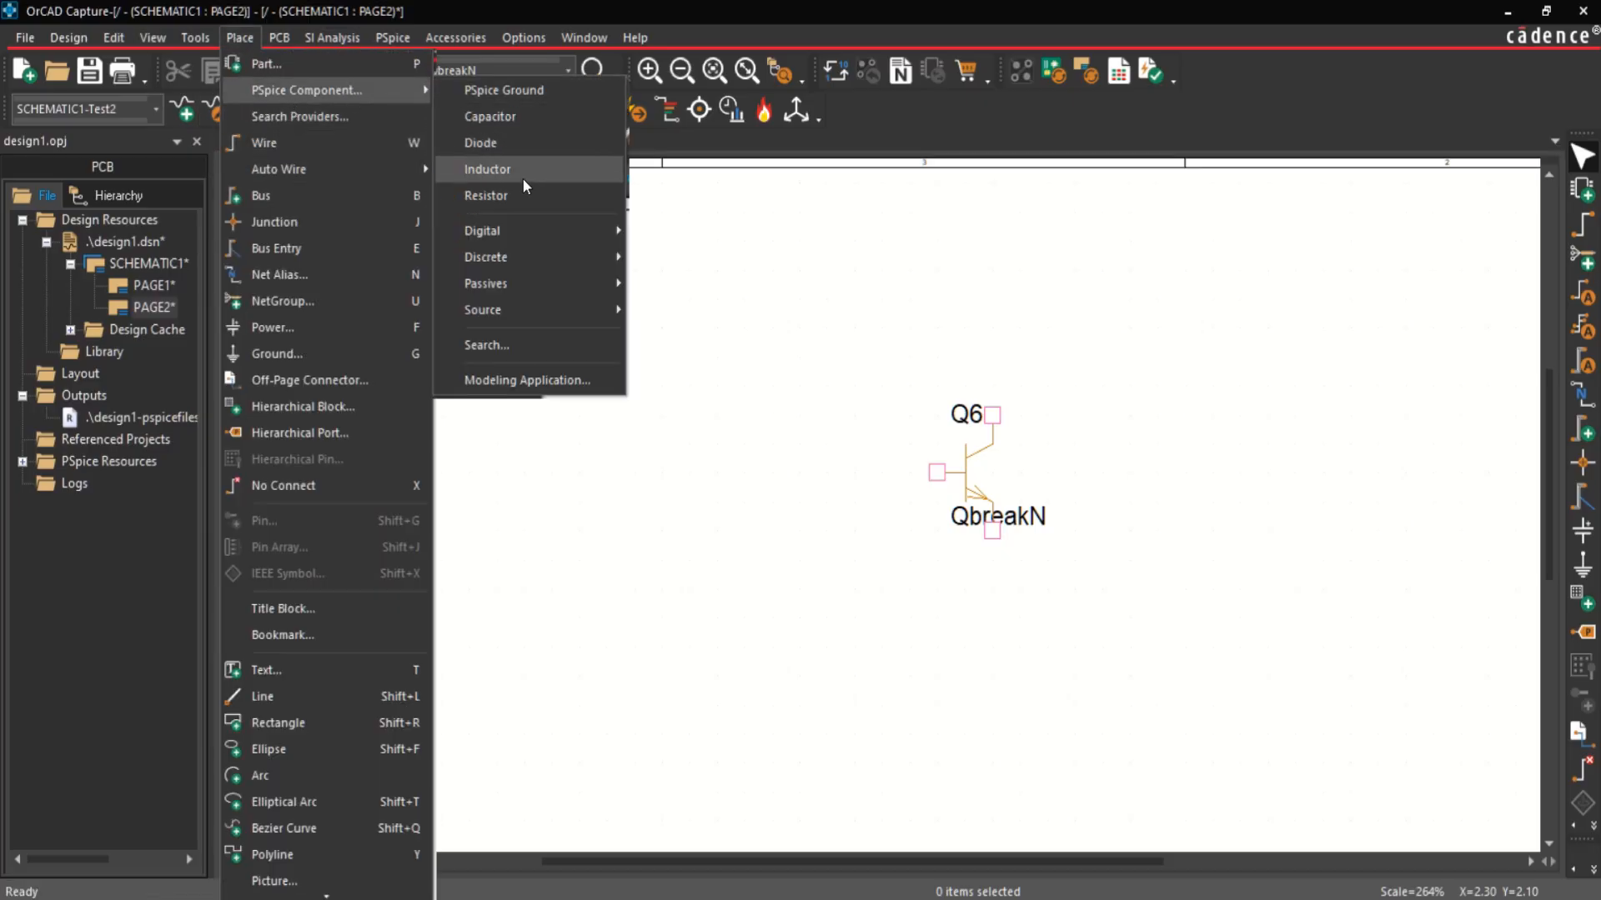
left_click(486, 195)
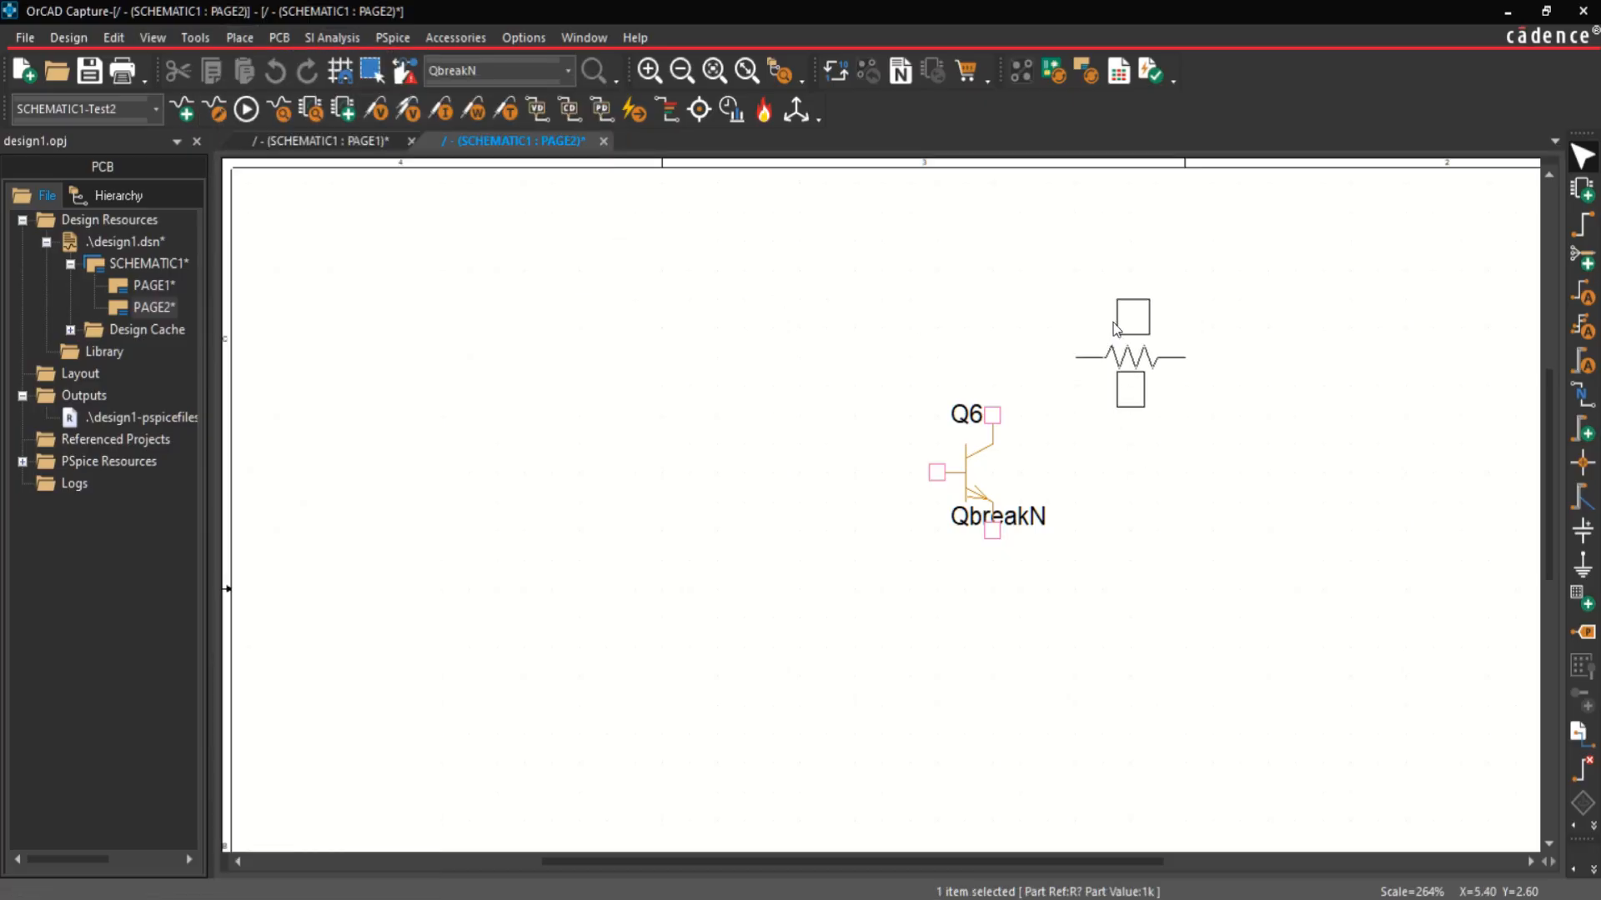
right_click(1119, 329)
left_click(1164, 441)
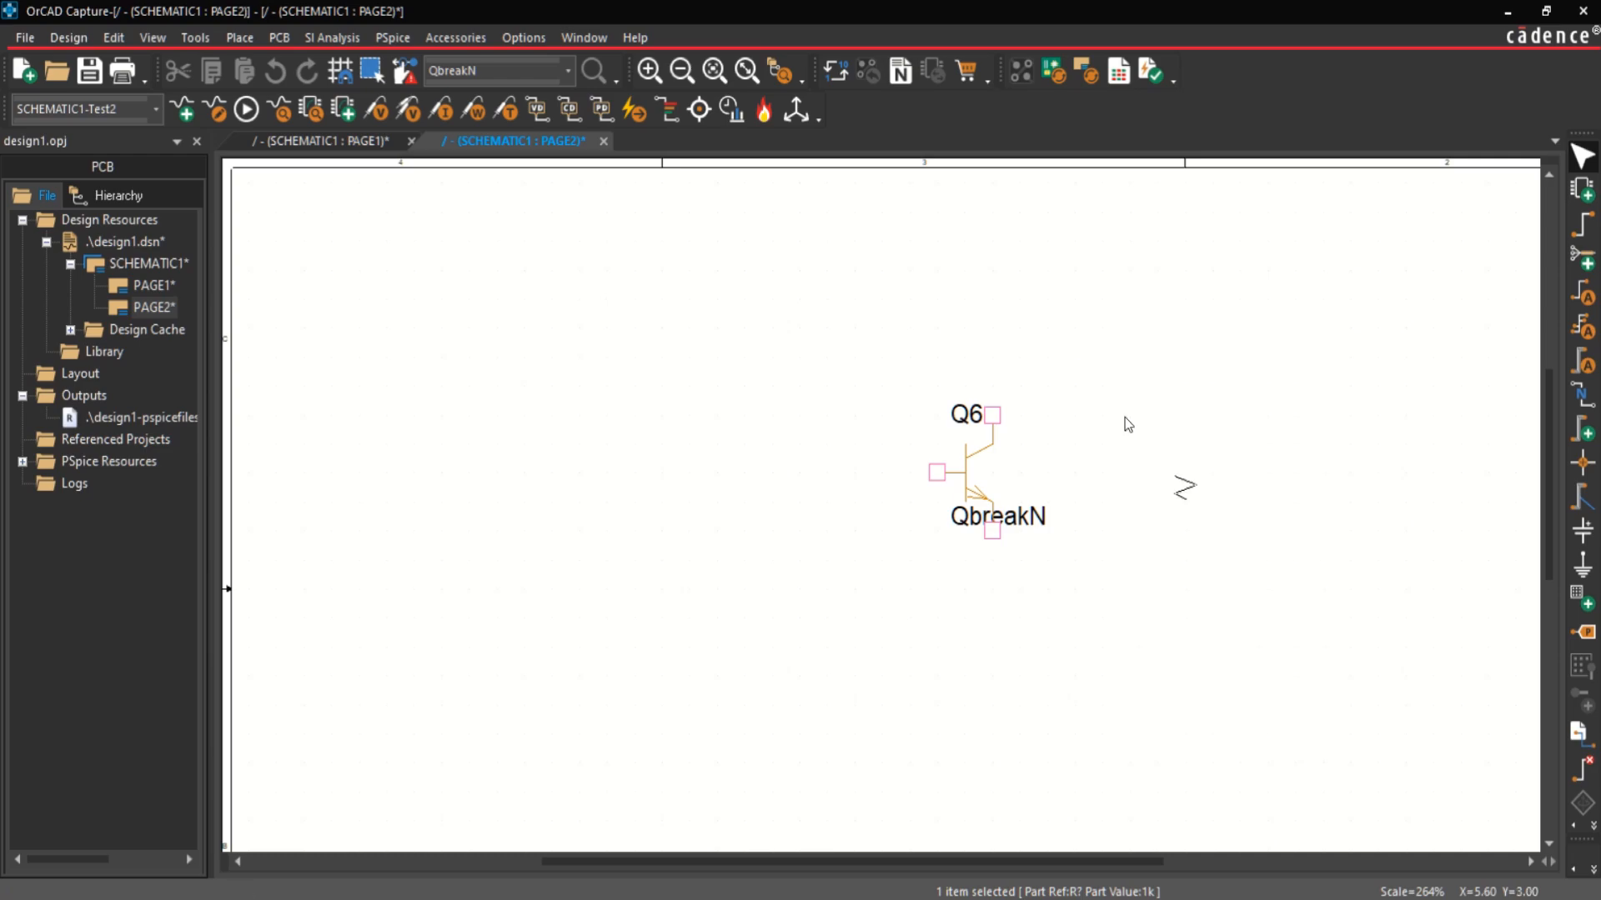
left_click(972, 289)
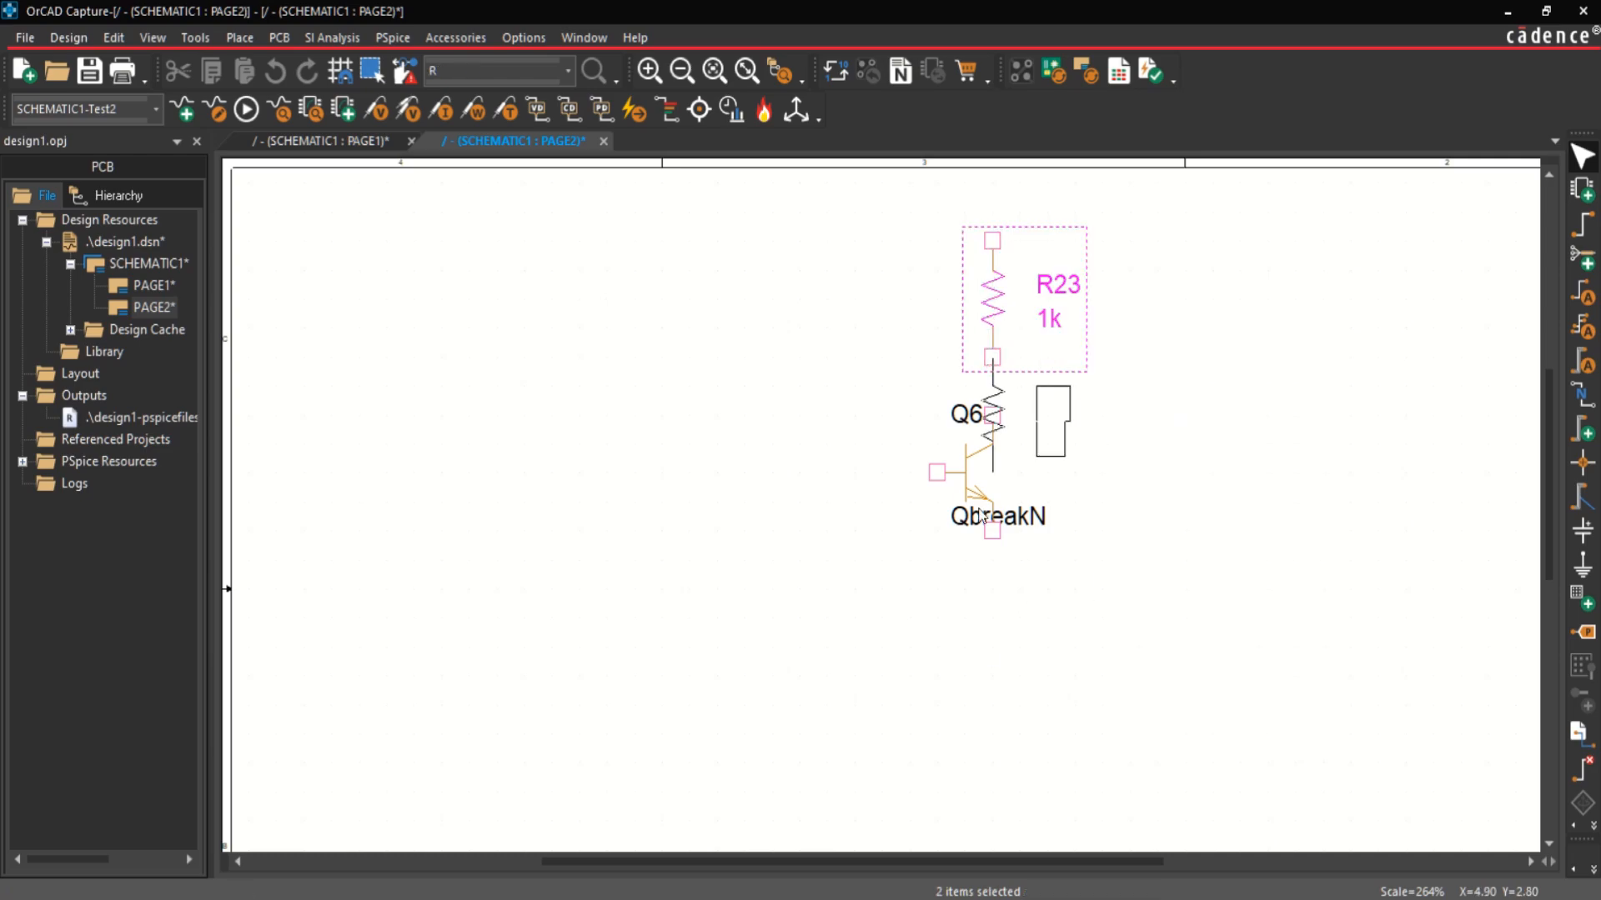
left_click(964, 634)
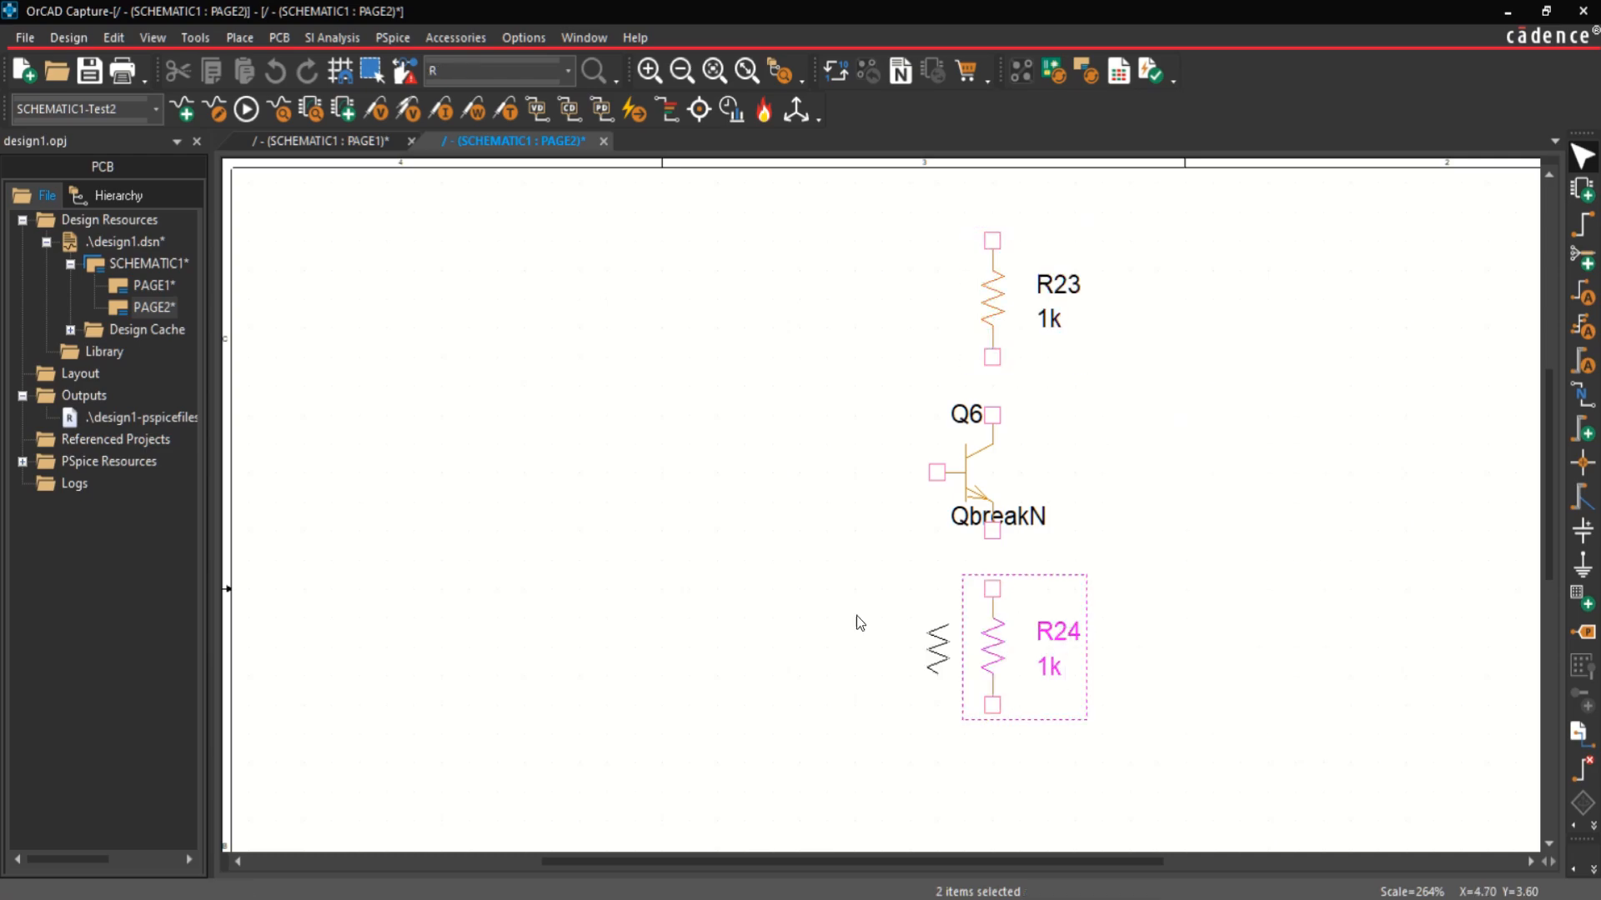
Step: Place two more vertical resistors left of the transistor, one below the other, and shift the upper one slightly down
left_click(726, 616)
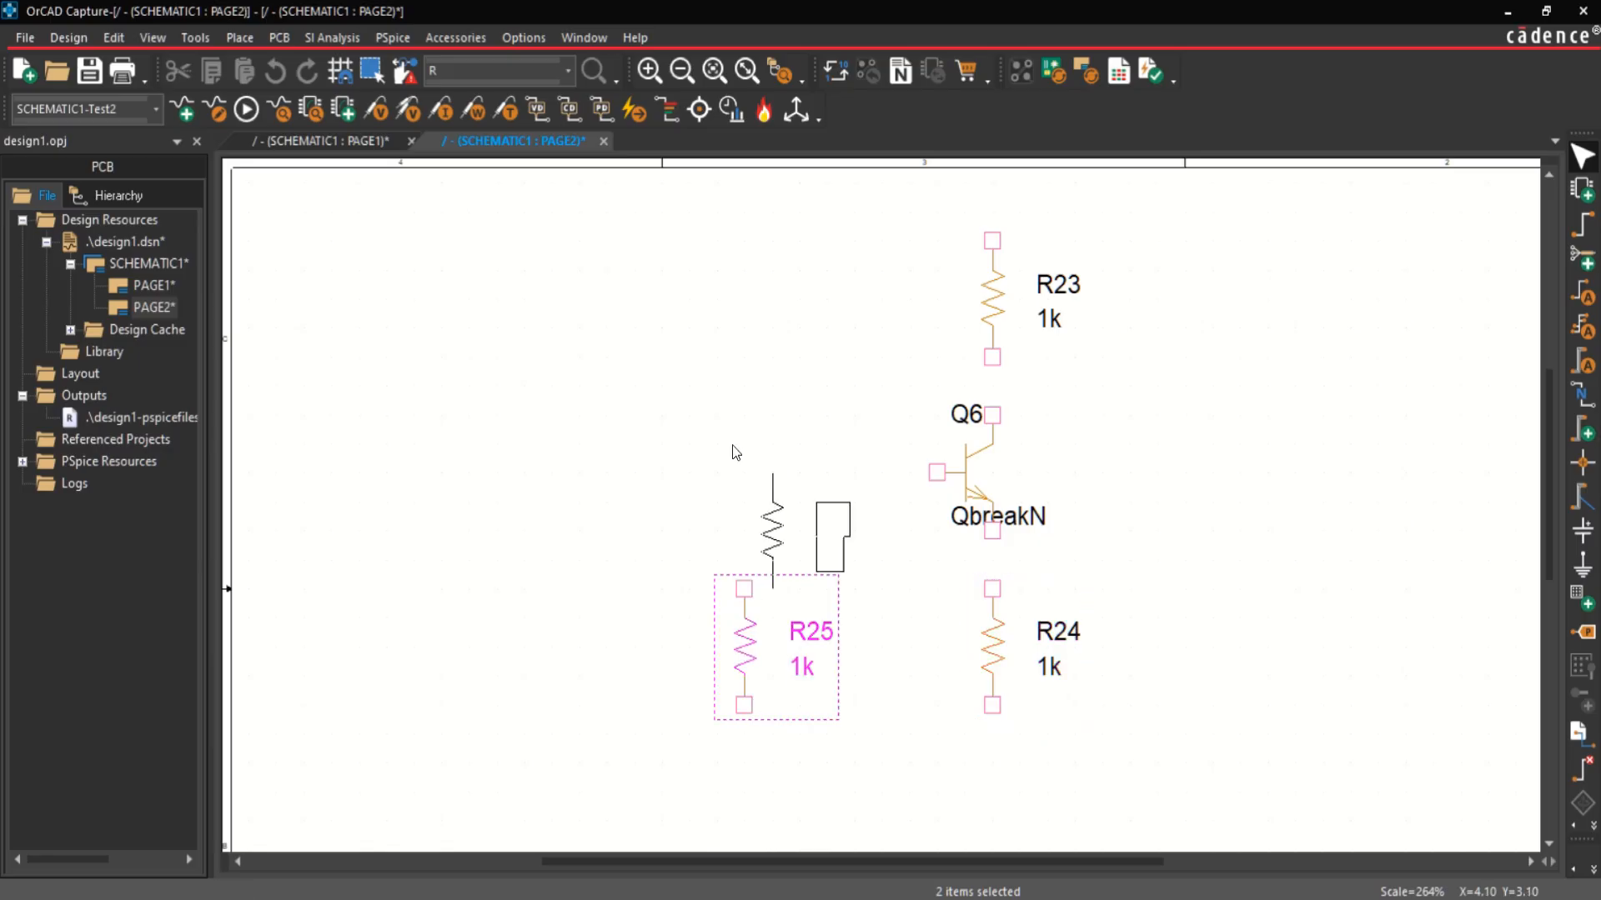
left_click(723, 286)
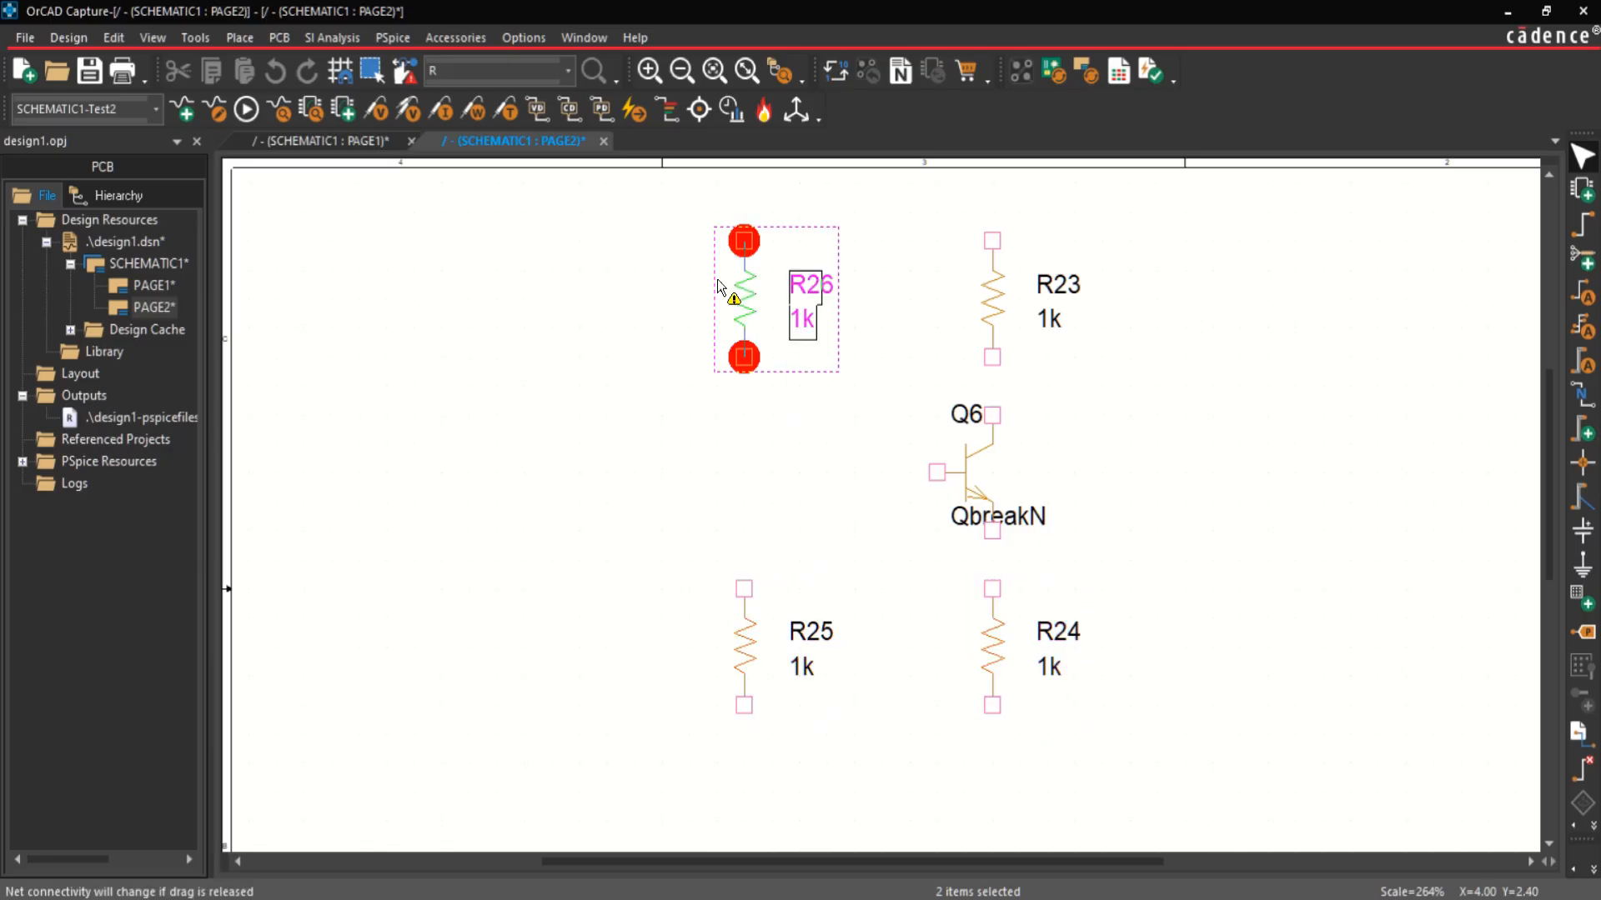
key("Escape")
left_click(826, 500)
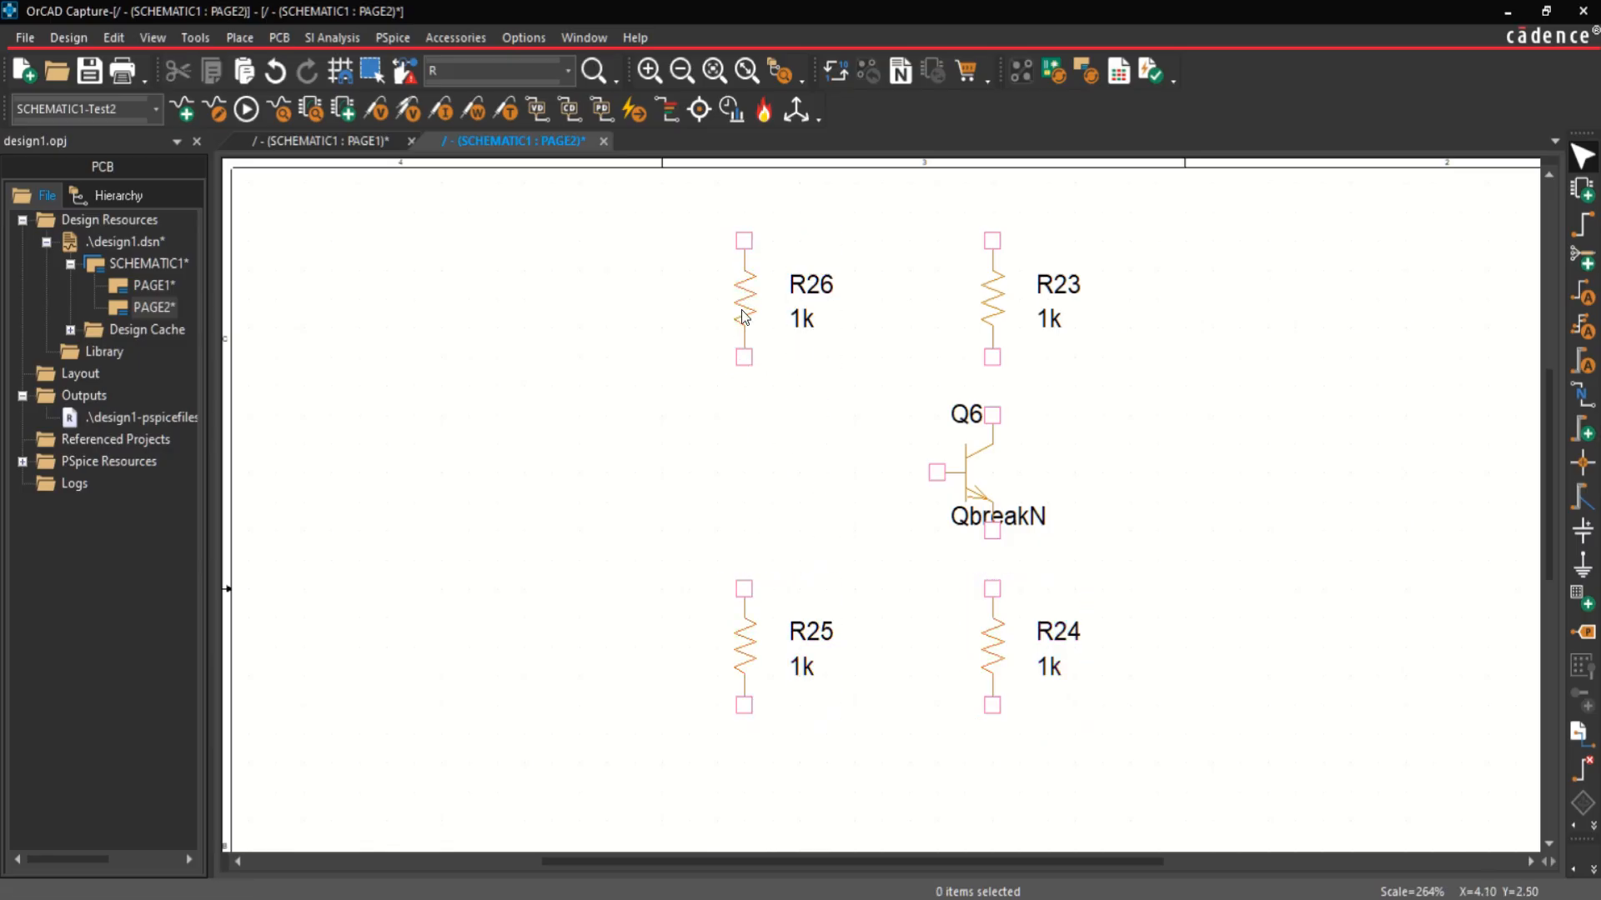
left_click_drag(742, 316, 742, 344)
left_click(767, 554)
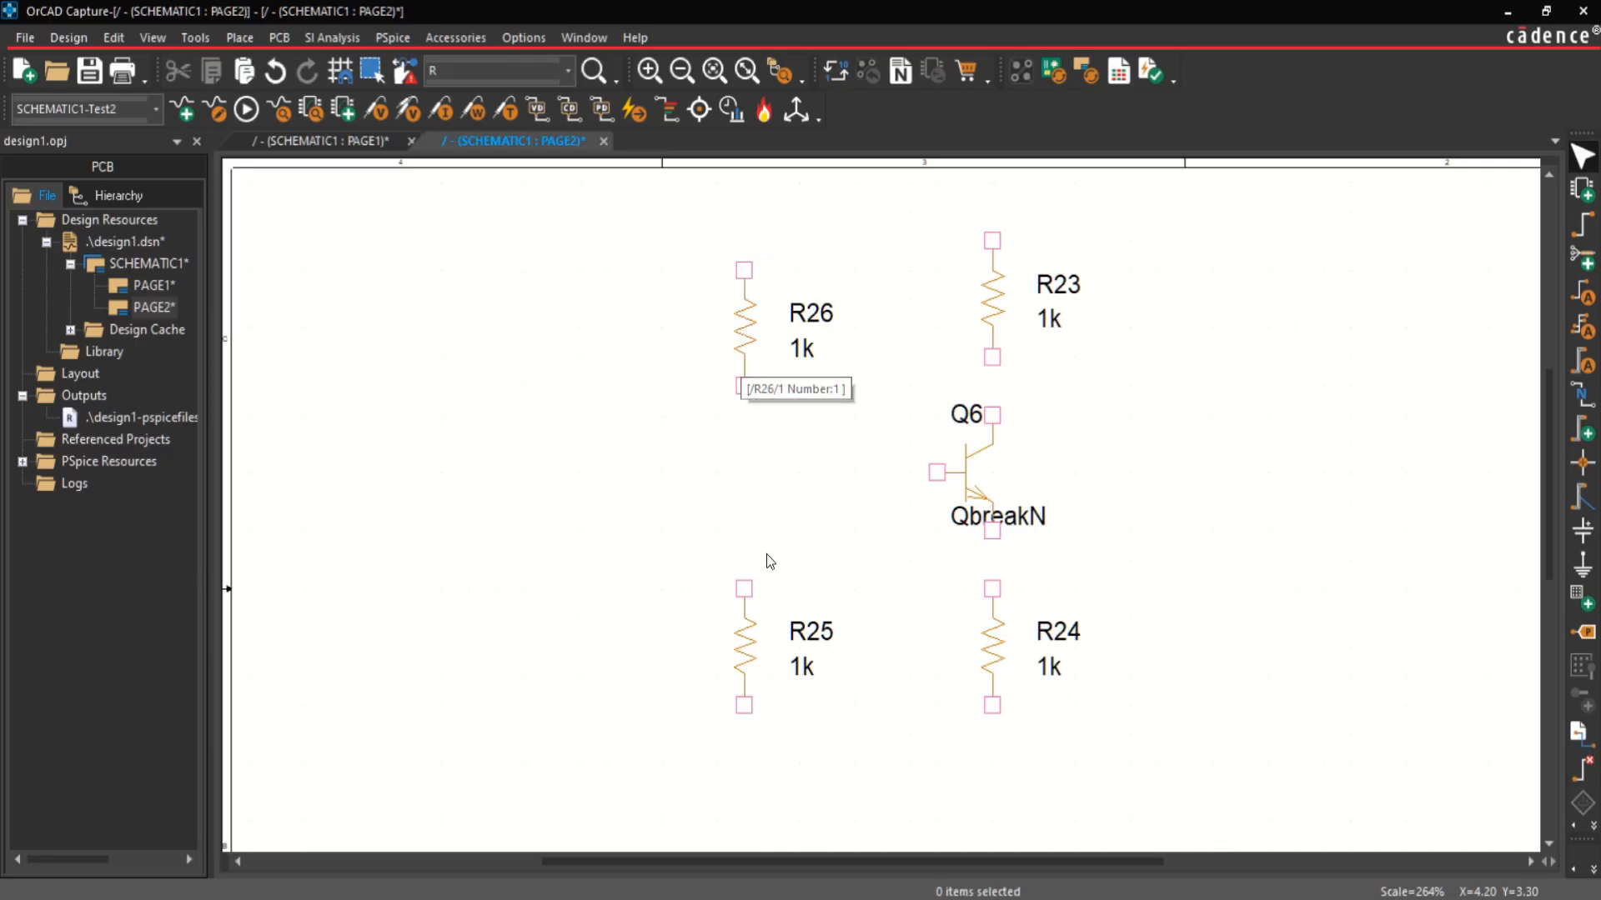
Step: Wire the transistor's collector to the resistor above it and its emitter to the resistor below it
key("w")
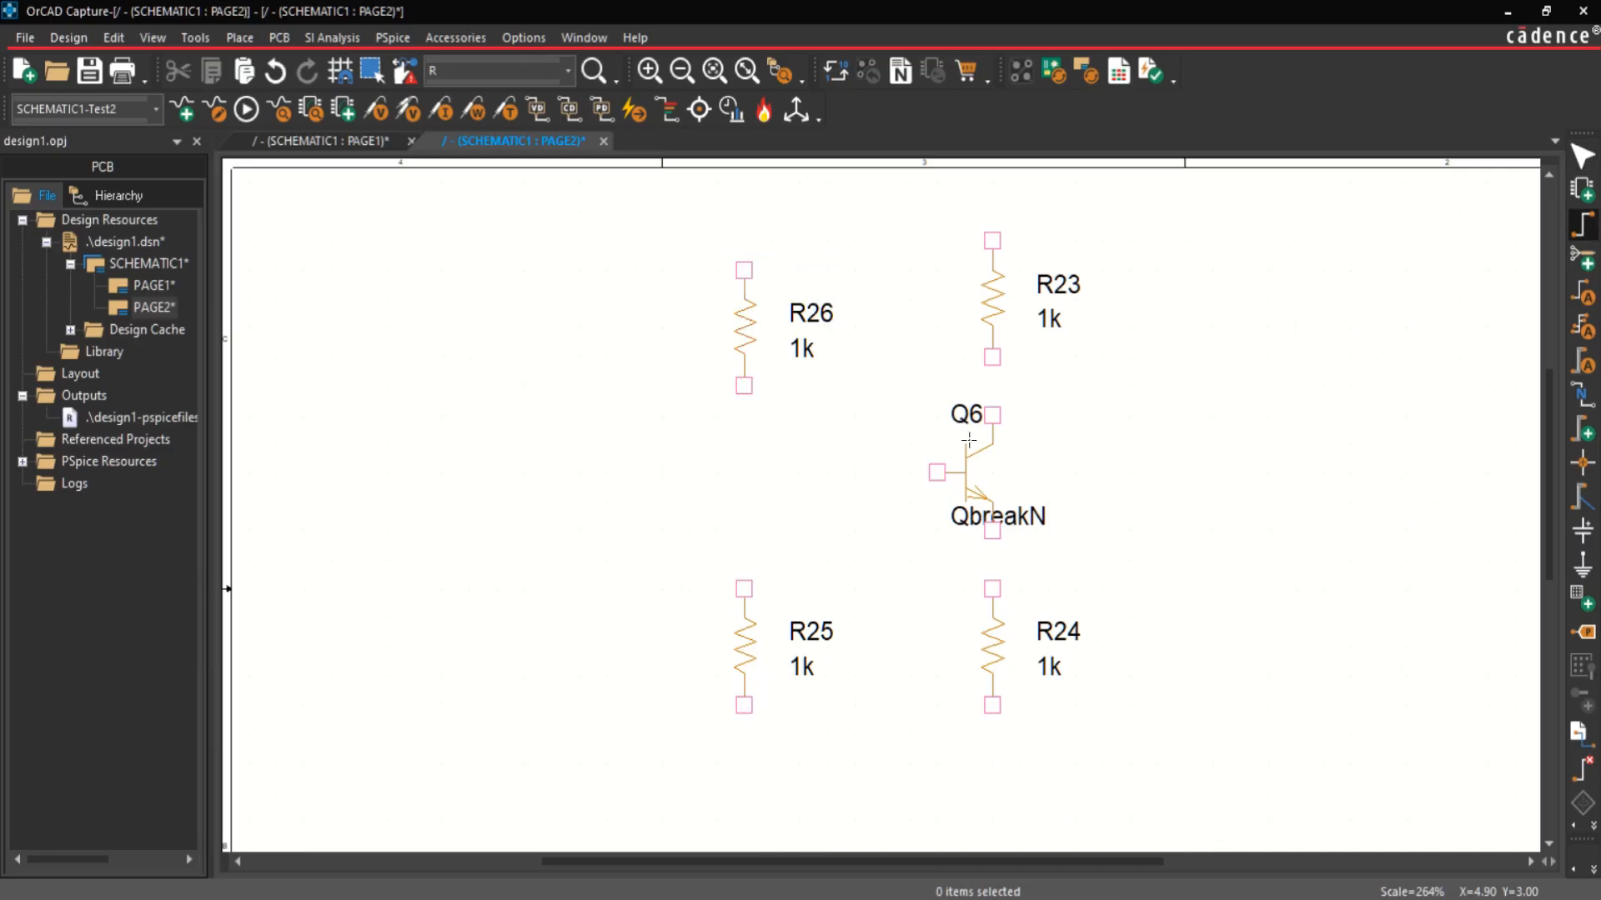
left_click(992, 414)
left_click(992, 357)
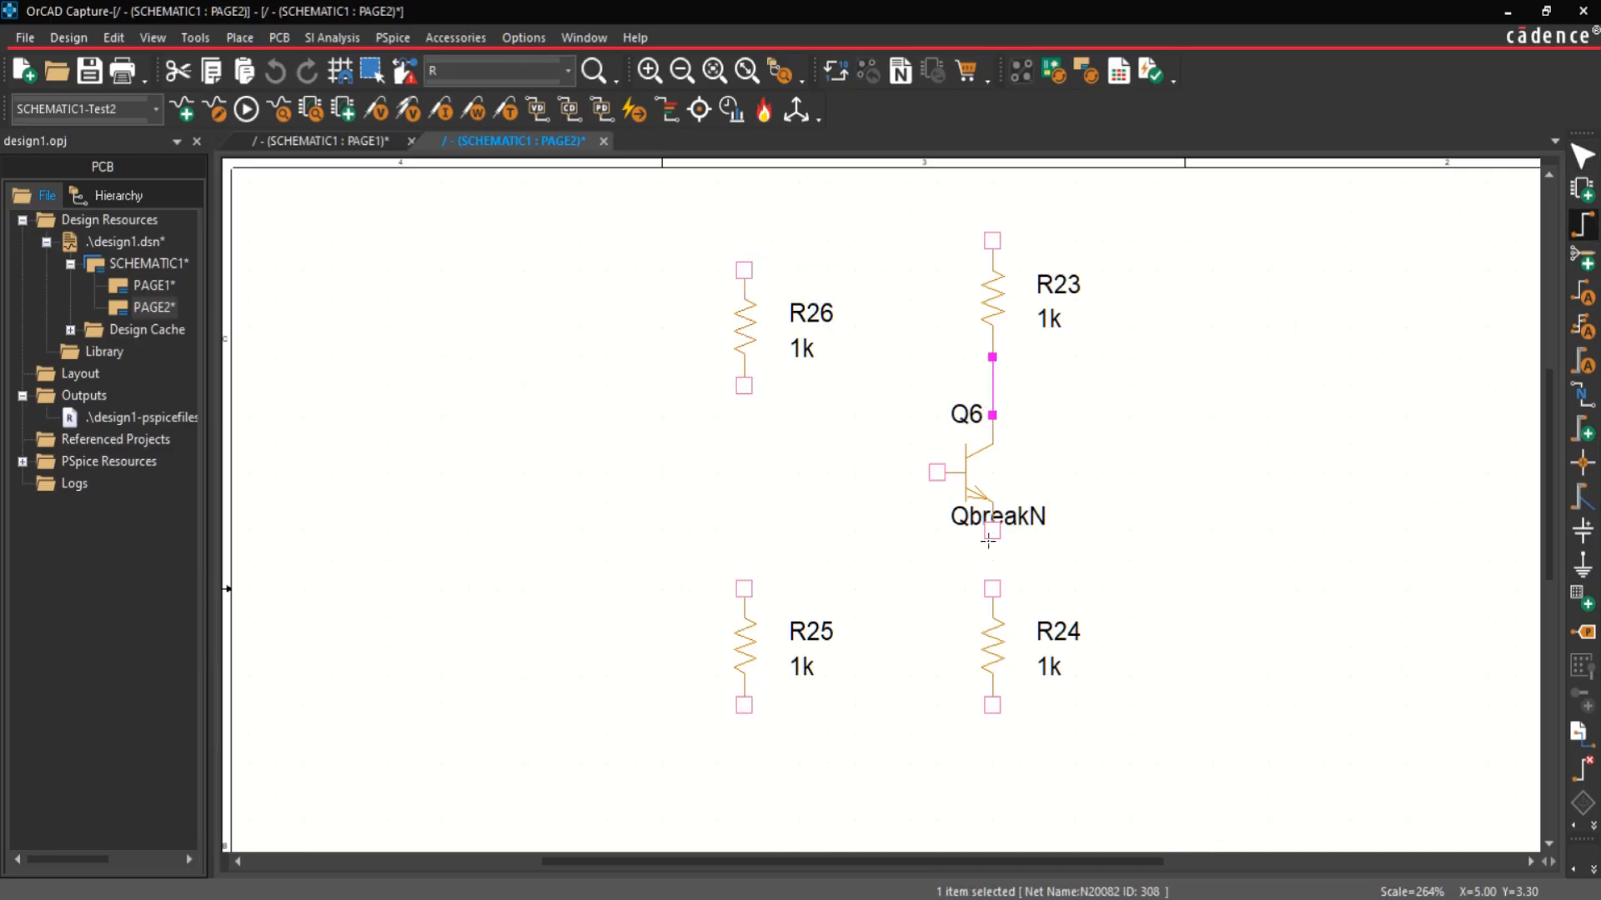
left_click(991, 534)
left_click(992, 588)
Step: Wire the two left resistors together and connect the middle of that wire to the transistor's base
left_click(744, 385)
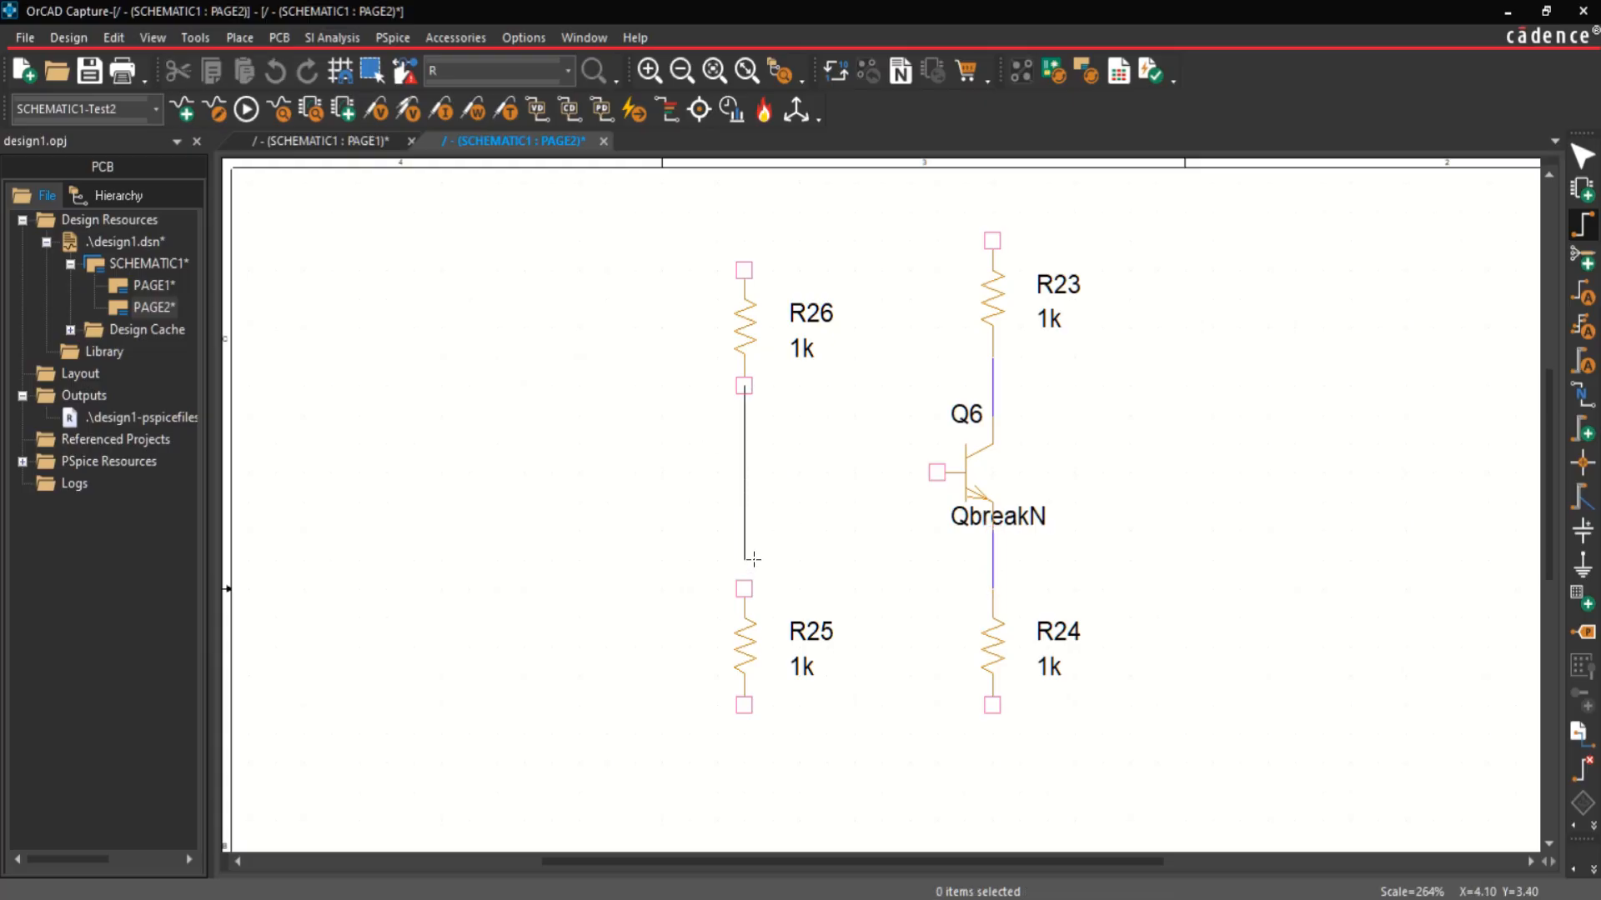
left_click(743, 588)
left_click(745, 473)
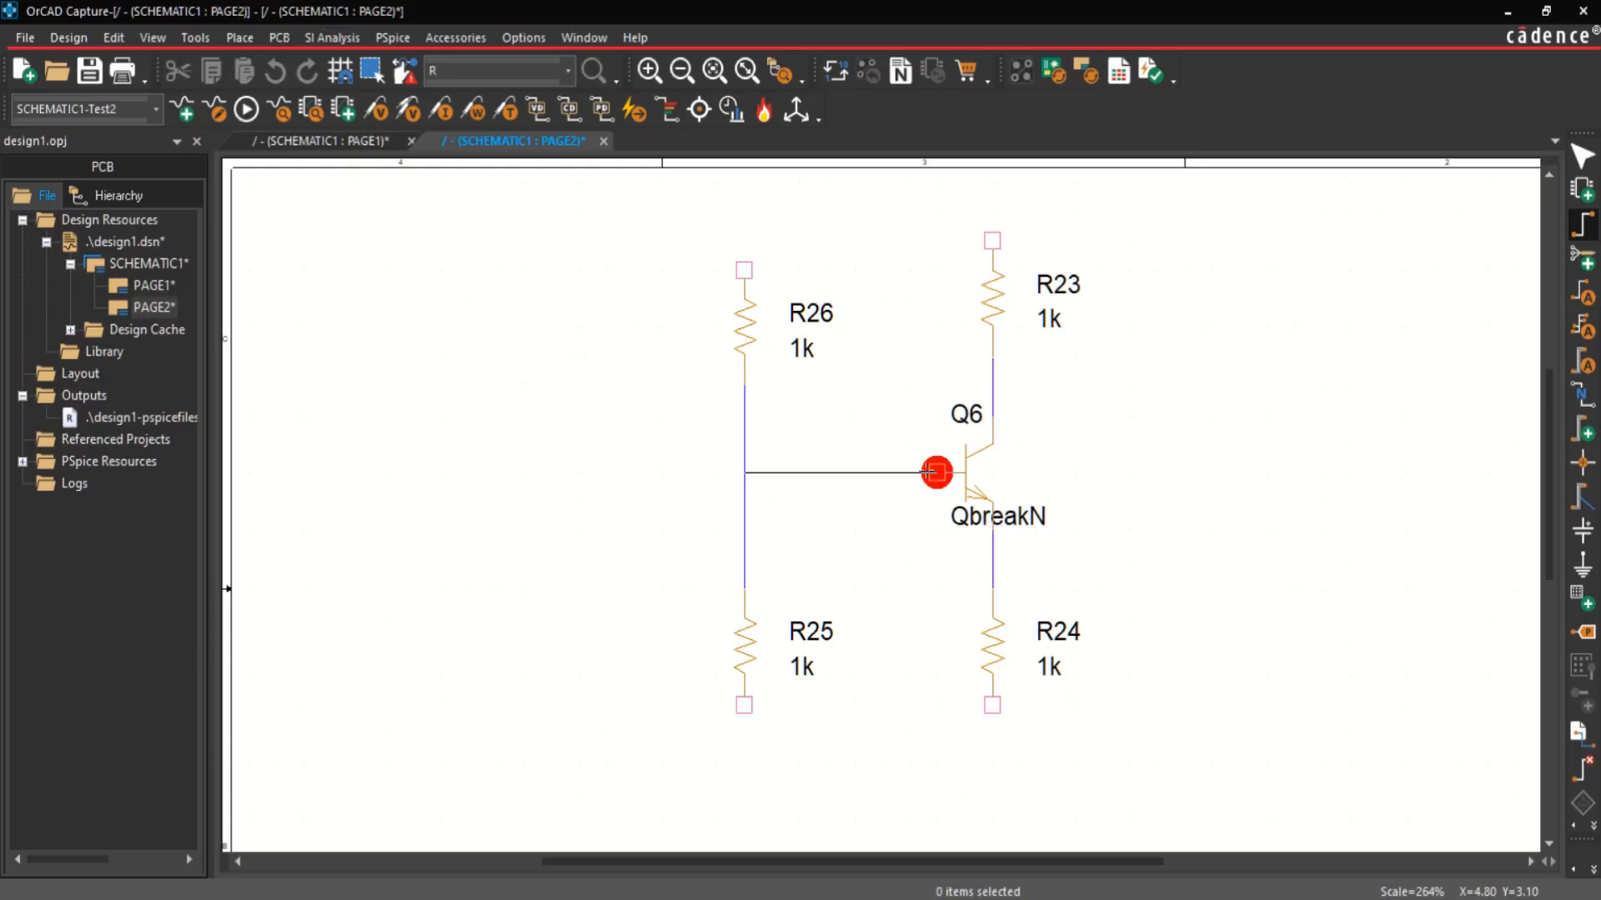
left_click(936, 472)
Step: Wire the upper ends of R26 and R23 together, and the lower ends of R25 and R24 together
left_click(743, 270)
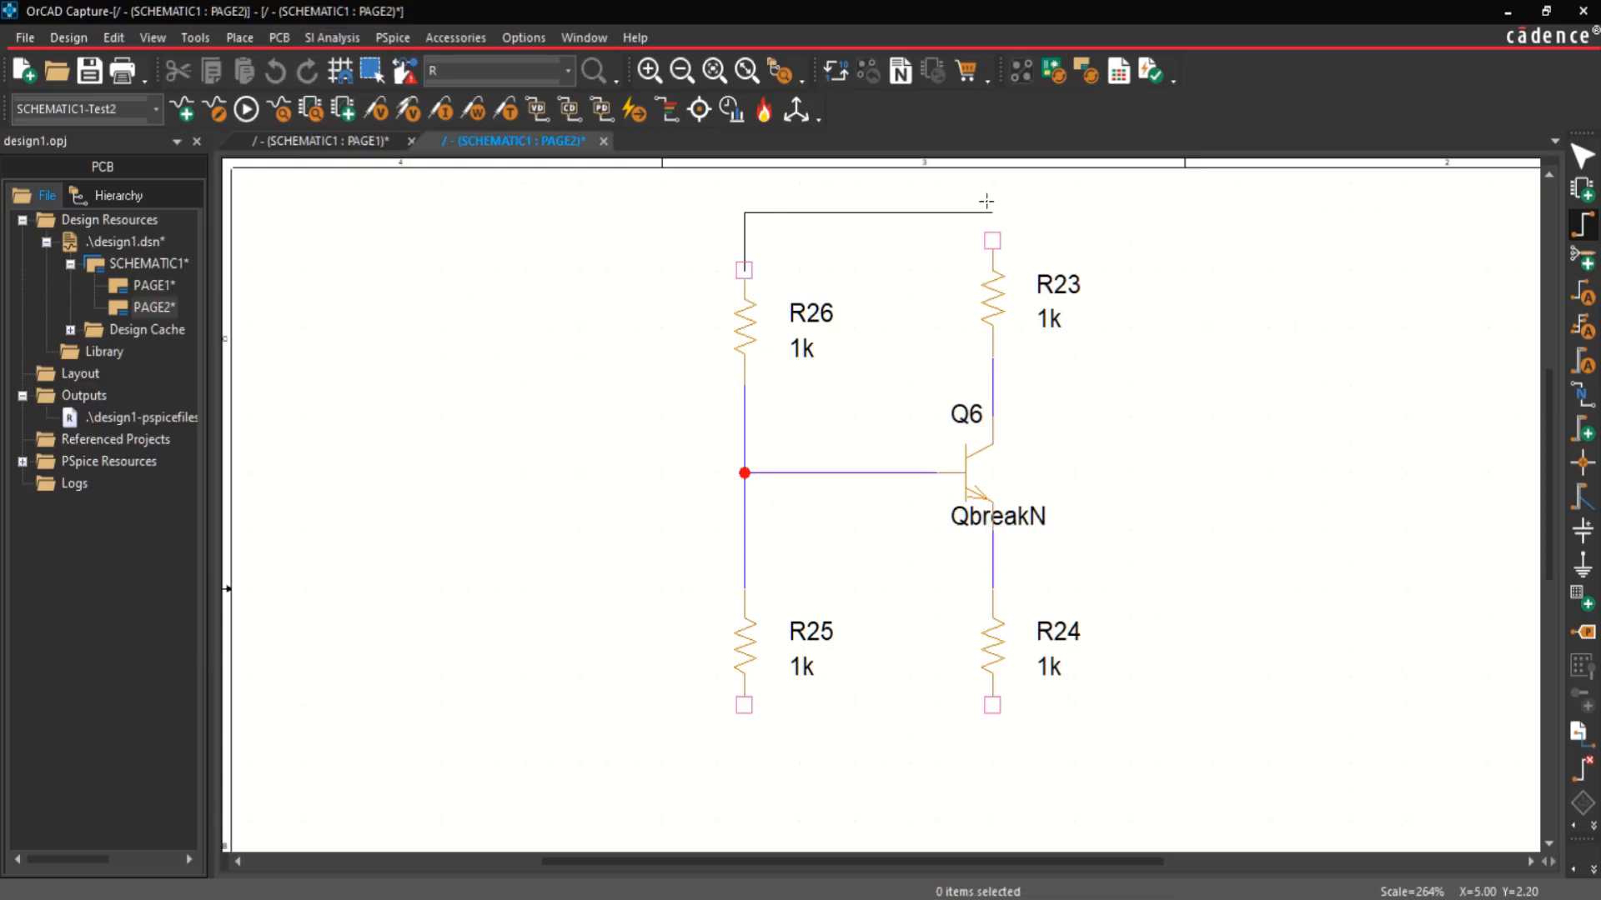
left_click(992, 240)
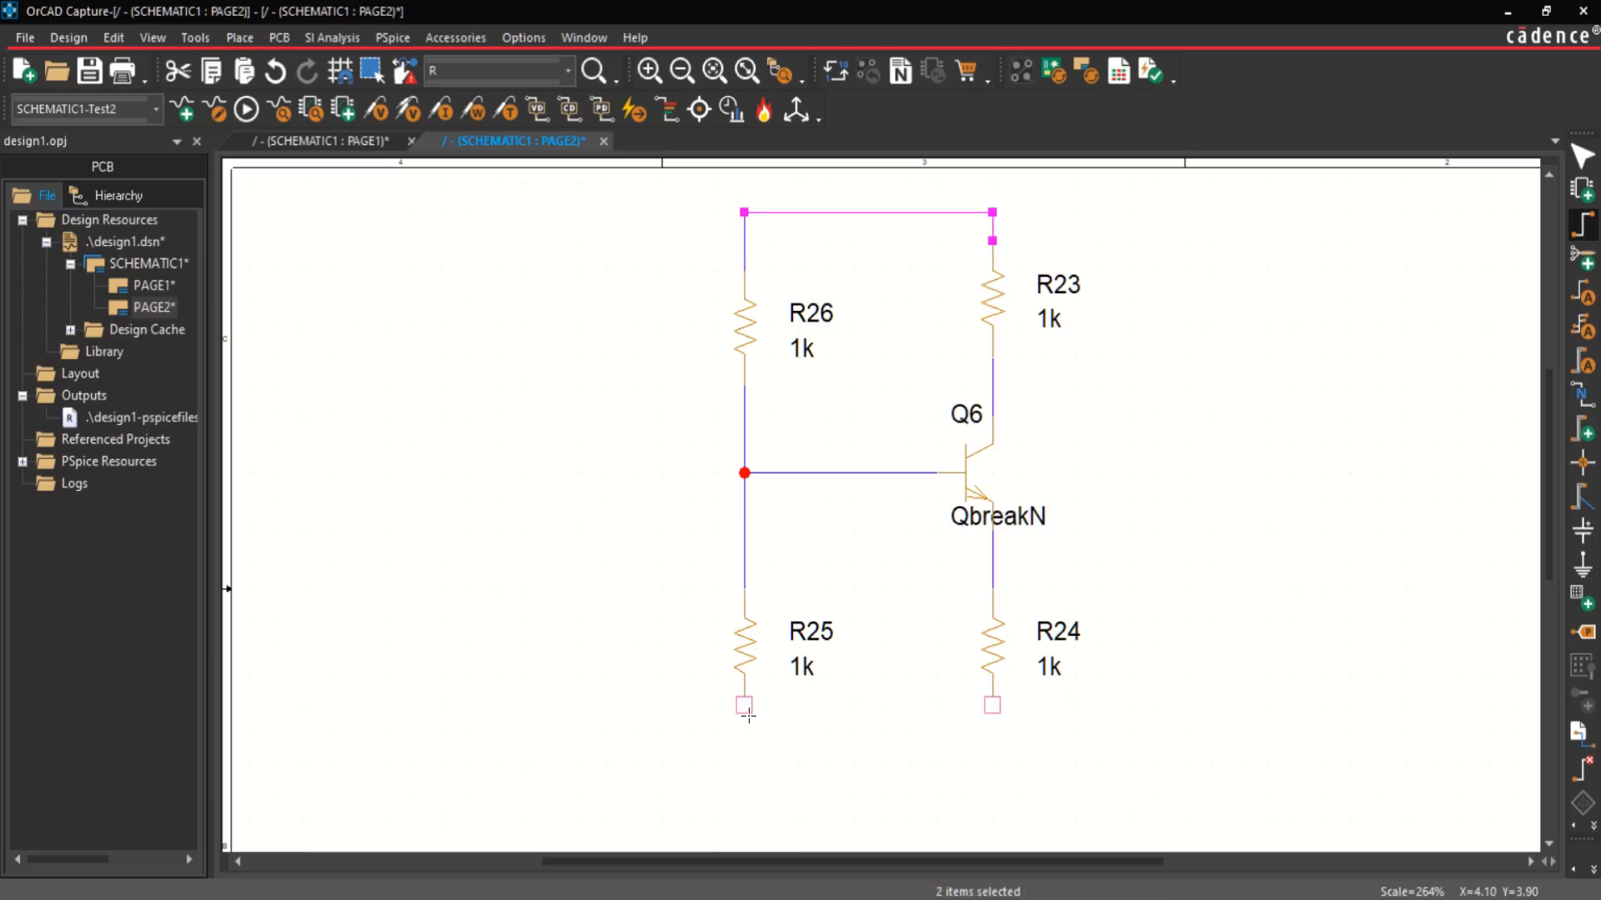
left_click(746, 710)
left_click(992, 706)
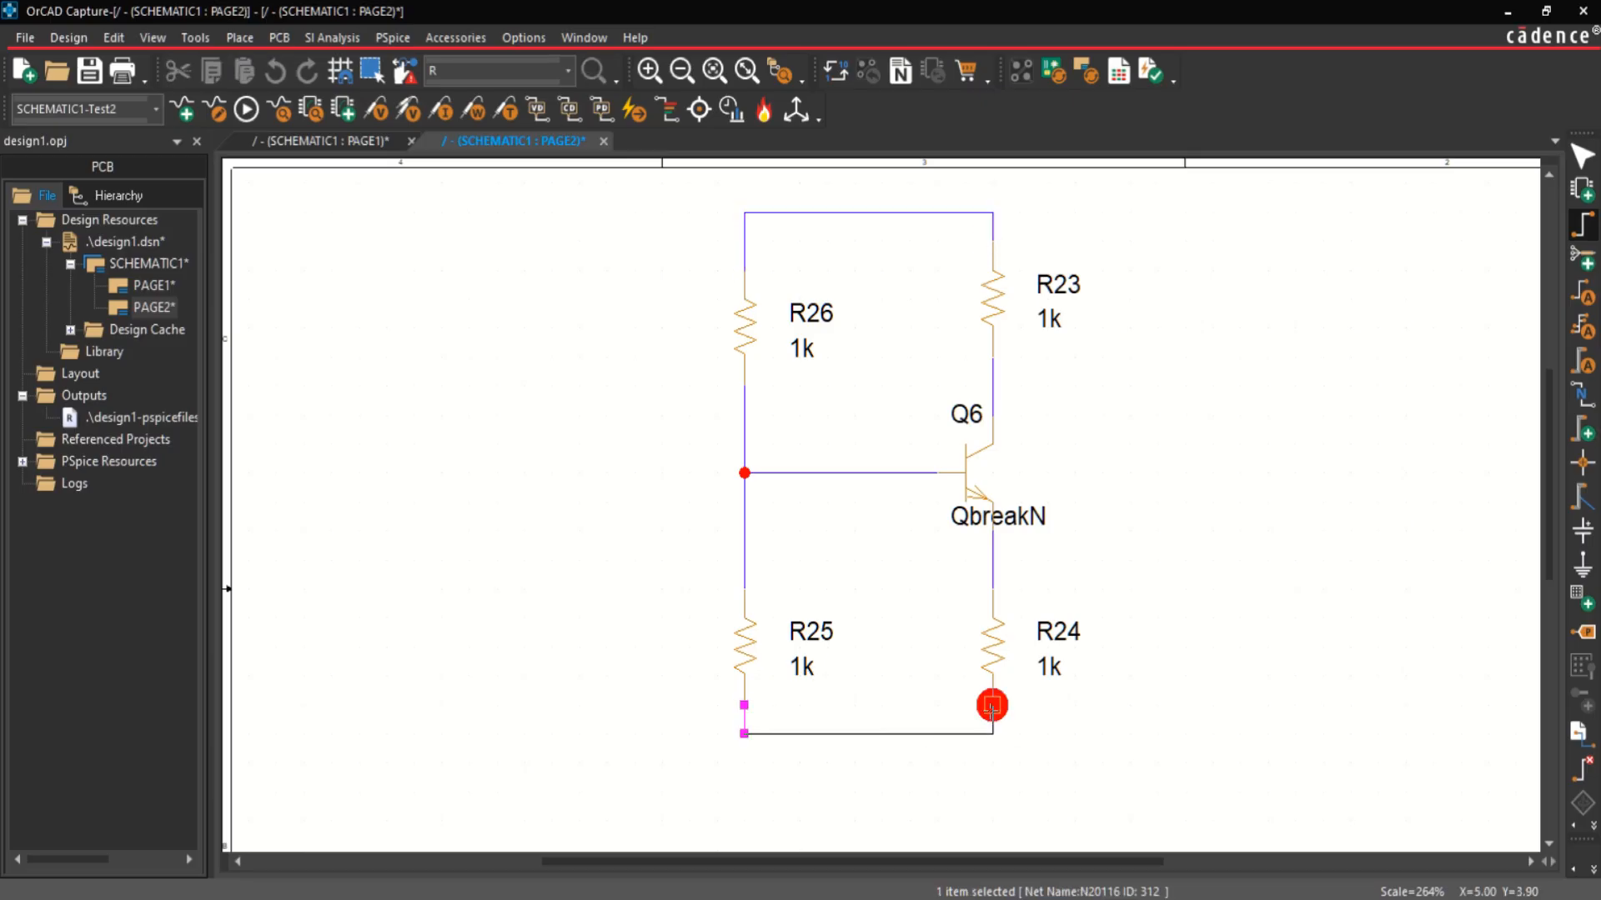
key("Escape")
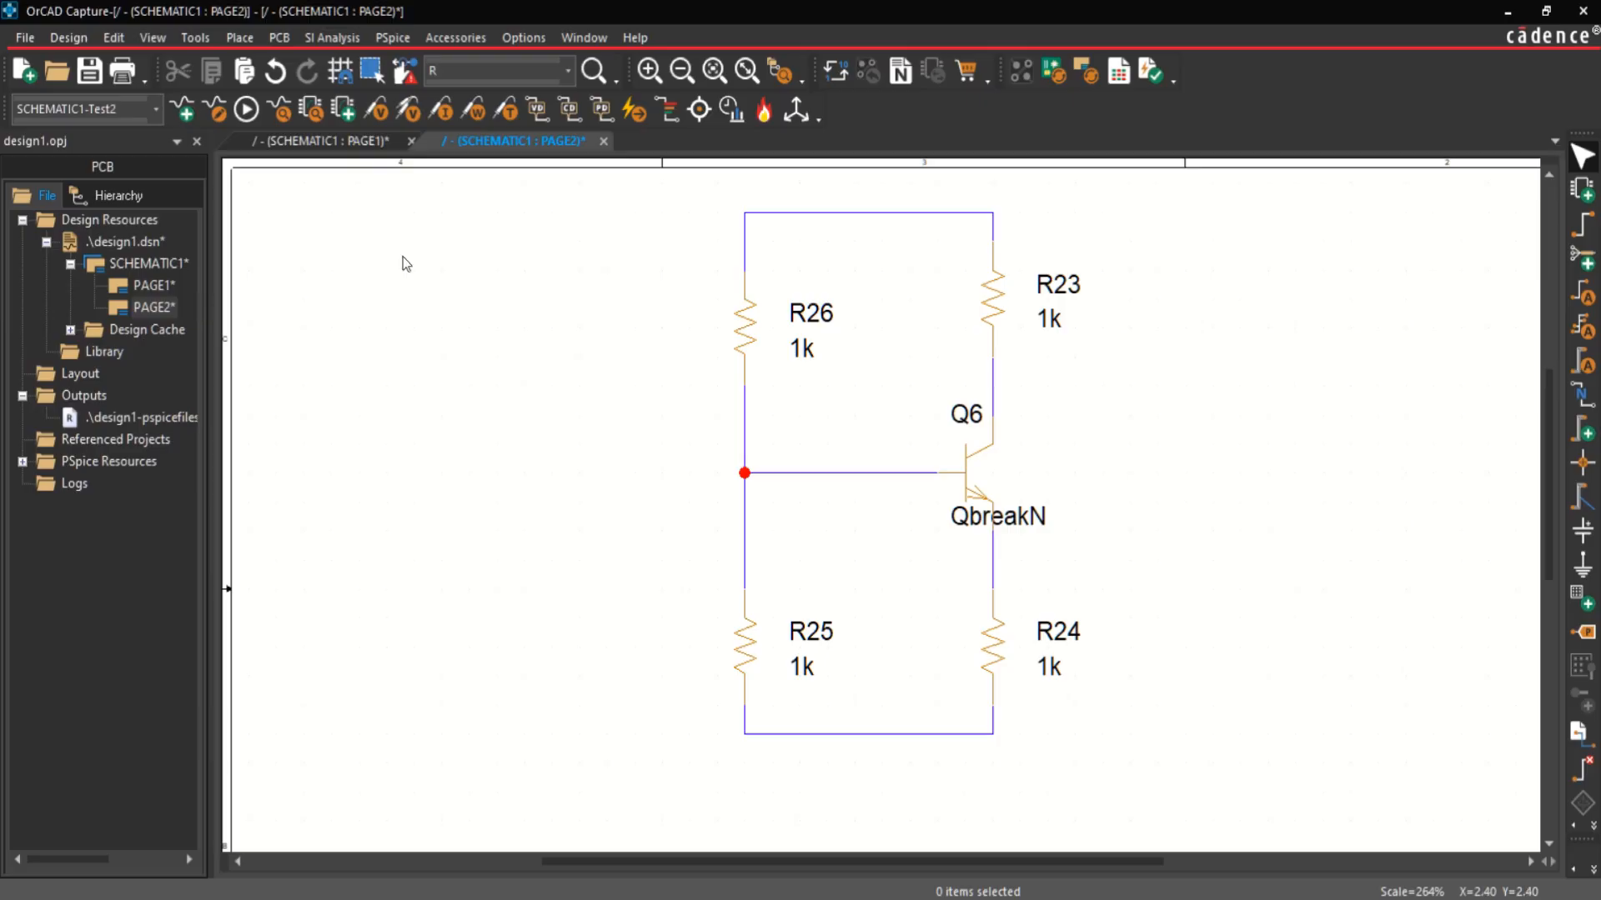
Step: Move the left resistor branch closer to the transistor and realign the displaced wire corners above R23 and below R24
left_click_drag(635, 181, 821, 766)
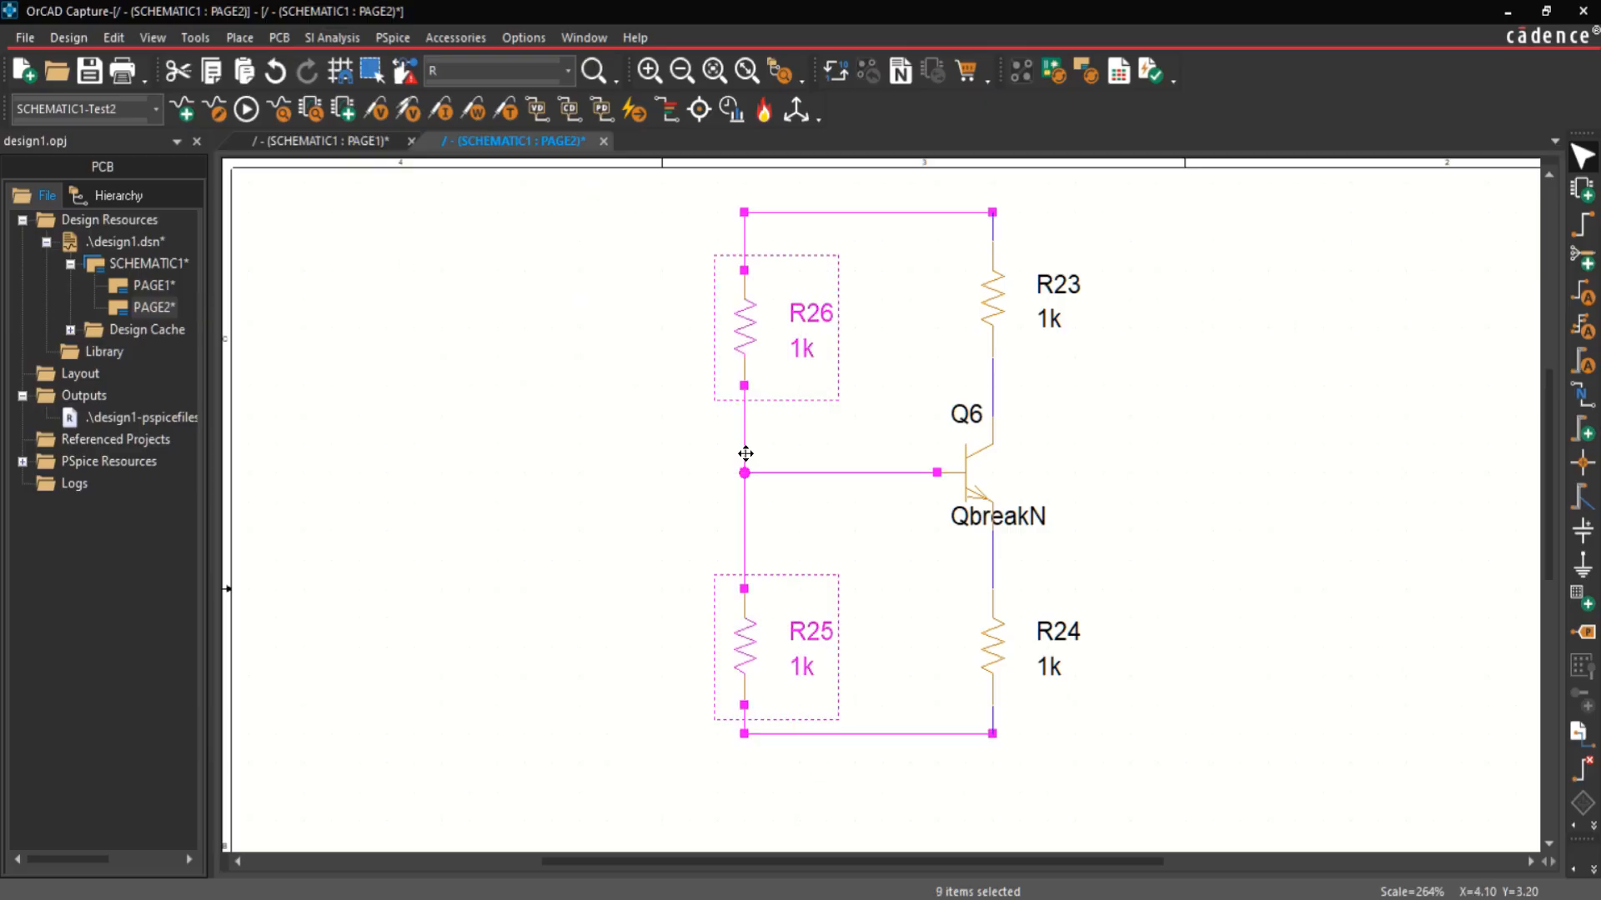
left_click_drag(745, 336, 856, 336)
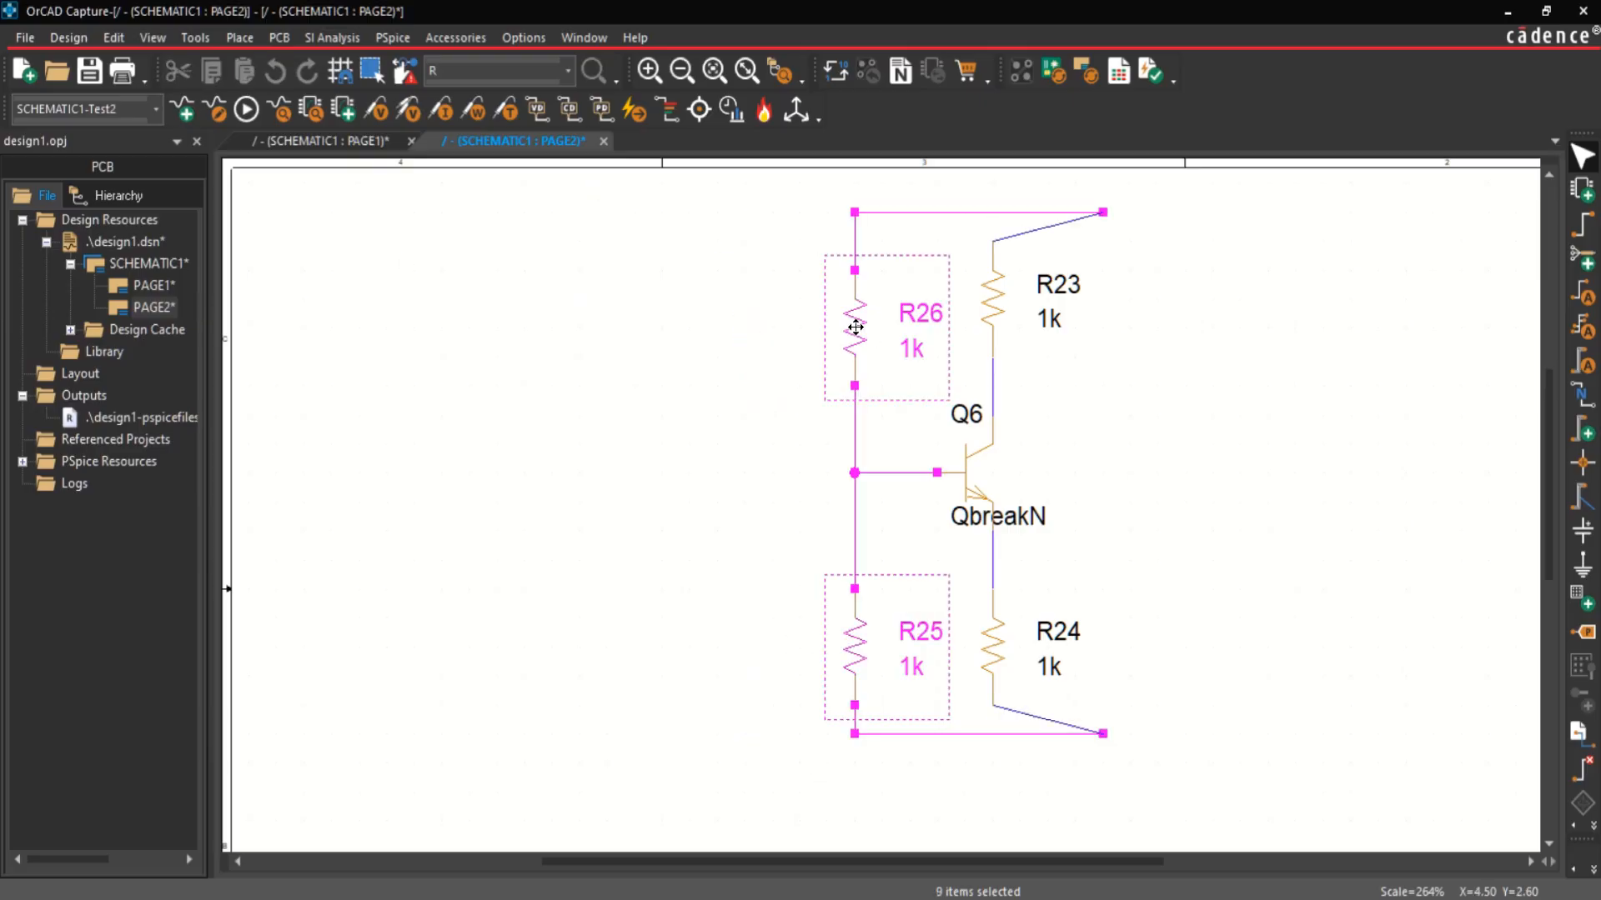
left_click(1186, 265)
left_click_drag(1105, 215, 992, 213)
left_click_drag(1102, 735, 991, 733)
Step: Place a horizontal PSpice capacitor left of the resistor divider and wire it to the transistor's base node
left_click(239, 38)
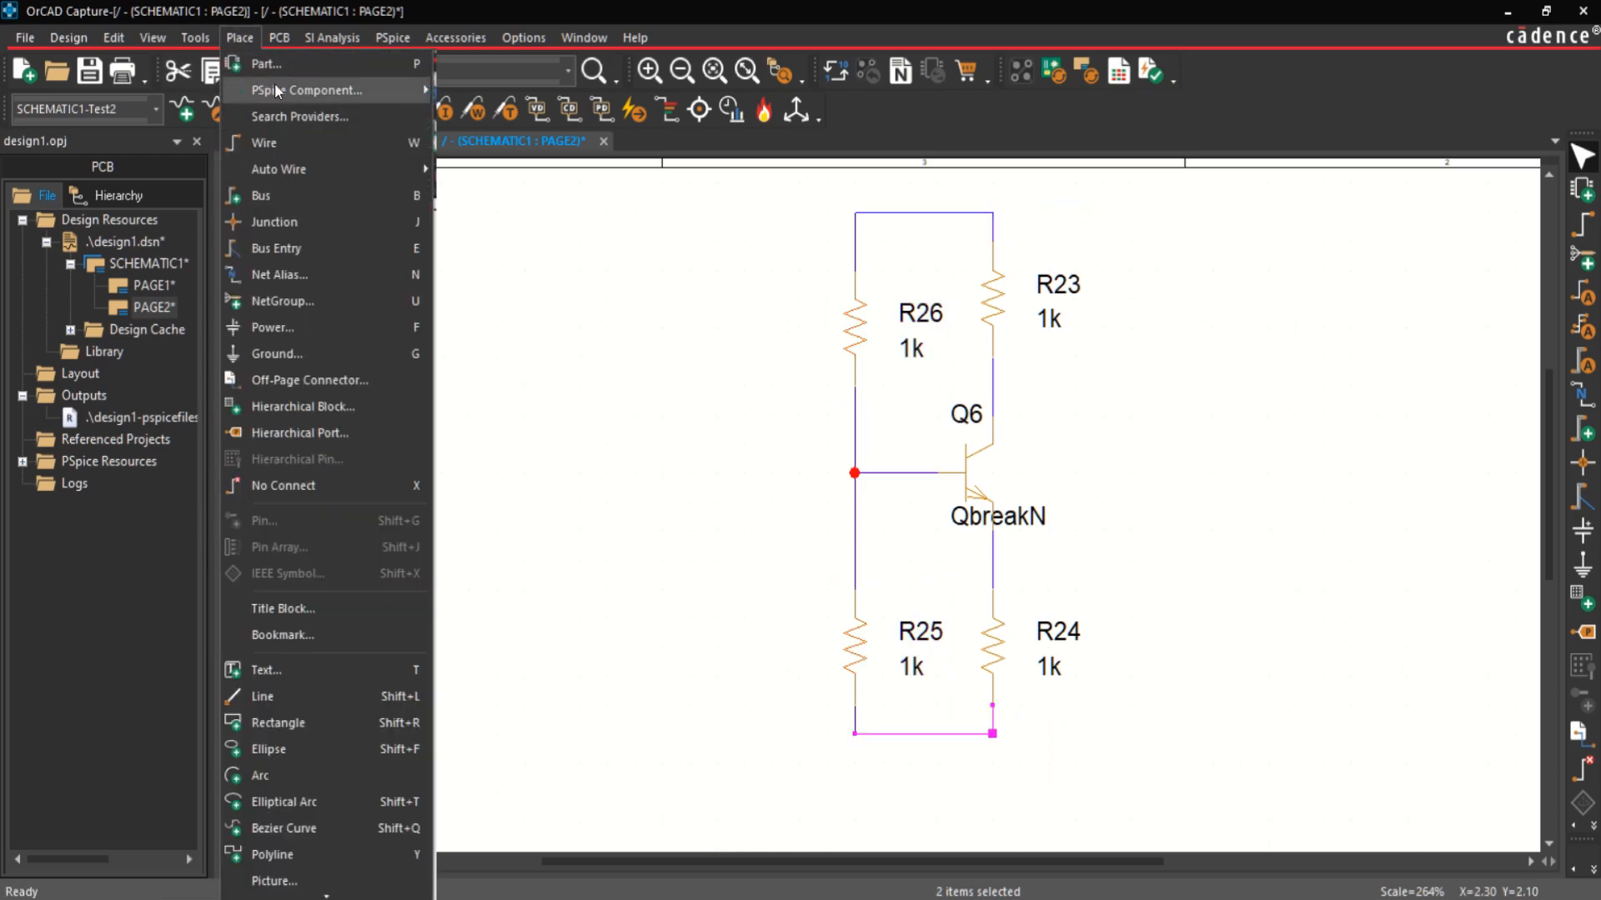
mouse_move(277, 84)
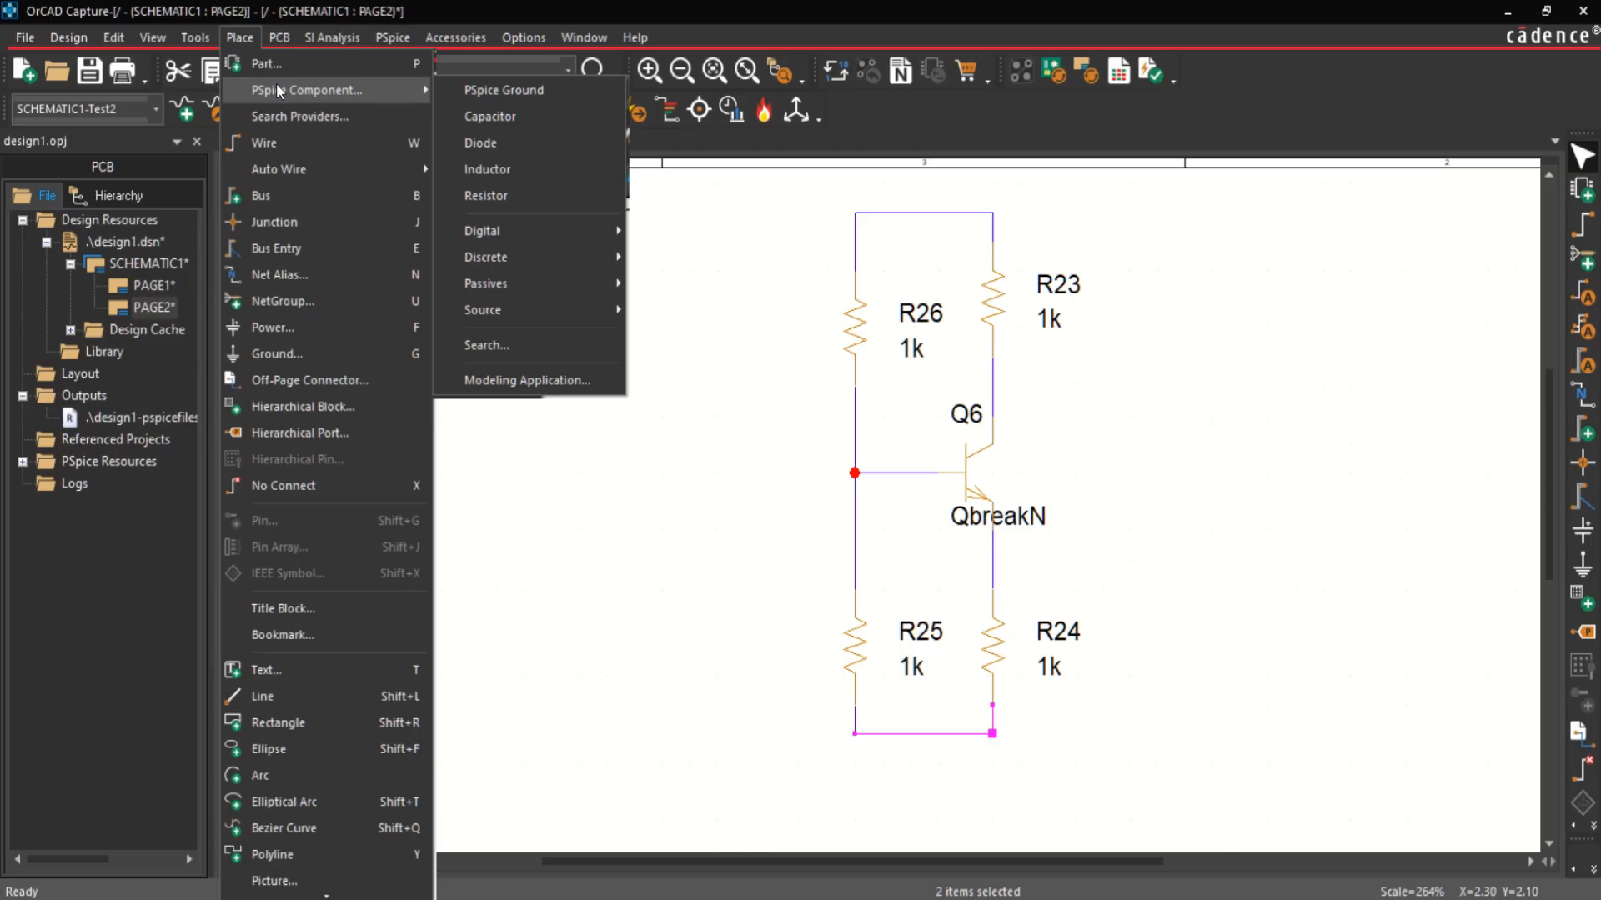
left_click(489, 116)
key("r")
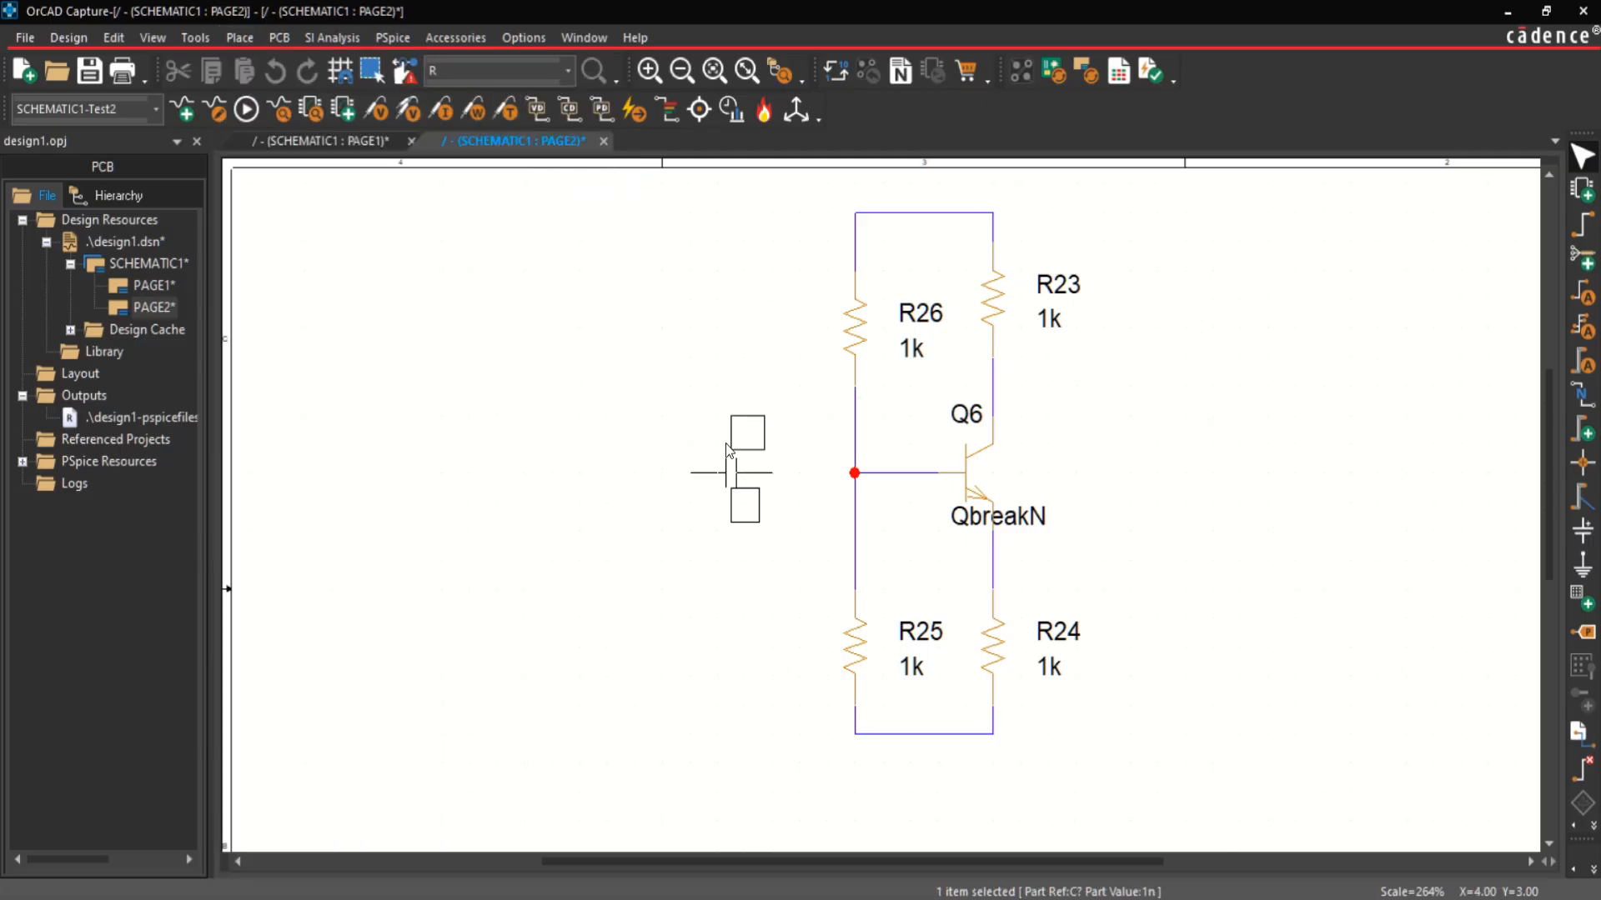
left_click(748, 450)
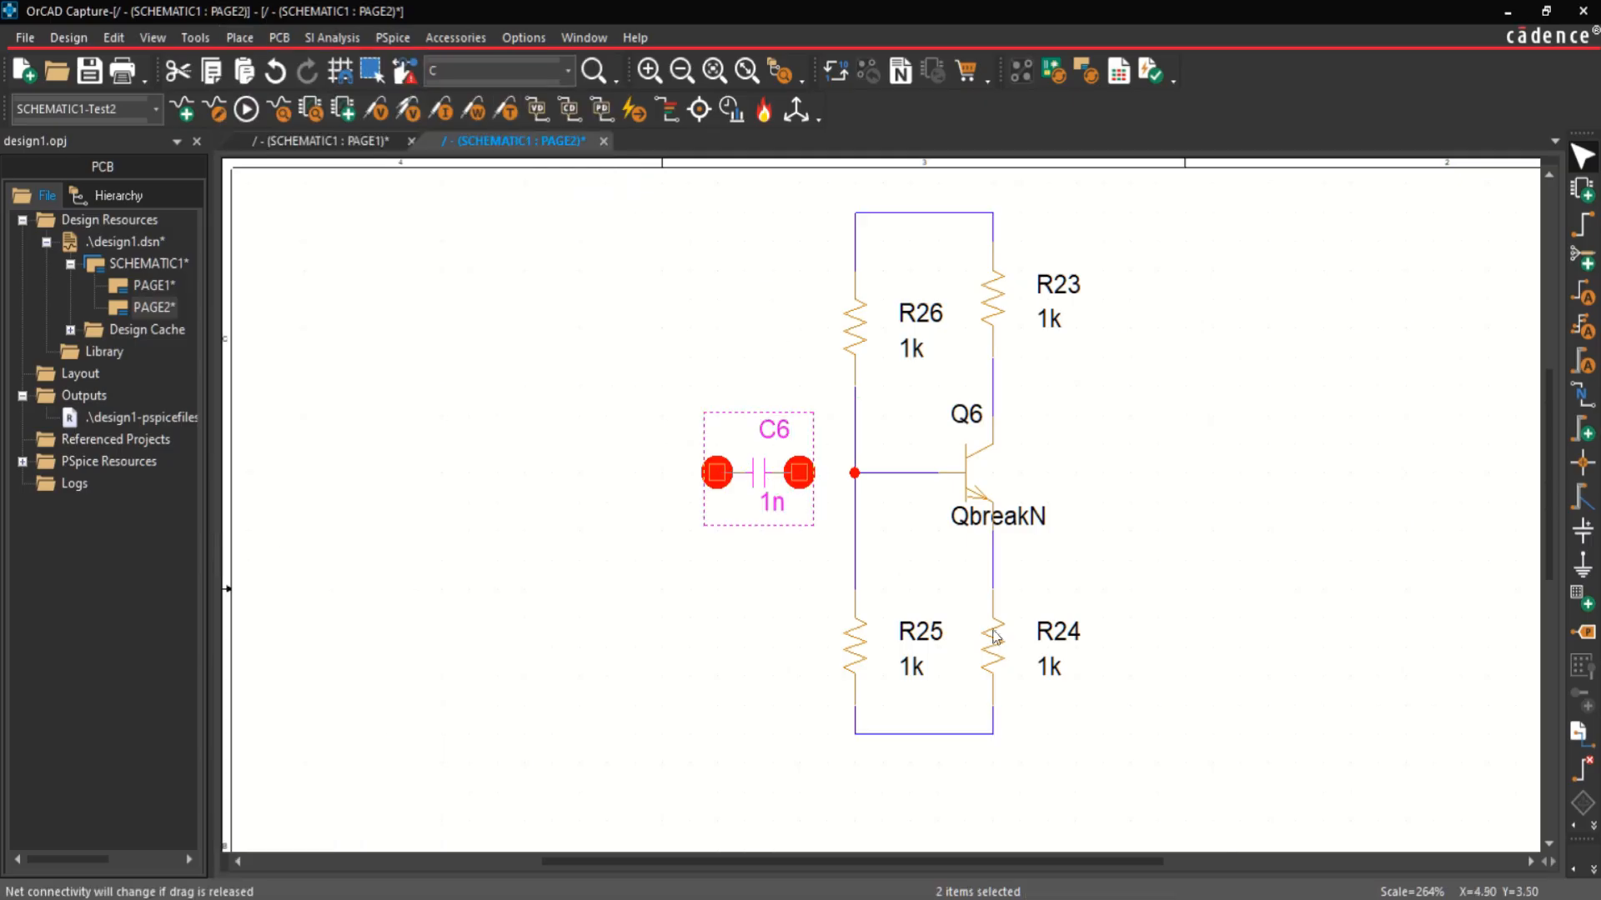
key("w")
left_click(799, 473)
left_click(854, 473)
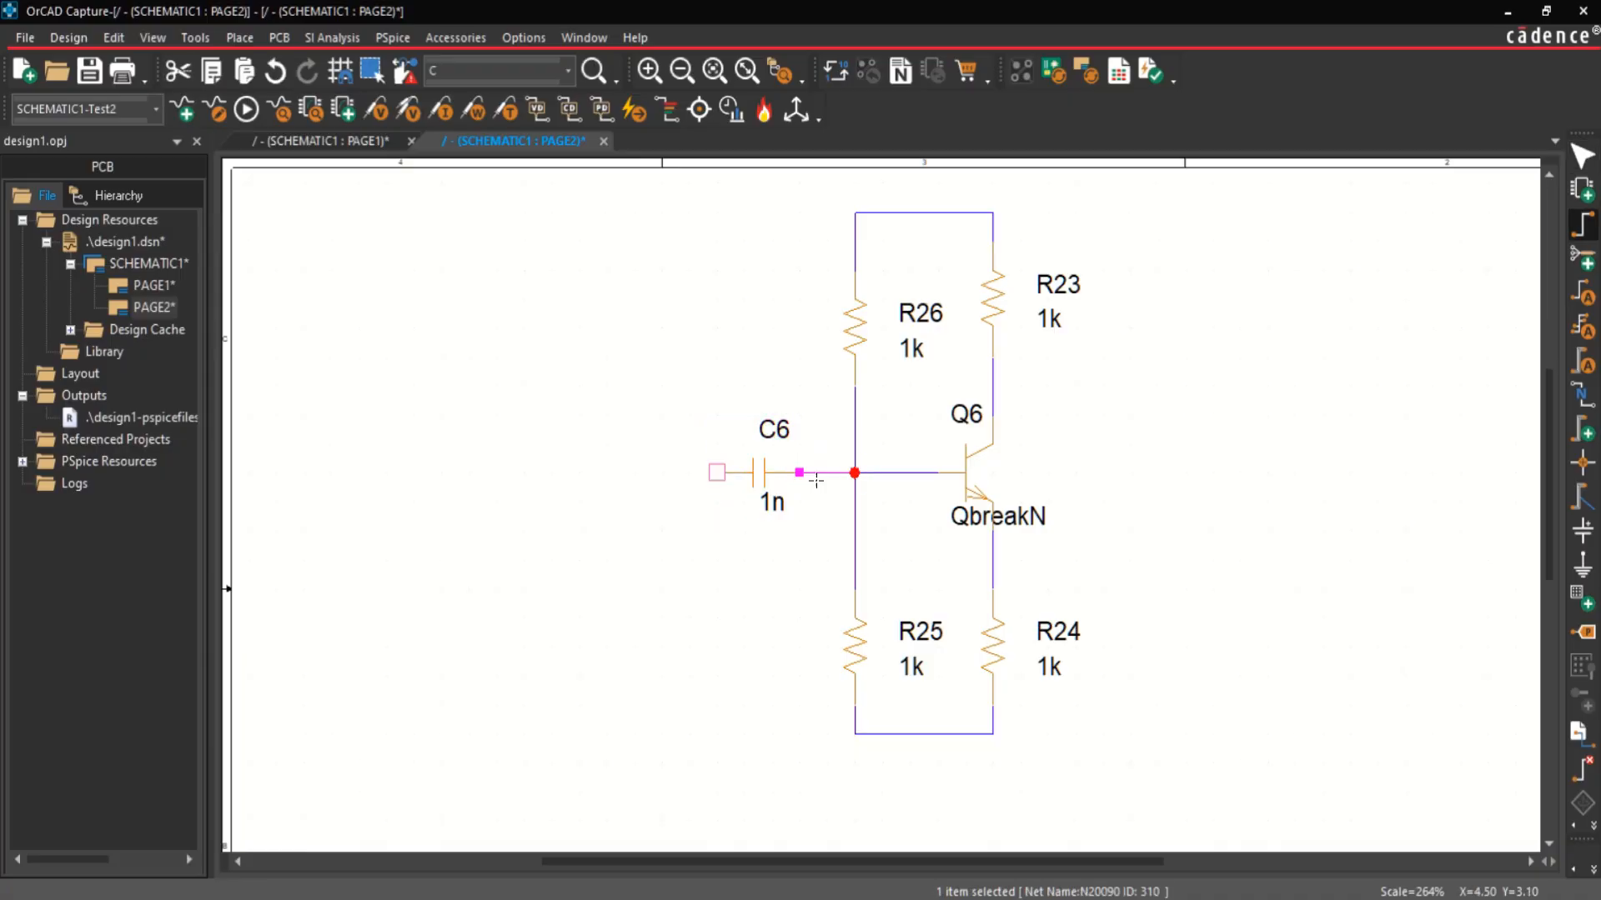
key("Escape")
Step: Place a PSpice sine voltage source (VSIN) below and to the left of capacitor C6
left_click(239, 38)
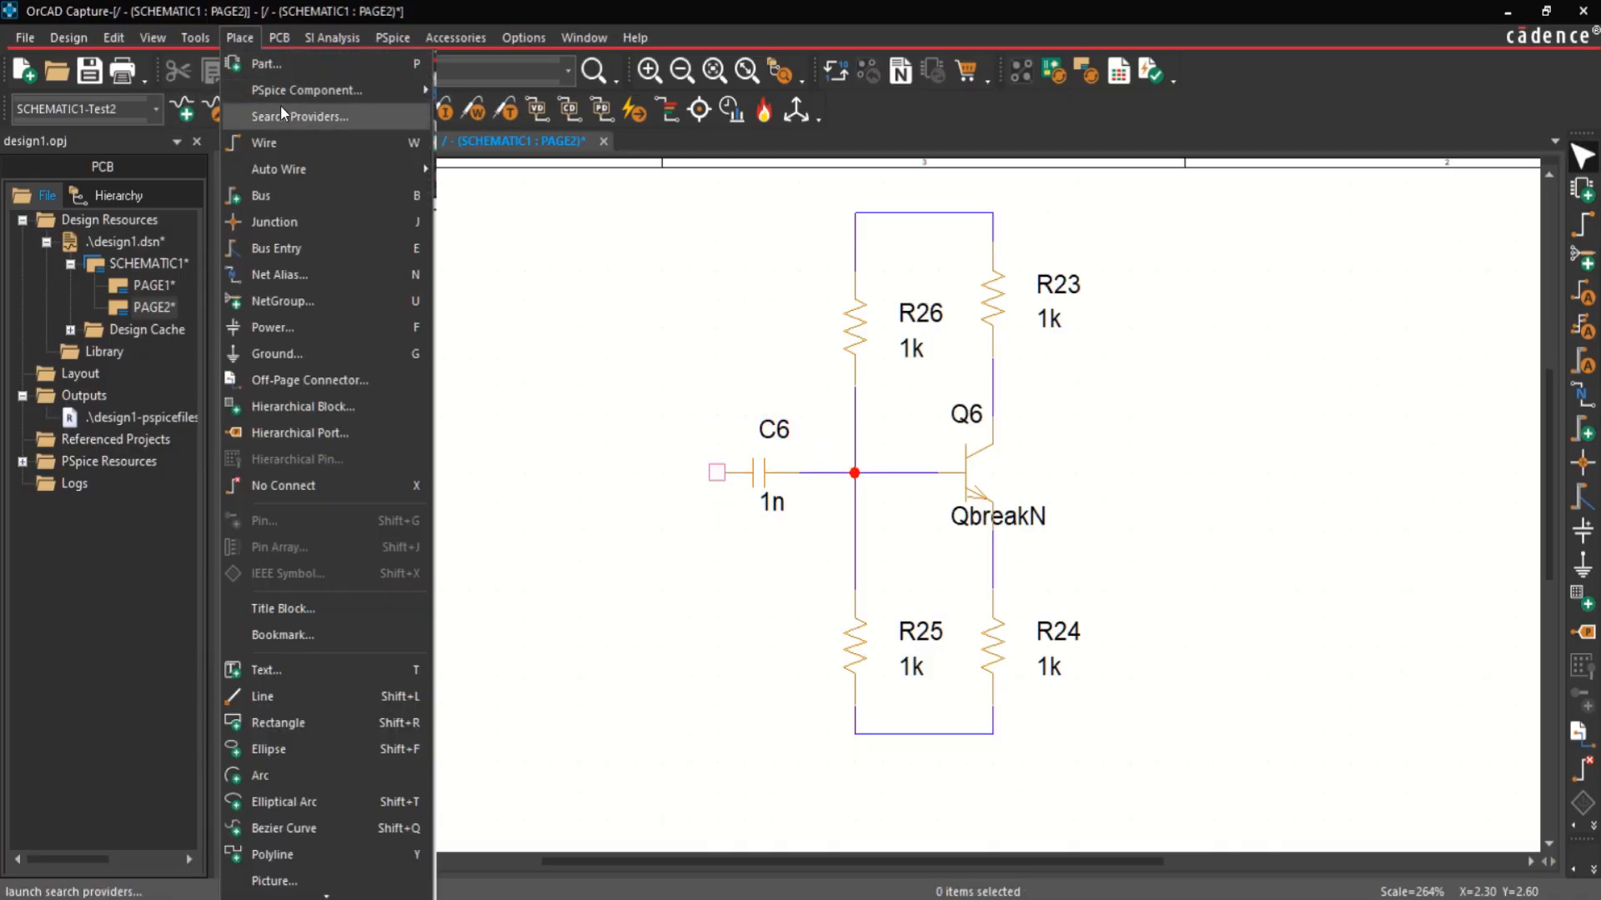
mouse_move(288, 87)
mouse_move(553, 310)
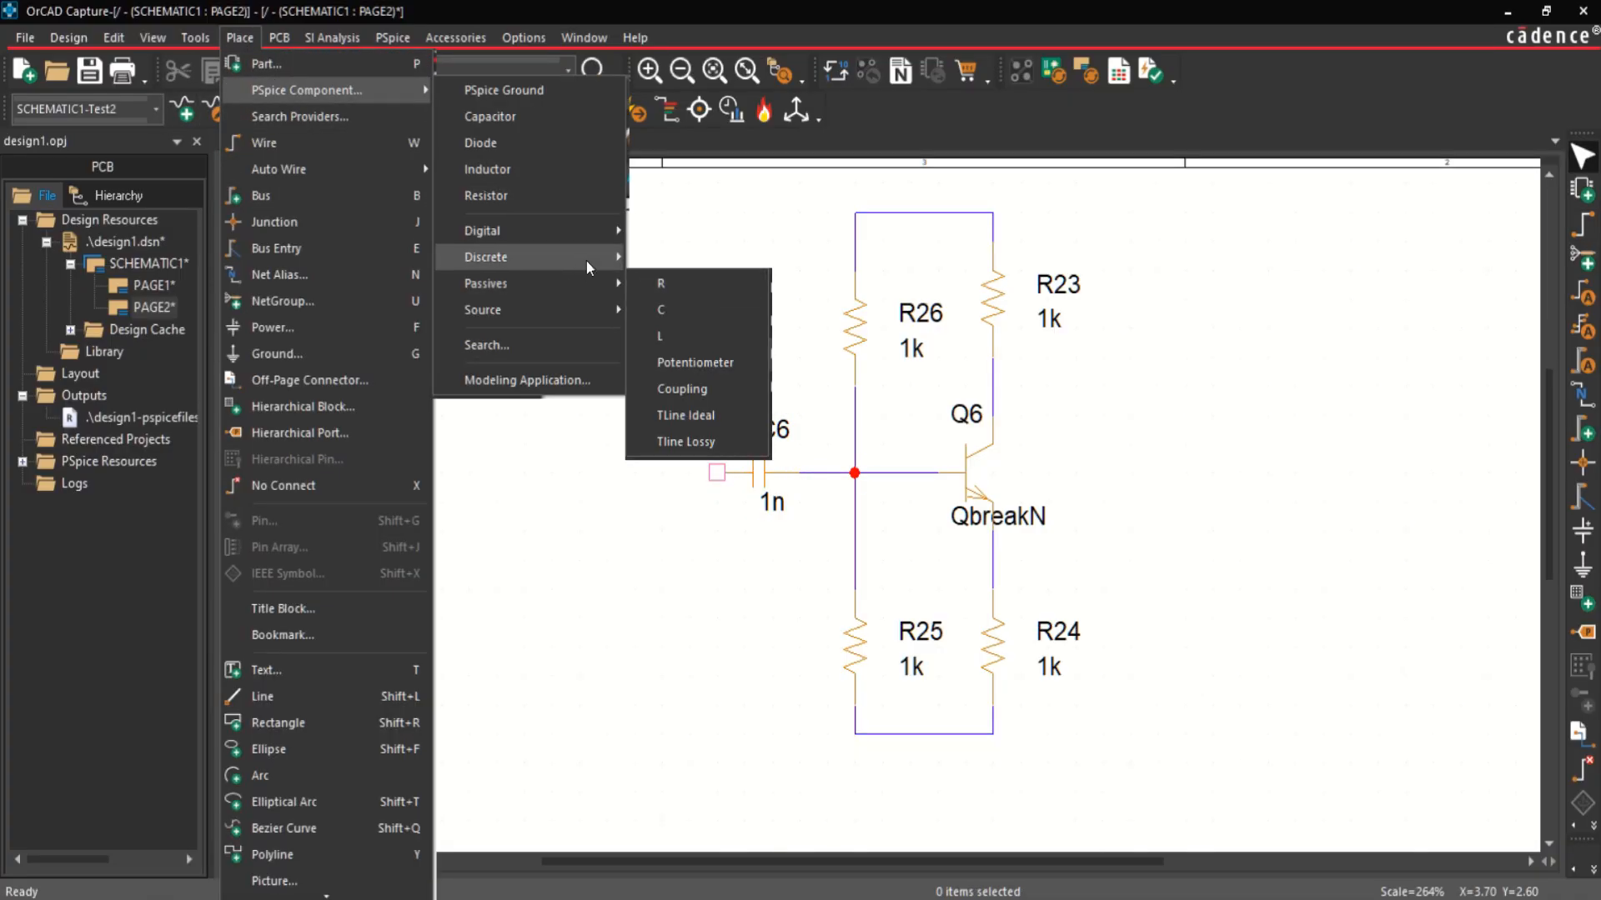
mouse_move(755, 364)
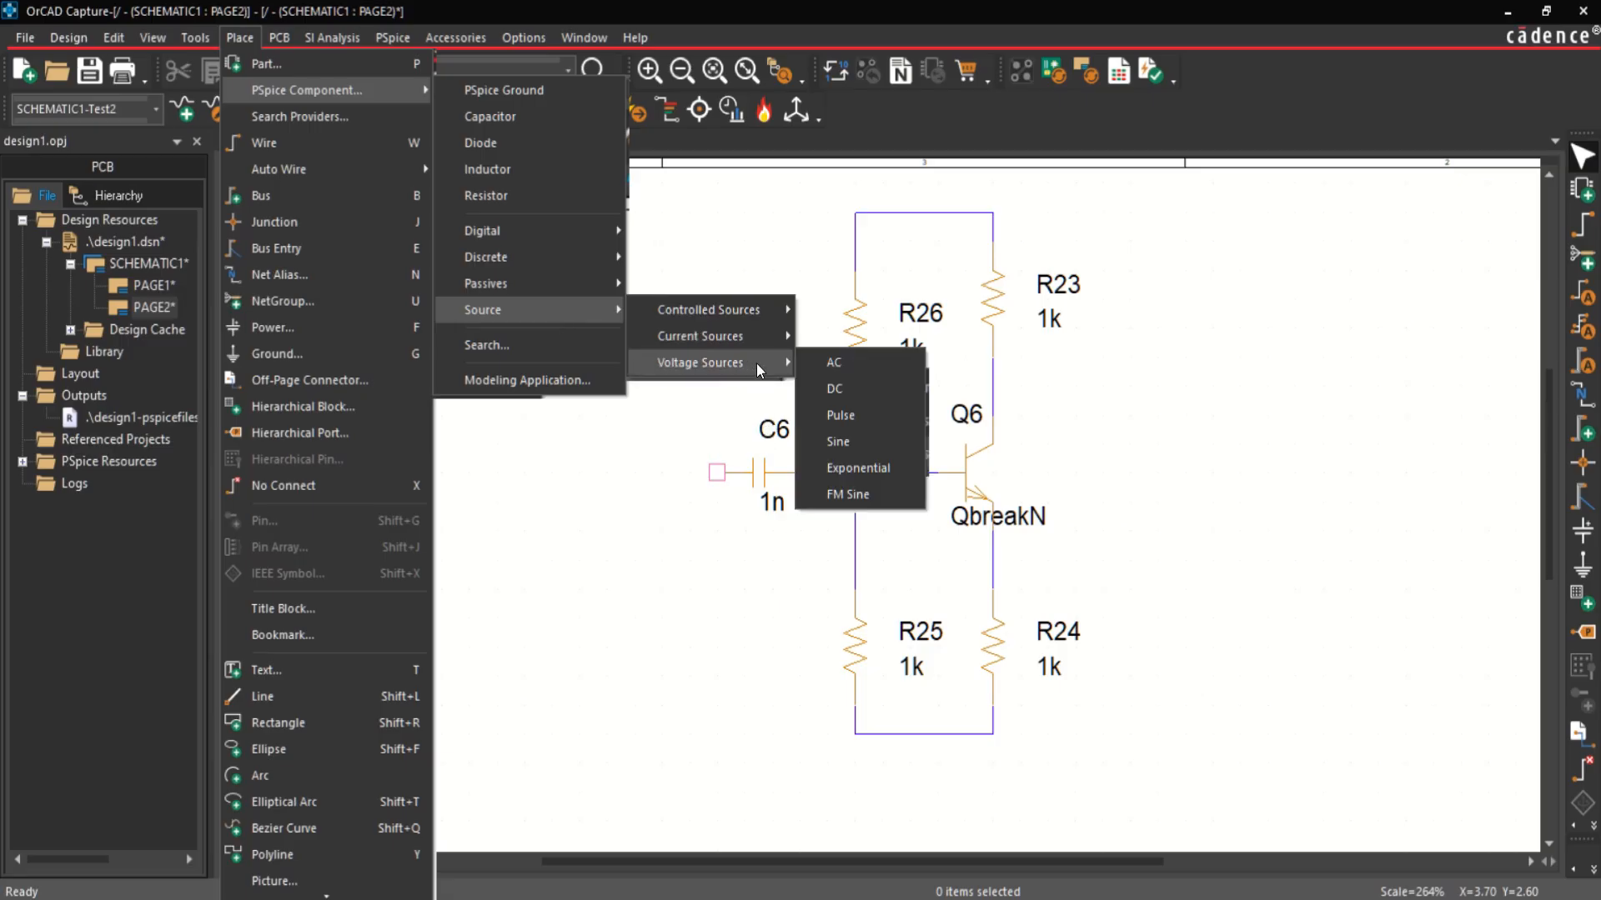
left_click(882, 442)
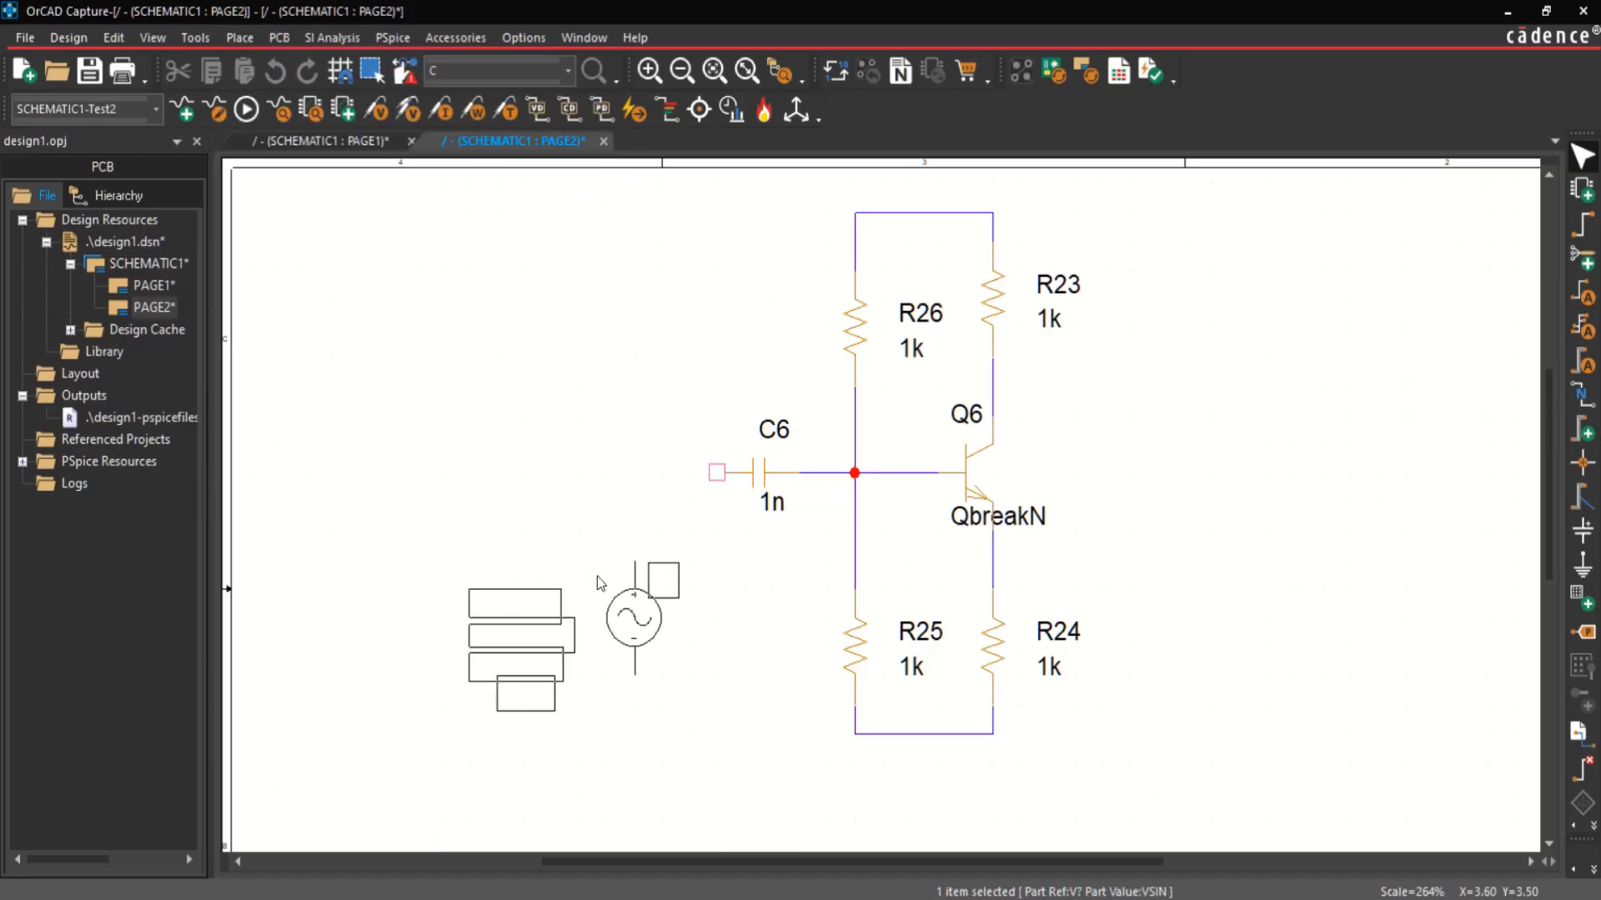
left_click(592, 581)
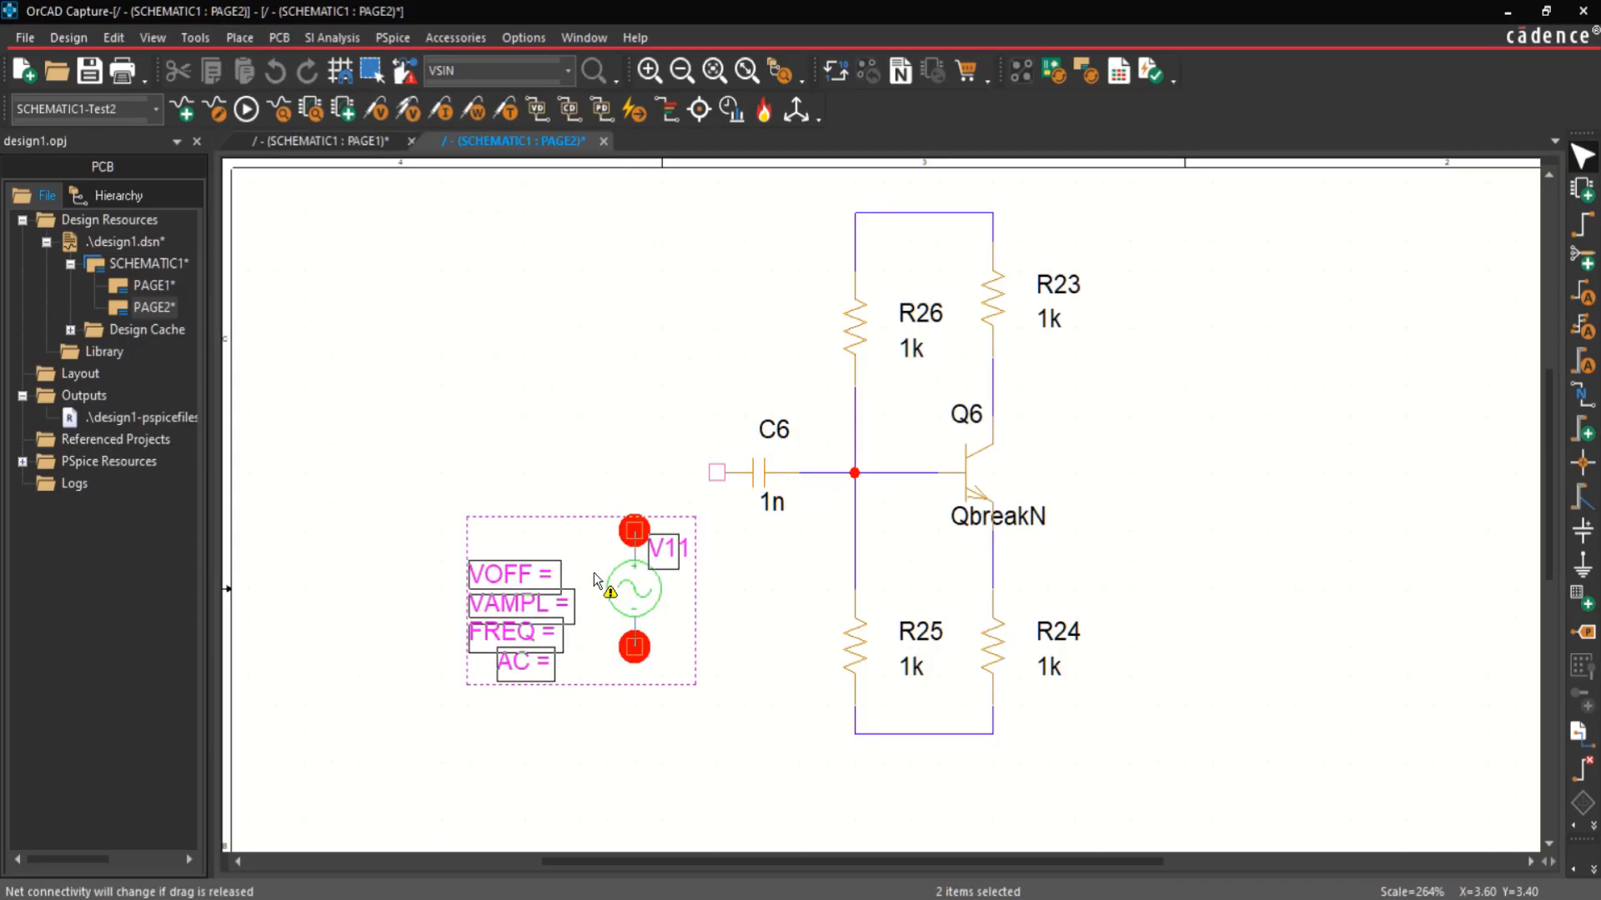
key("Escape")
Step: Set the sine source's VOFF to 0 and its VAMPL to 0.5
double_click(508, 575)
type("0")
key("Return")
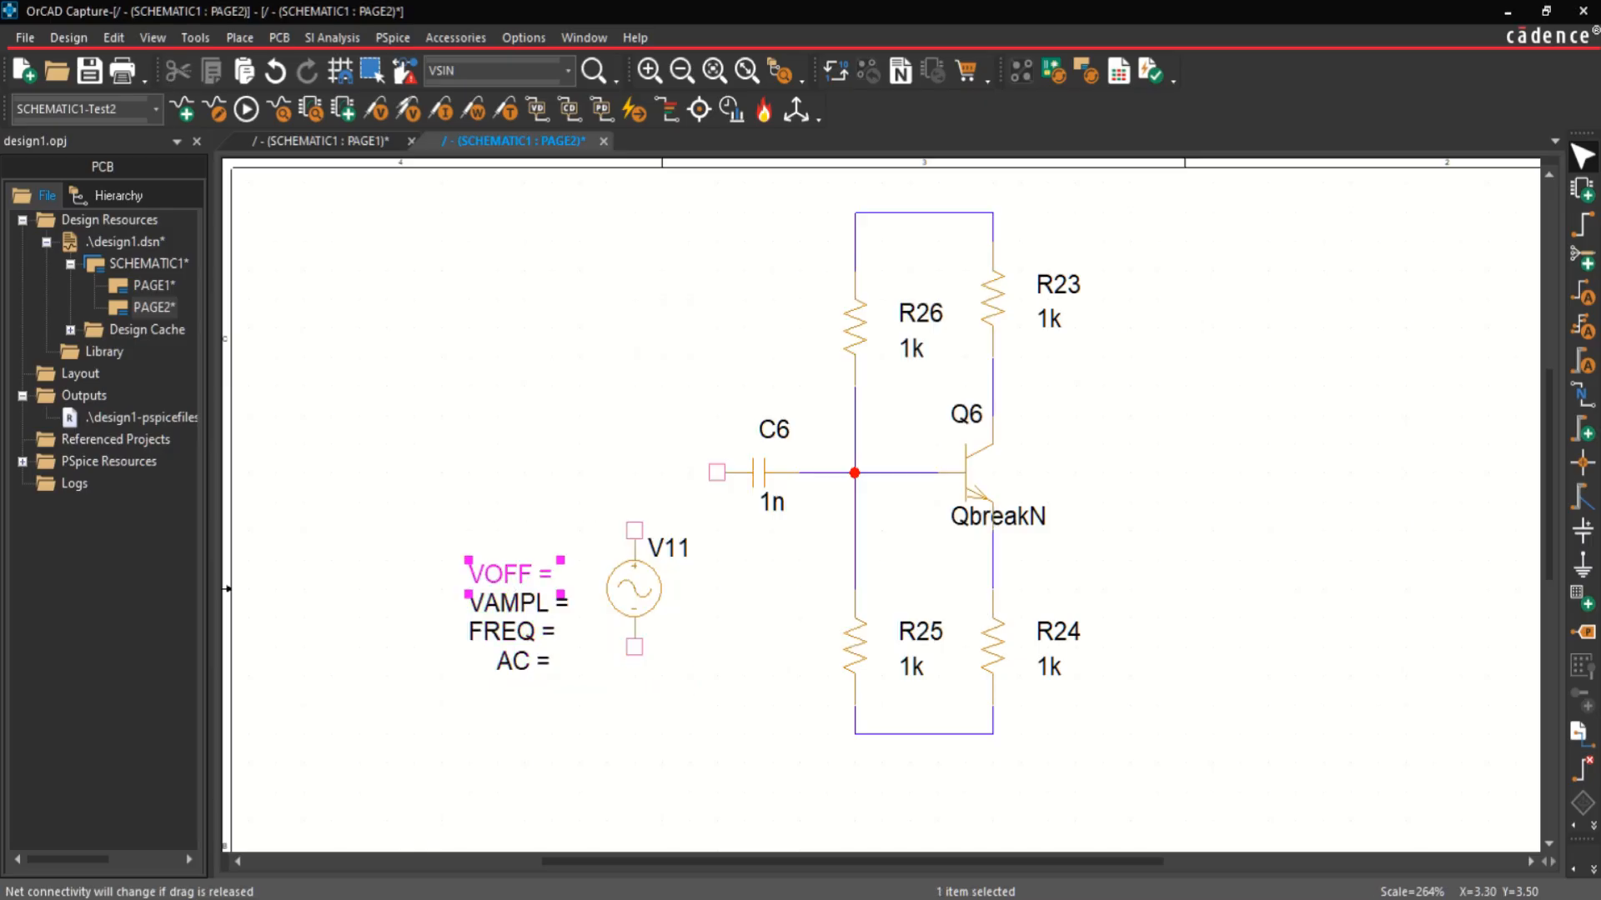
double_click(513, 590)
type("0.5")
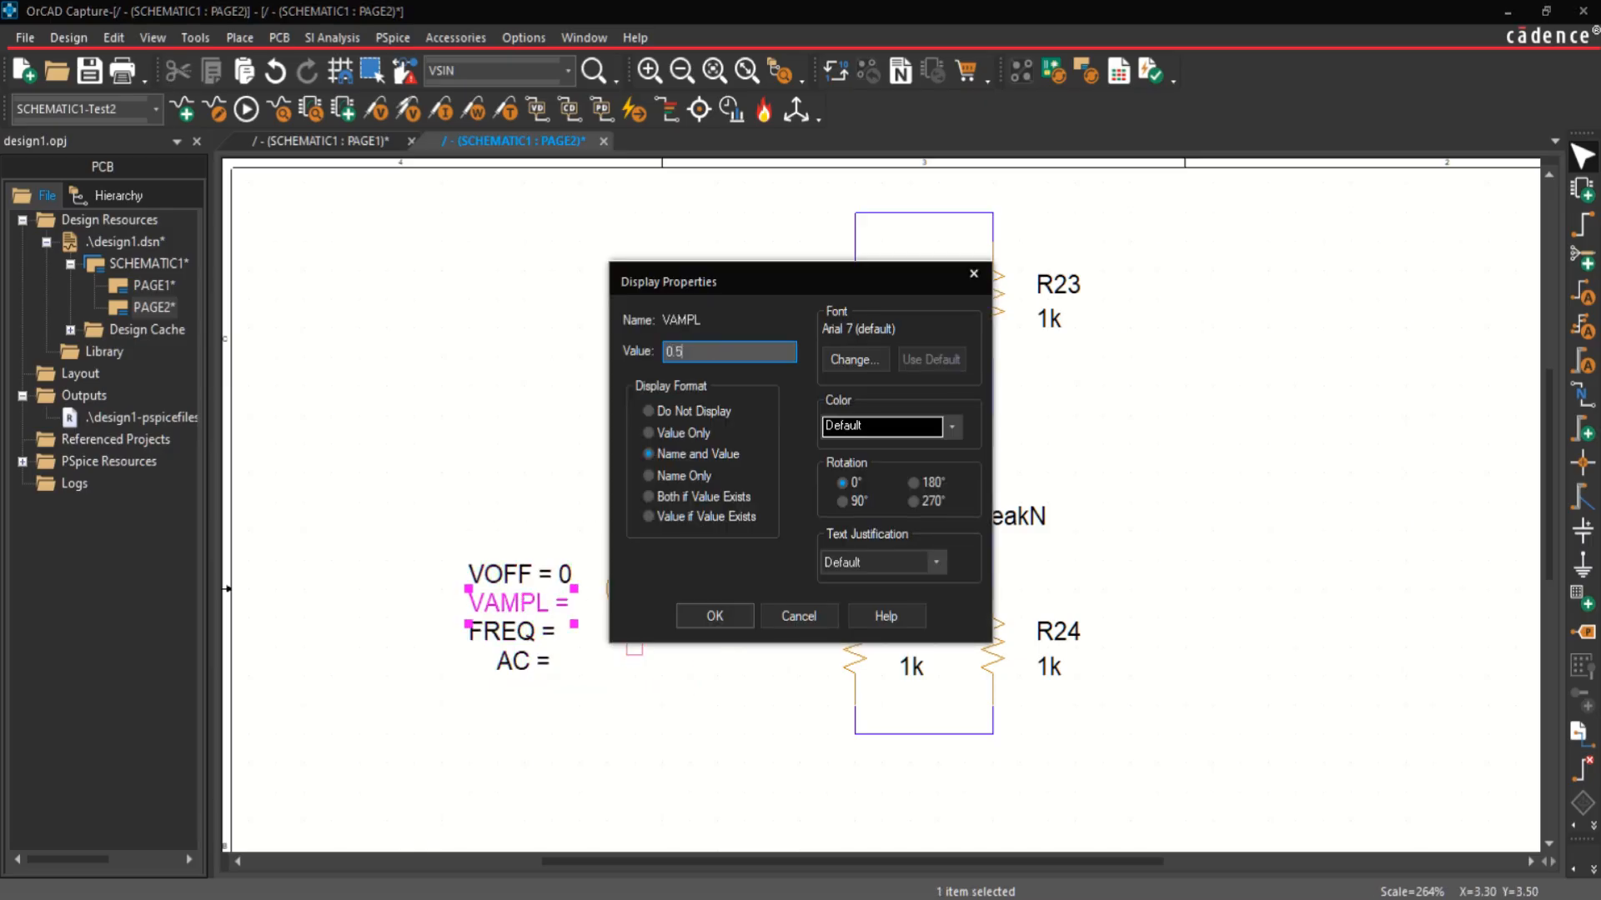
key("Return")
Step: Set the sine source's FREQ to 10 and its AC value to 0.5
left_click(538, 635)
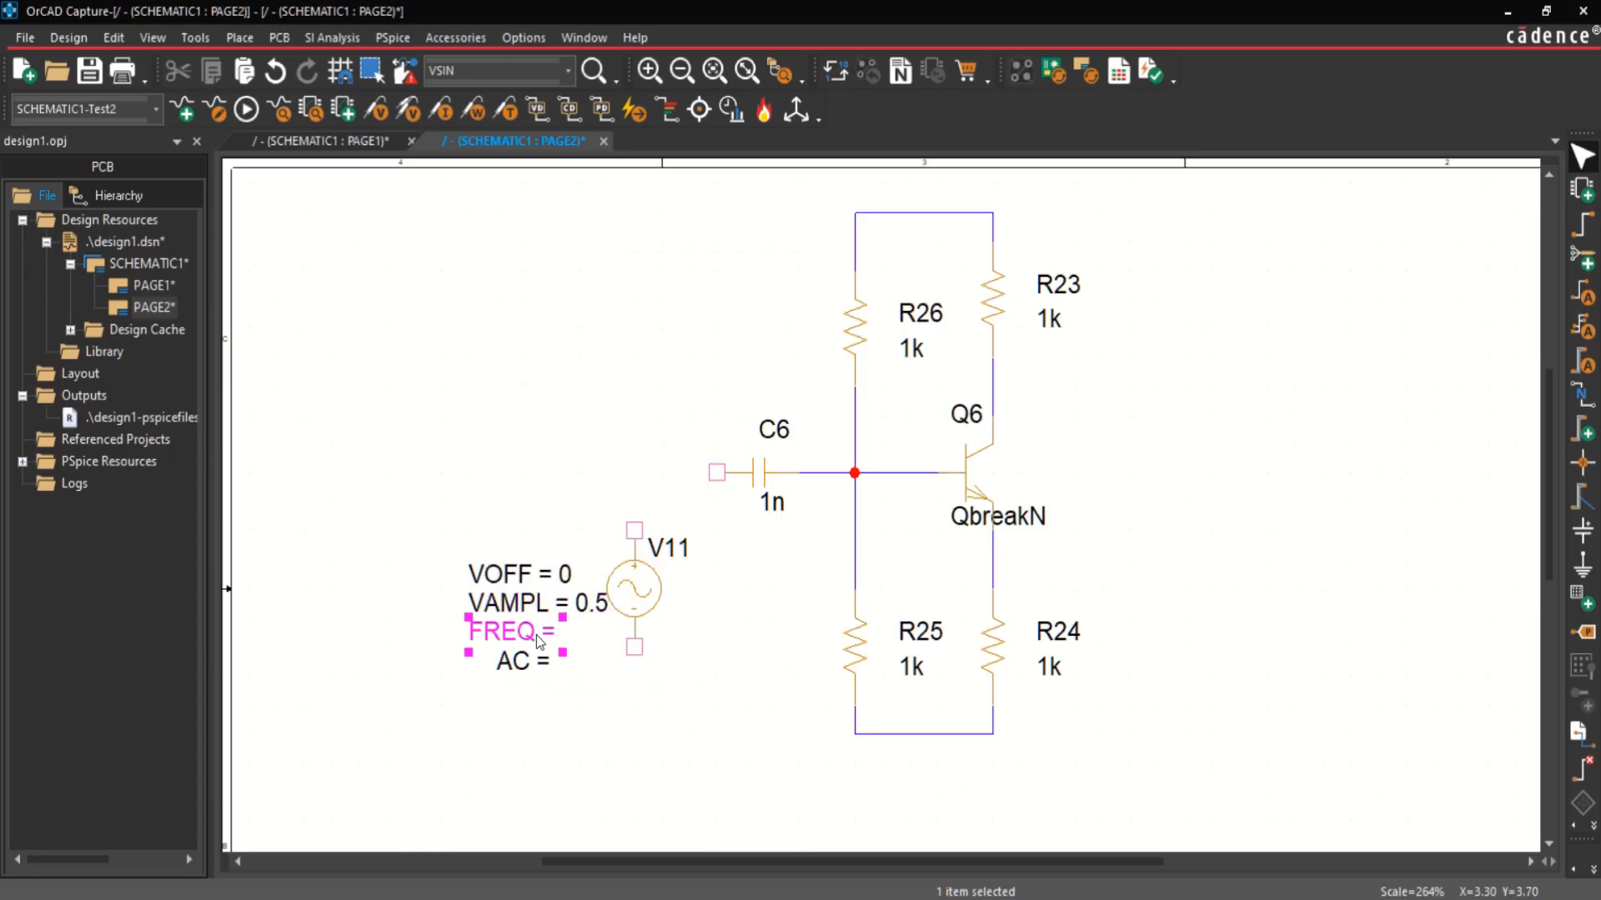
double_click(537, 635)
type("10")
key("Return")
left_click(525, 666)
double_click(525, 666)
type("0.5")
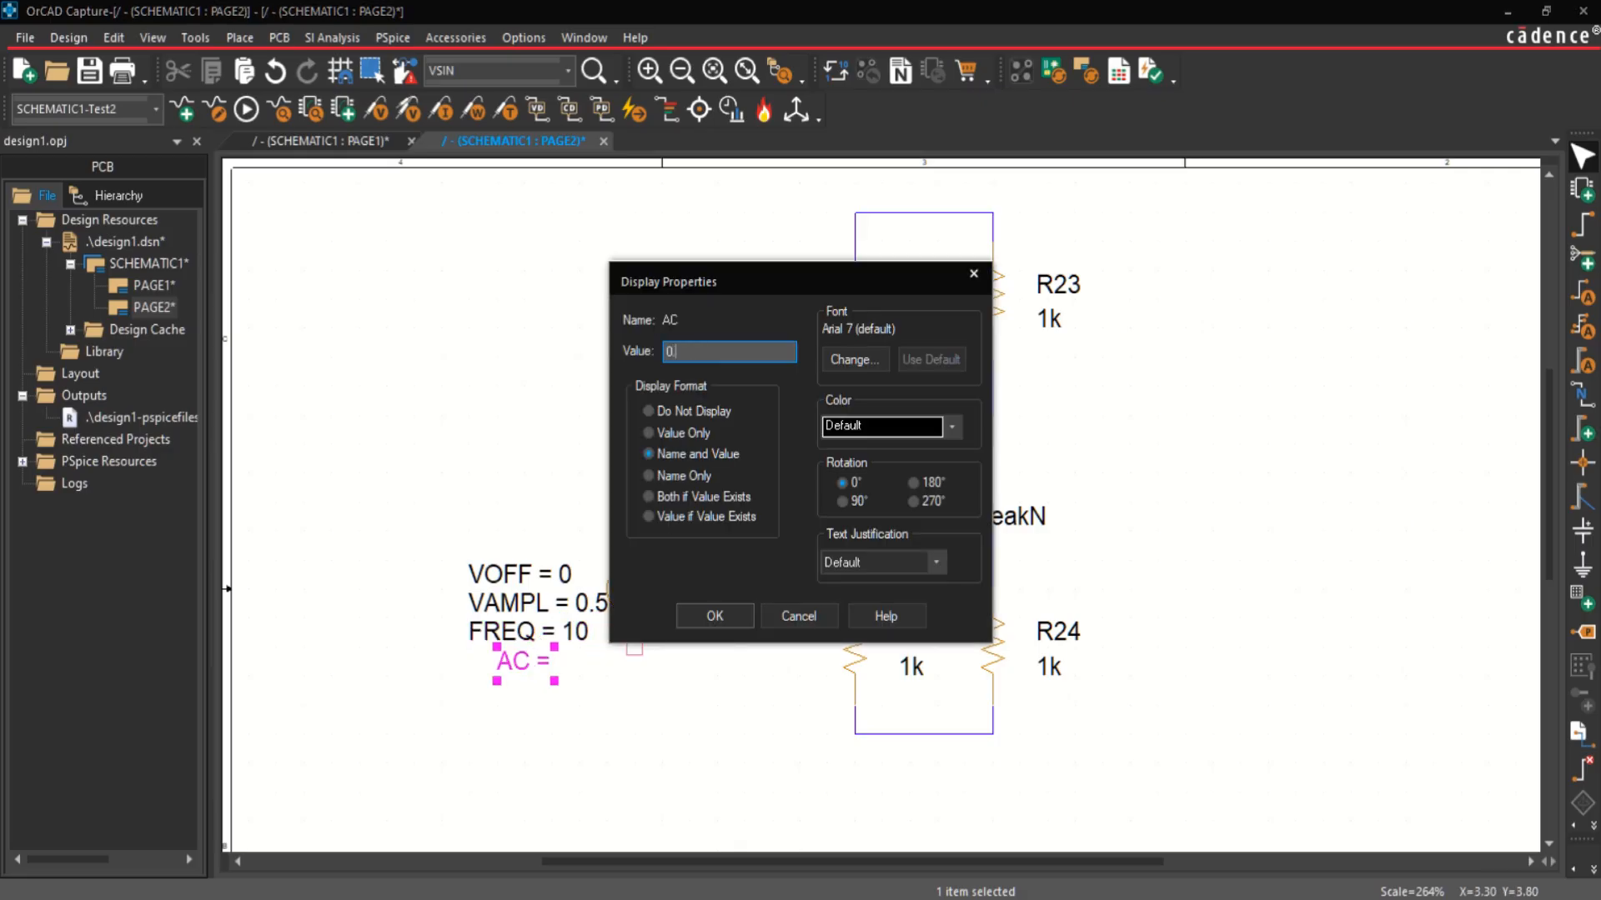
key("Return")
left_click(479, 631, "ctrl")
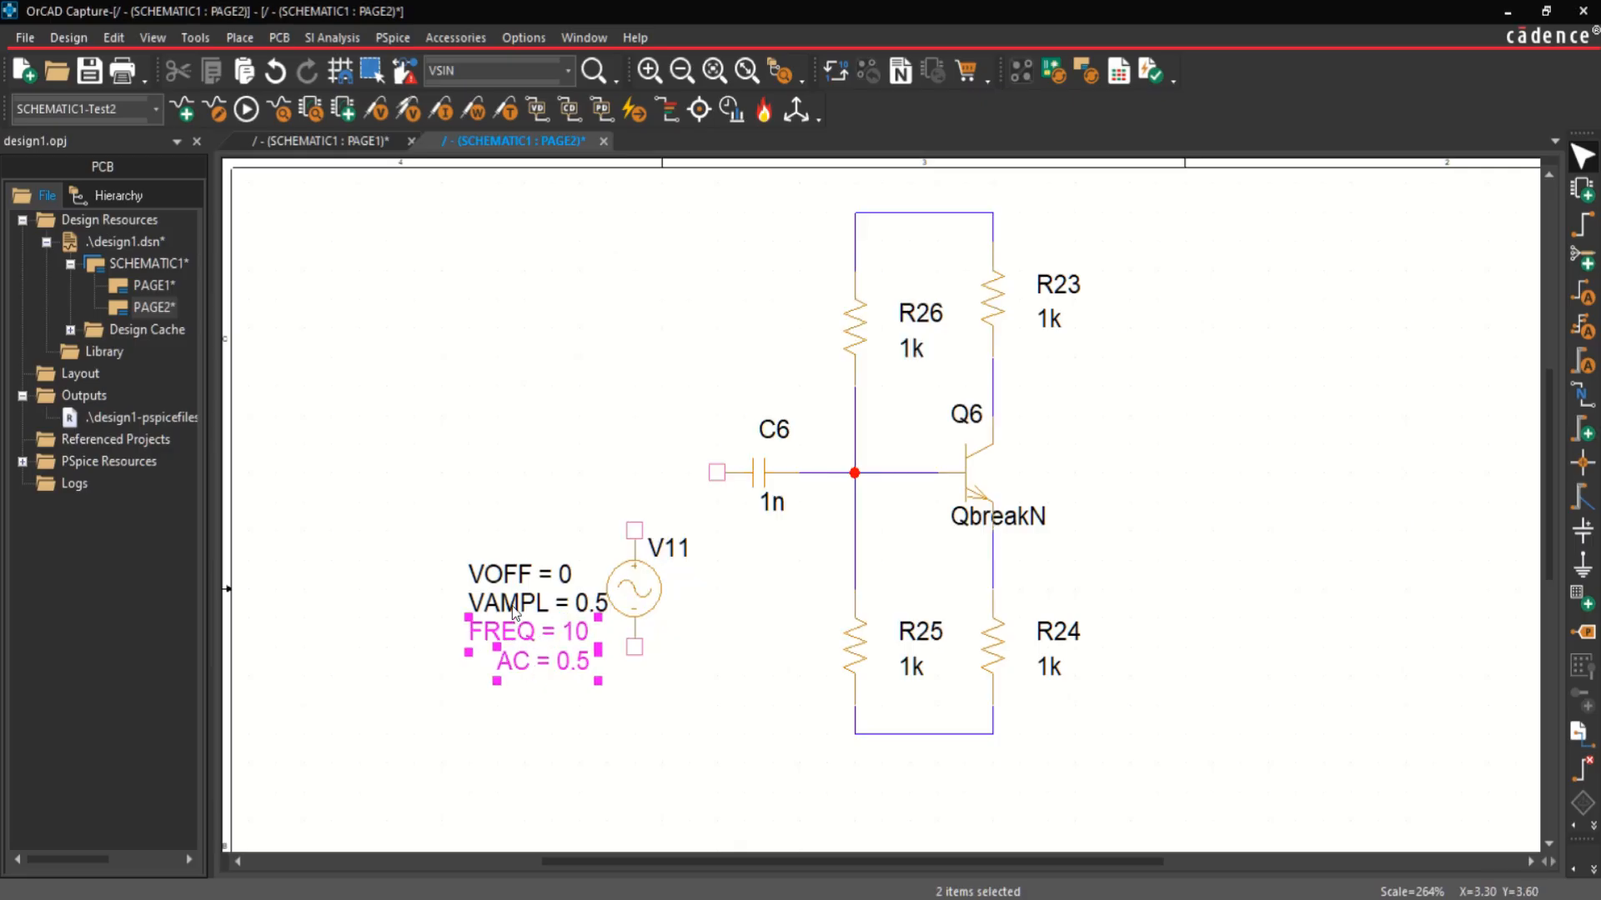
Step: Left-align source V11's VOFF, VAMPL, FREQ and AC labels with one another
left_click(477, 601, "ctrl")
left_click(477, 574, "ctrl")
left_click(113, 37)
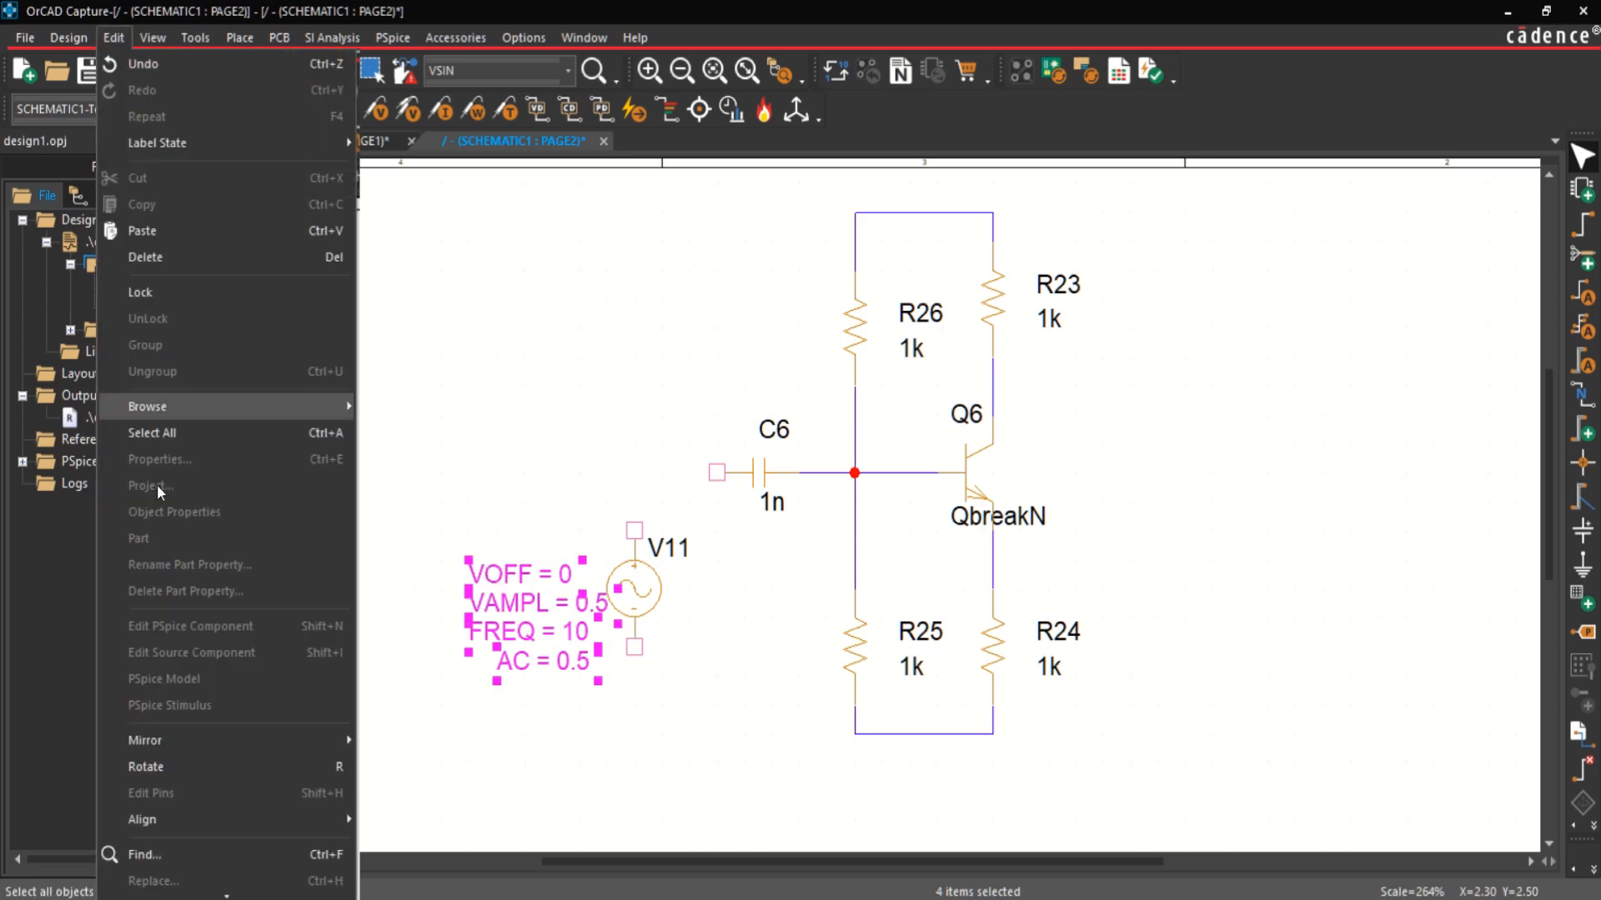
mouse_move(219, 815)
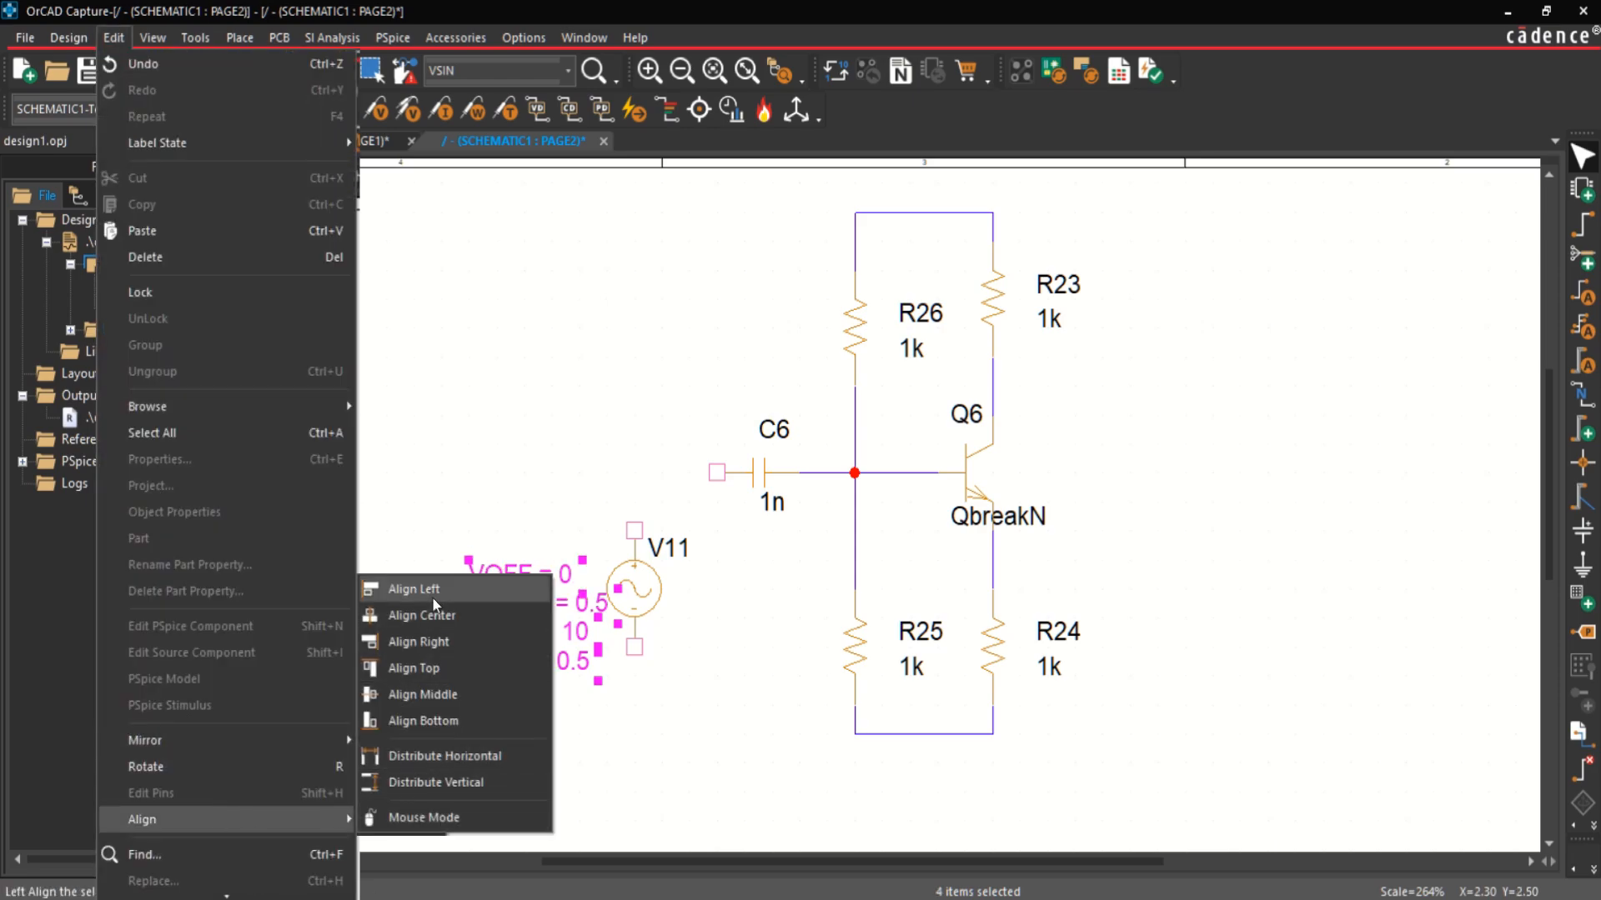
left_click(411, 590)
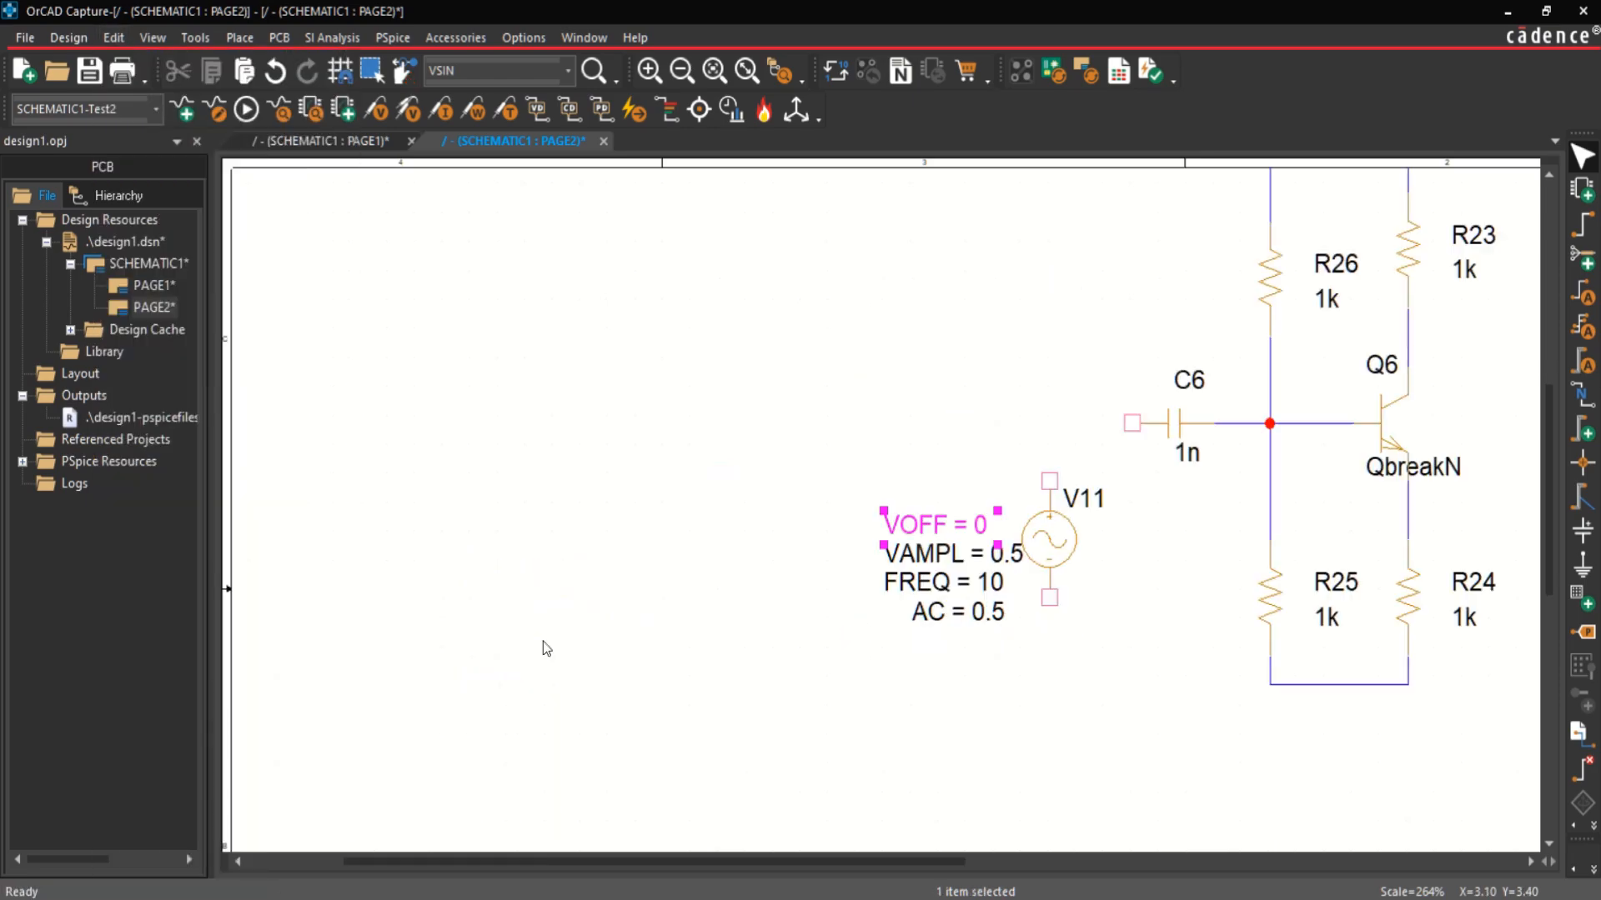
Step: Wire the sine source's positive pin to C6's free pin and its negative pin to the bottom rail under R25
left_click(747, 72)
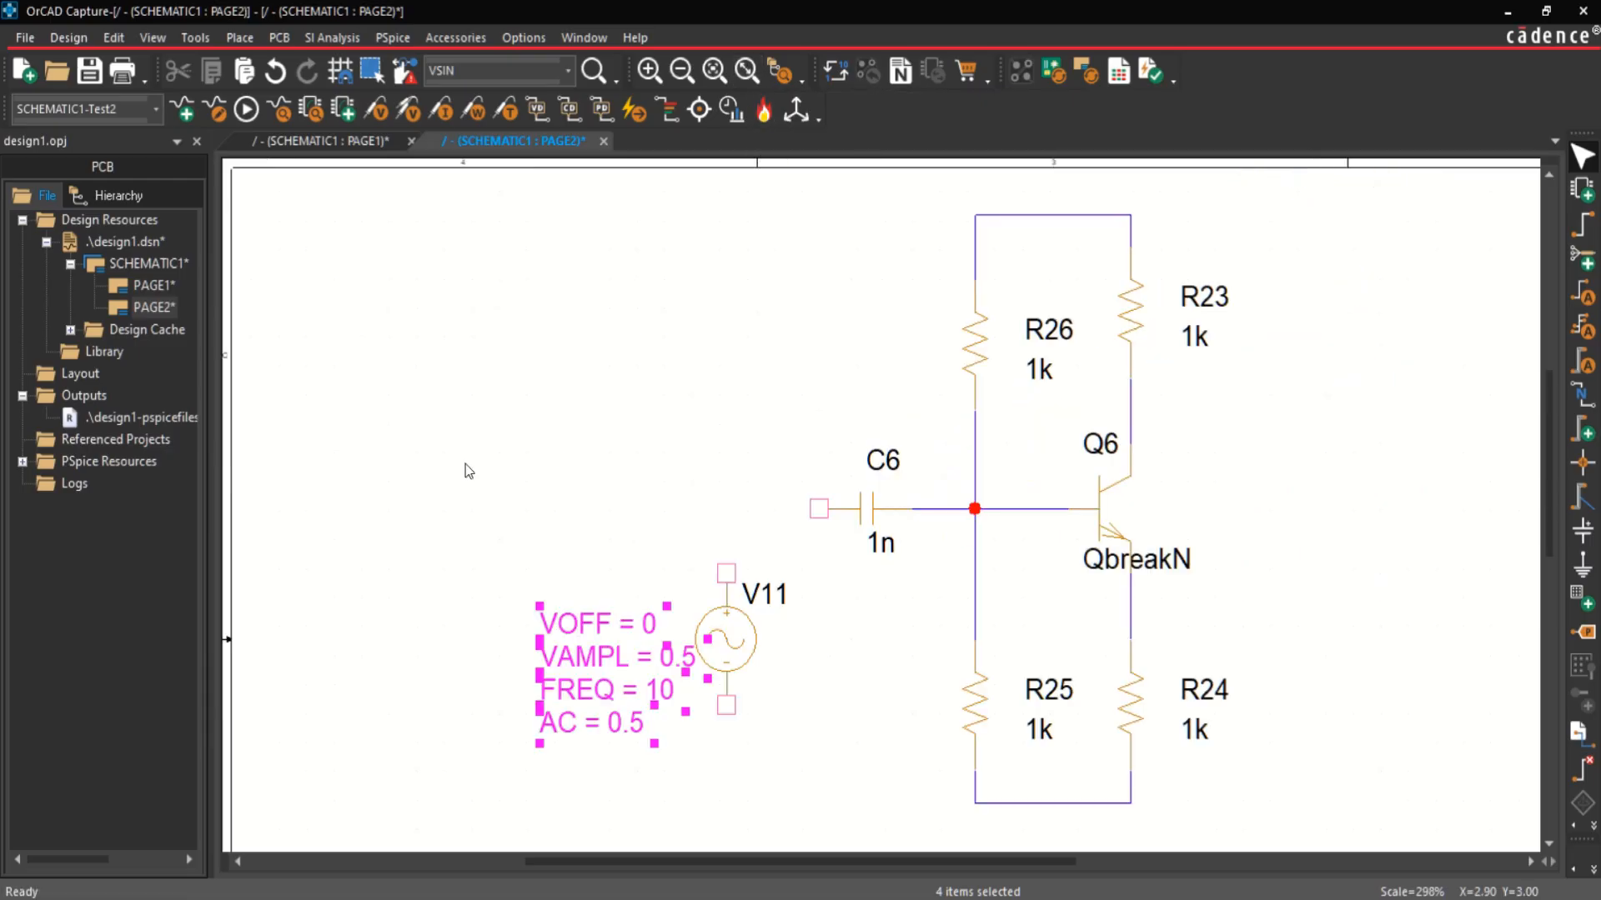
key("w")
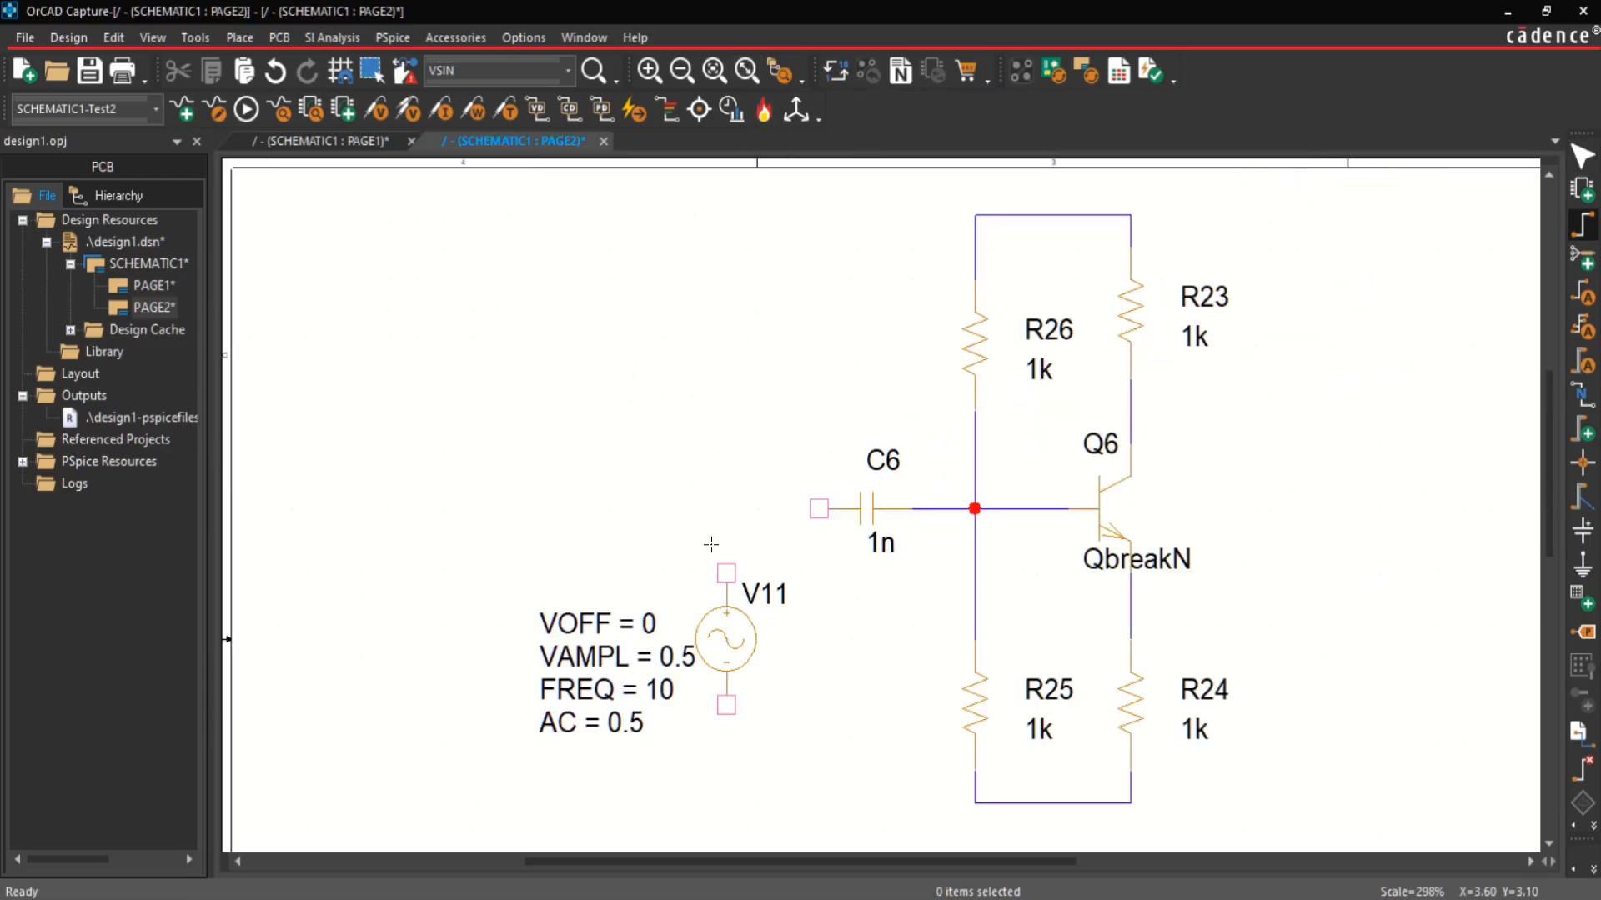
left_click(818, 507)
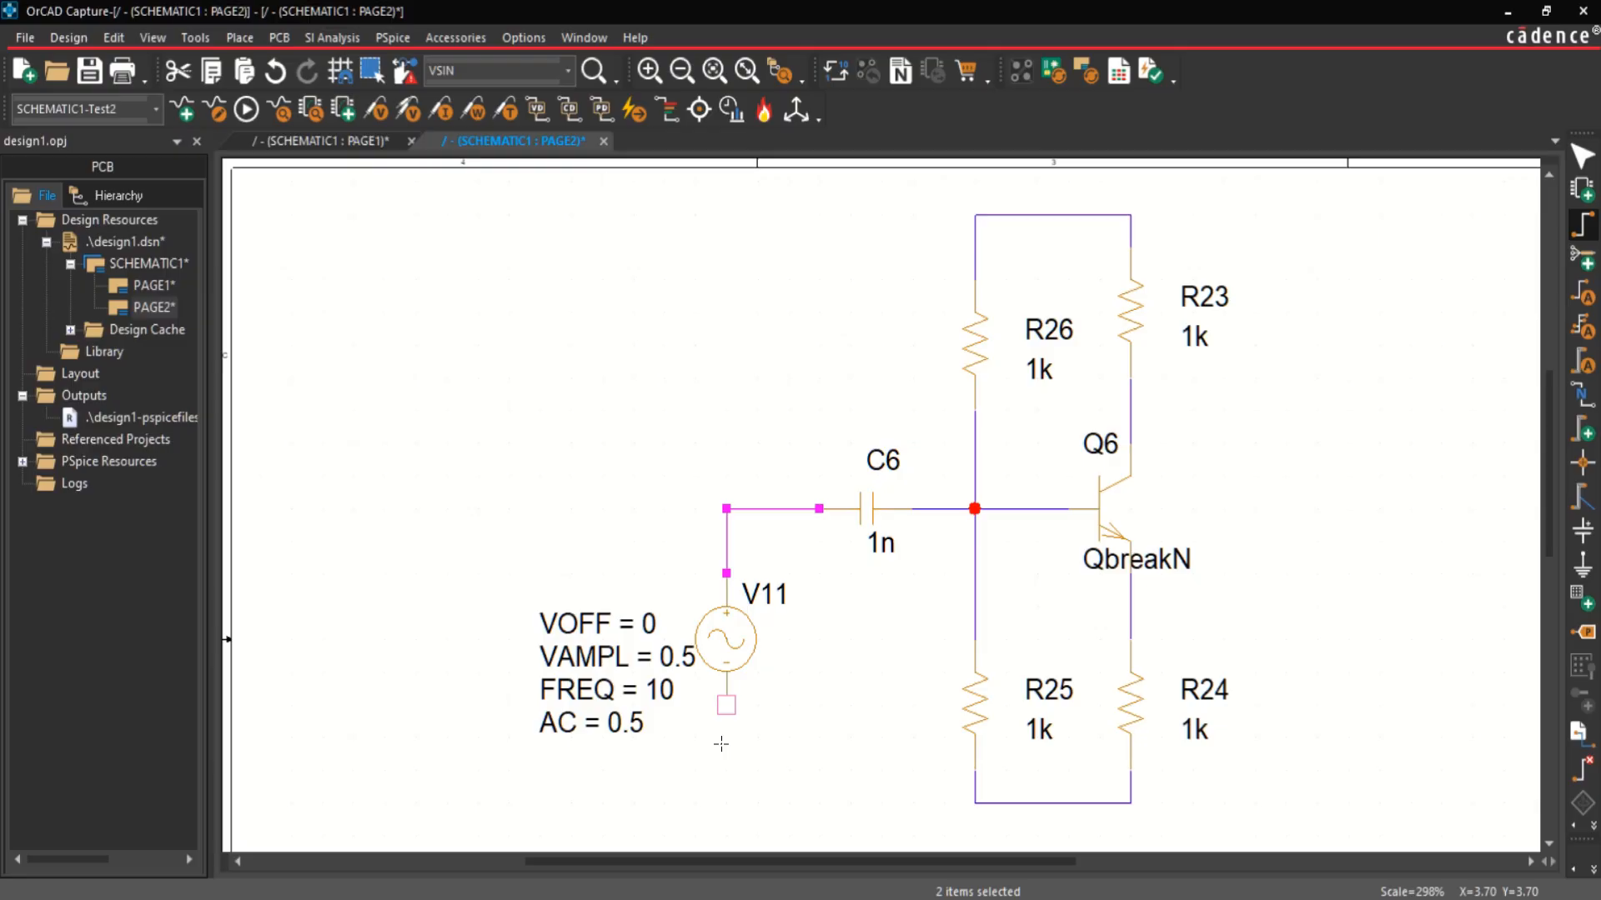
left_click(726, 705)
left_click(974, 803)
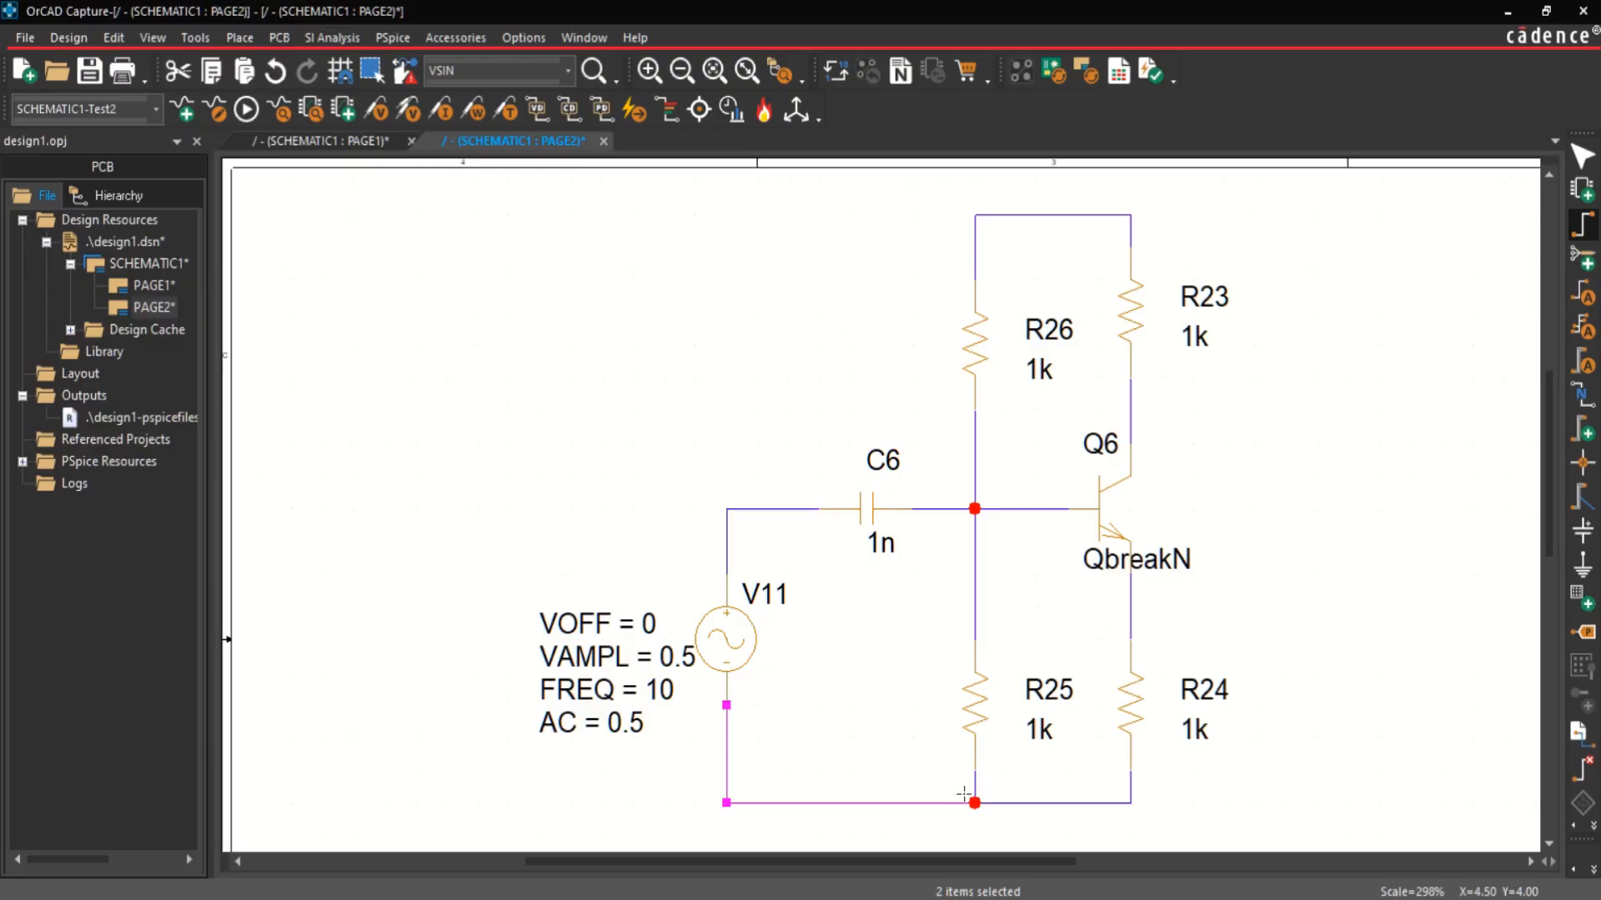
Step: Place a PSpice DC voltage source (VDC) to the left of the sine source V11
left_click(238, 37)
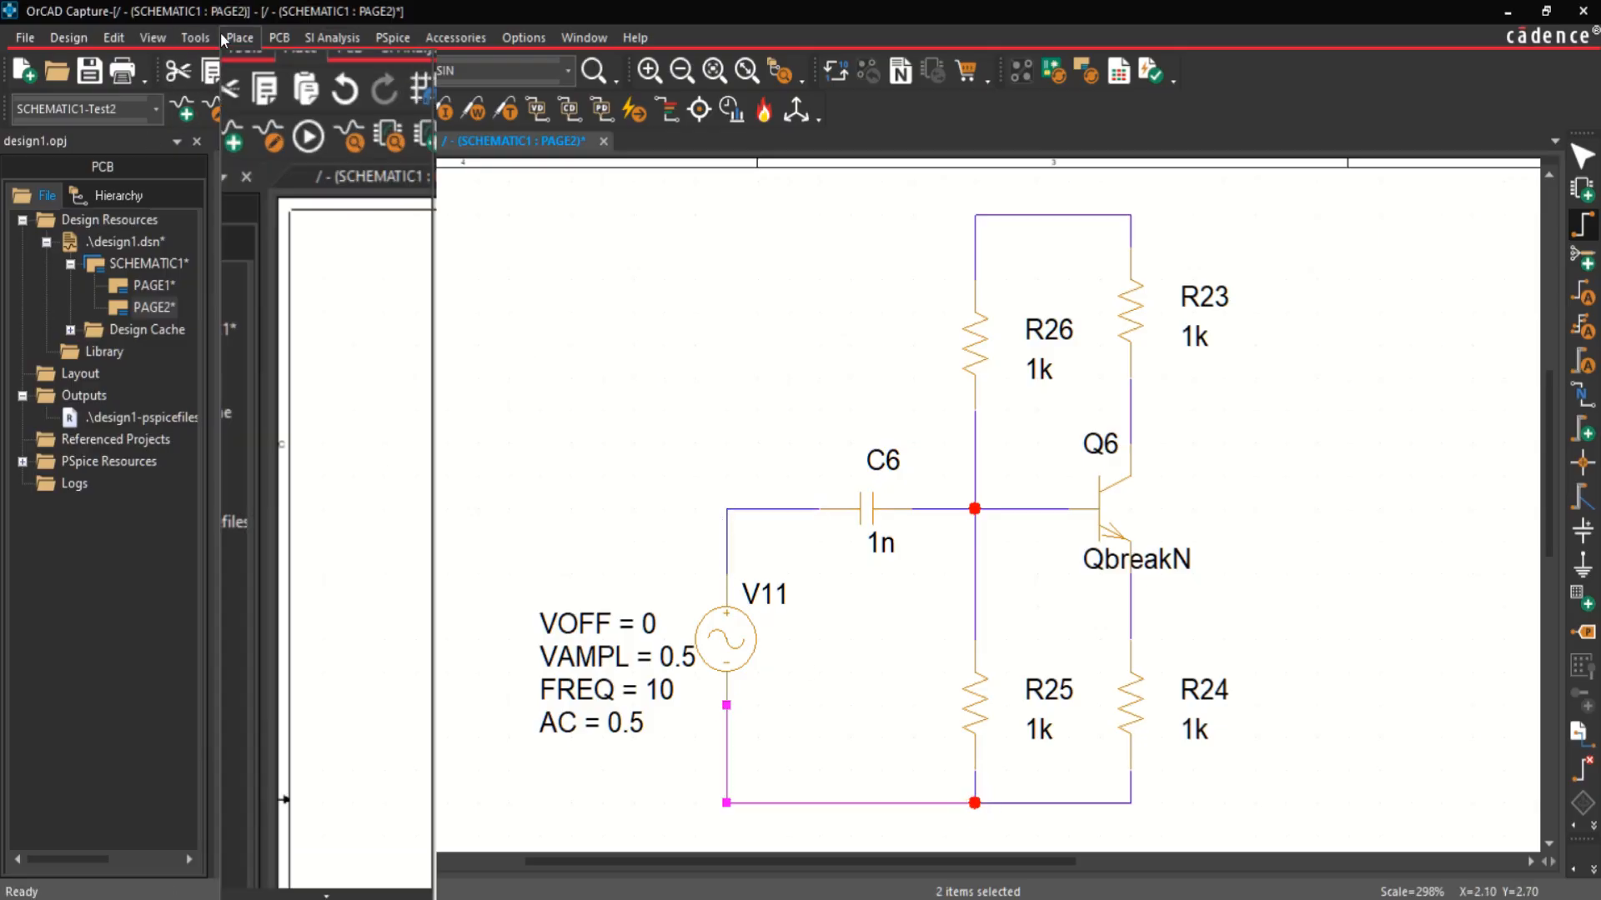
mouse_move(327, 90)
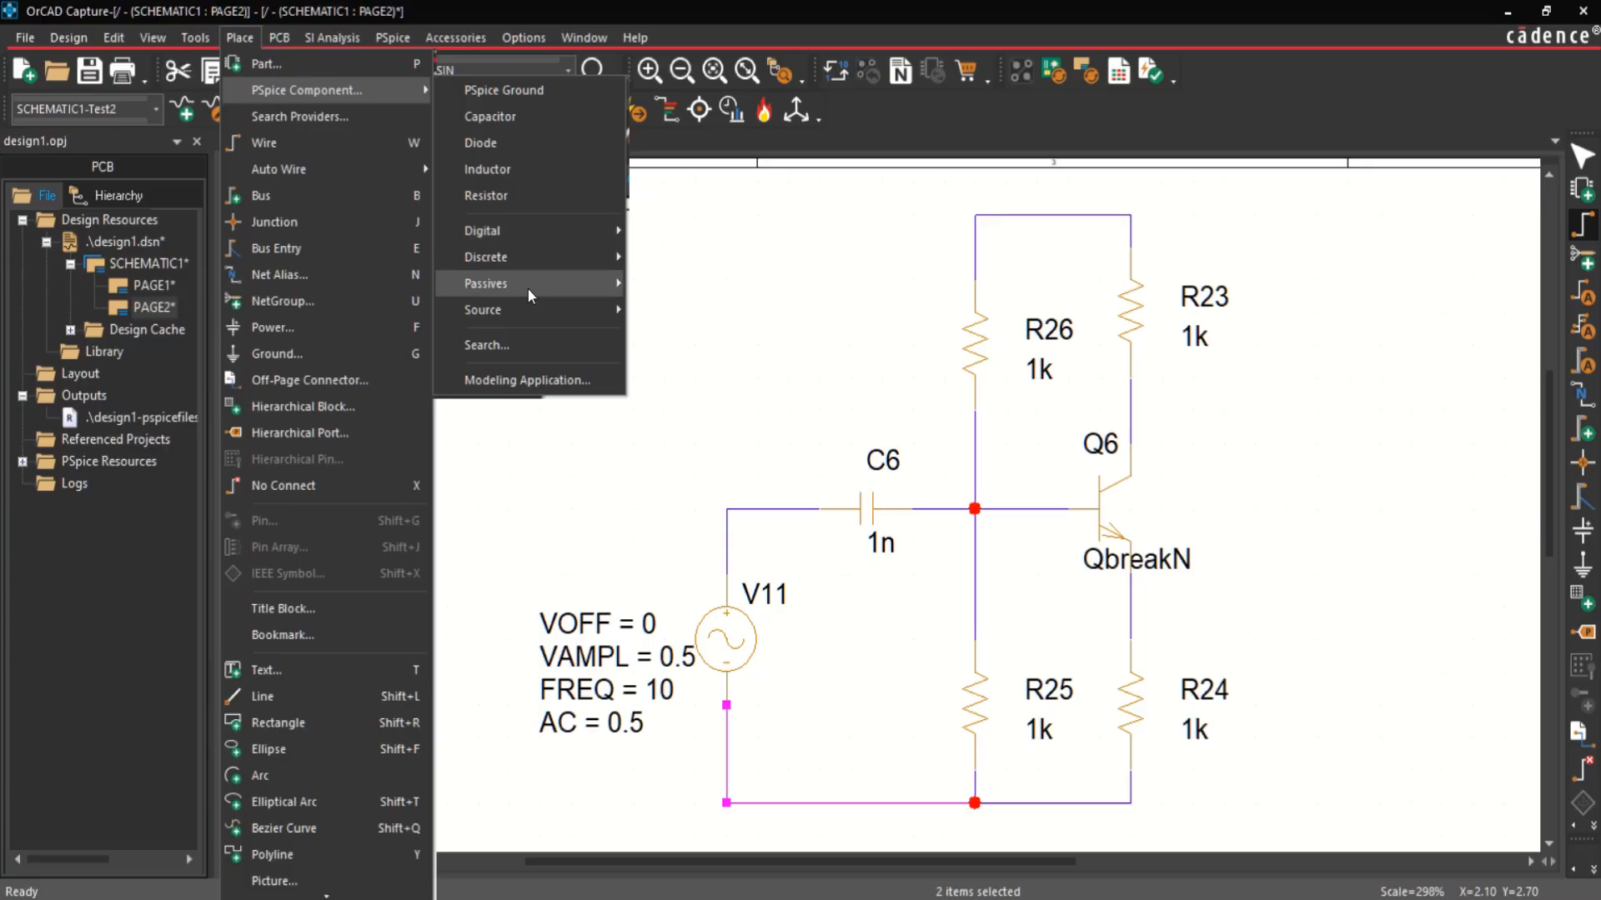
mouse_move(533, 287)
mouse_move(528, 315)
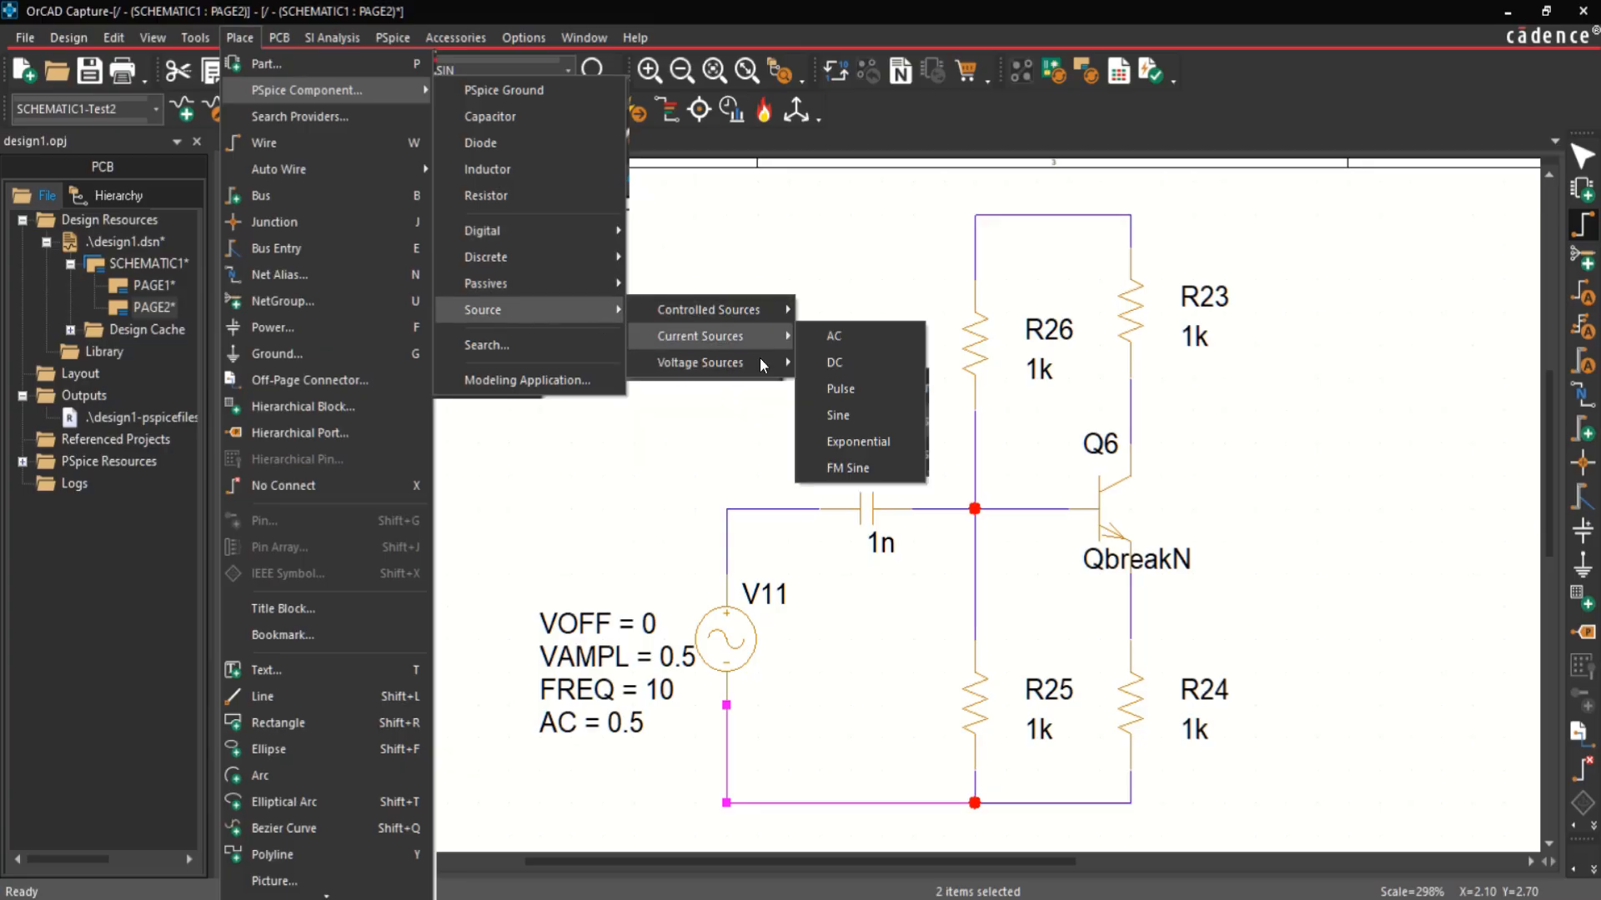
mouse_move(783, 362)
left_click(844, 384)
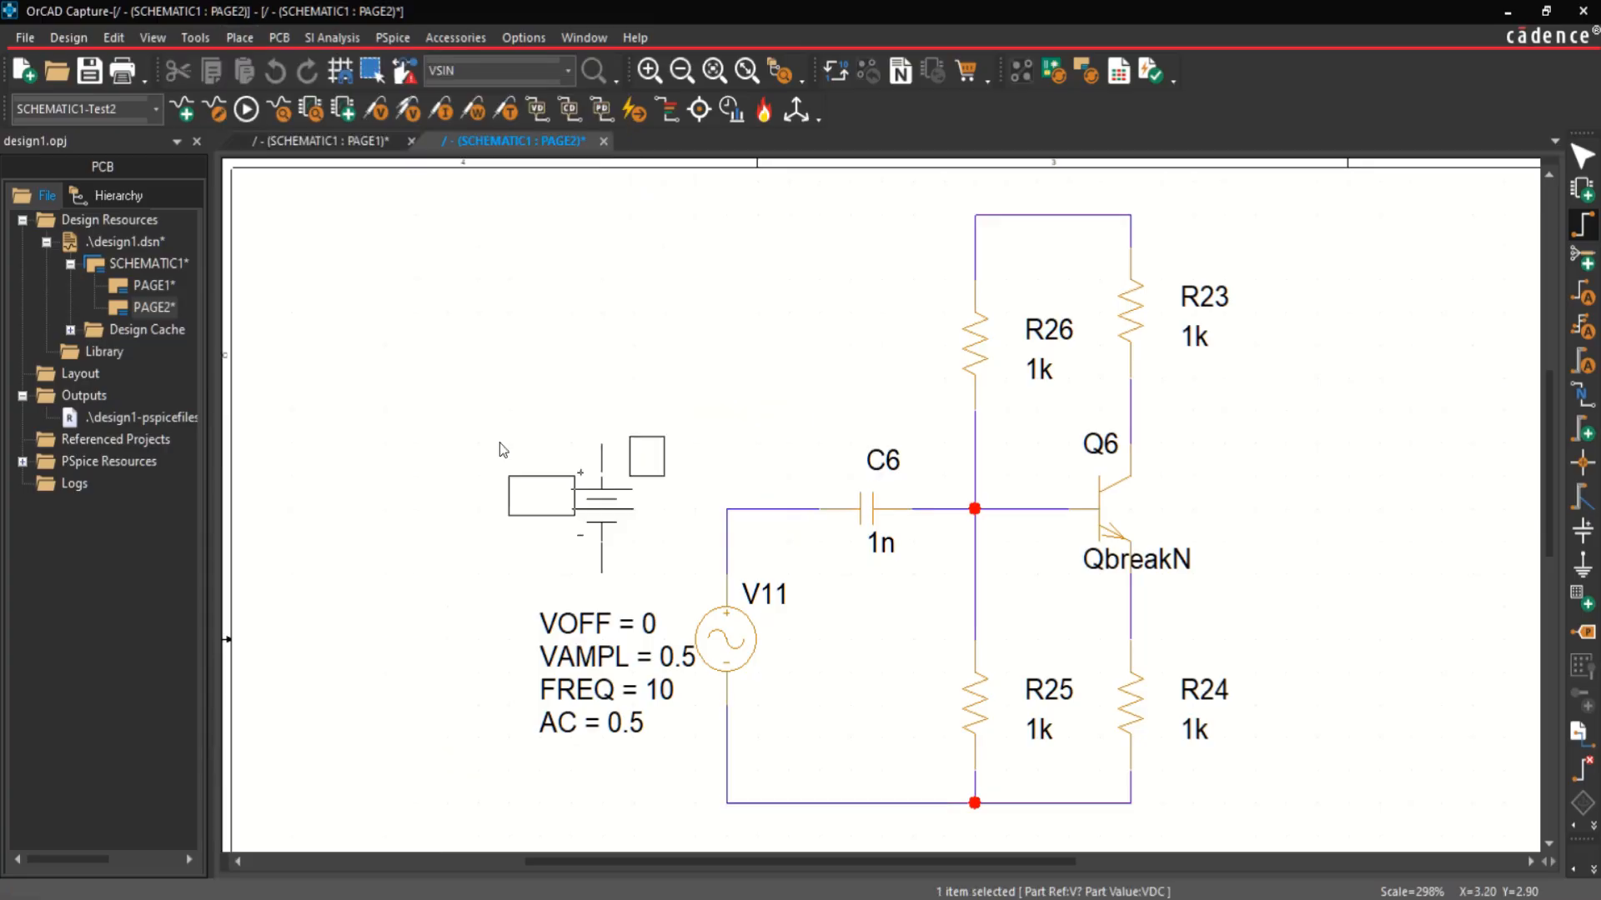
left_click(398, 457)
key("Escape")
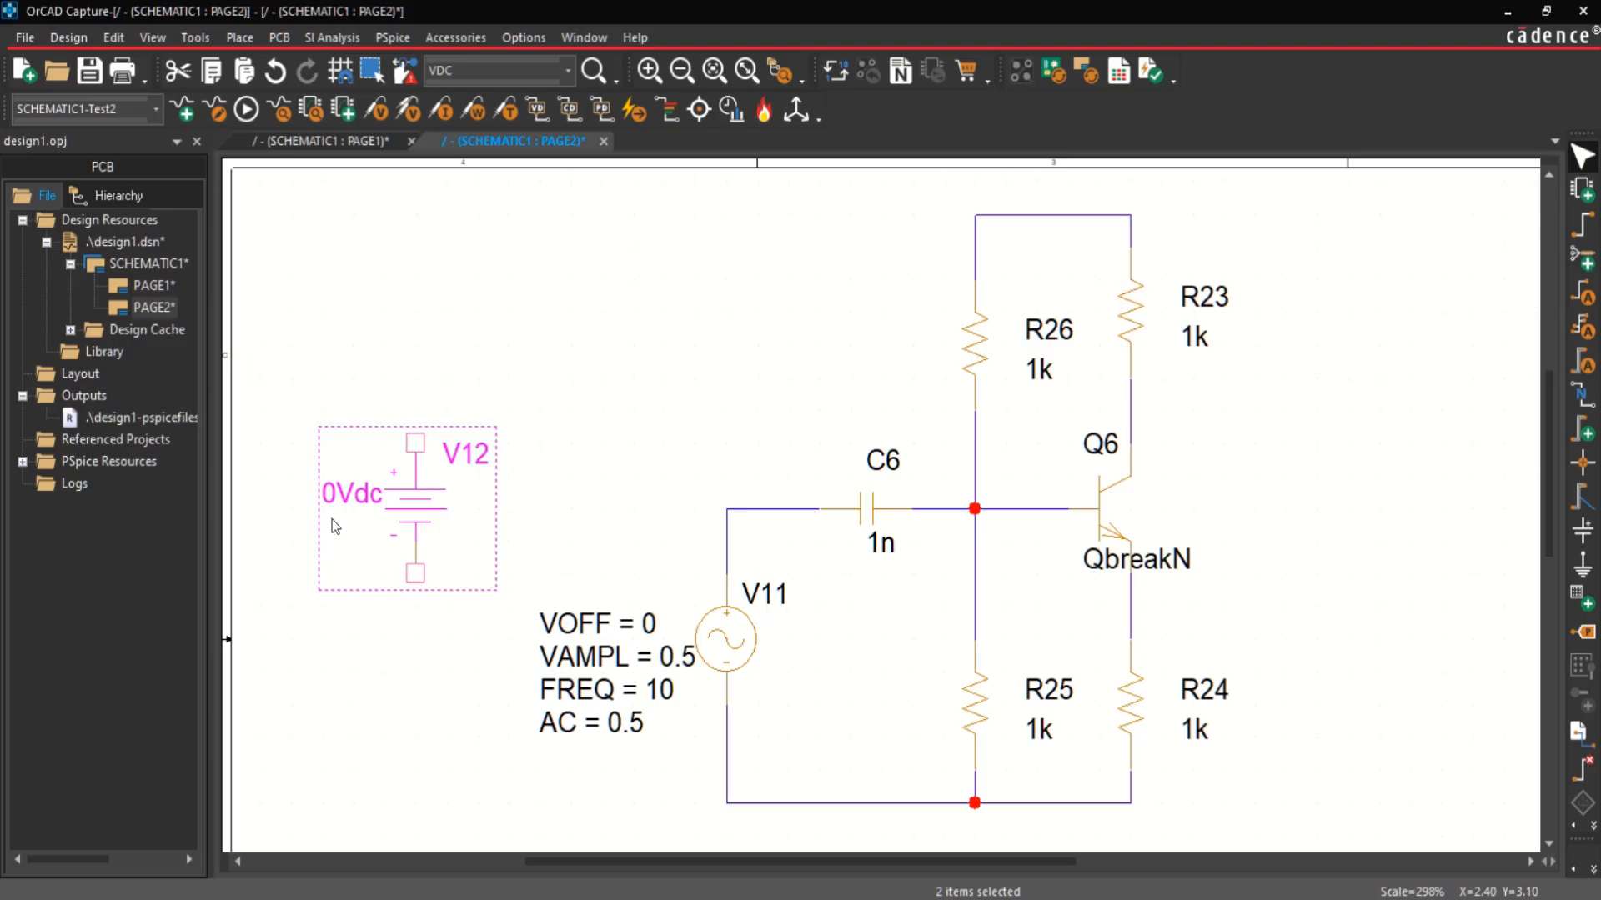
Step: Set the DC voltage source's value to 5Vdc
left_click(325, 498)
double_click(326, 498)
type("5Vdc")
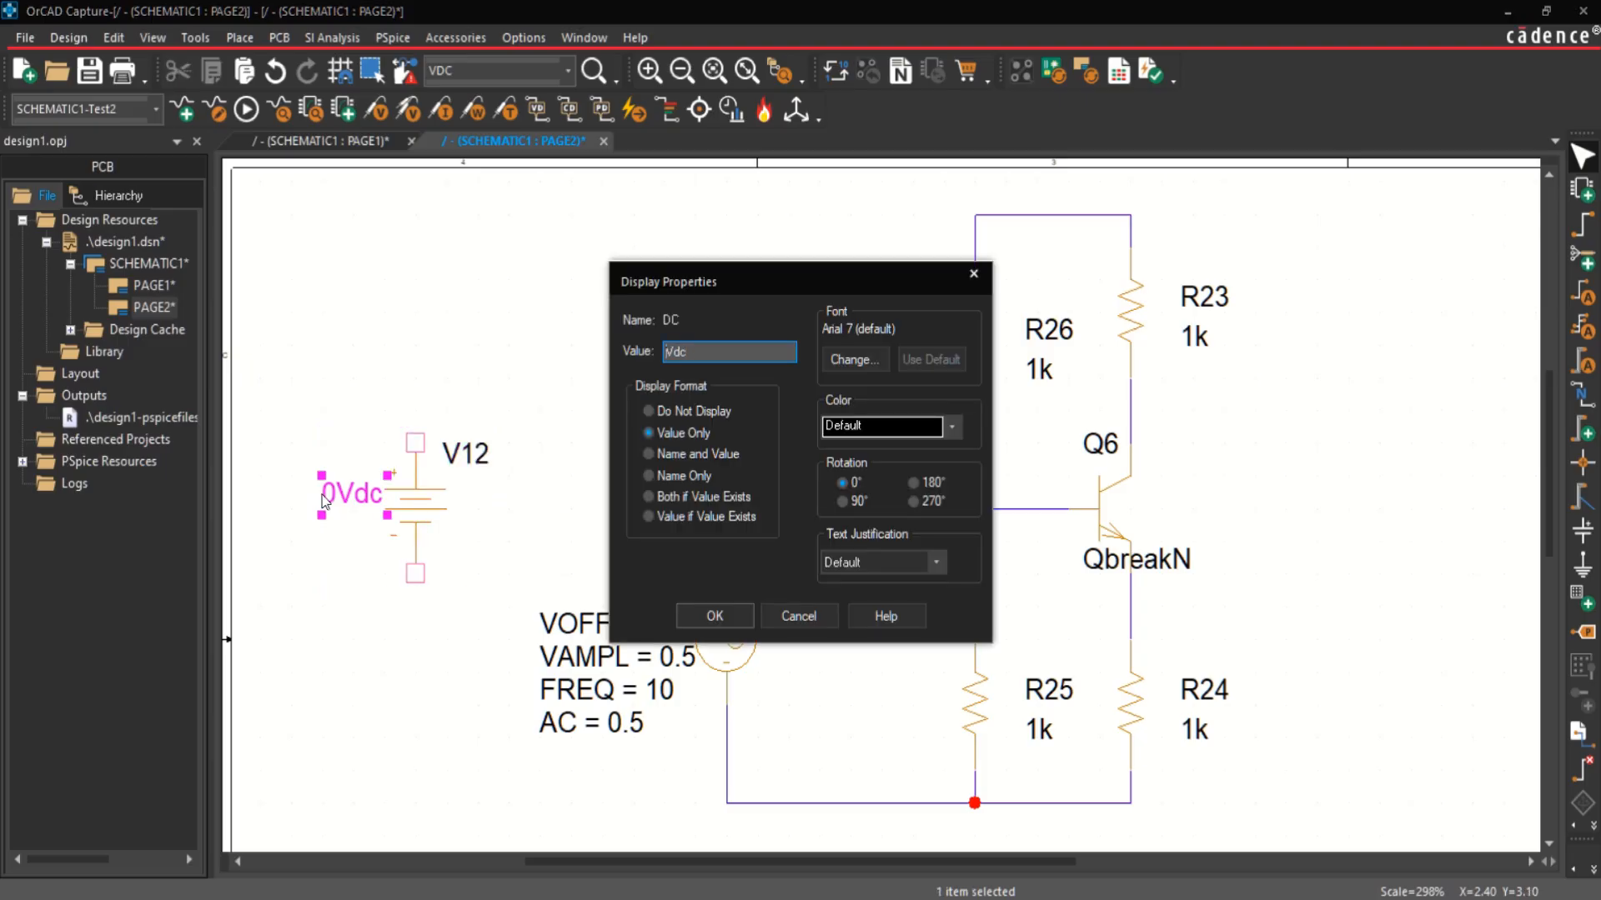
key("Return")
key("Escape")
Step: Wire the DC source's positive pin to the top rail at R26 and its negative pin to the bottom rail at V11
key("w")
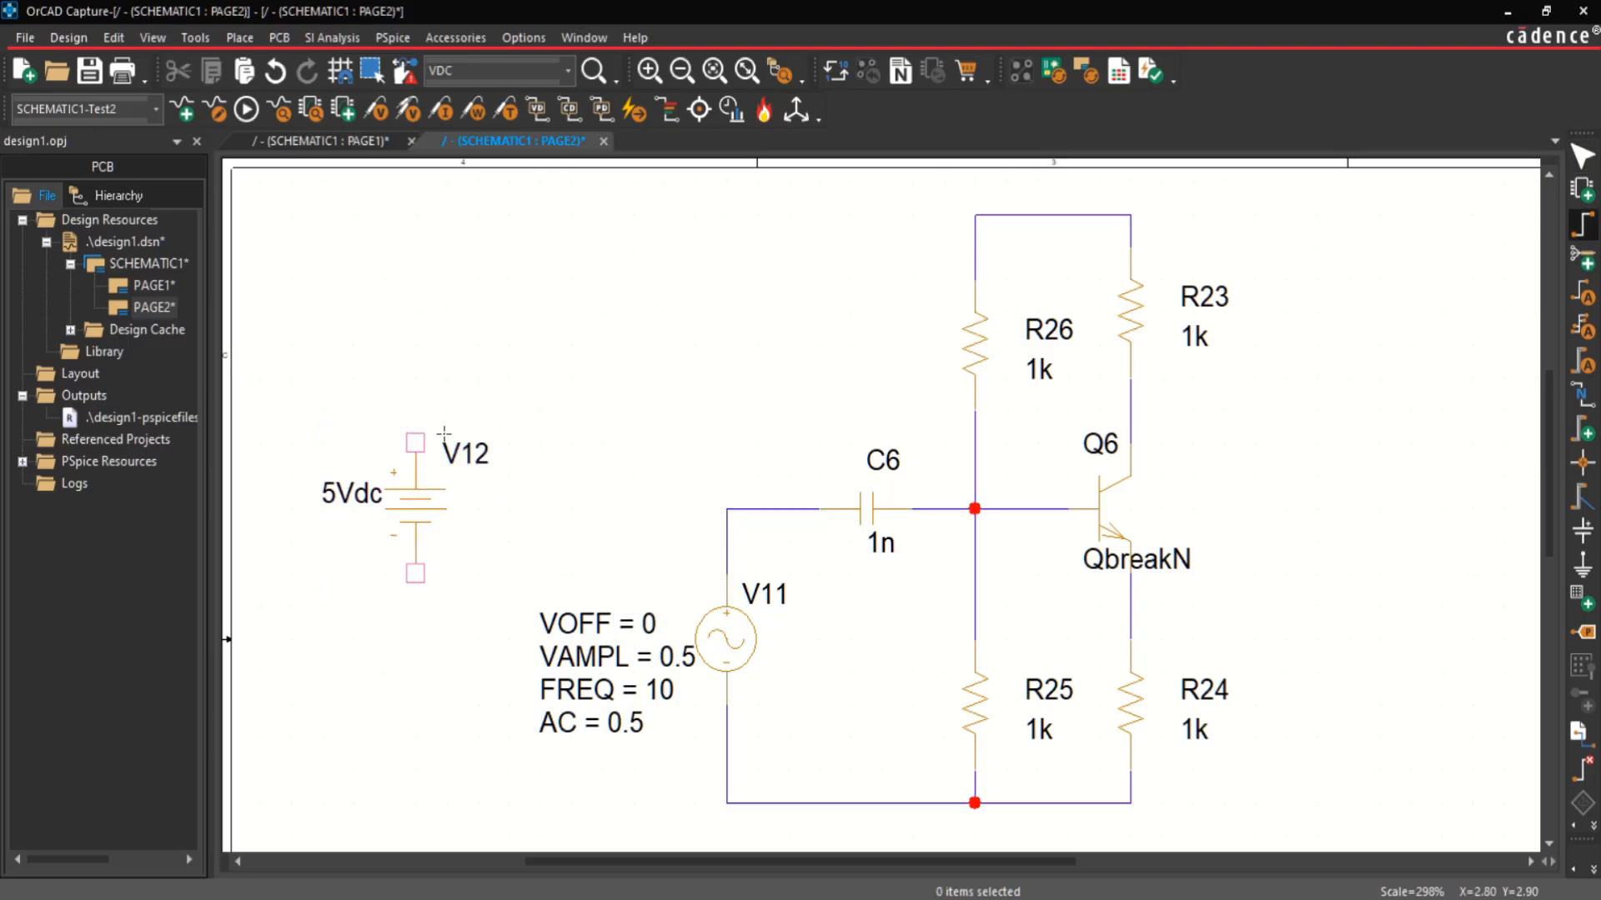
left_click(416, 440)
left_click(974, 214)
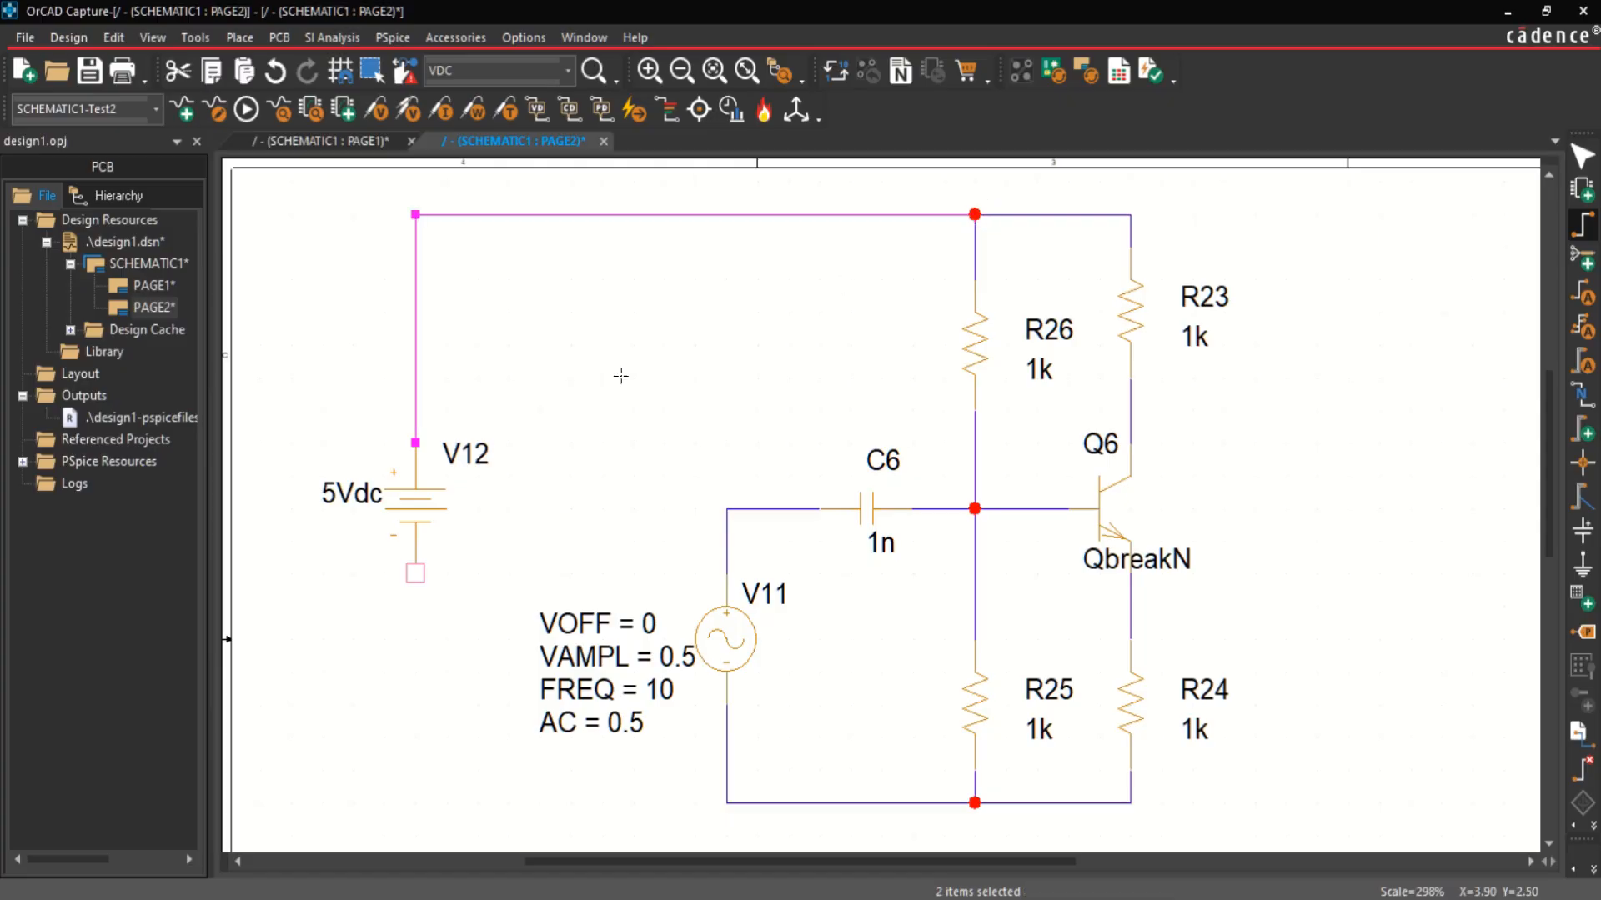
left_click(416, 577)
left_click(726, 802)
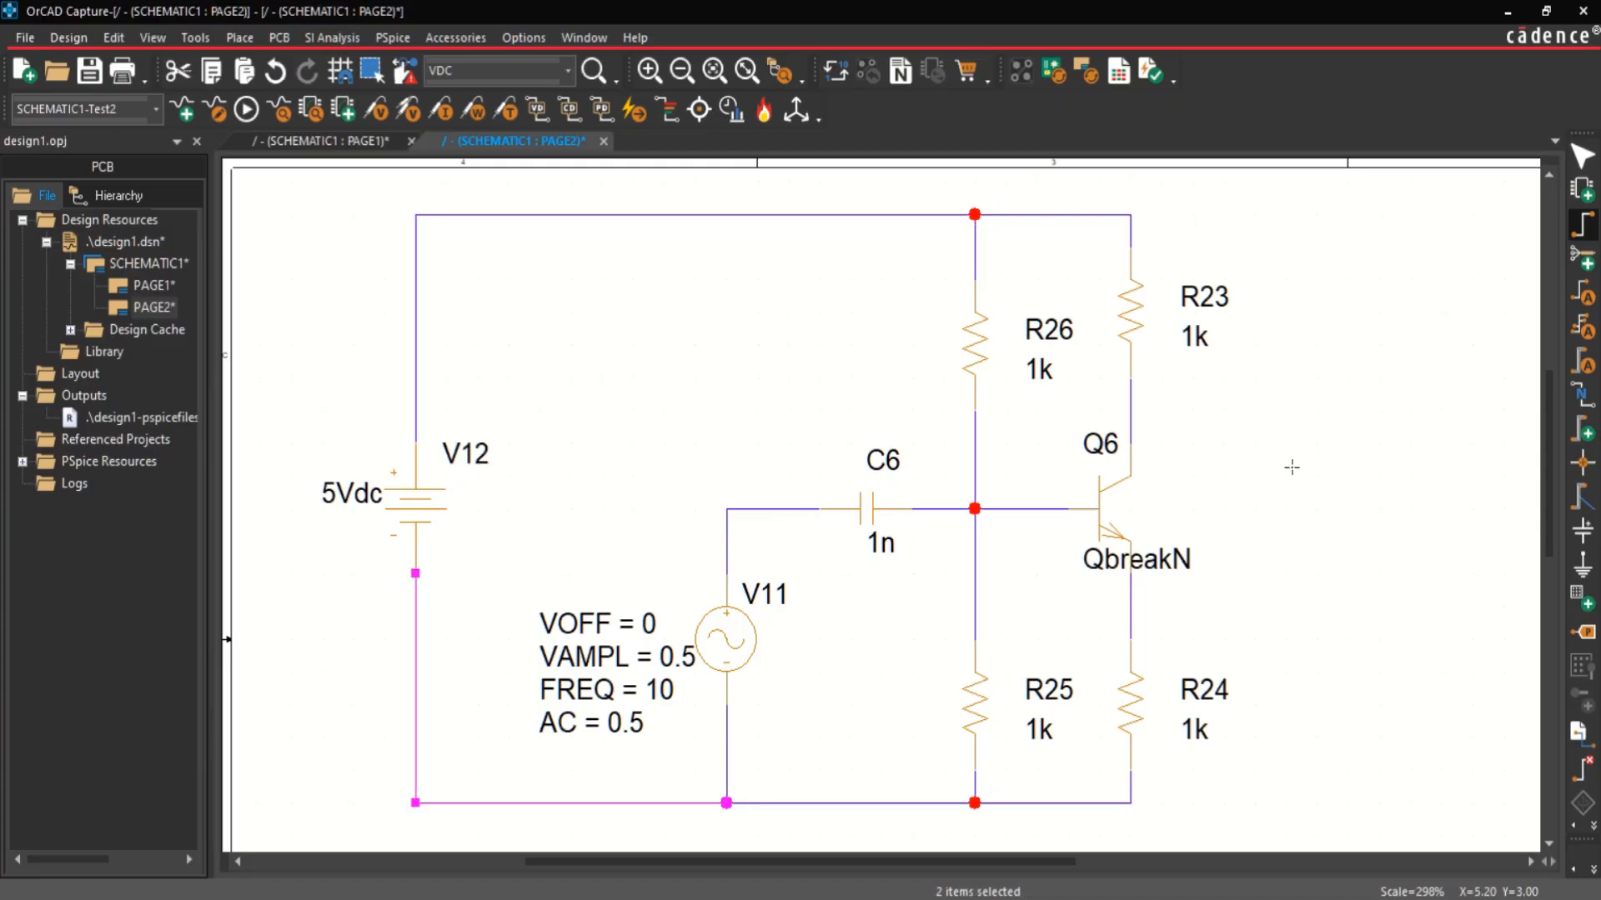
Step: Place a ground symbol named 0 just below the bottom rail, between V11 and R25
scroll(1009, 467, "down", 2)
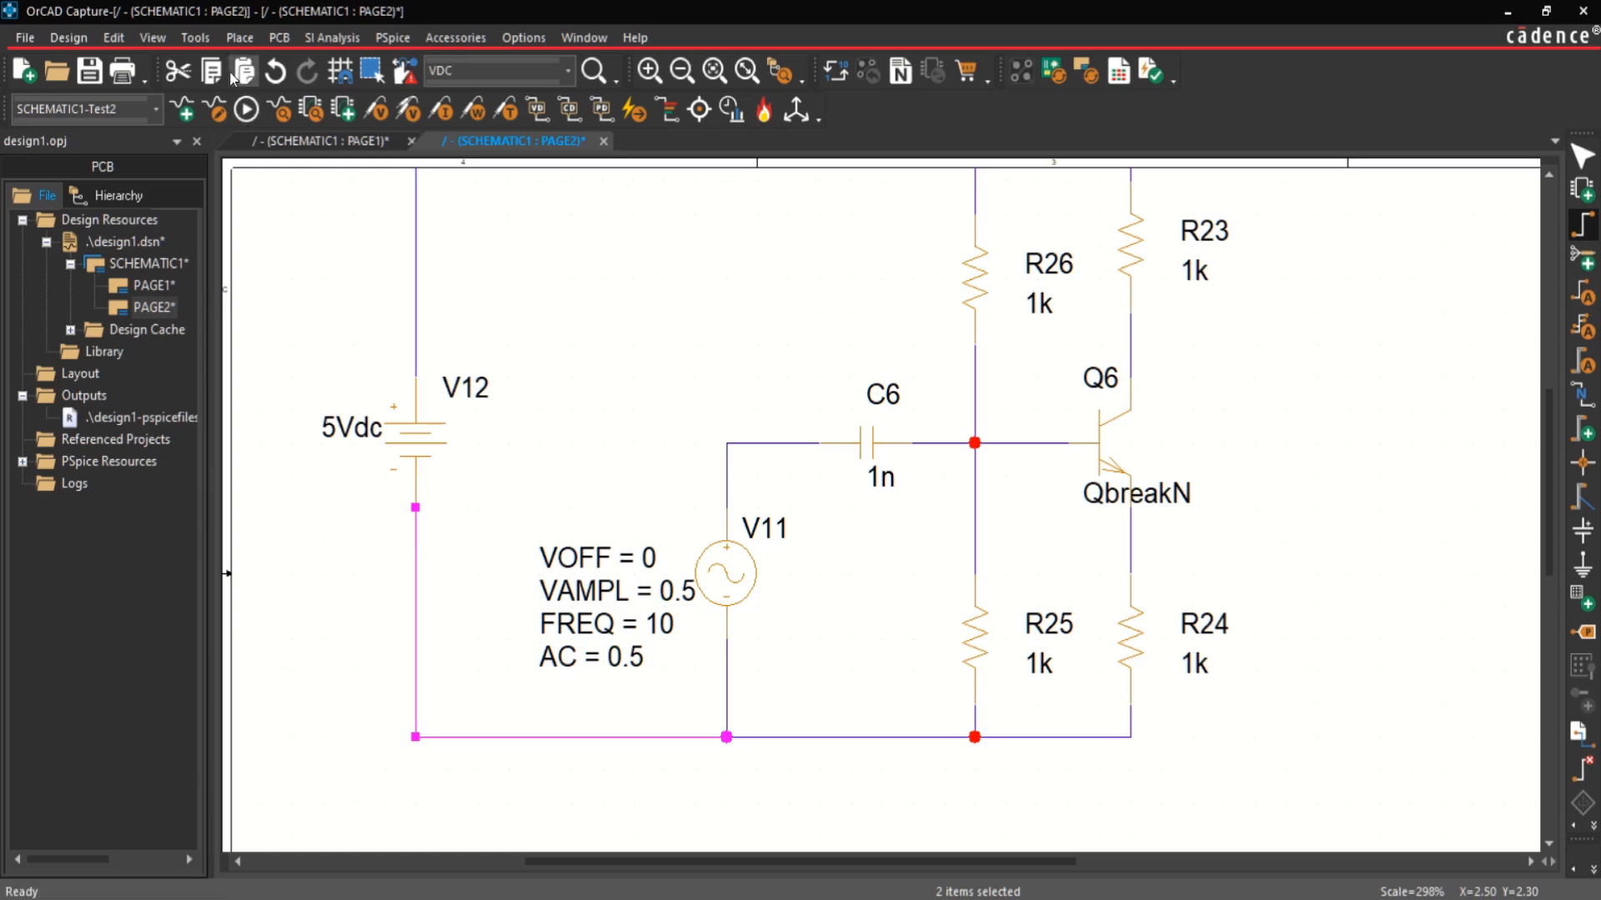
left_click(239, 39)
left_click(316, 359)
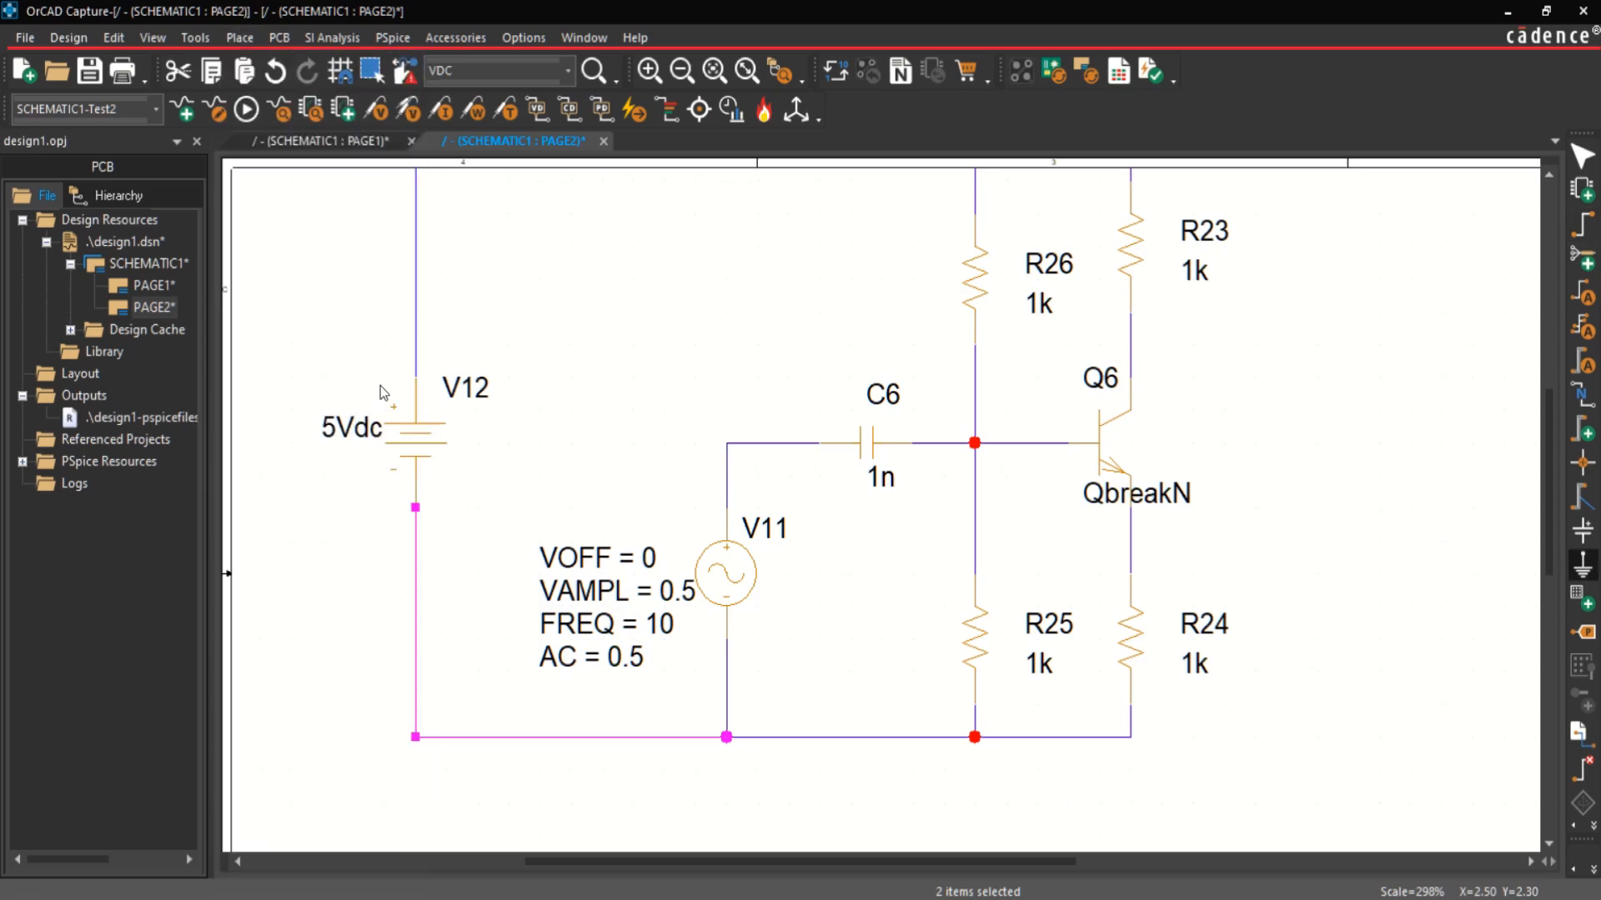
left_click(670, 375)
left_click(942, 325)
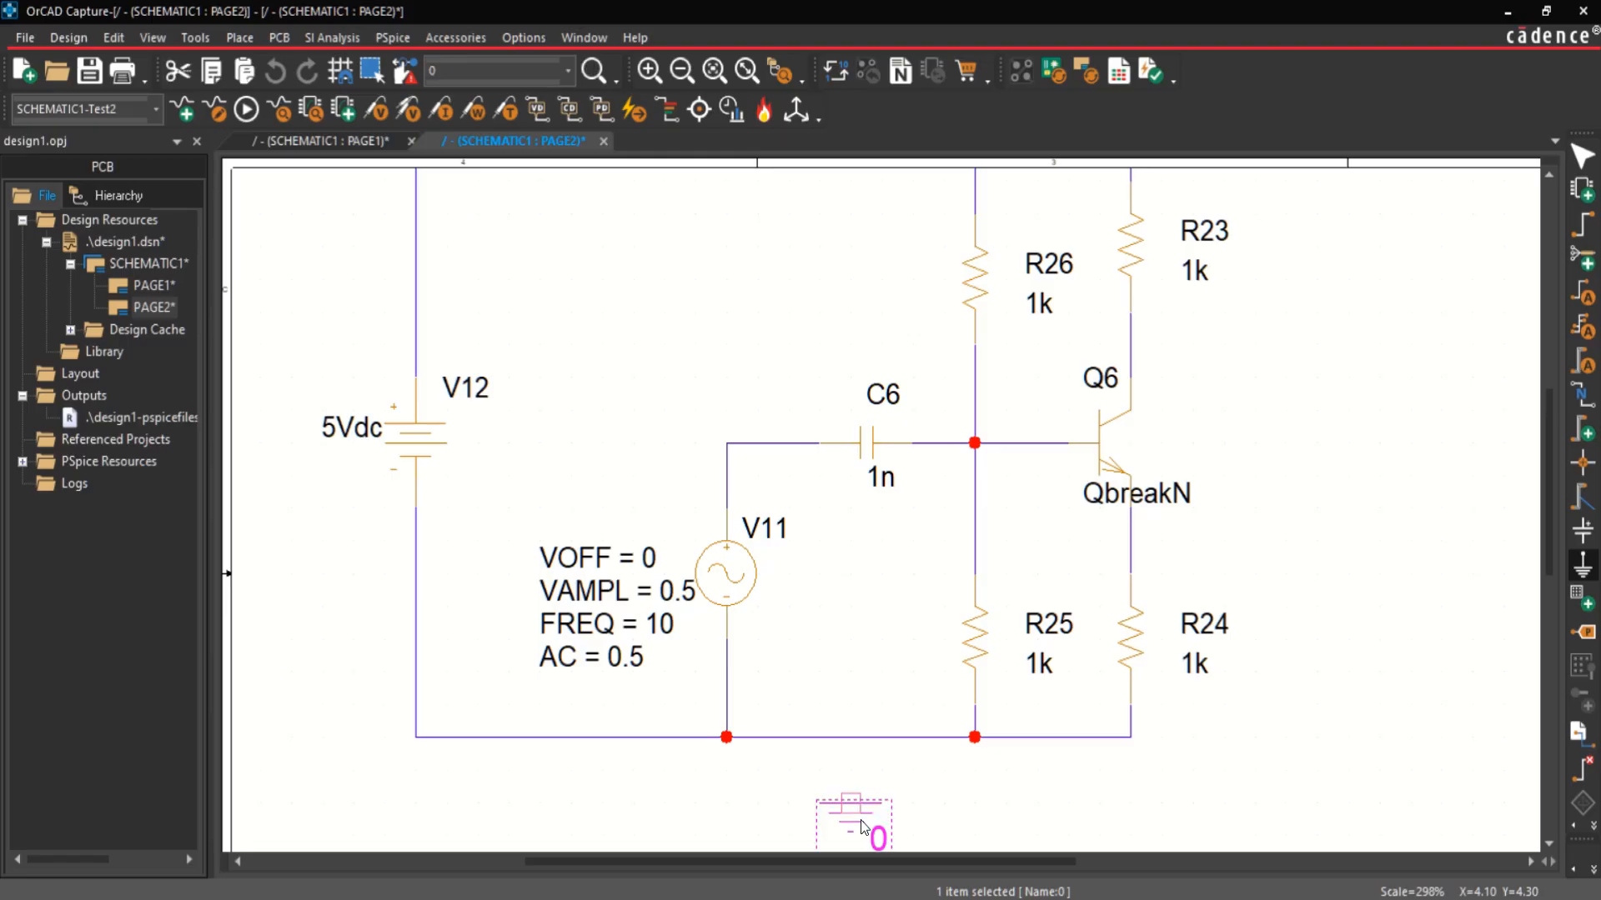
key("Escape")
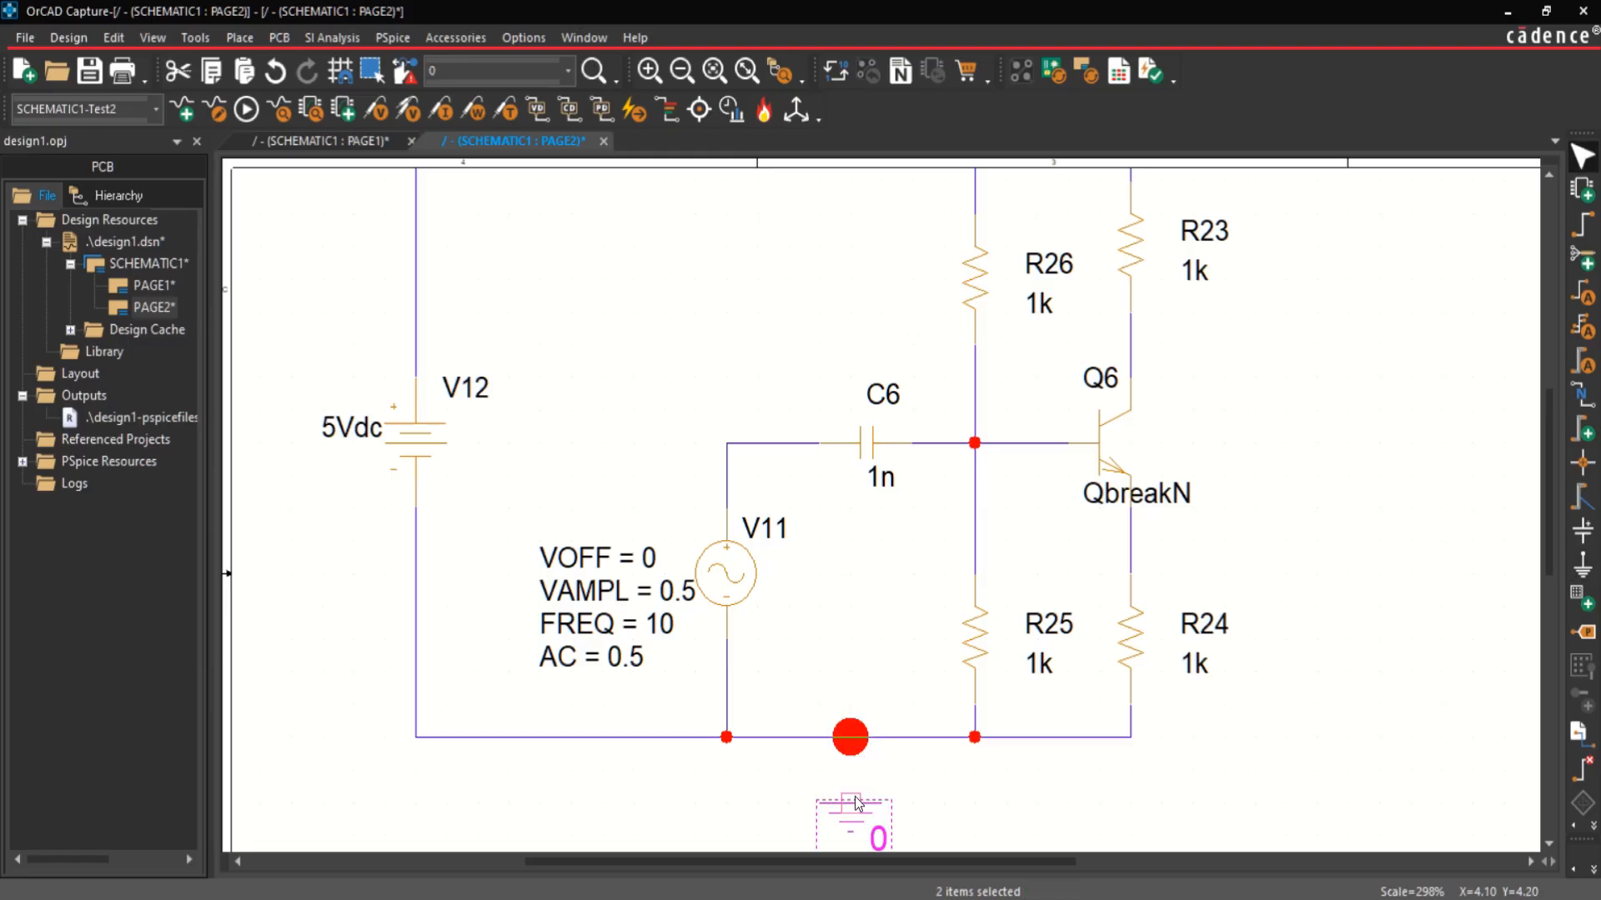
key("Escape")
Step: Wire the ground symbol up to the circuit's bottom rail
key("w")
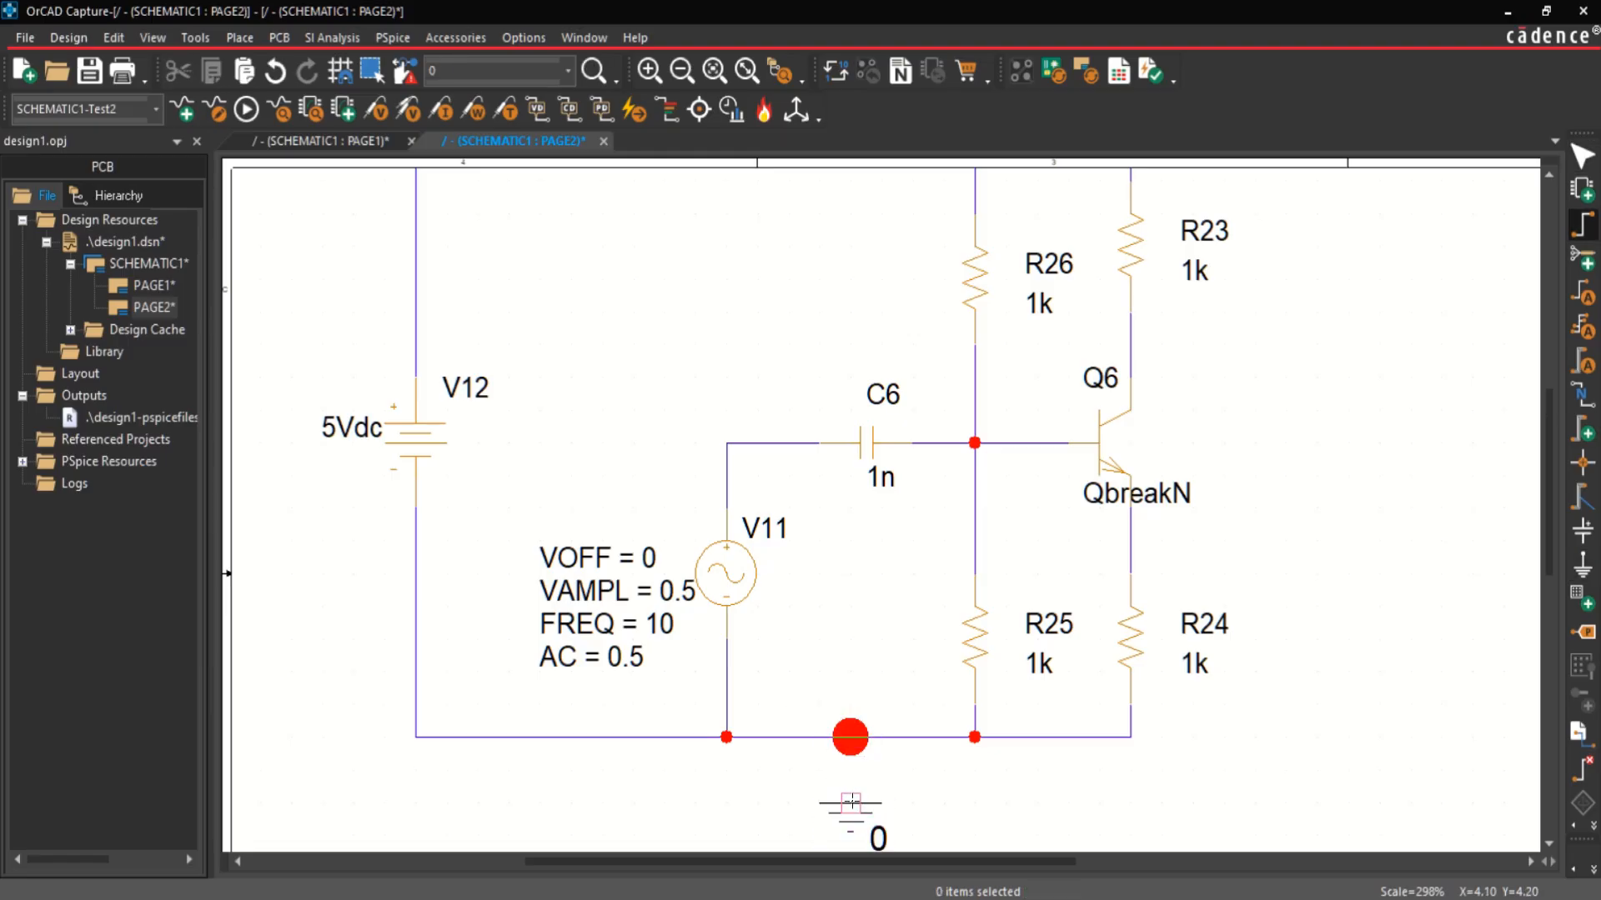
left_click(851, 796)
left_click(847, 737)
key("Escape")
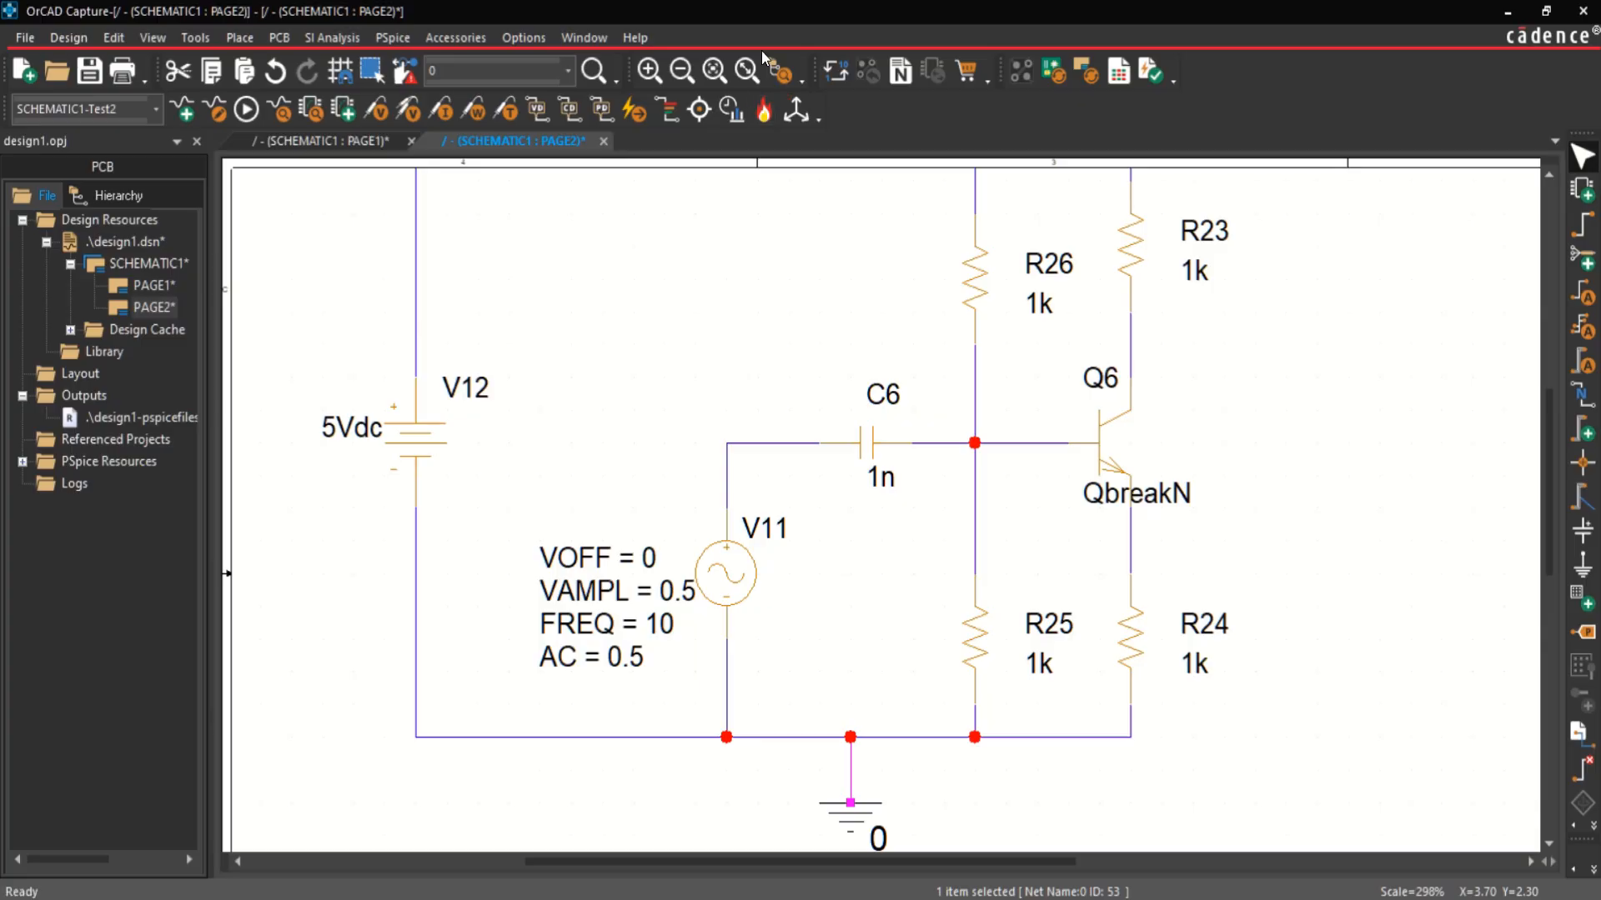
Step: Rename the collector resistor R23 as RE
left_click(744, 72)
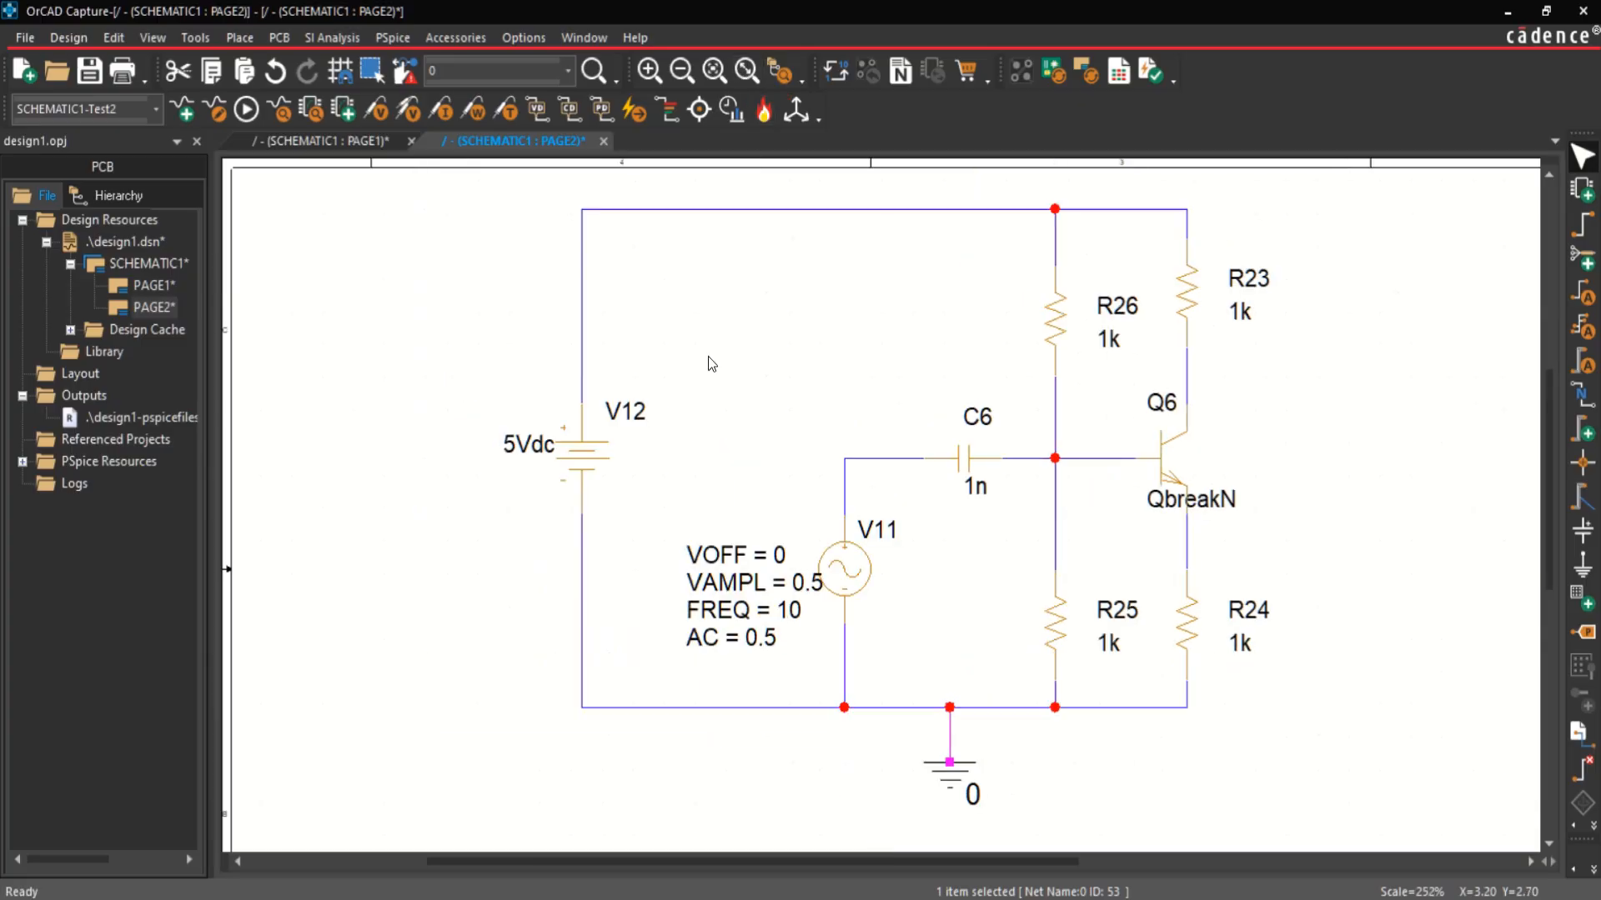
double_click(1250, 279)
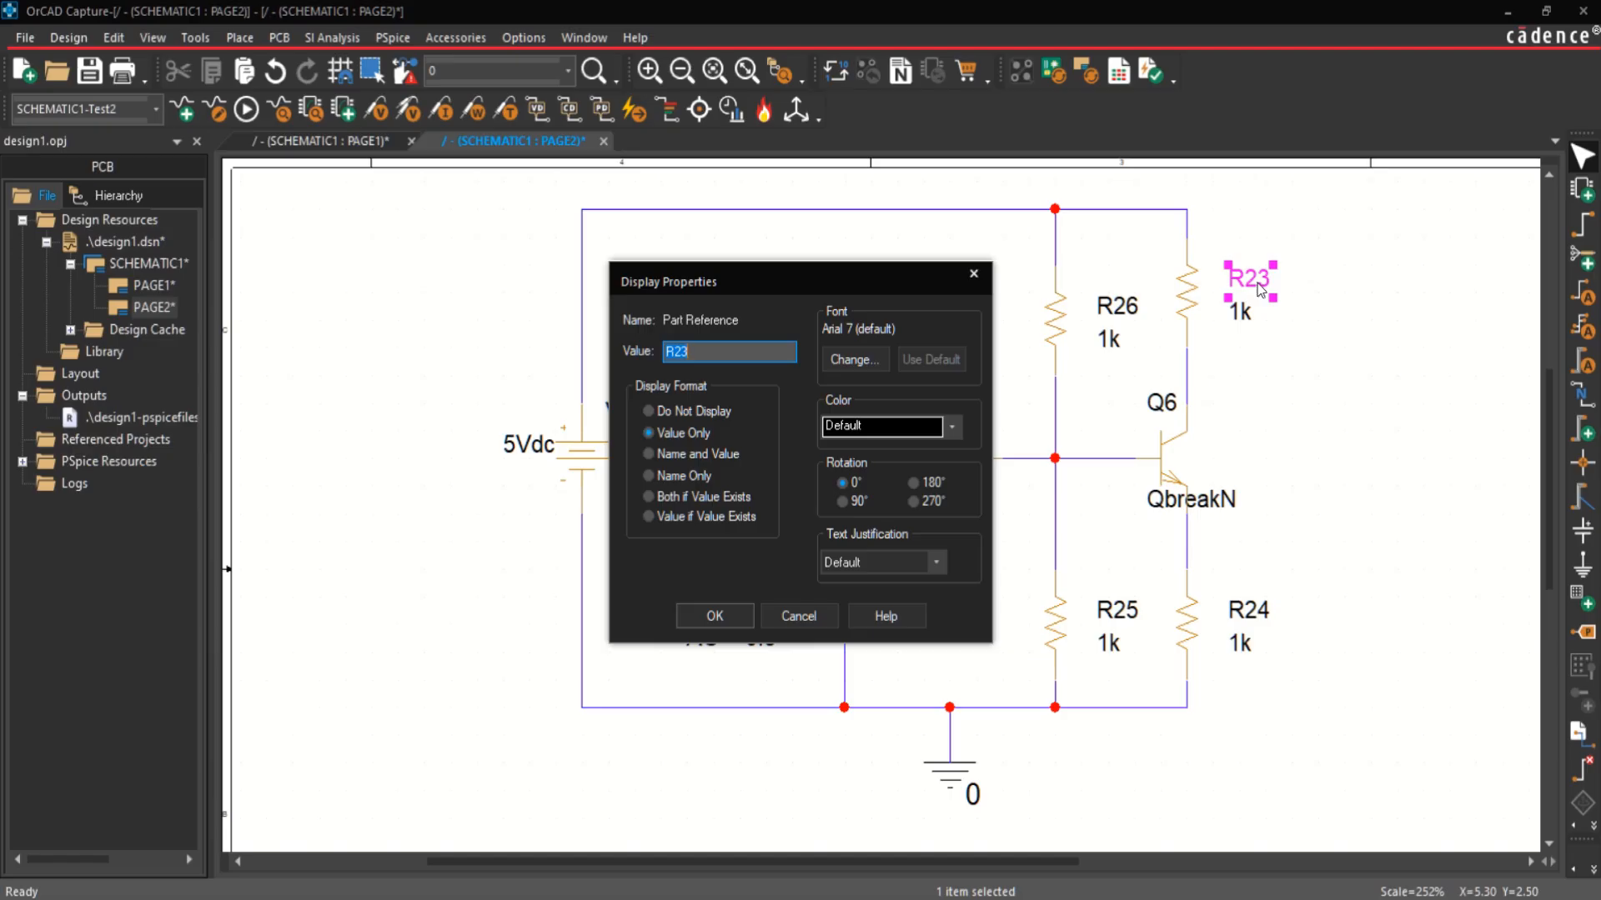
type("R2ER")
key("BackSpace")
key("BackSpace")
type("E")
key("Return")
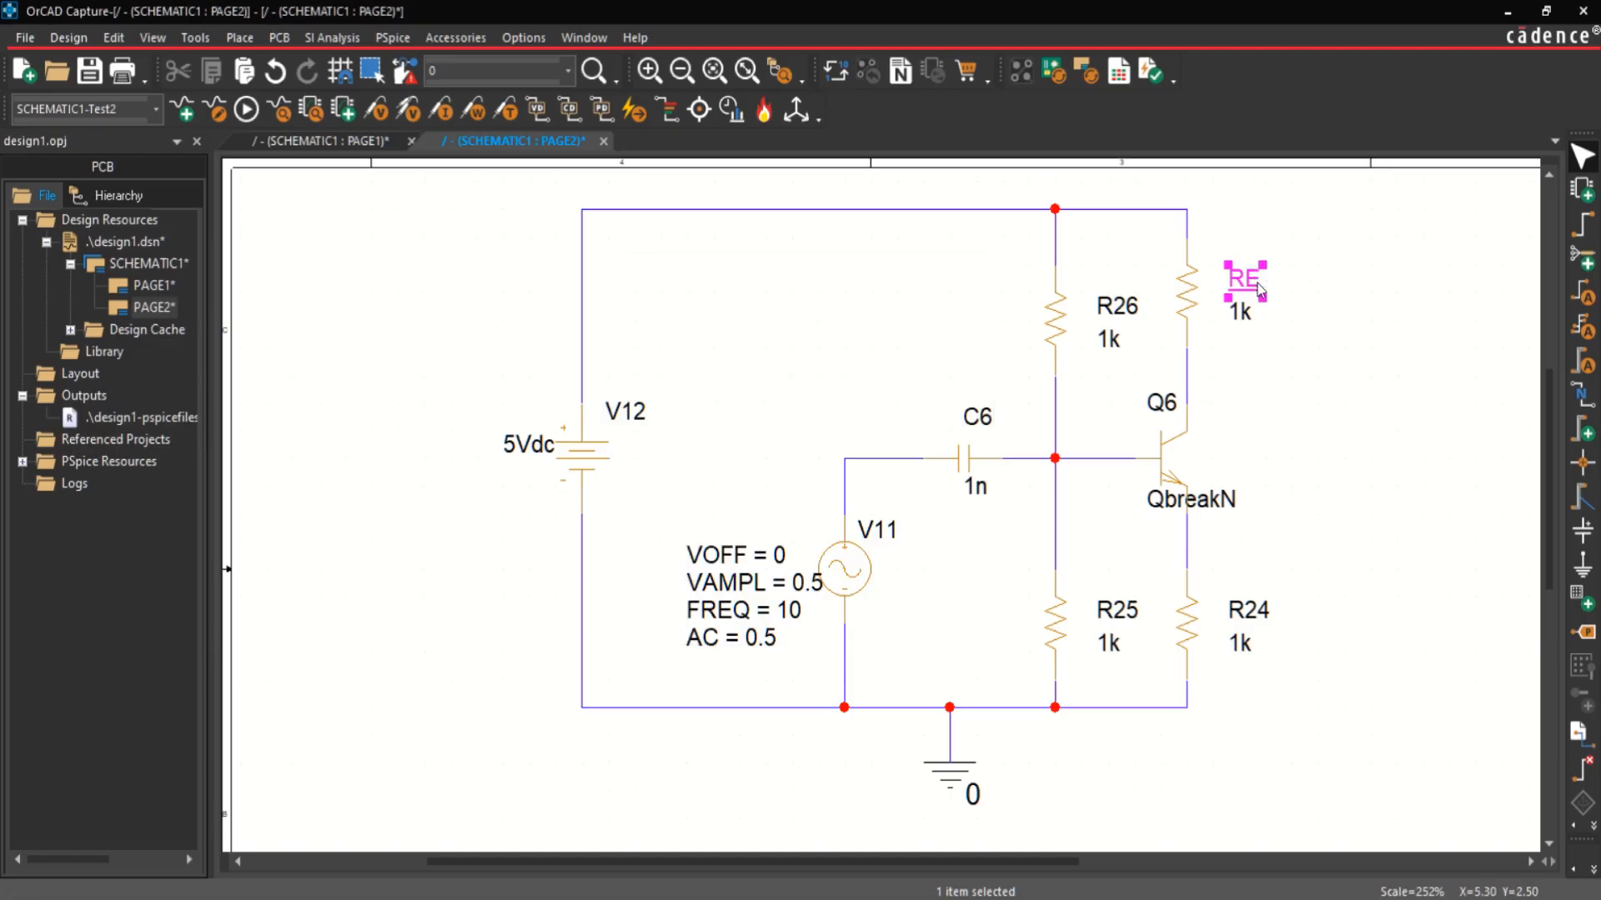
Step: Change the collector resistor's part reference to RC
double_click(1260, 290)
key("BackSpace")
type("C")
key("Return")
Step: Rename the emitter resistor R24 as RE
double_click(1255, 614)
type("R")
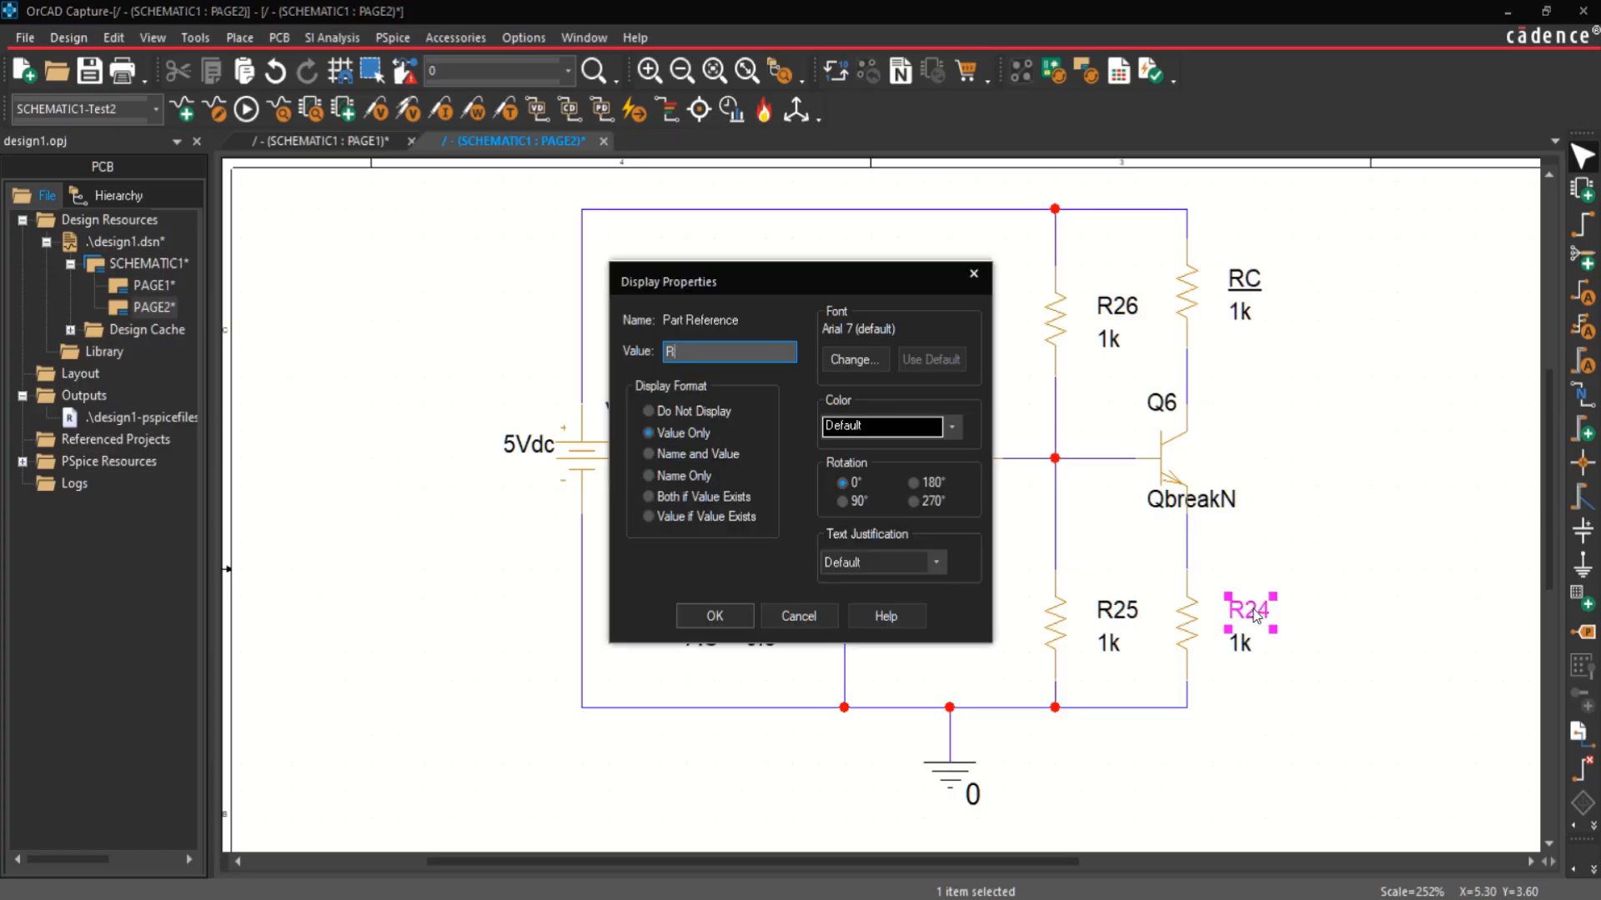
type("E")
key("Return")
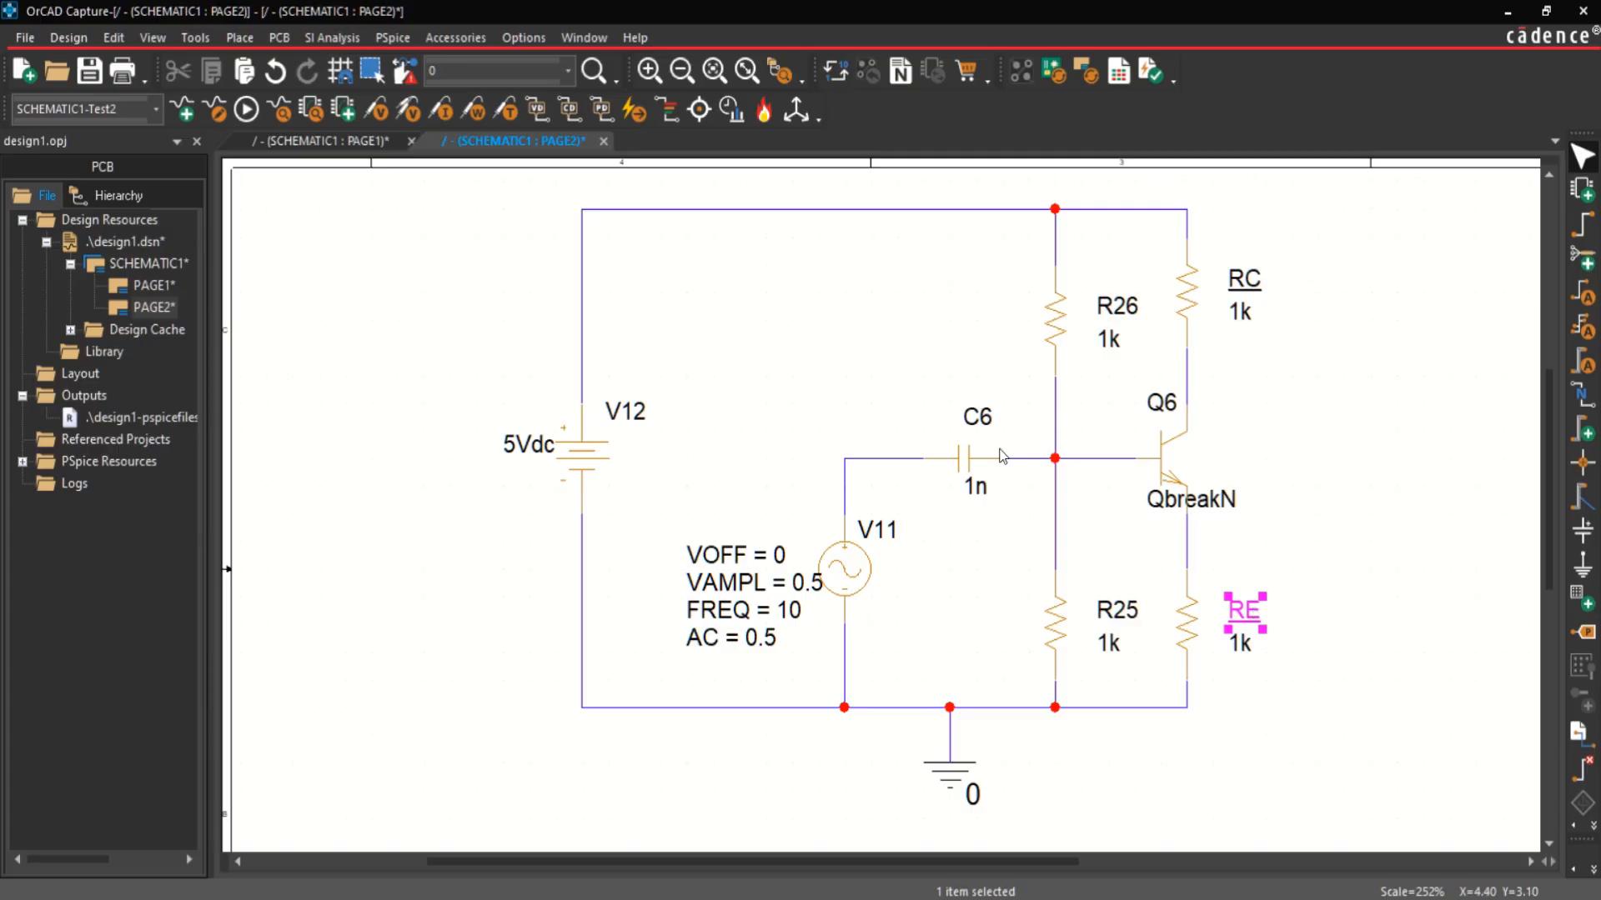
Step: Set the value of coupling capacitor C6 to 0.6u
double_click(975, 487)
type("0.")
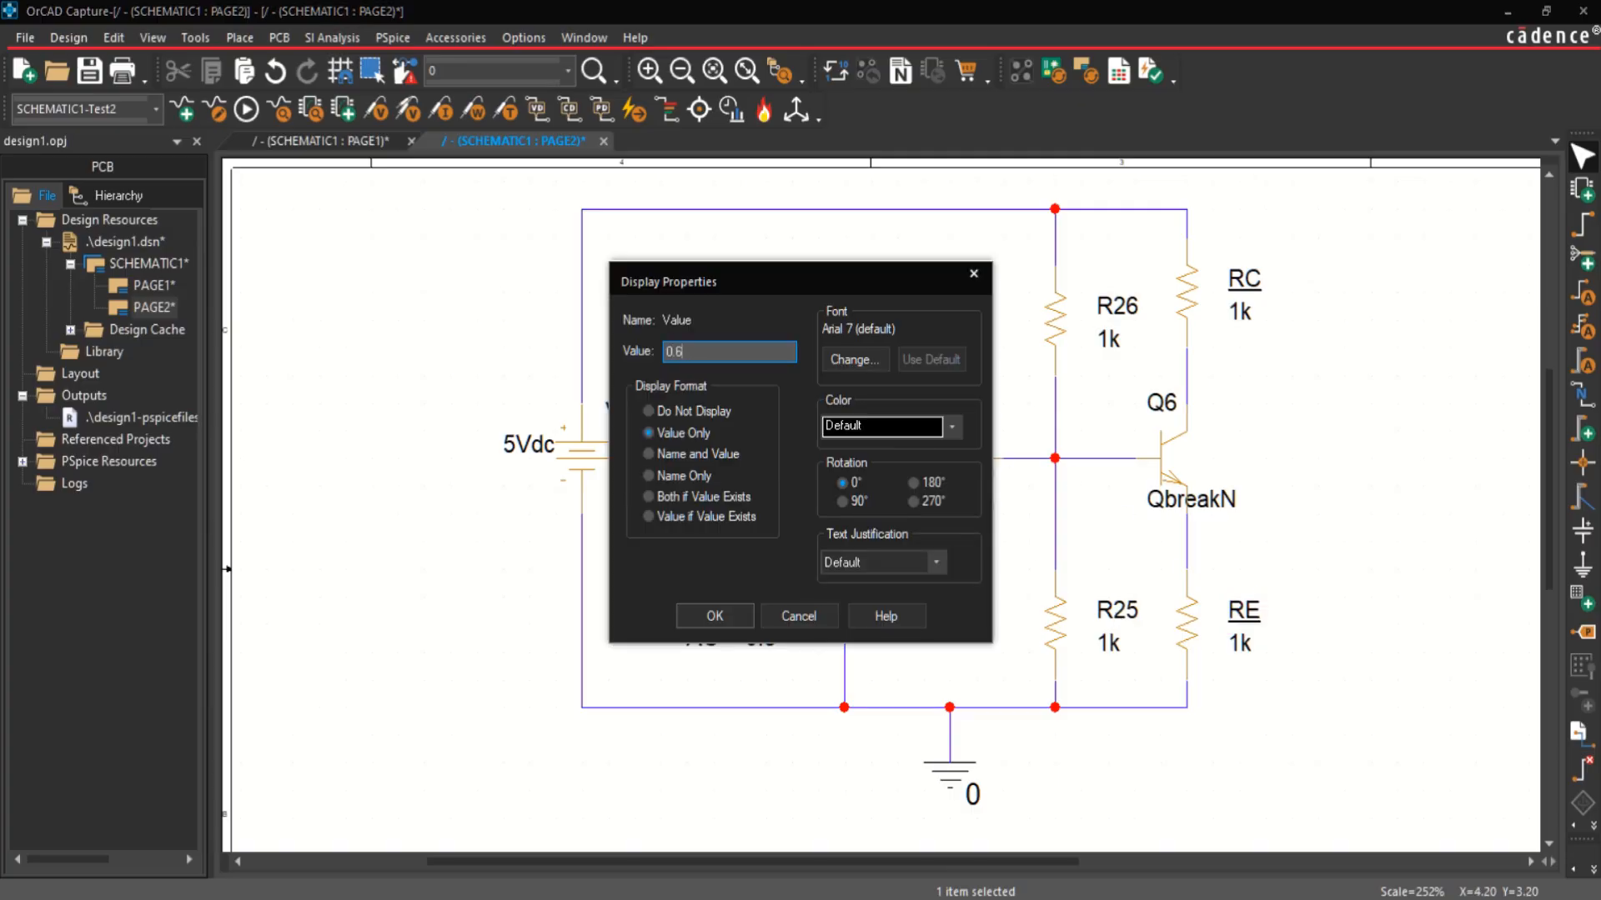
type("6u")
key("Return")
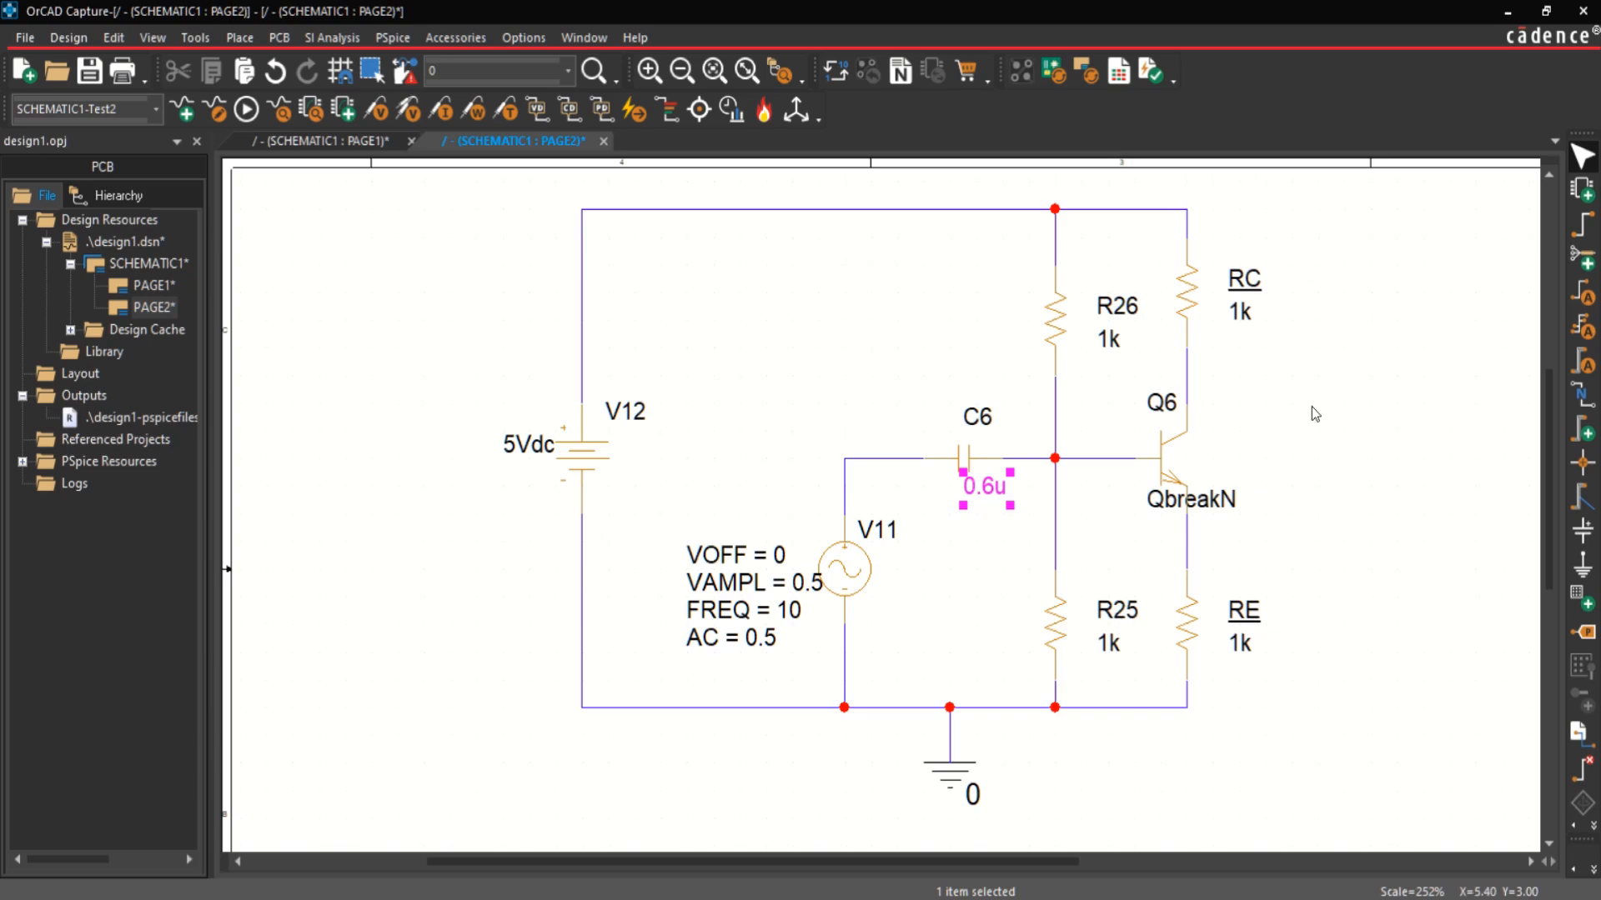
Step: Set the emitter resistor RE to 10k and the collector resistor RC to 40k
double_click(1237, 643)
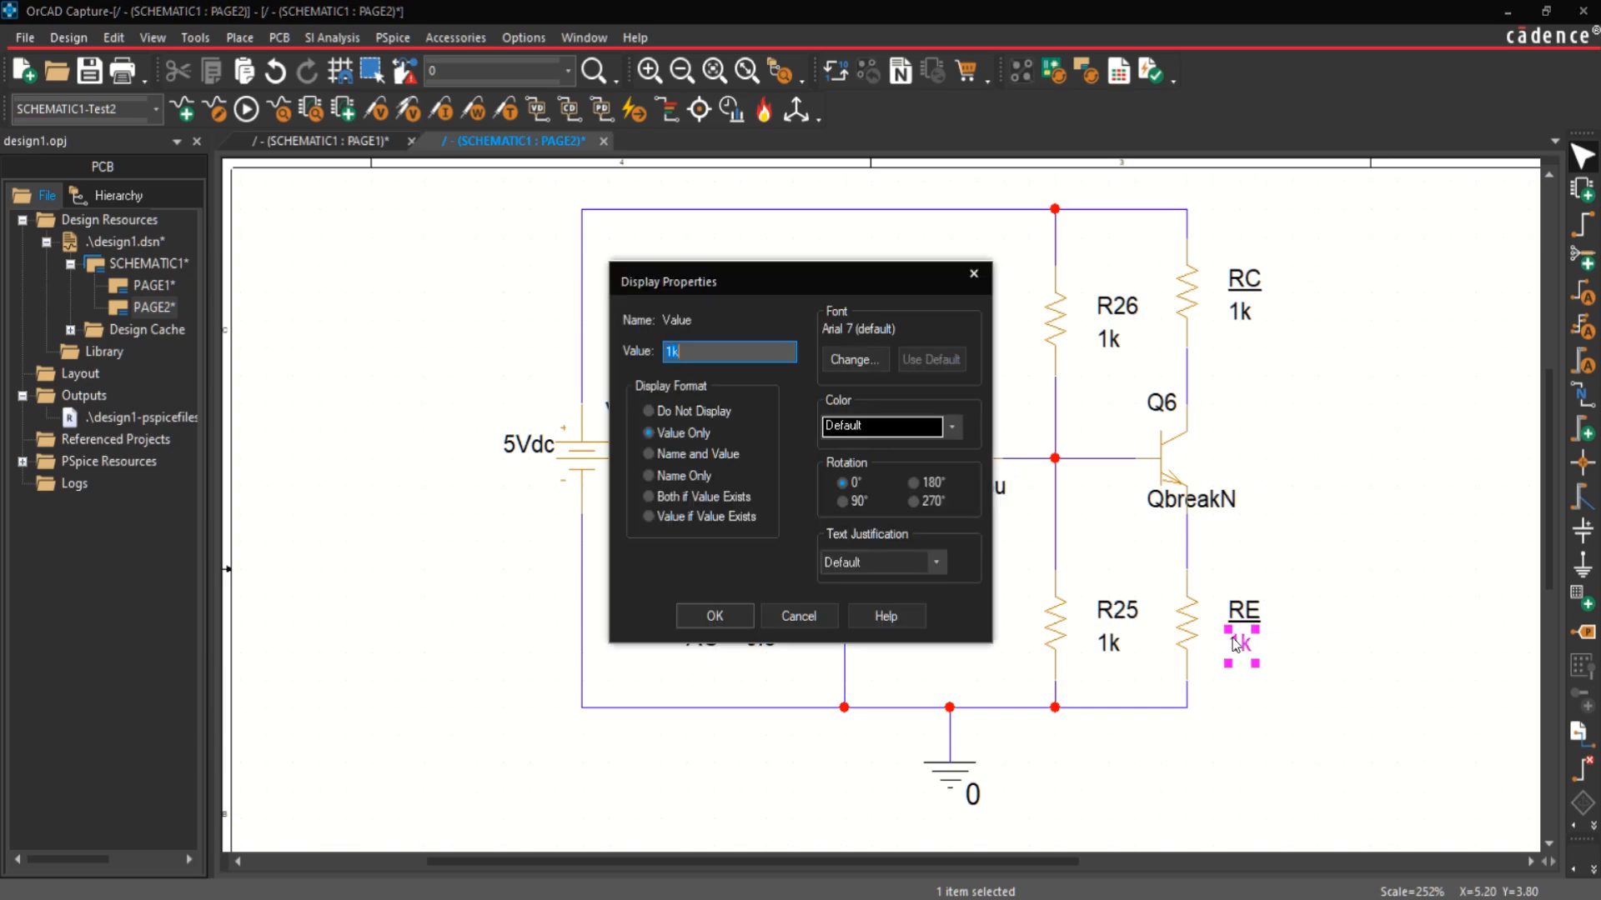
type("10")
key("Return")
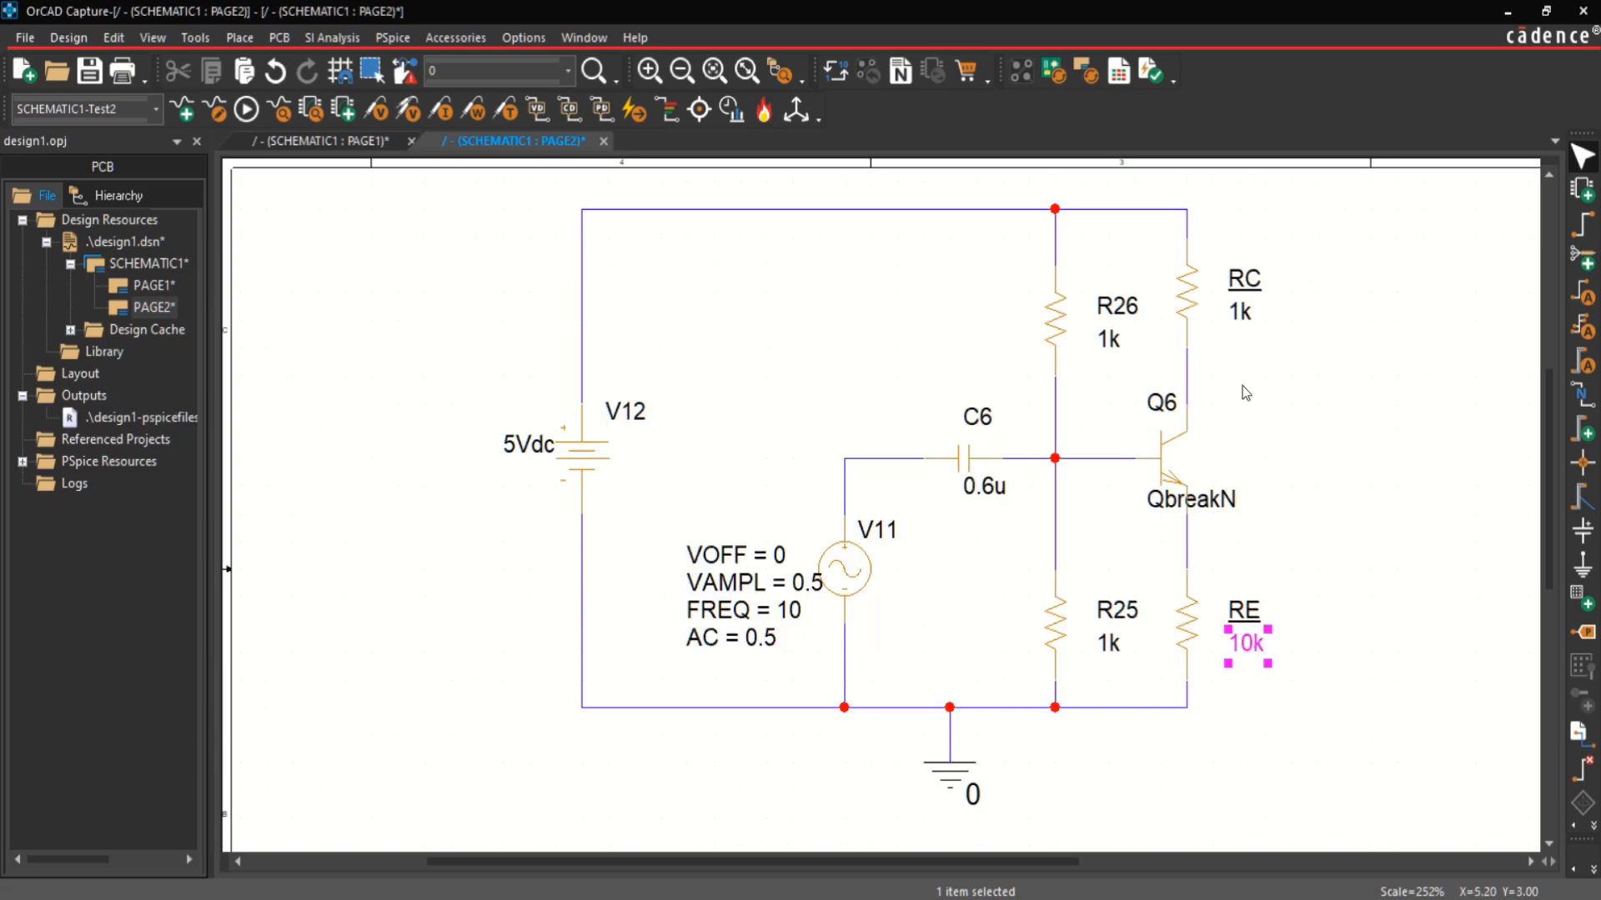
double_click(1242, 315)
type("40")
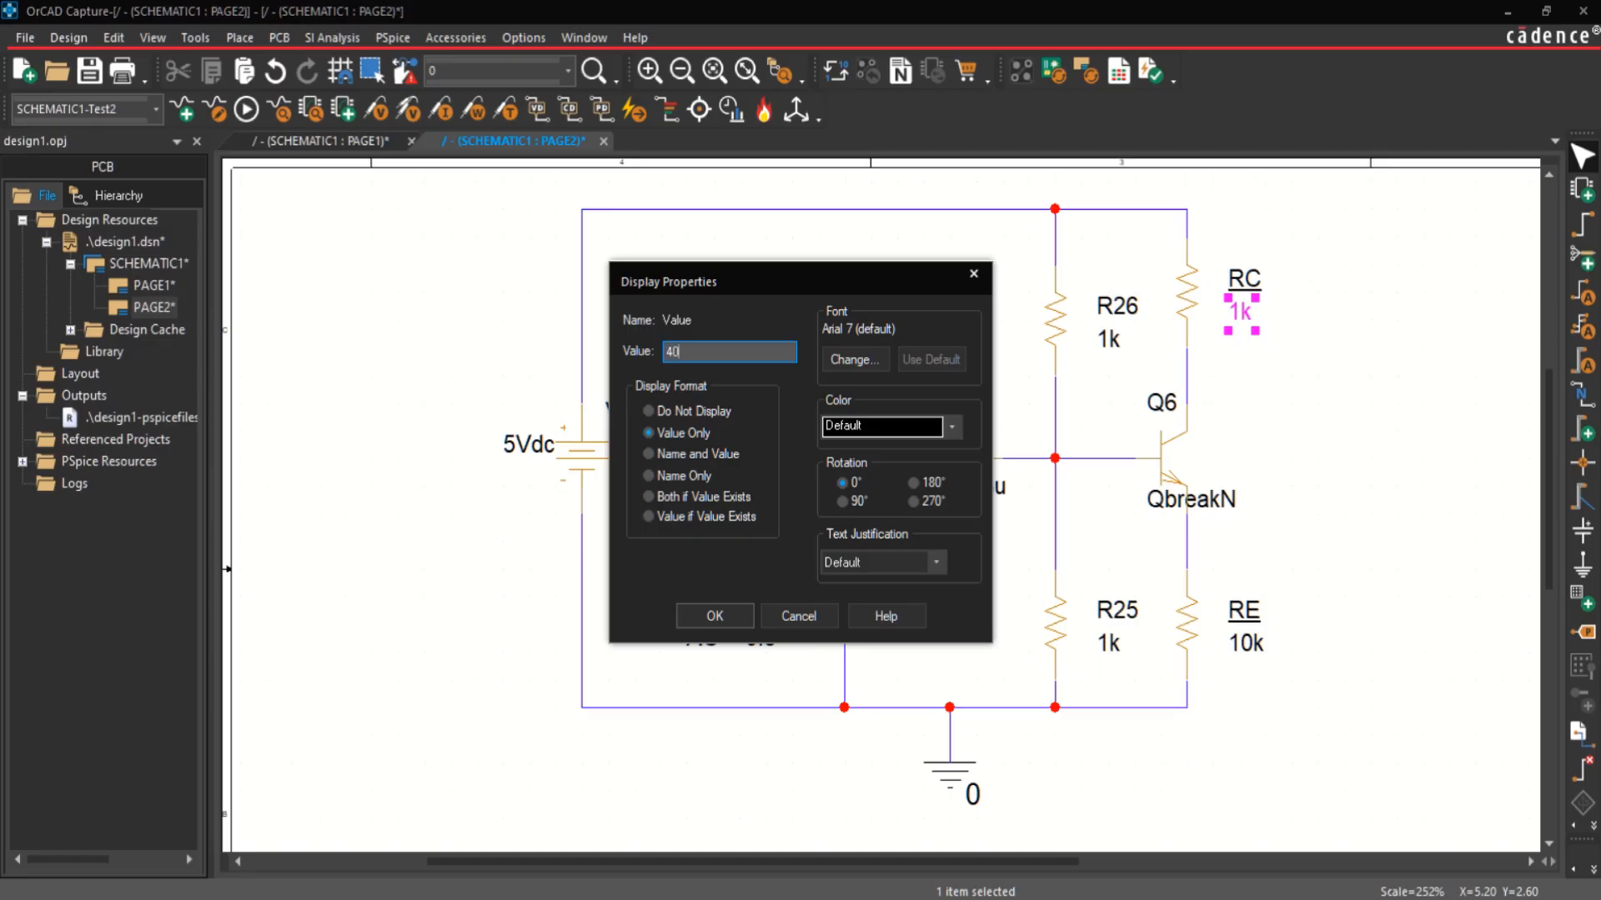
type("k")
key("Return")
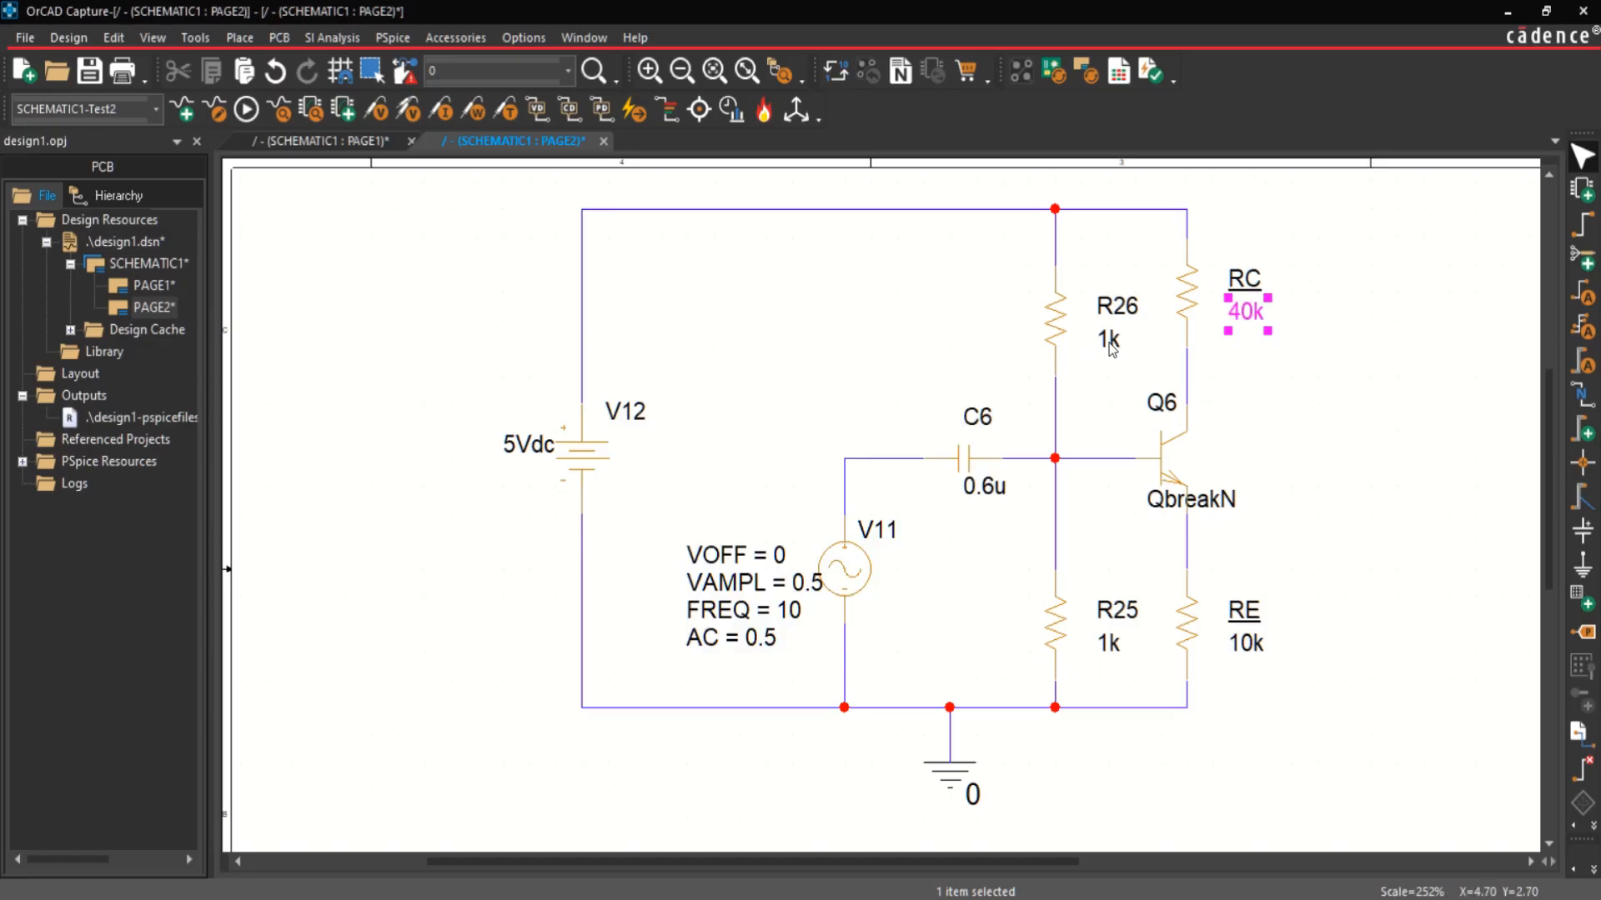
Step: Set the value of the upper bias resistor R26 to 3.8k
double_click(1107, 340)
type("3.8")
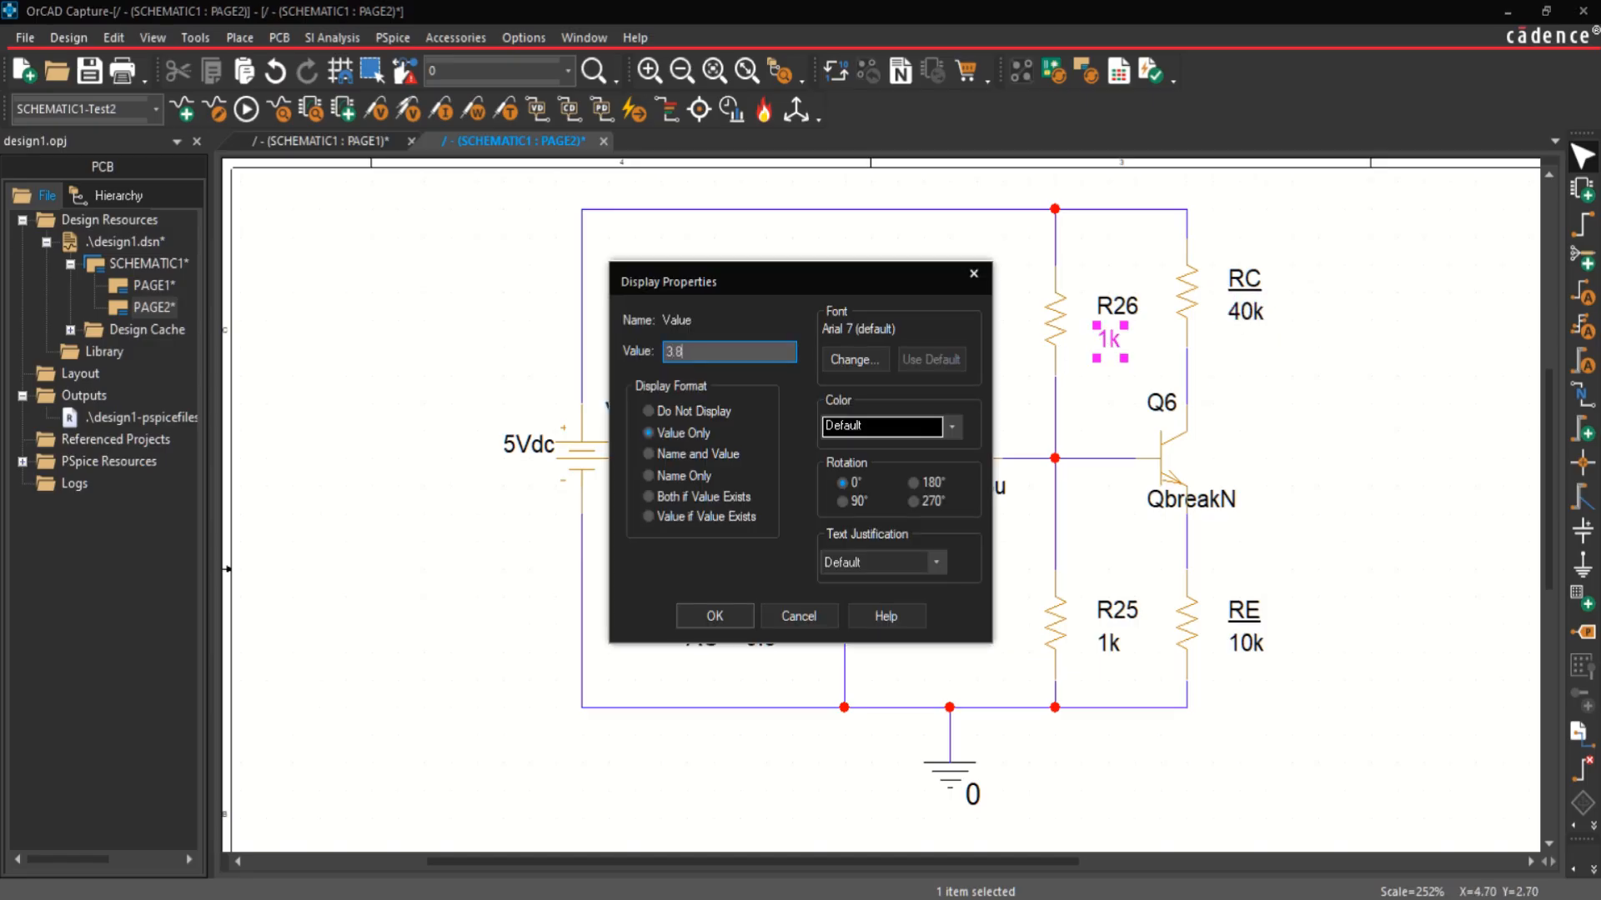
type("k")
key("Return")
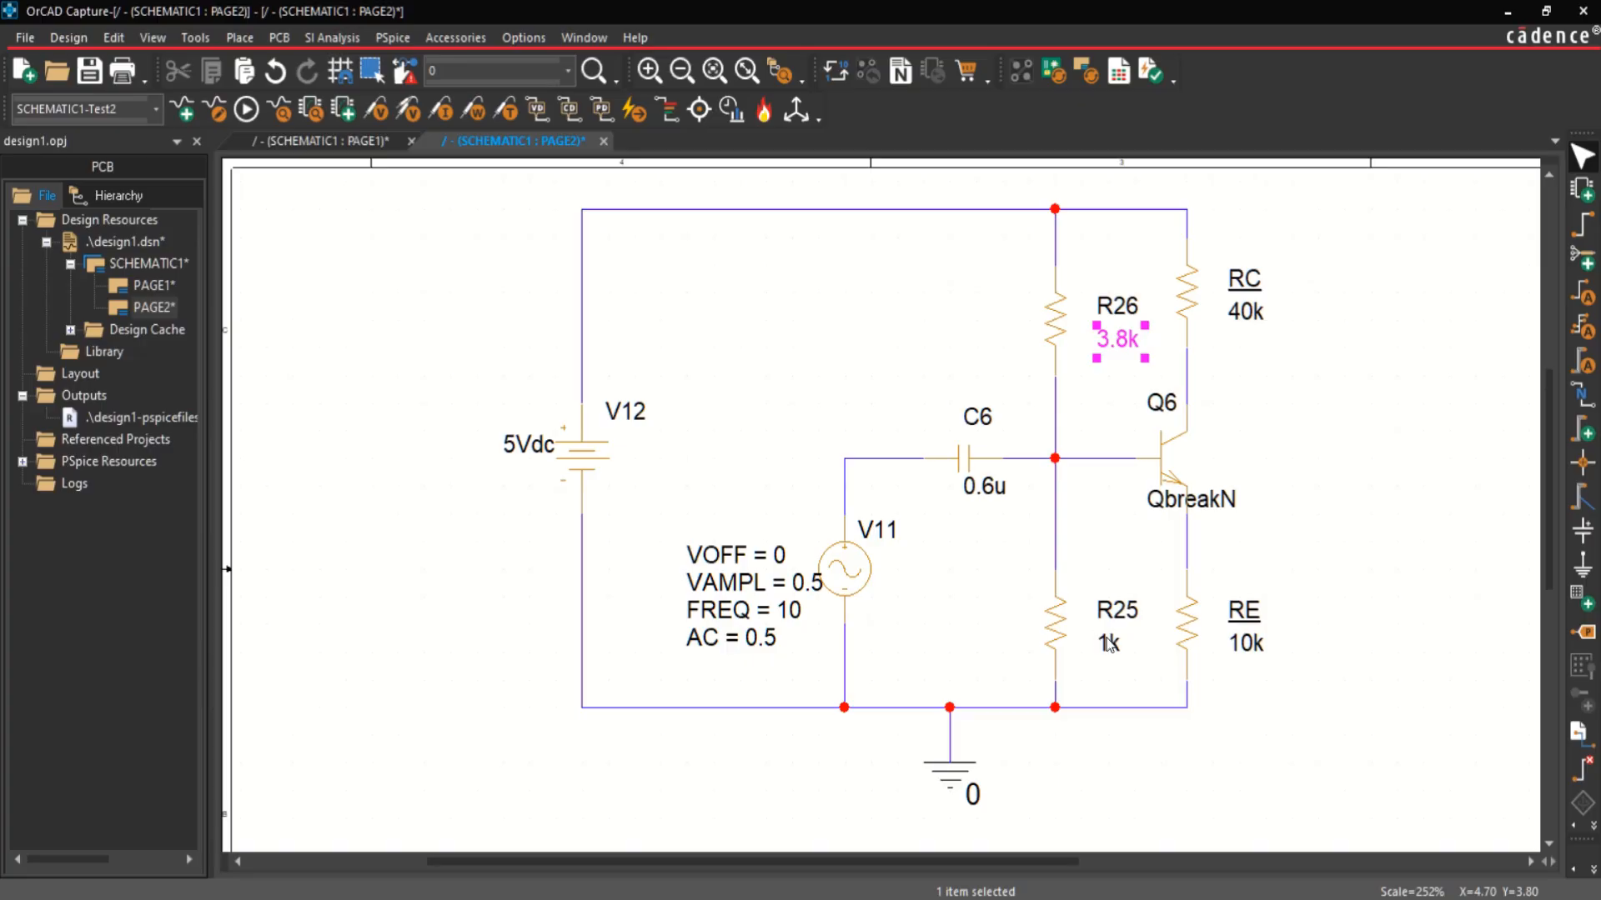
Step: Set the value of the lower bias resistor R25 to 1.2k
double_click(1108, 643)
type("1.2")
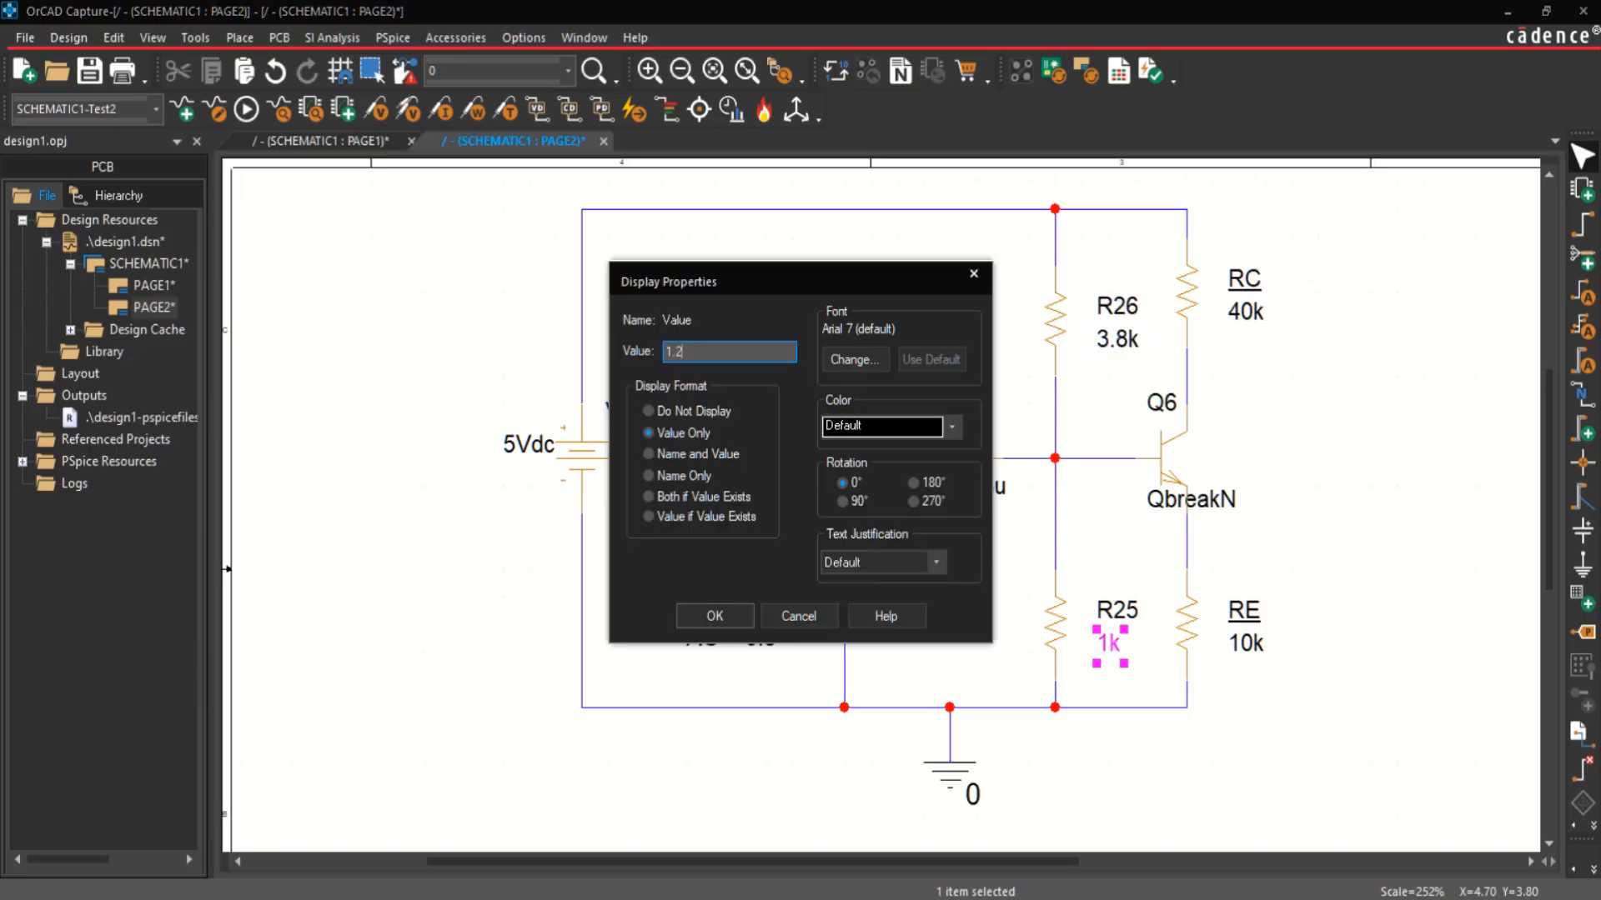
type("k")
key("Return")
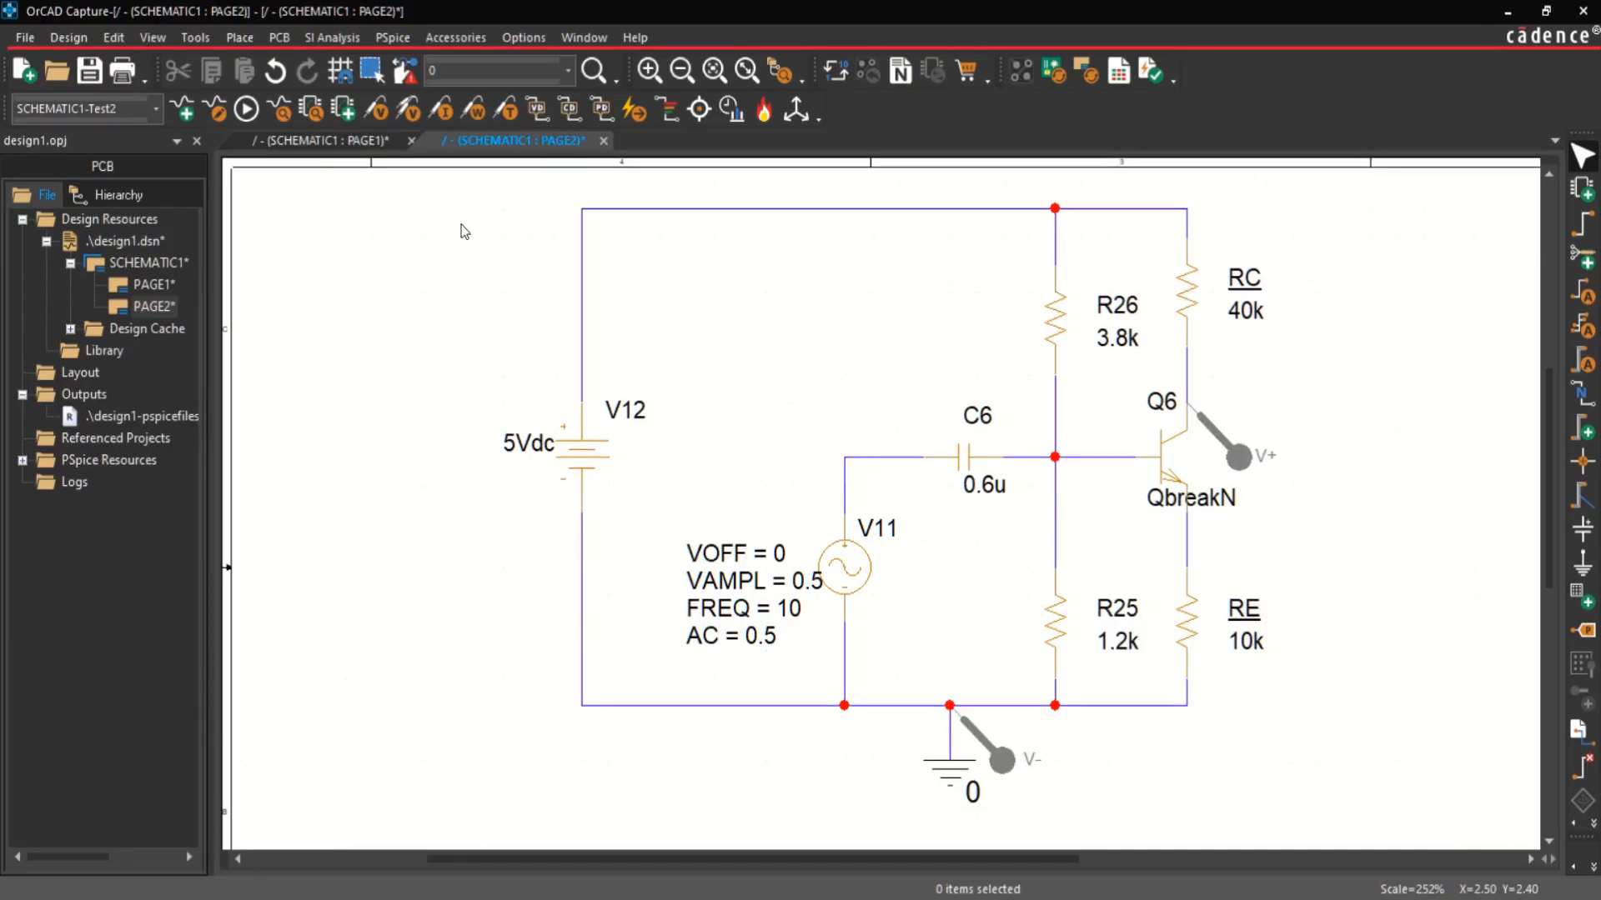
Step: Create a new PSpice simulation profile named TransistorAnalysis
left_click(393, 37)
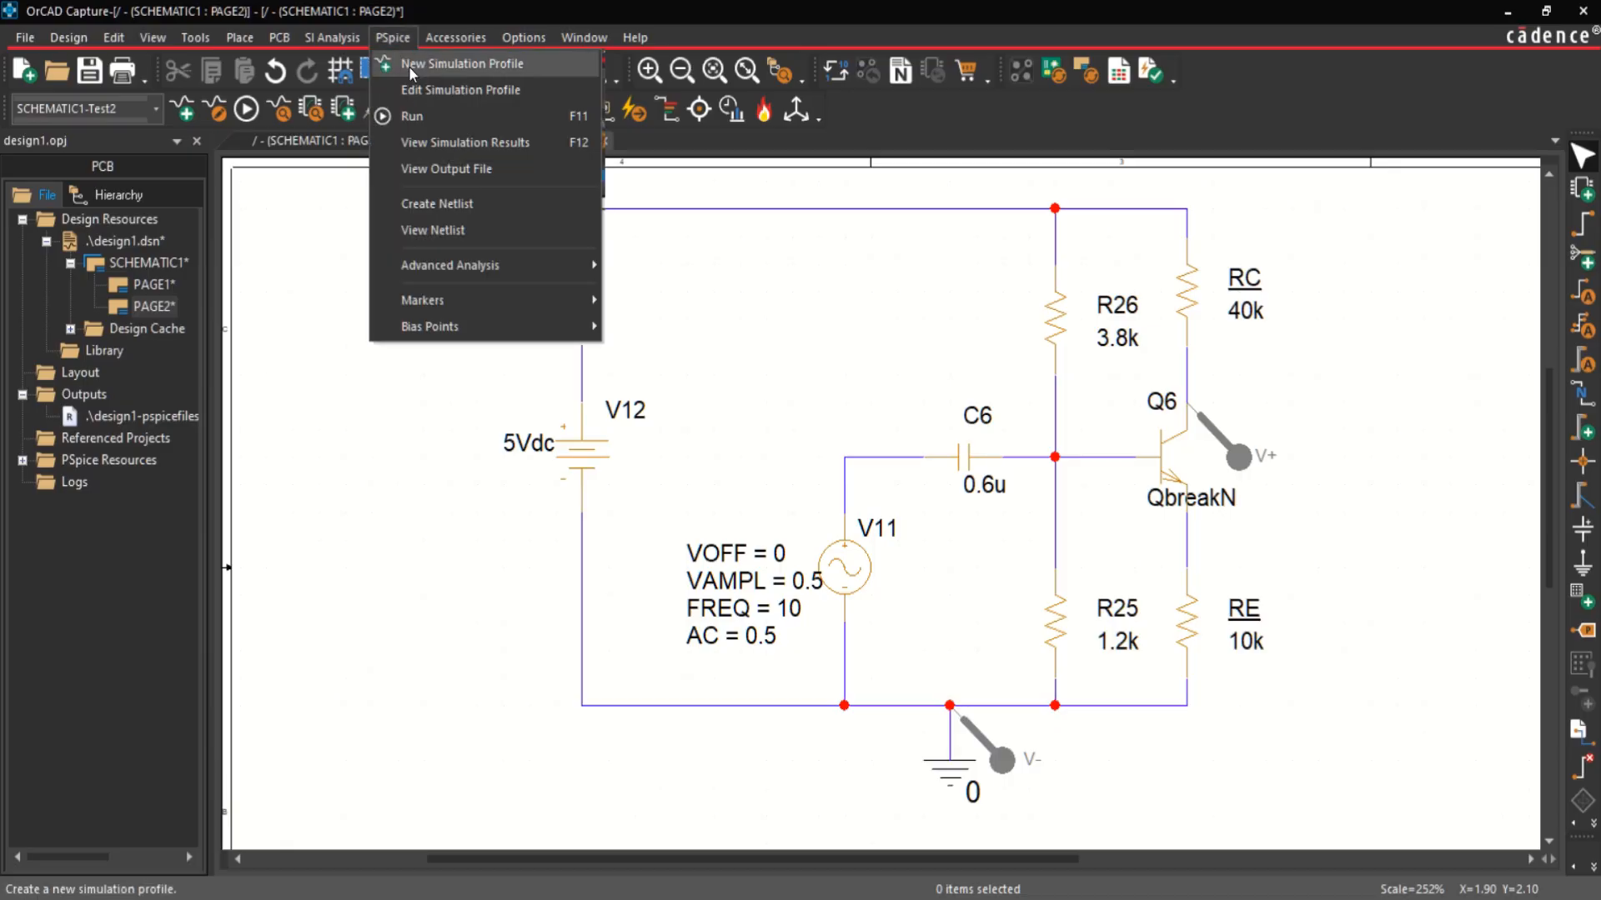
left_click(409, 66)
type("Tra")
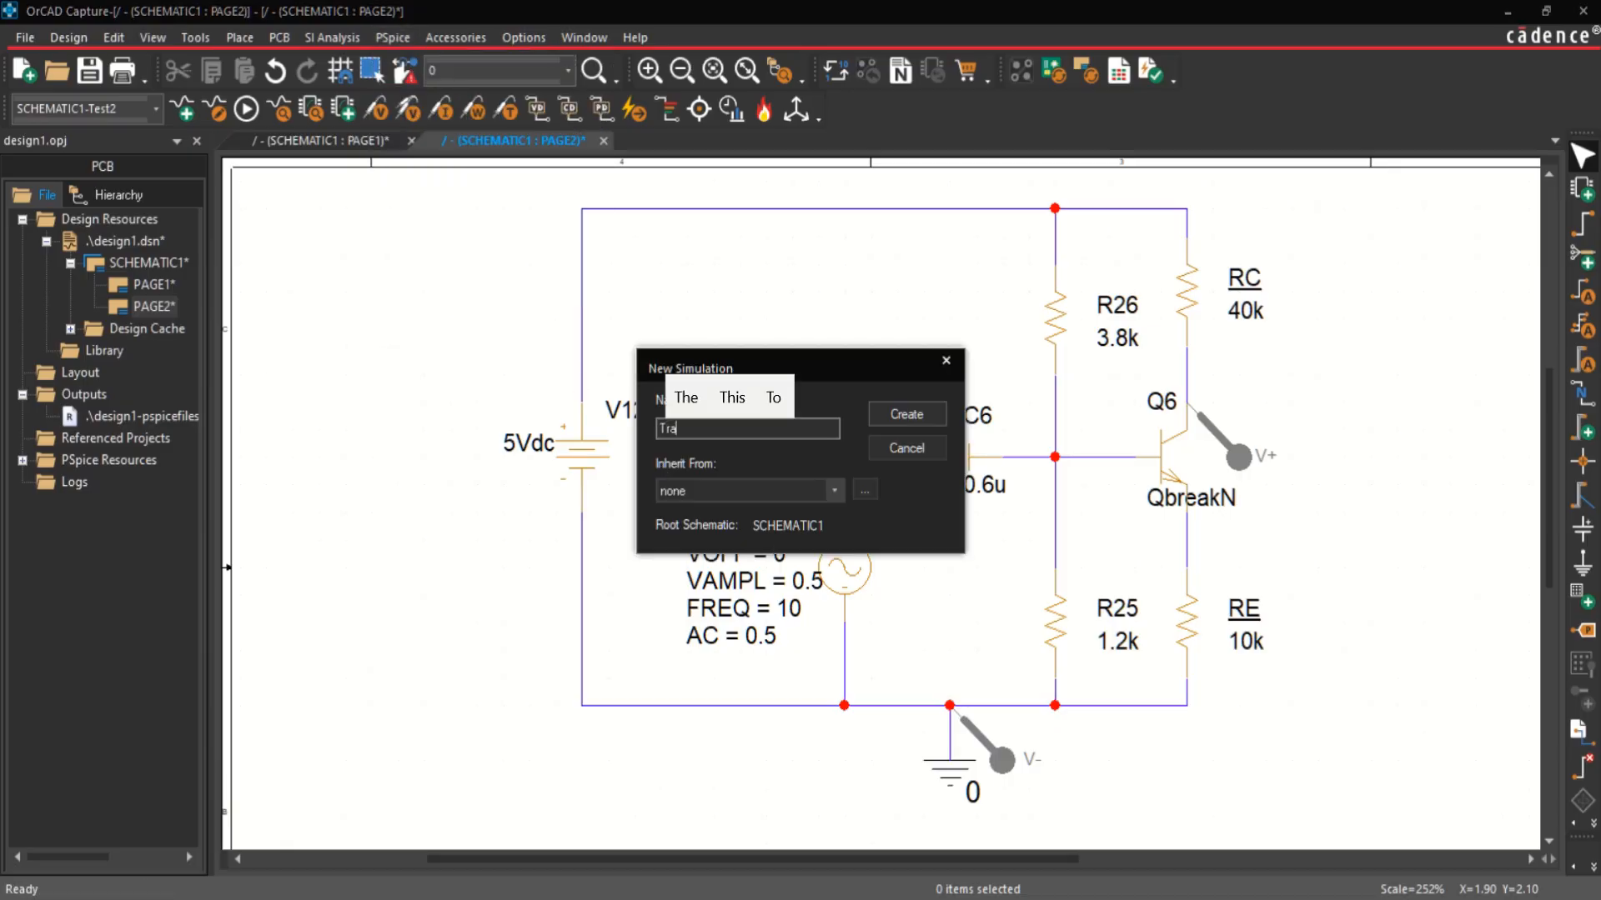
type("nsistorAnal")
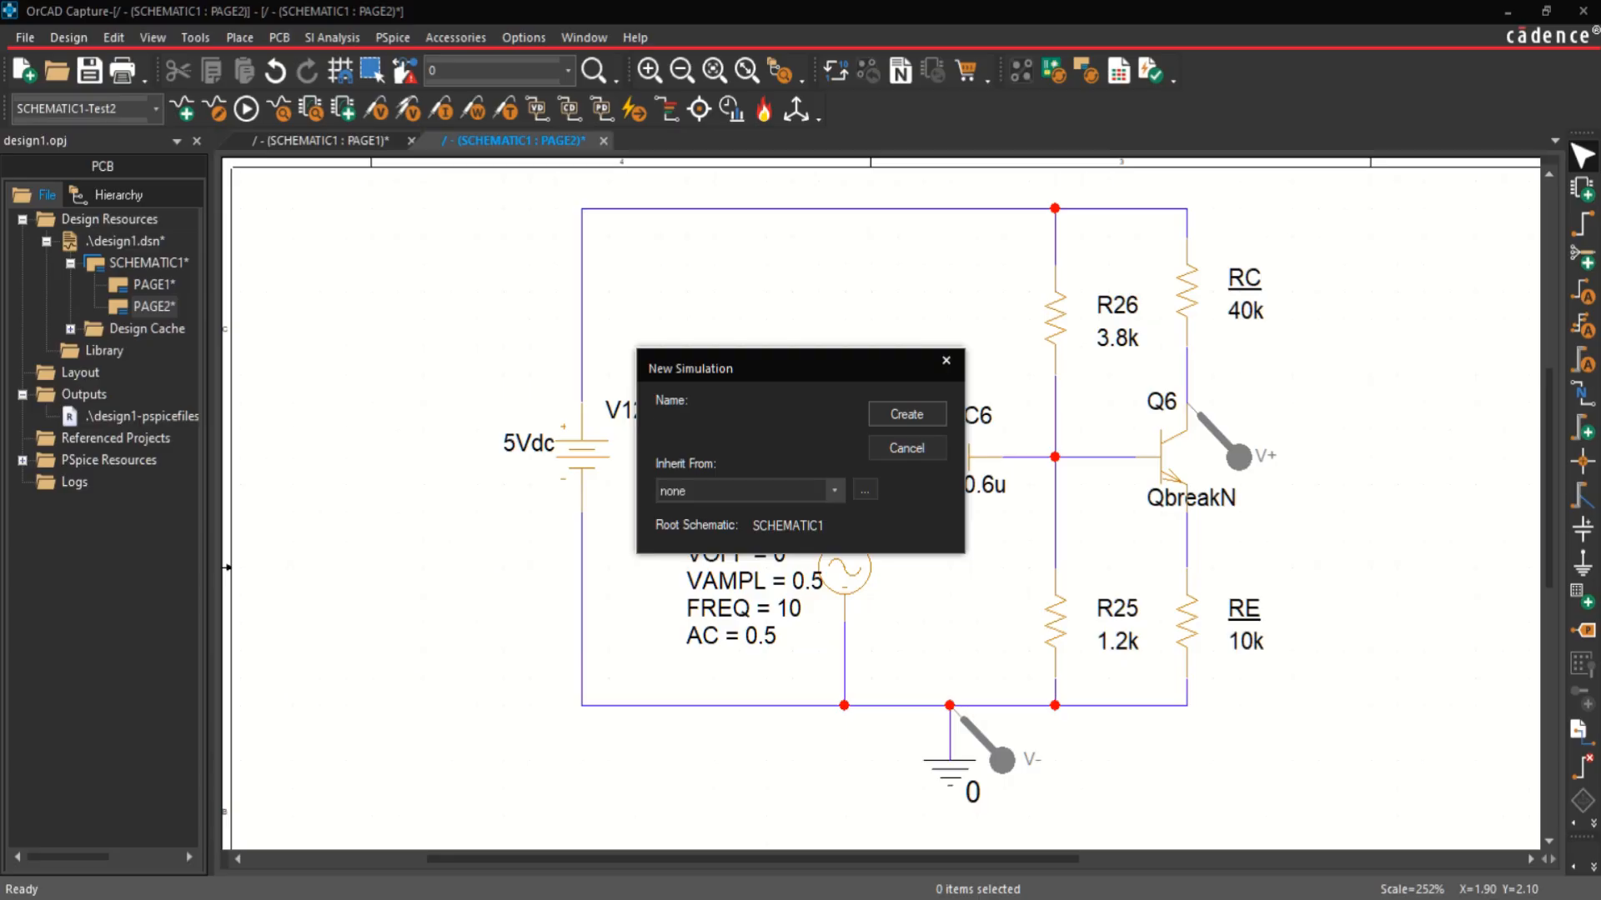
key("Return")
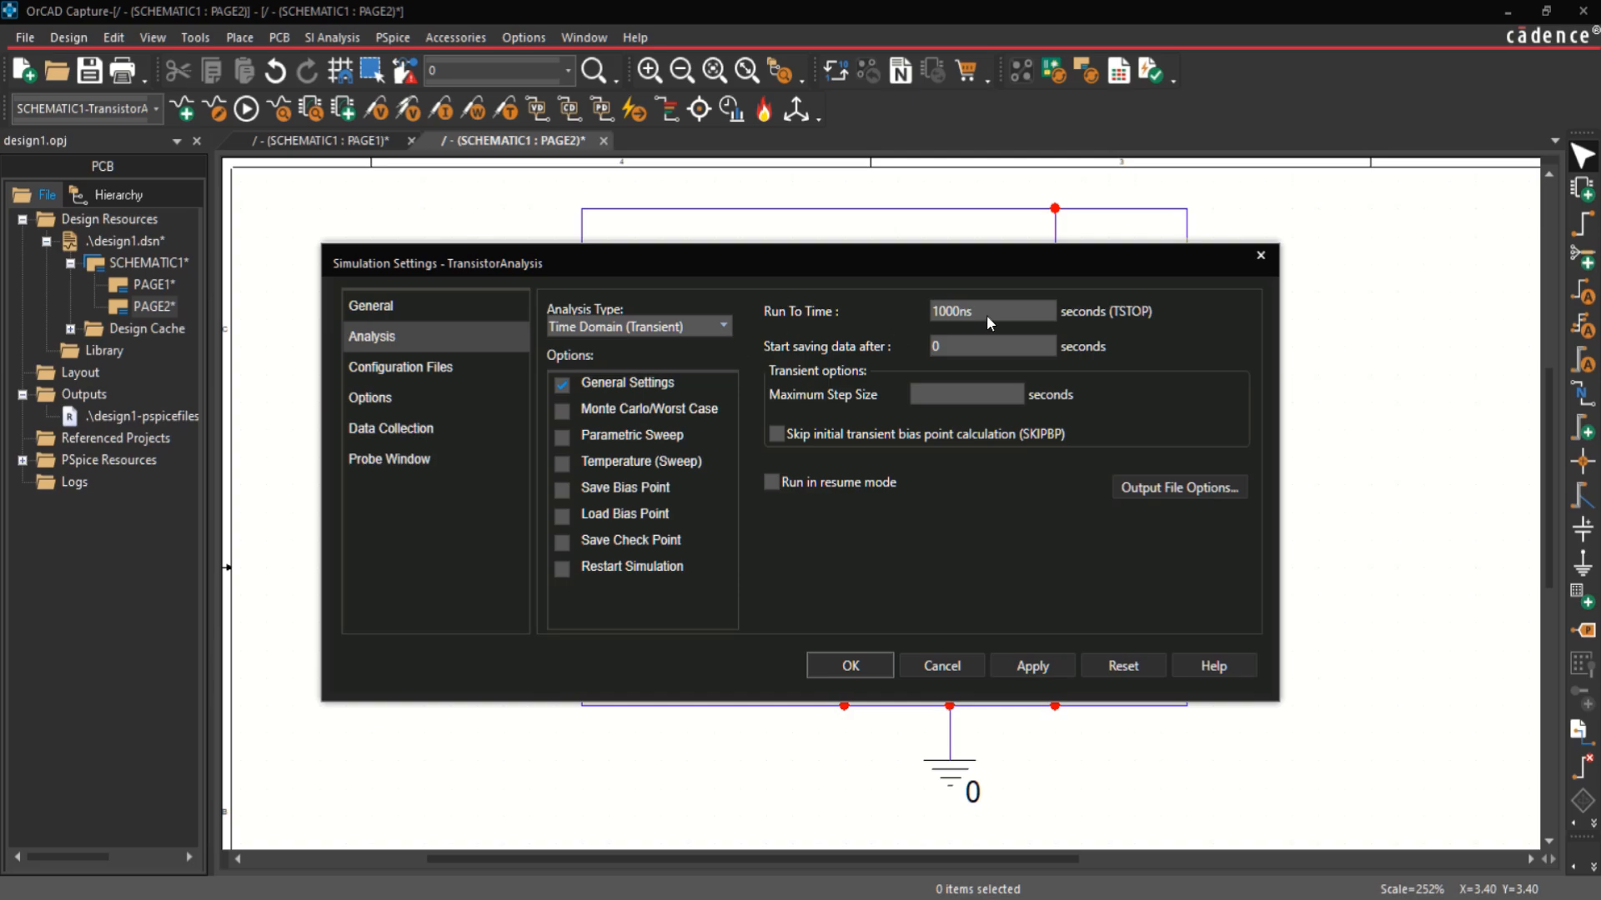
Step: Configure the profile as a Time Domain (Transient) analysis with a run-to time of 1s and apply it
left_click(722, 325)
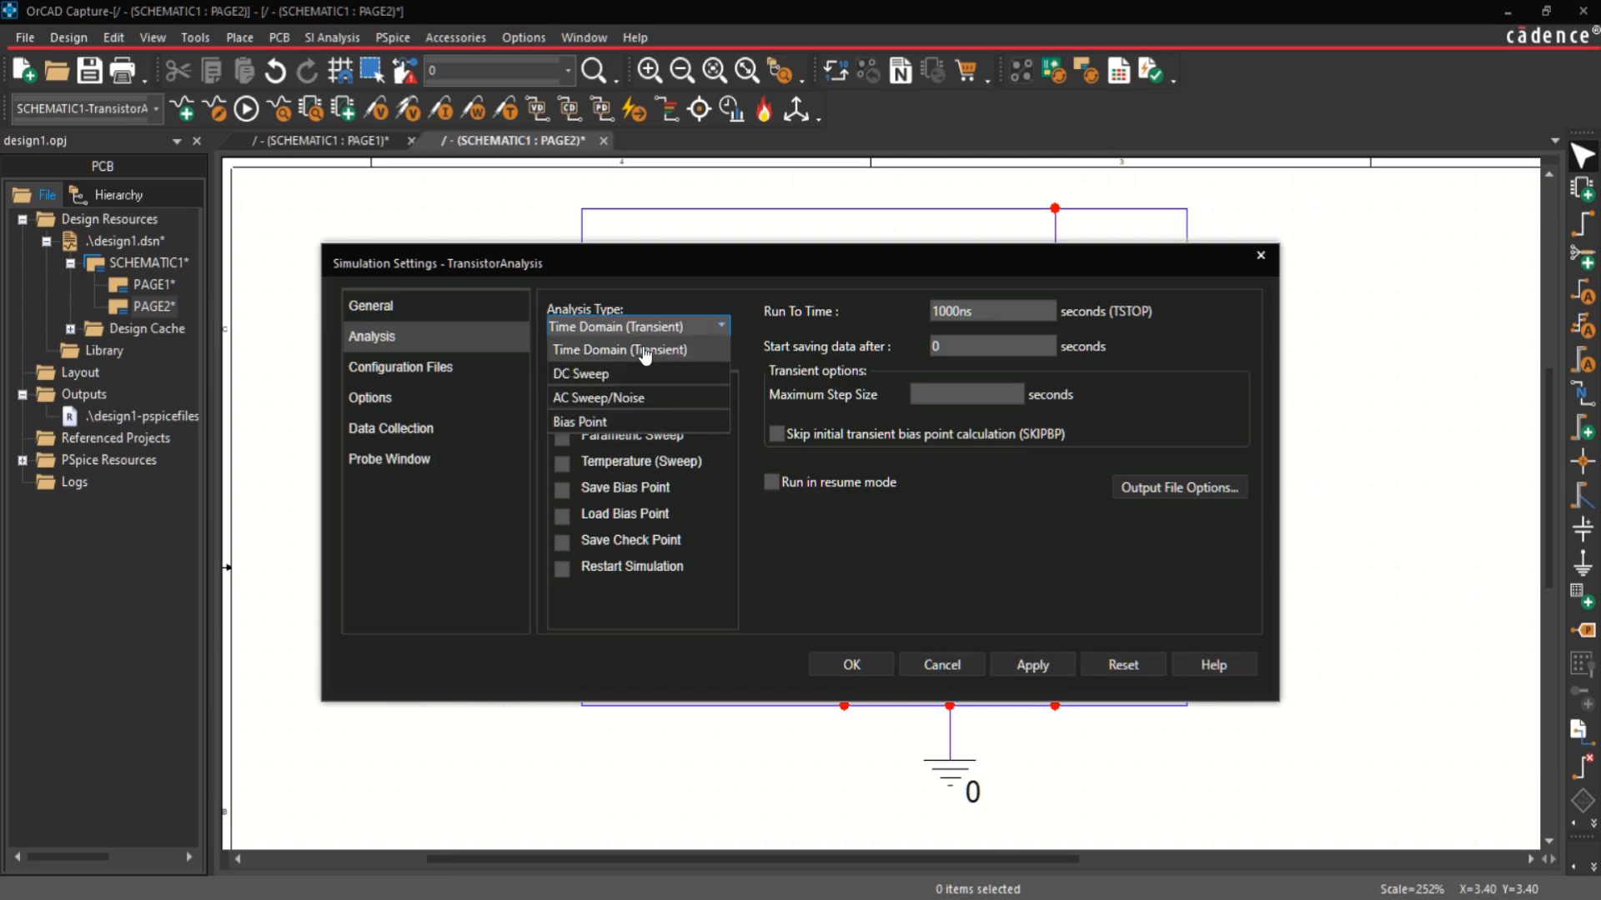
left_click(646, 351)
left_click_drag(984, 308, 892, 308)
type("1s")
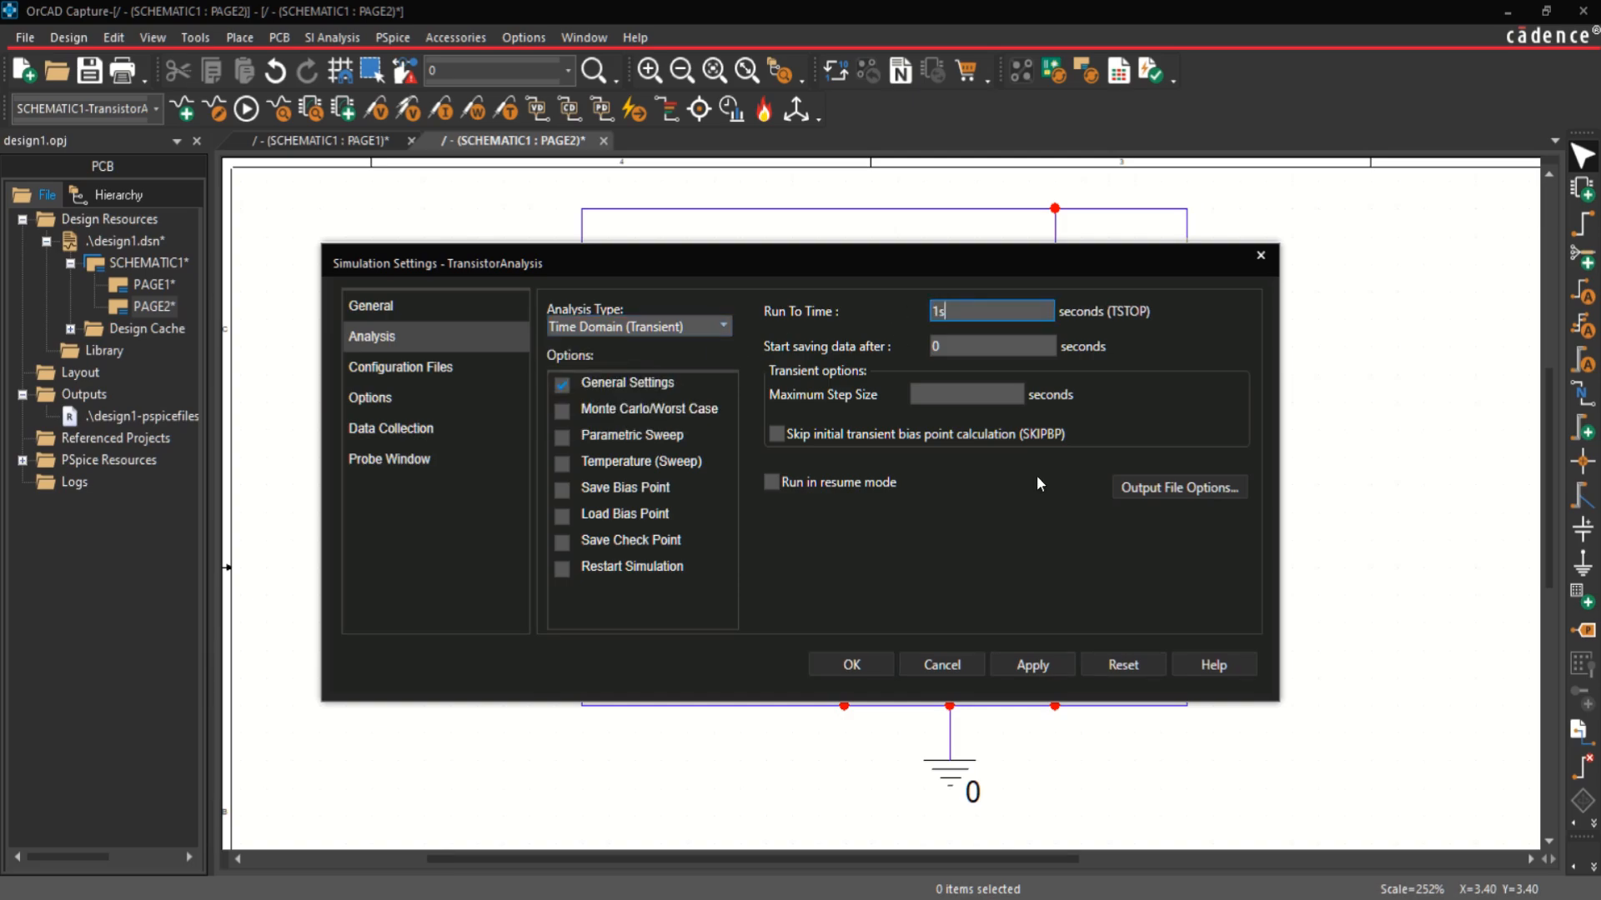
left_click(1032, 665)
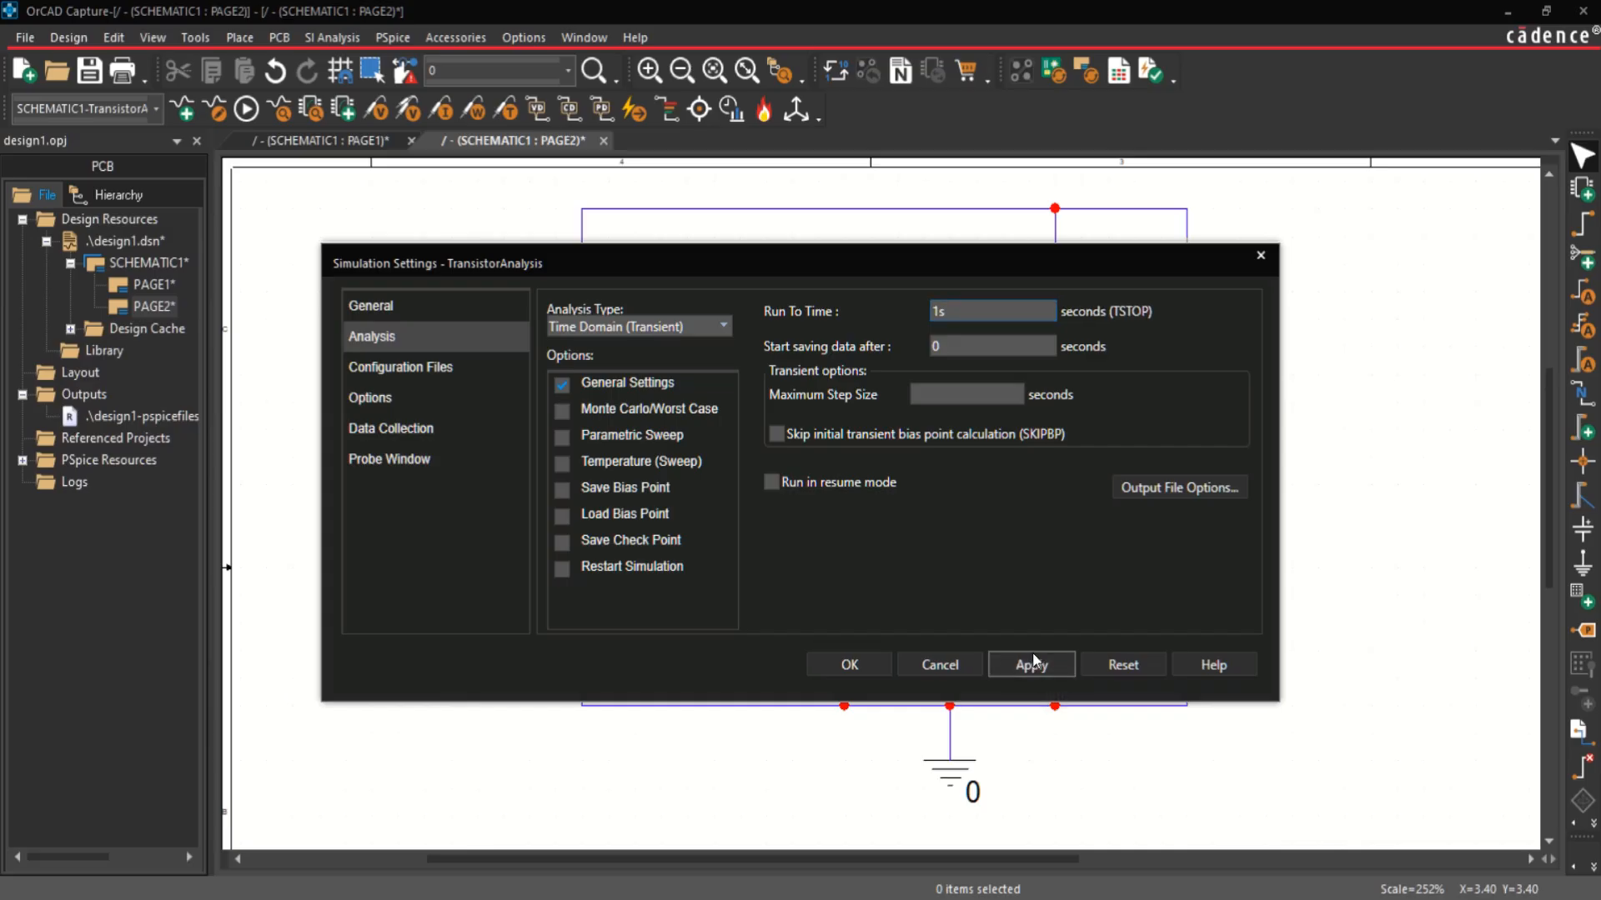
left_click(851, 665)
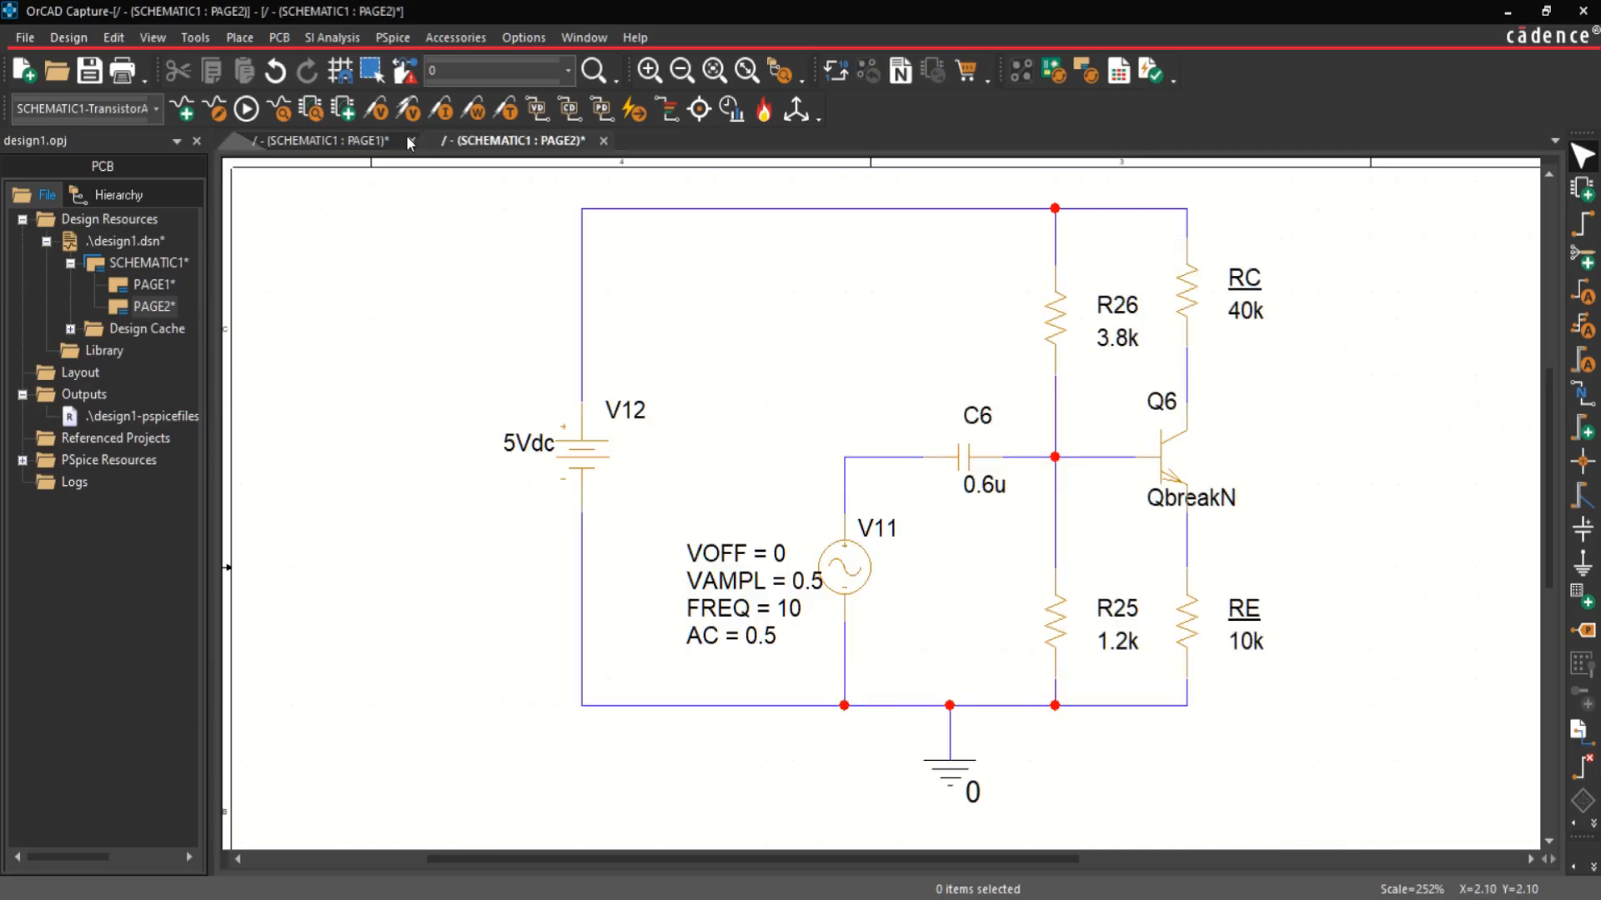
Step: Place differential voltage markers with the positive one at Q6's collector and the negative one at the ground node
left_click(404, 111)
left_click(1189, 407)
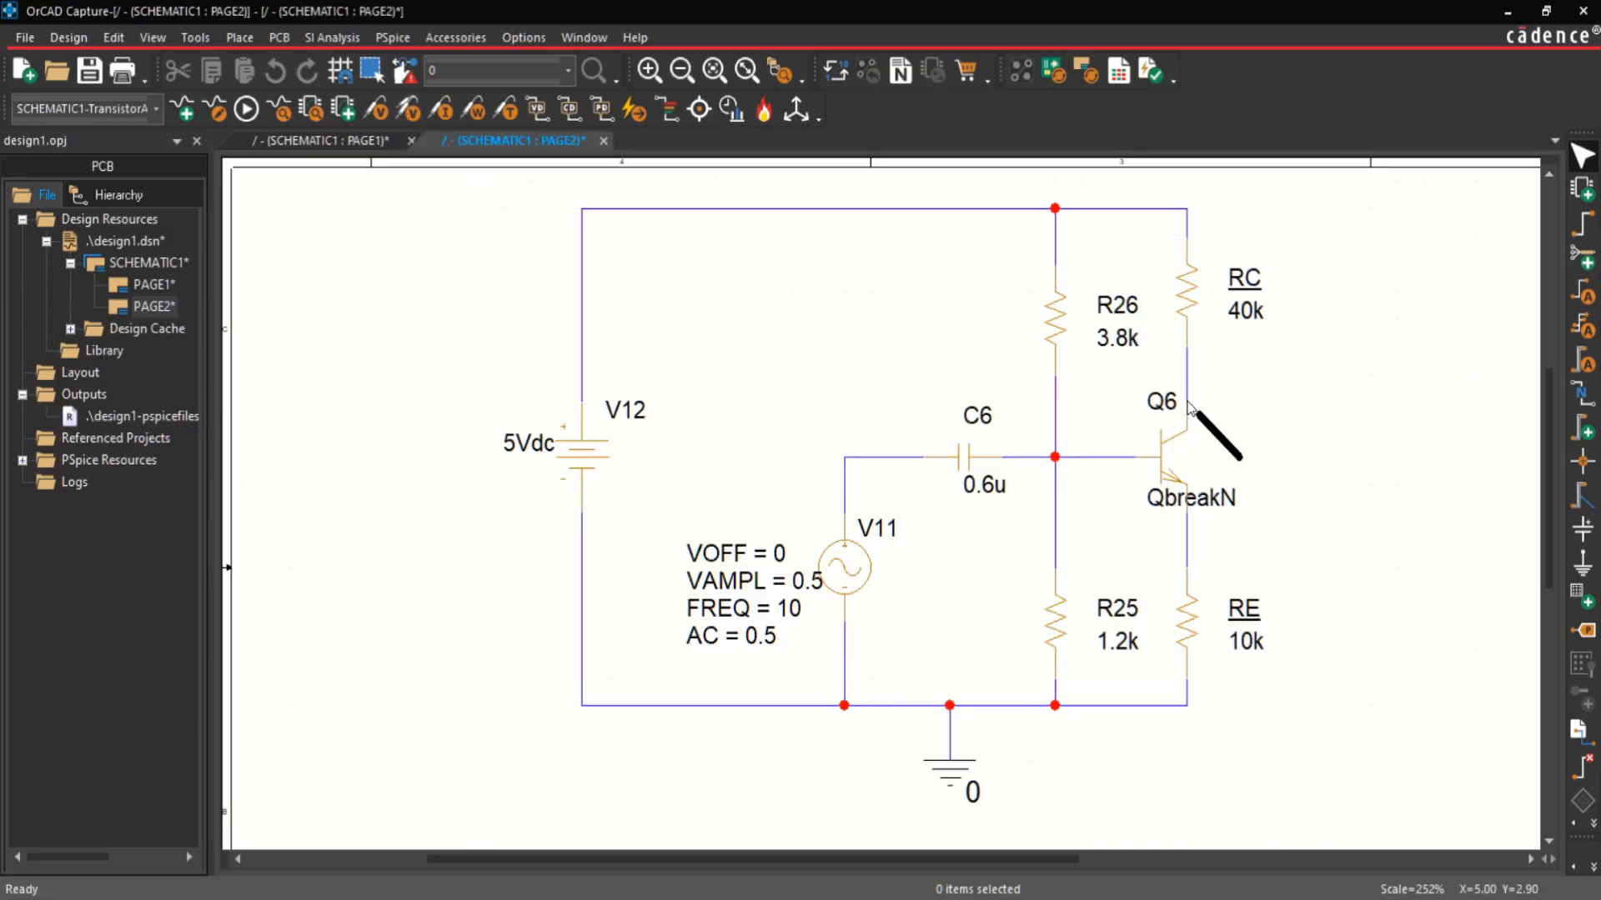
left_click(950, 706)
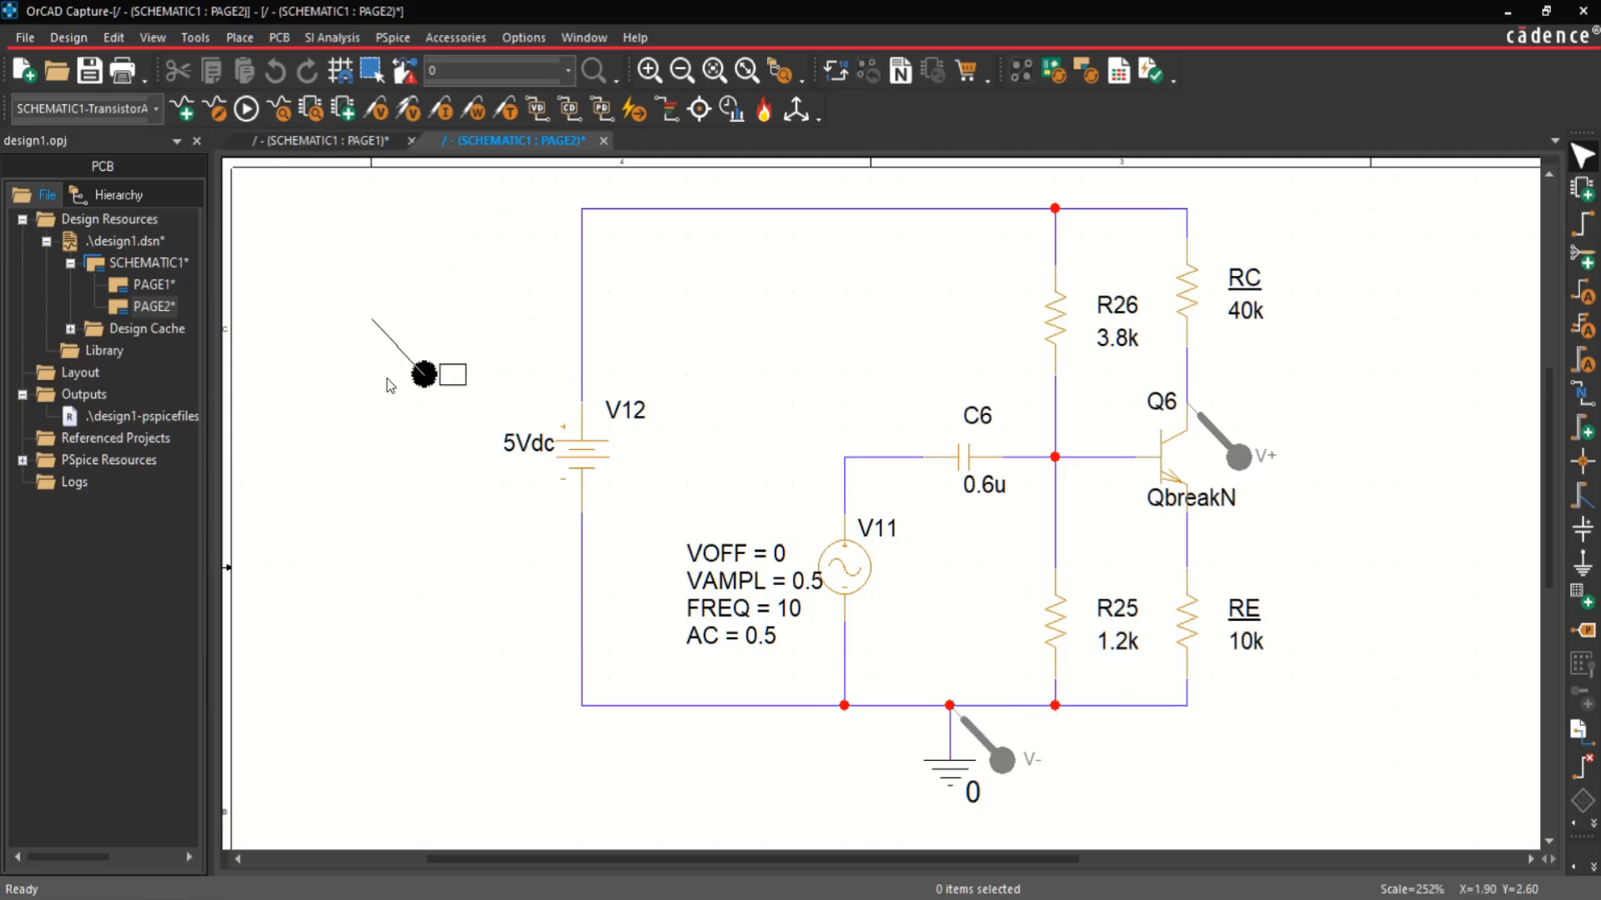
key("Escape")
Step: Run the simulation, close the output log and set the plot's Y axis to a user-defined range of 0 to 5
left_click(245, 109)
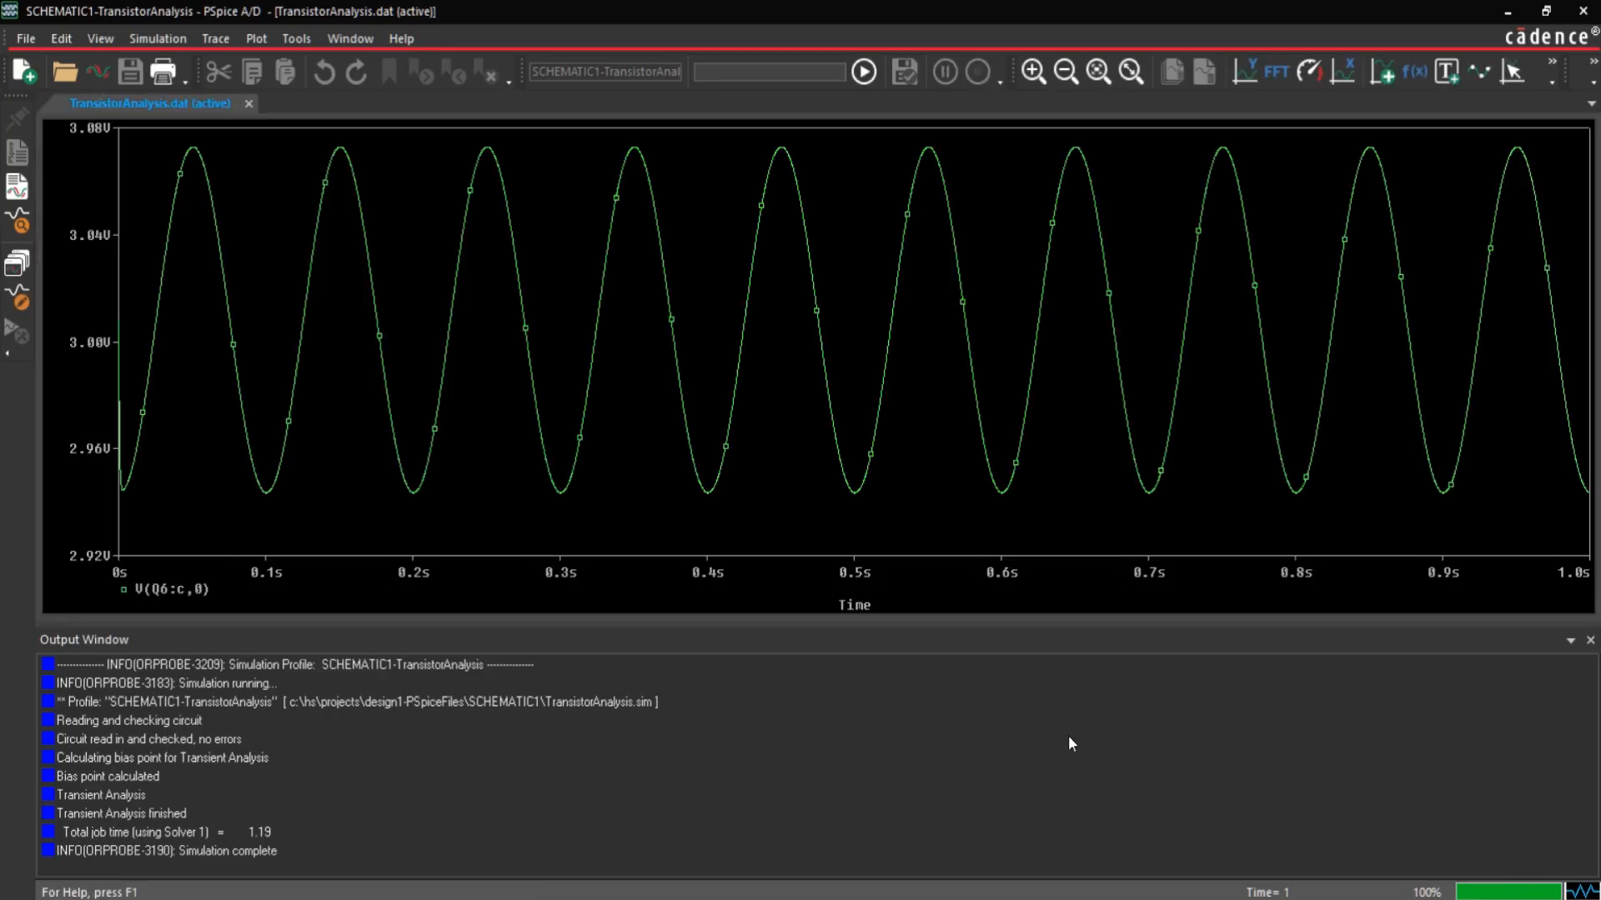
left_click(1590, 641)
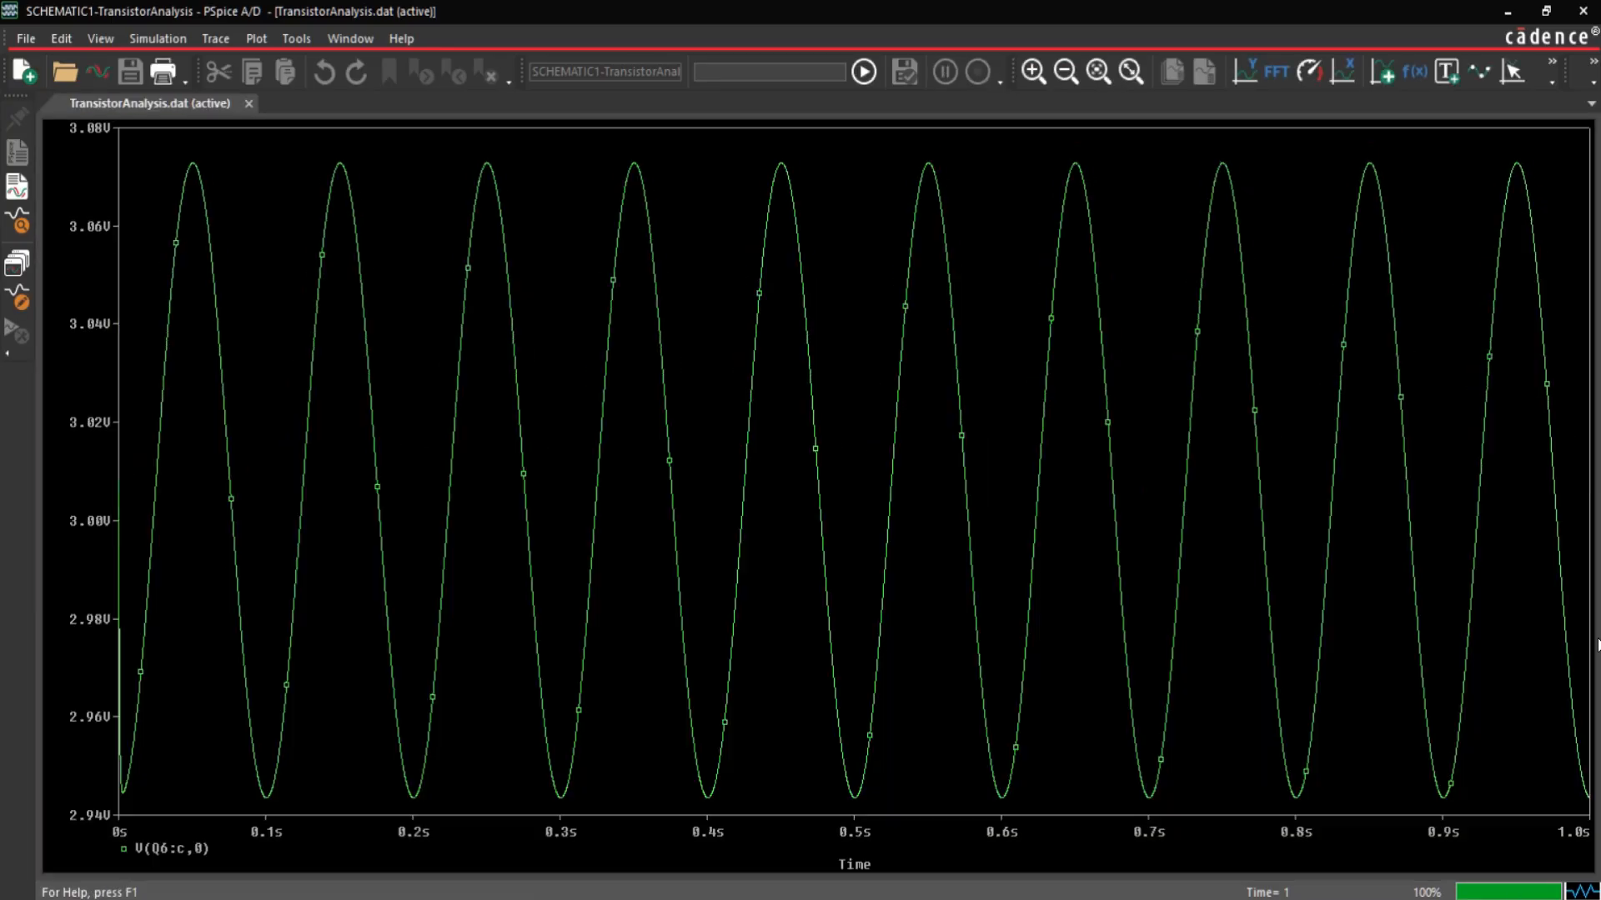
left_click(215, 36)
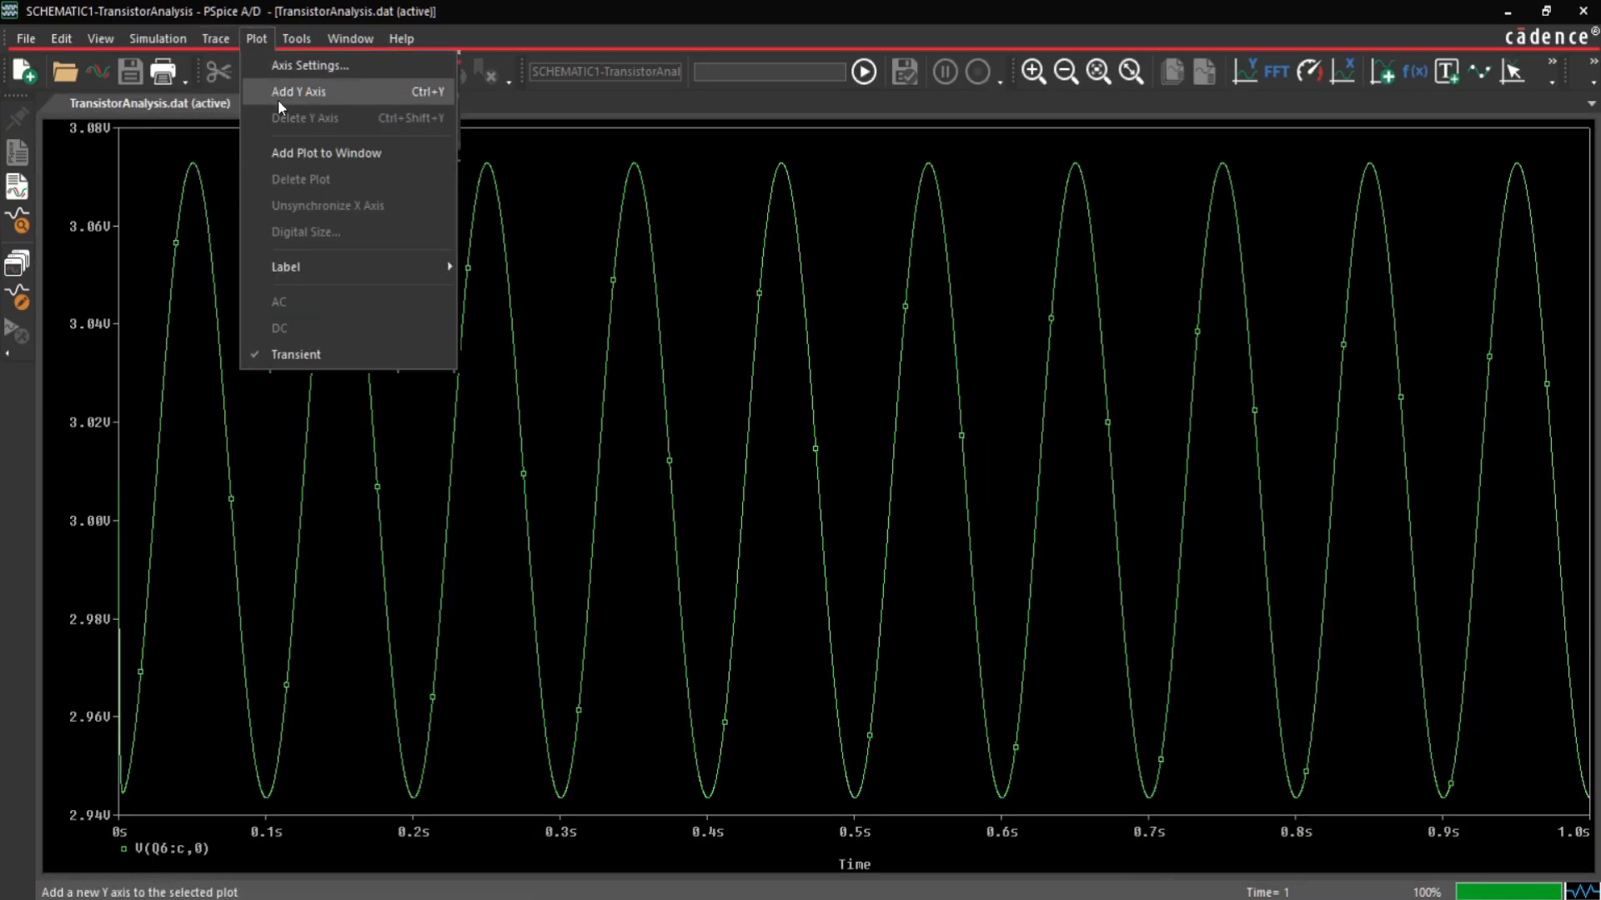
left_click(278, 62)
left_click(636, 256)
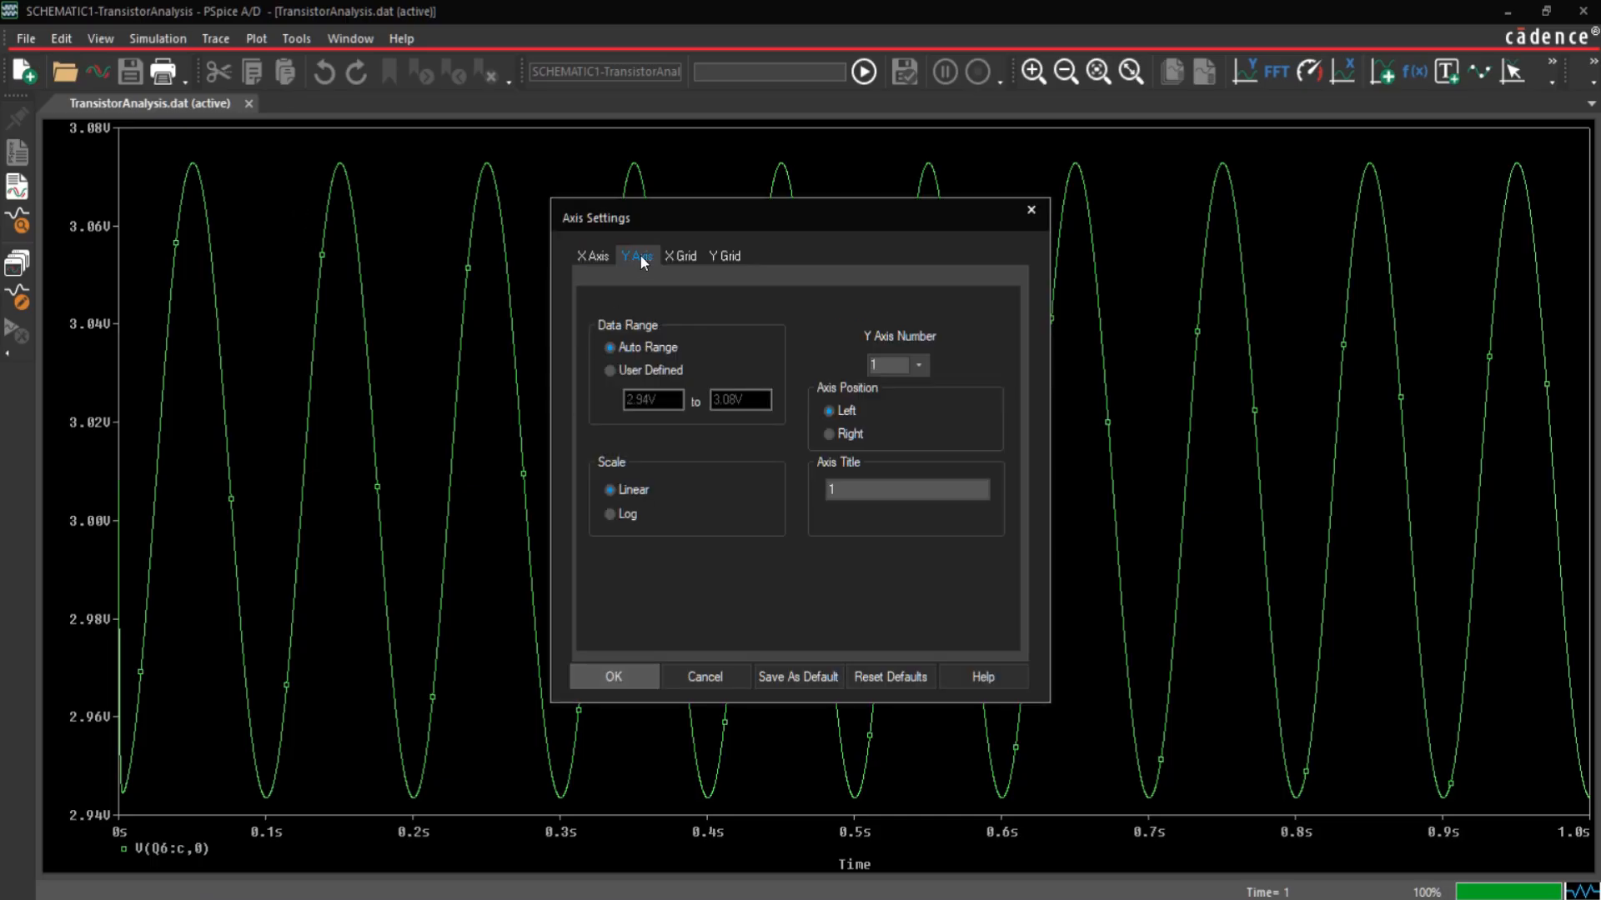
left_click(648, 370)
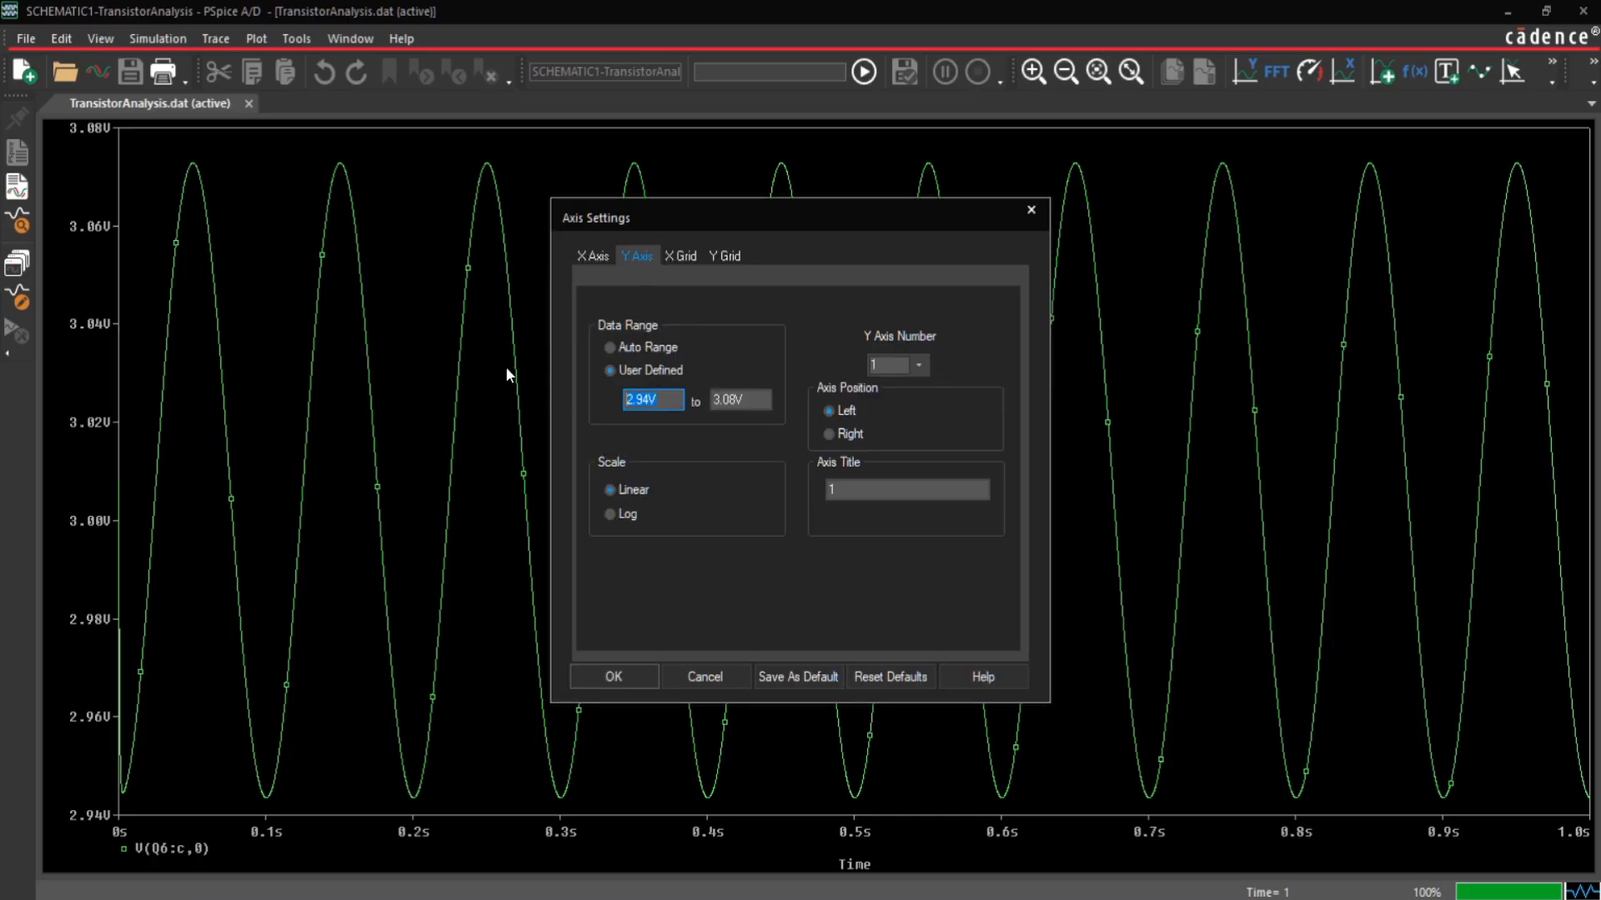
type("0")
key("Tab")
type("5")
key("Return")
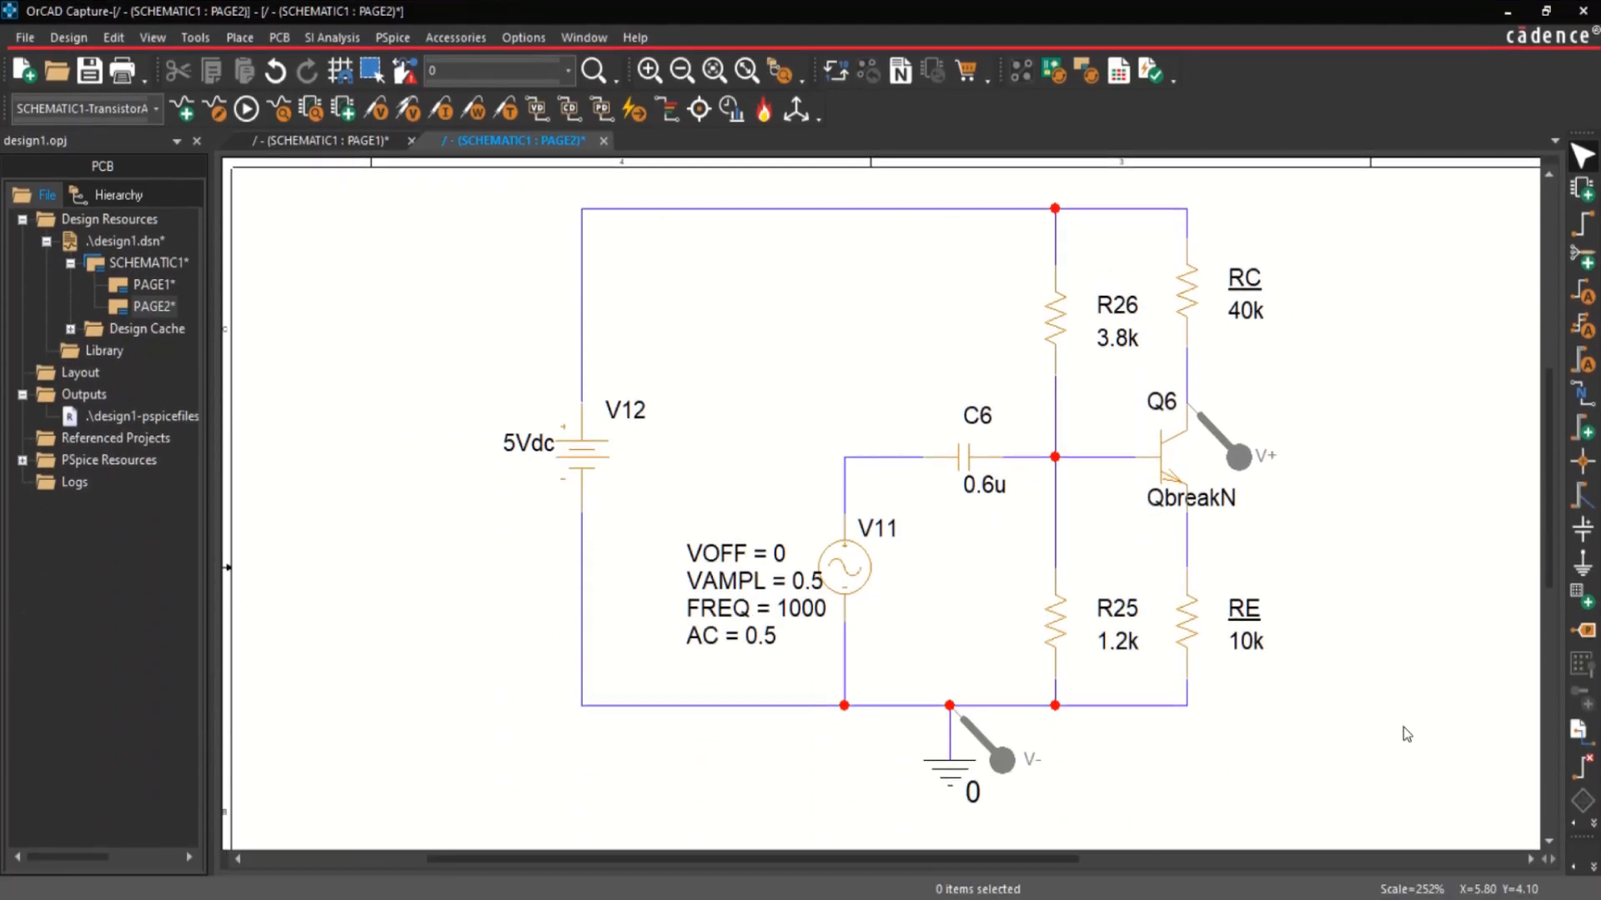
Step: Edit the TransistorAnalysis profile to use a run-to time of 10ms and a maximum step size of 0.01ms
left_click(391, 37)
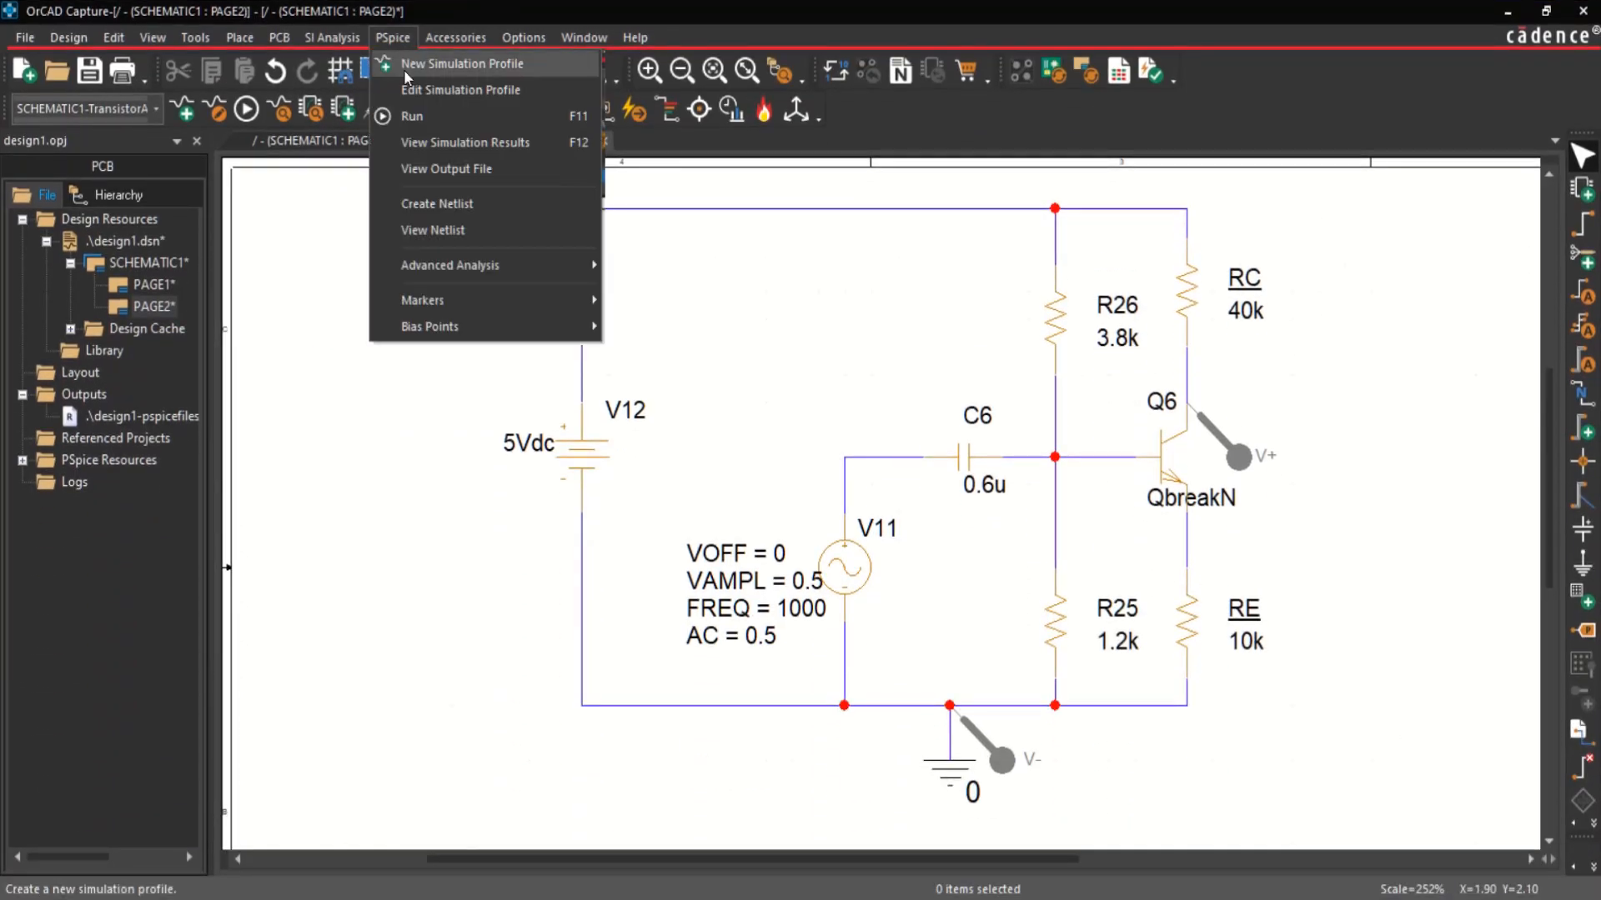
left_click(409, 89)
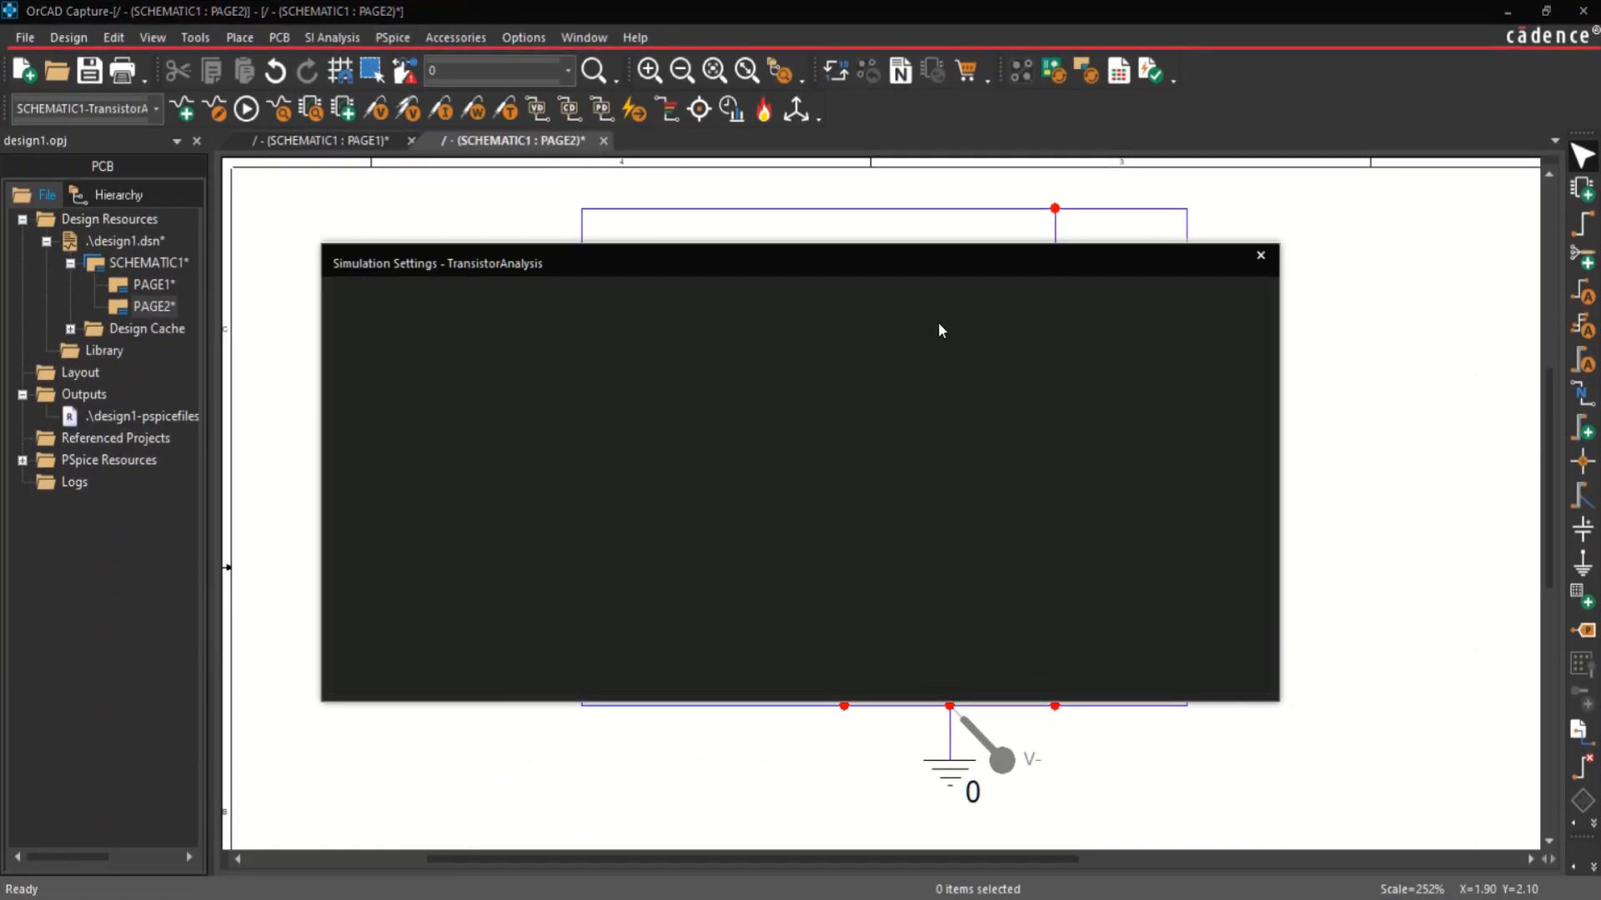
double_click(942, 311)
type("10ms")
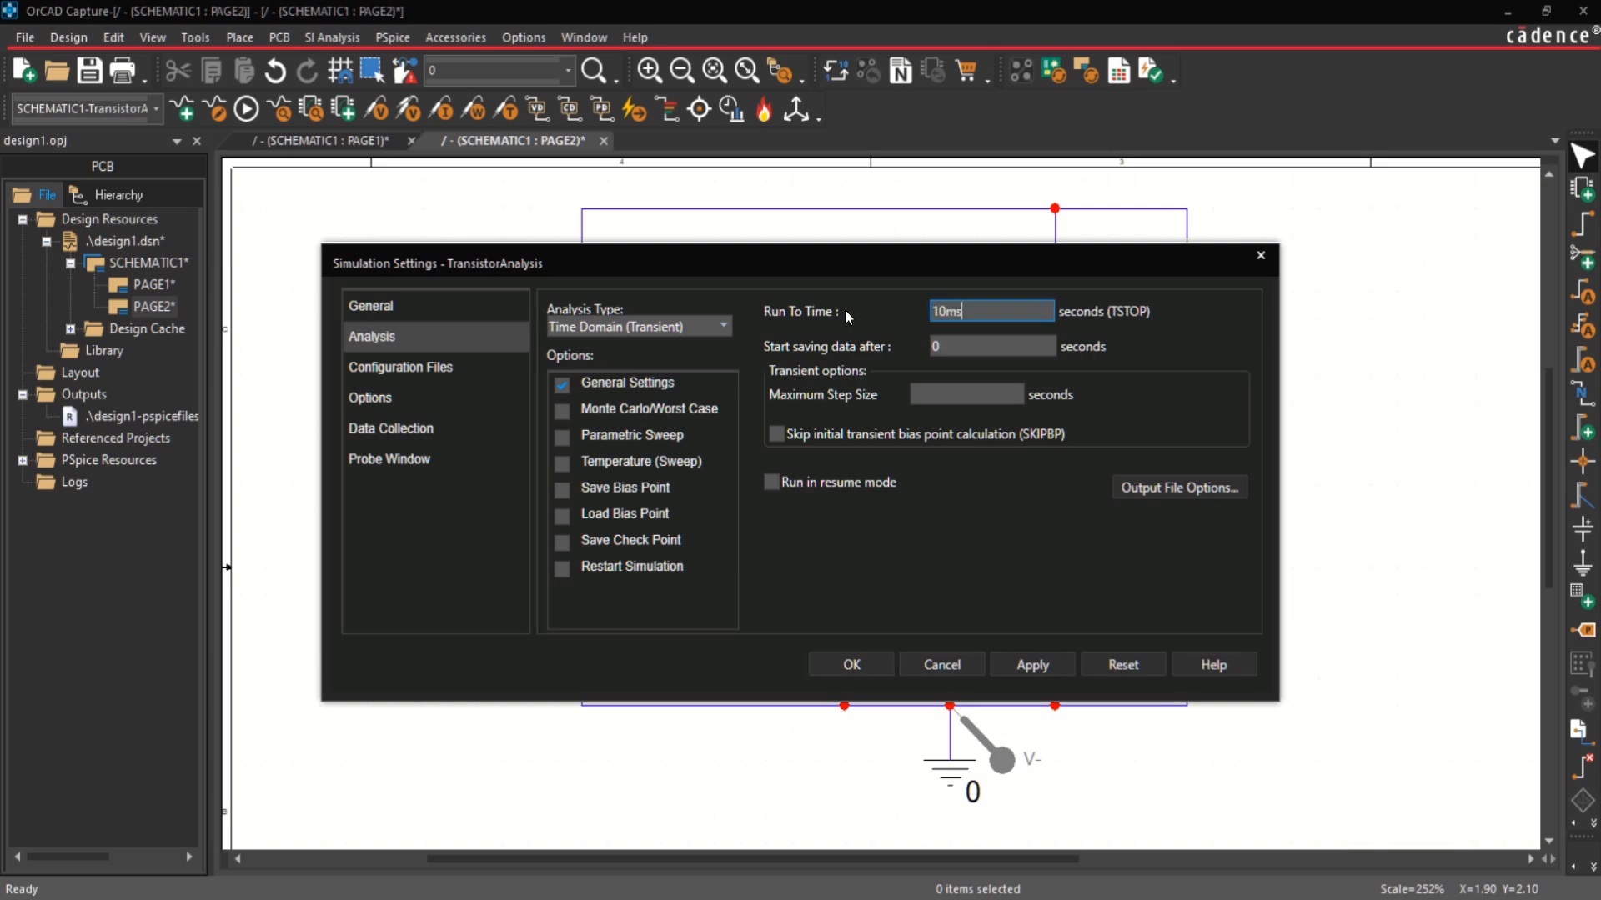
left_click(941, 387)
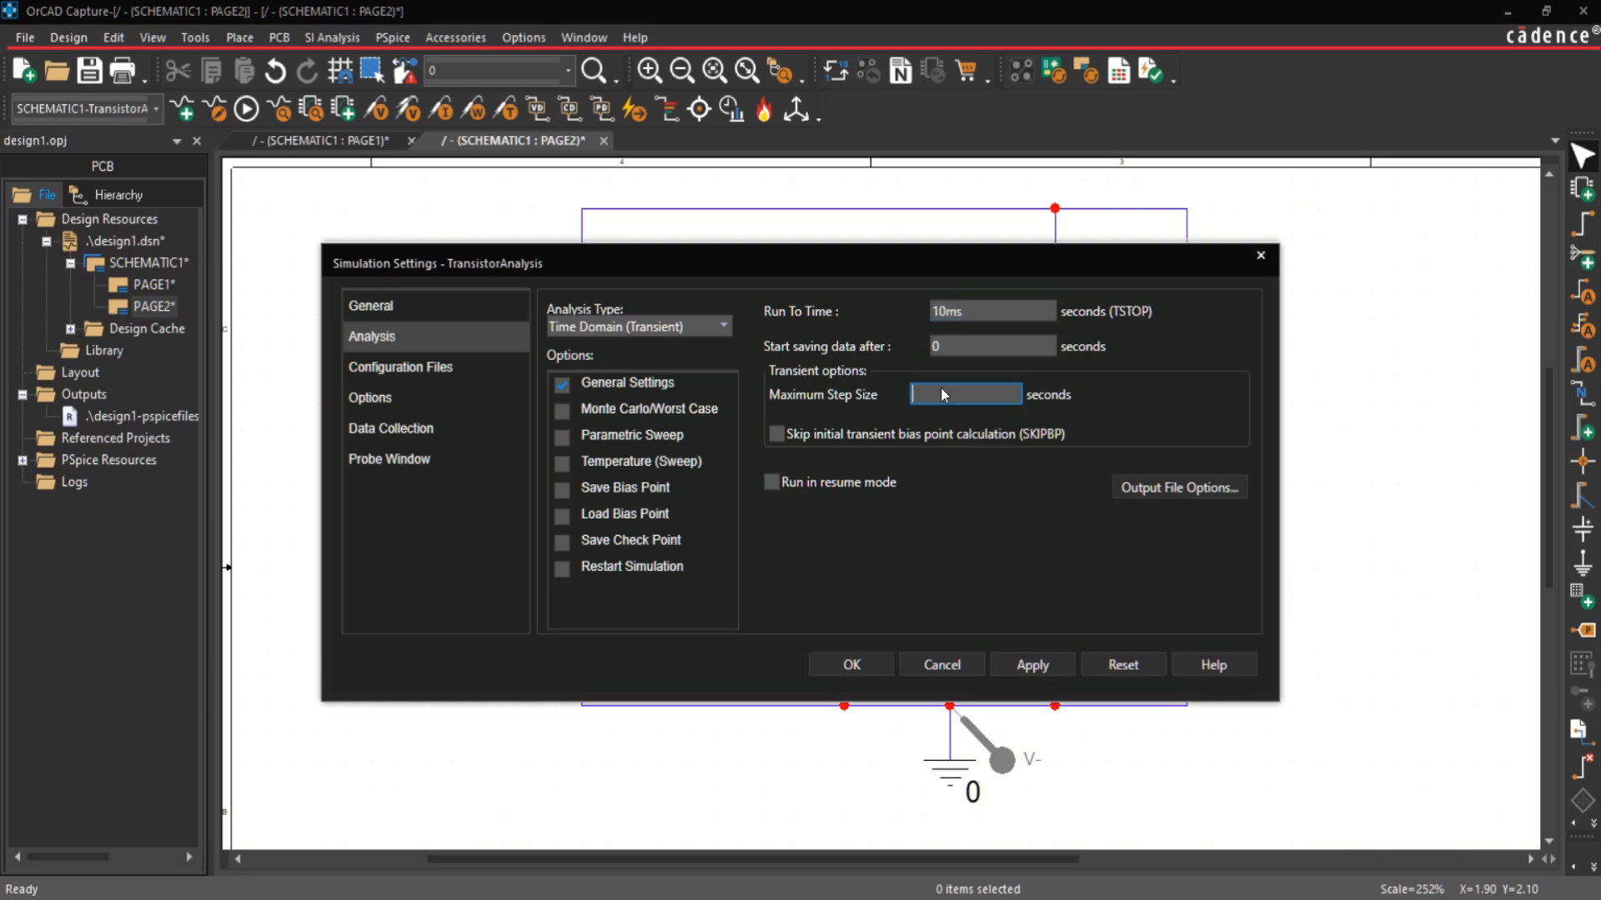
type("s")
left_click(1031, 665)
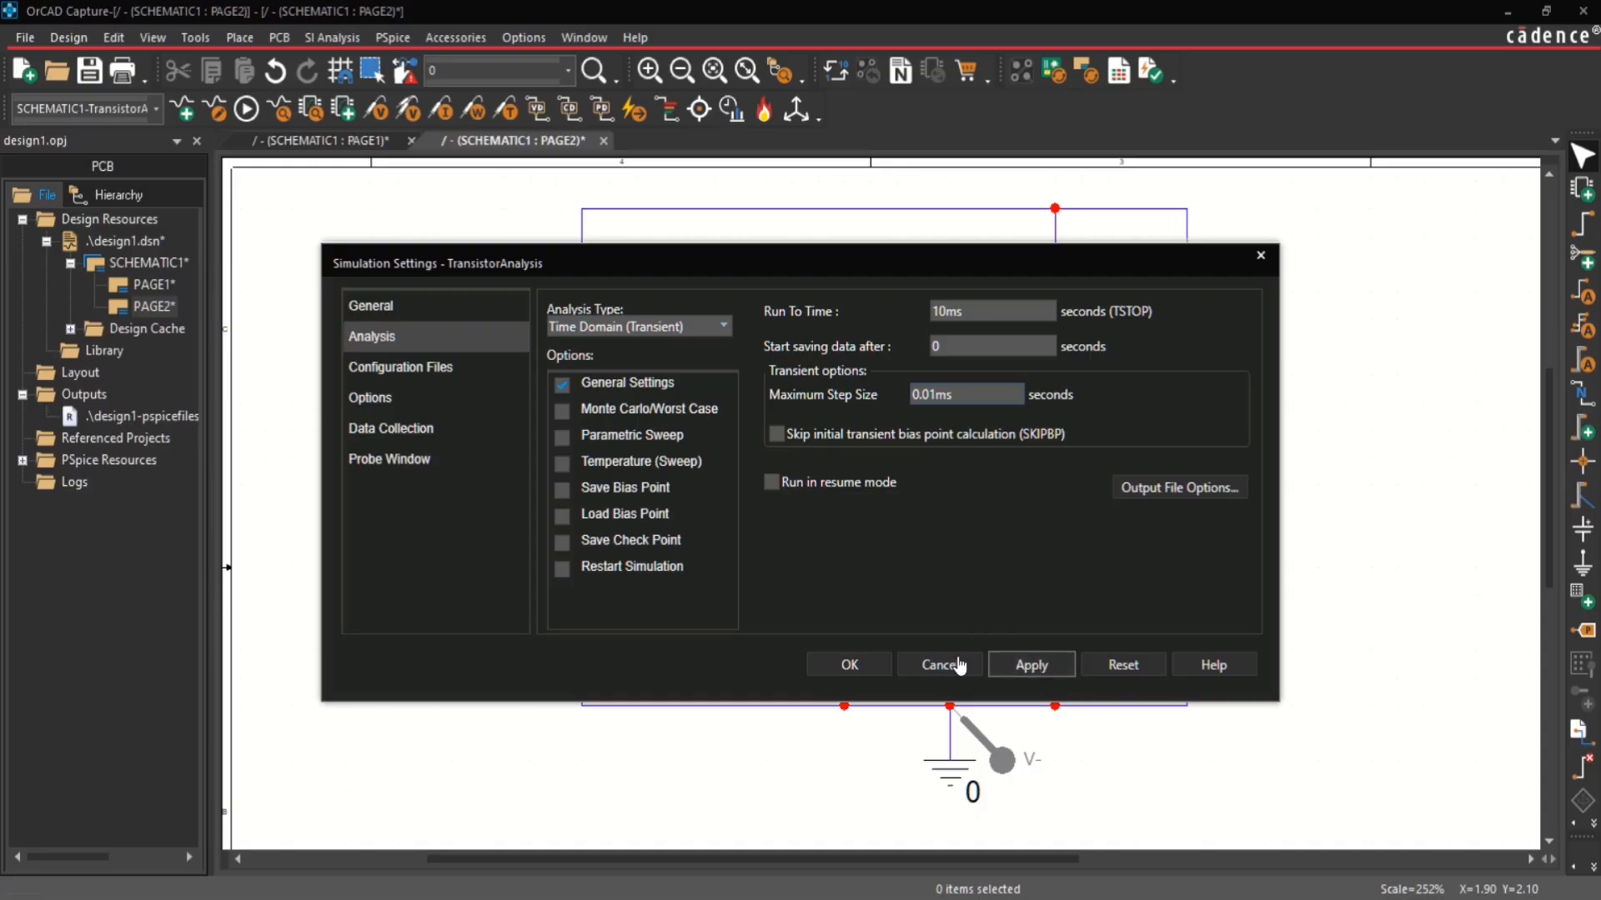
left_click(849, 665)
Step: Rerun the simulation with the output log closed and set the new plot's Y axis to a user-defined range of 0 to 5
left_click(247, 114)
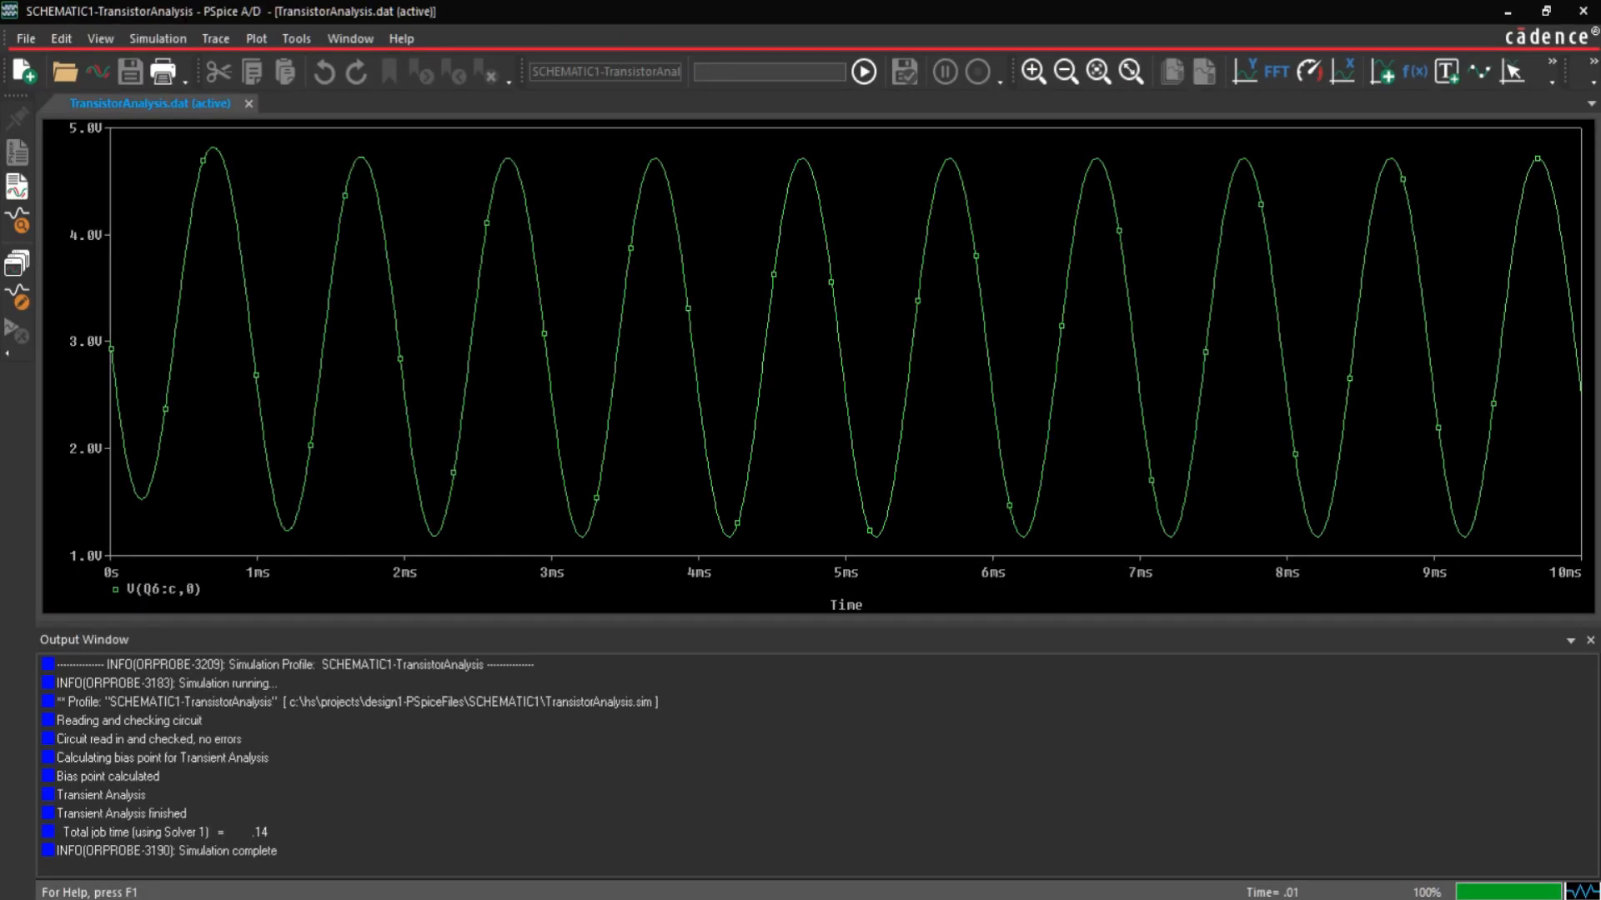
left_click(1590, 640)
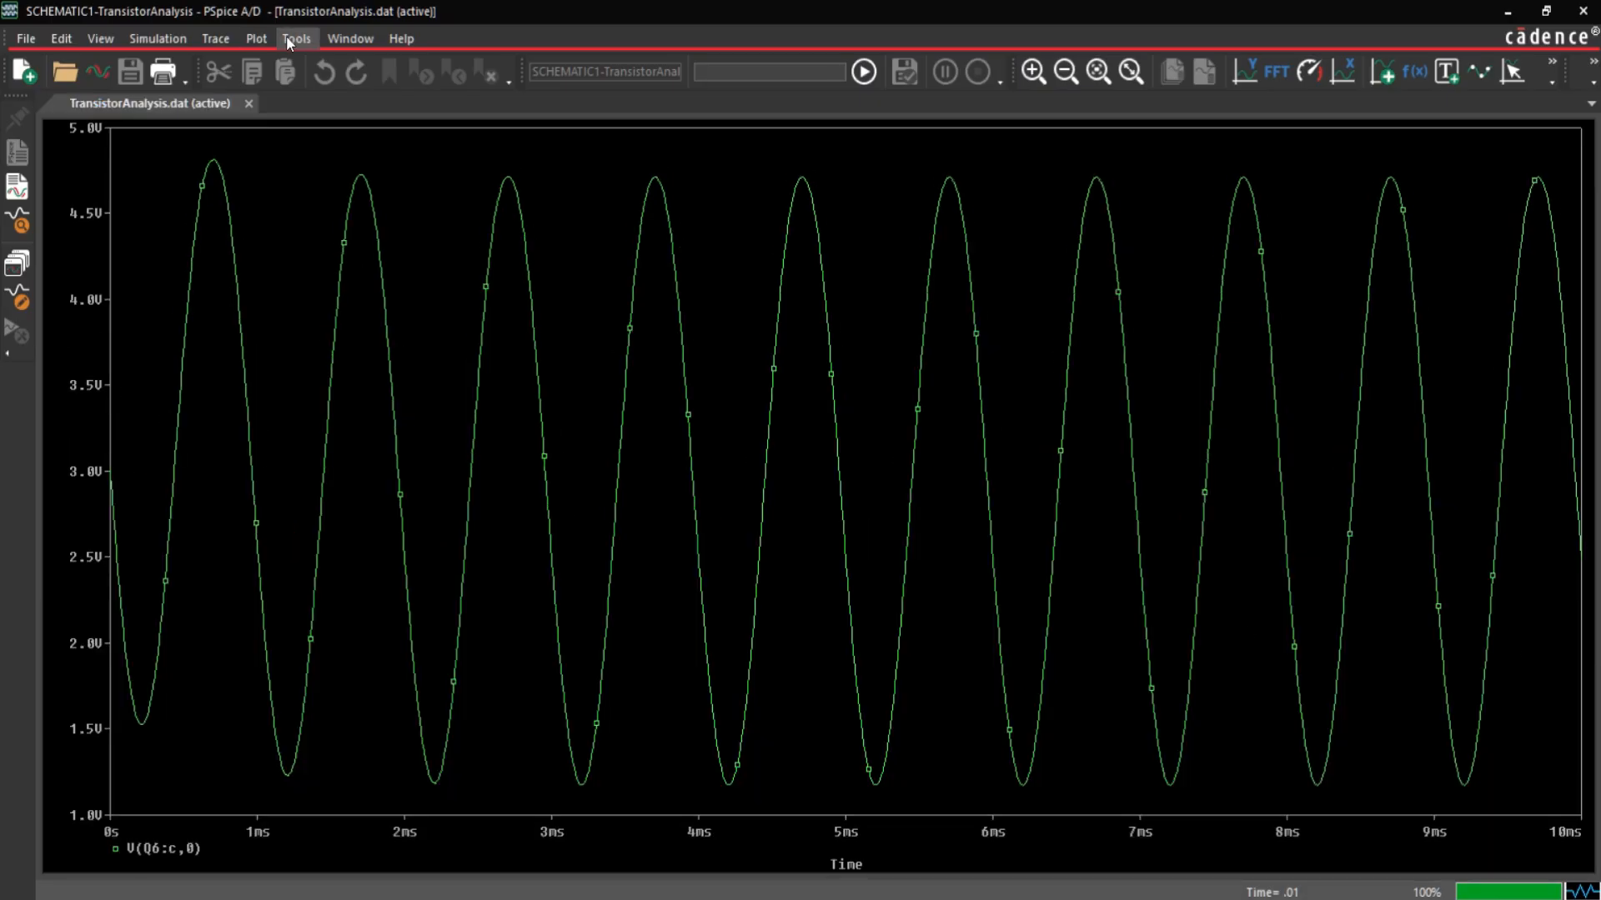
left_click(258, 38)
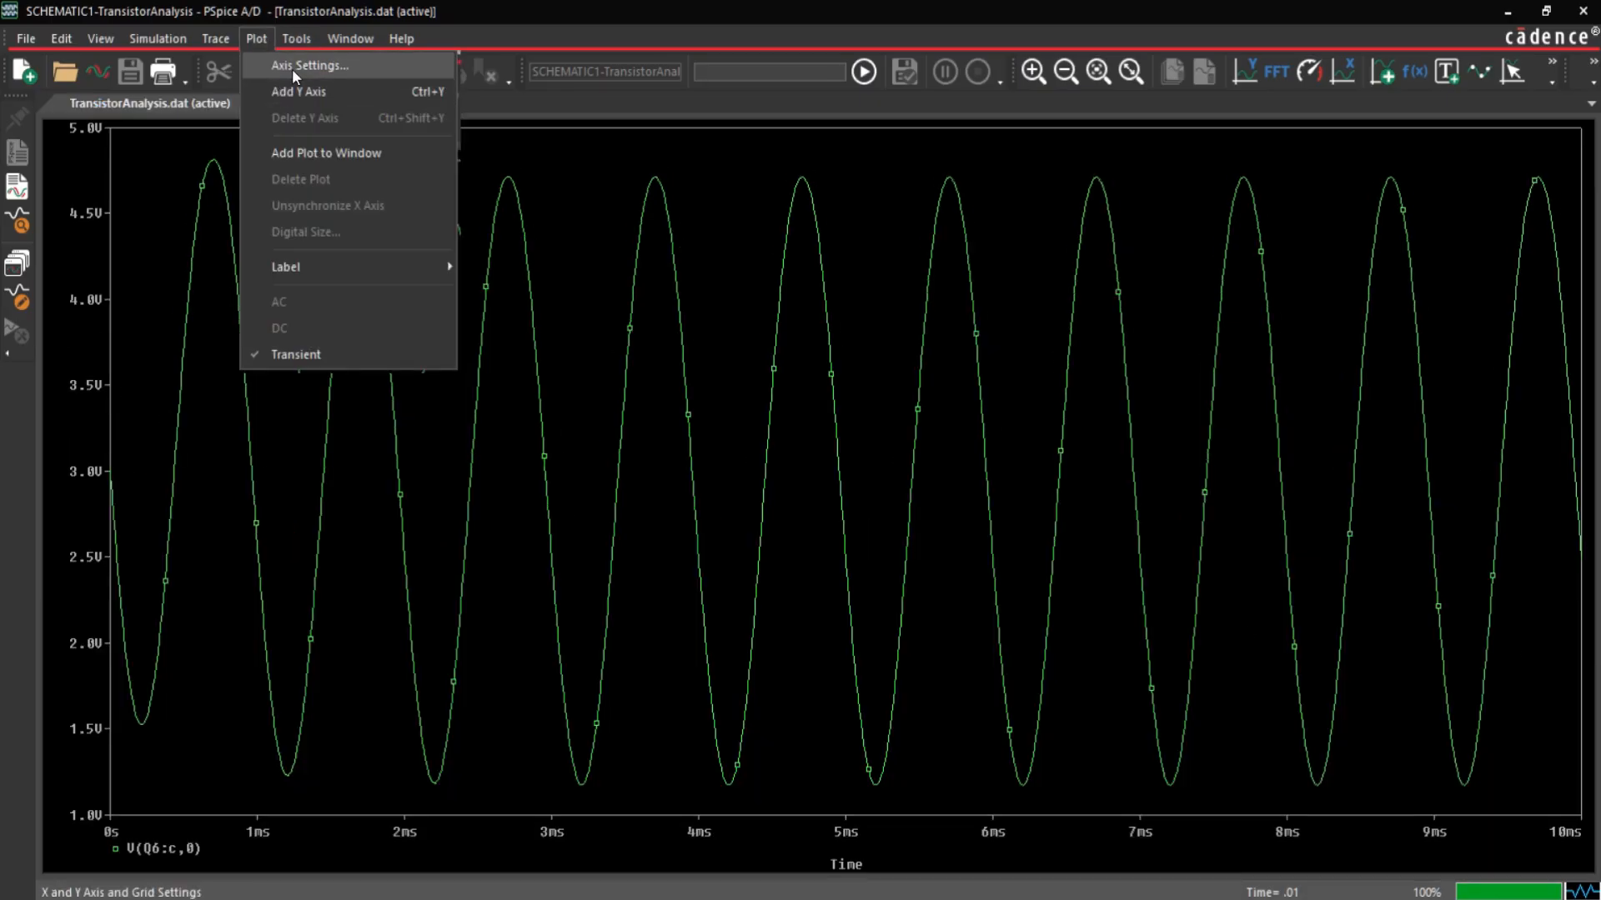
left_click(294, 66)
left_click(655, 371)
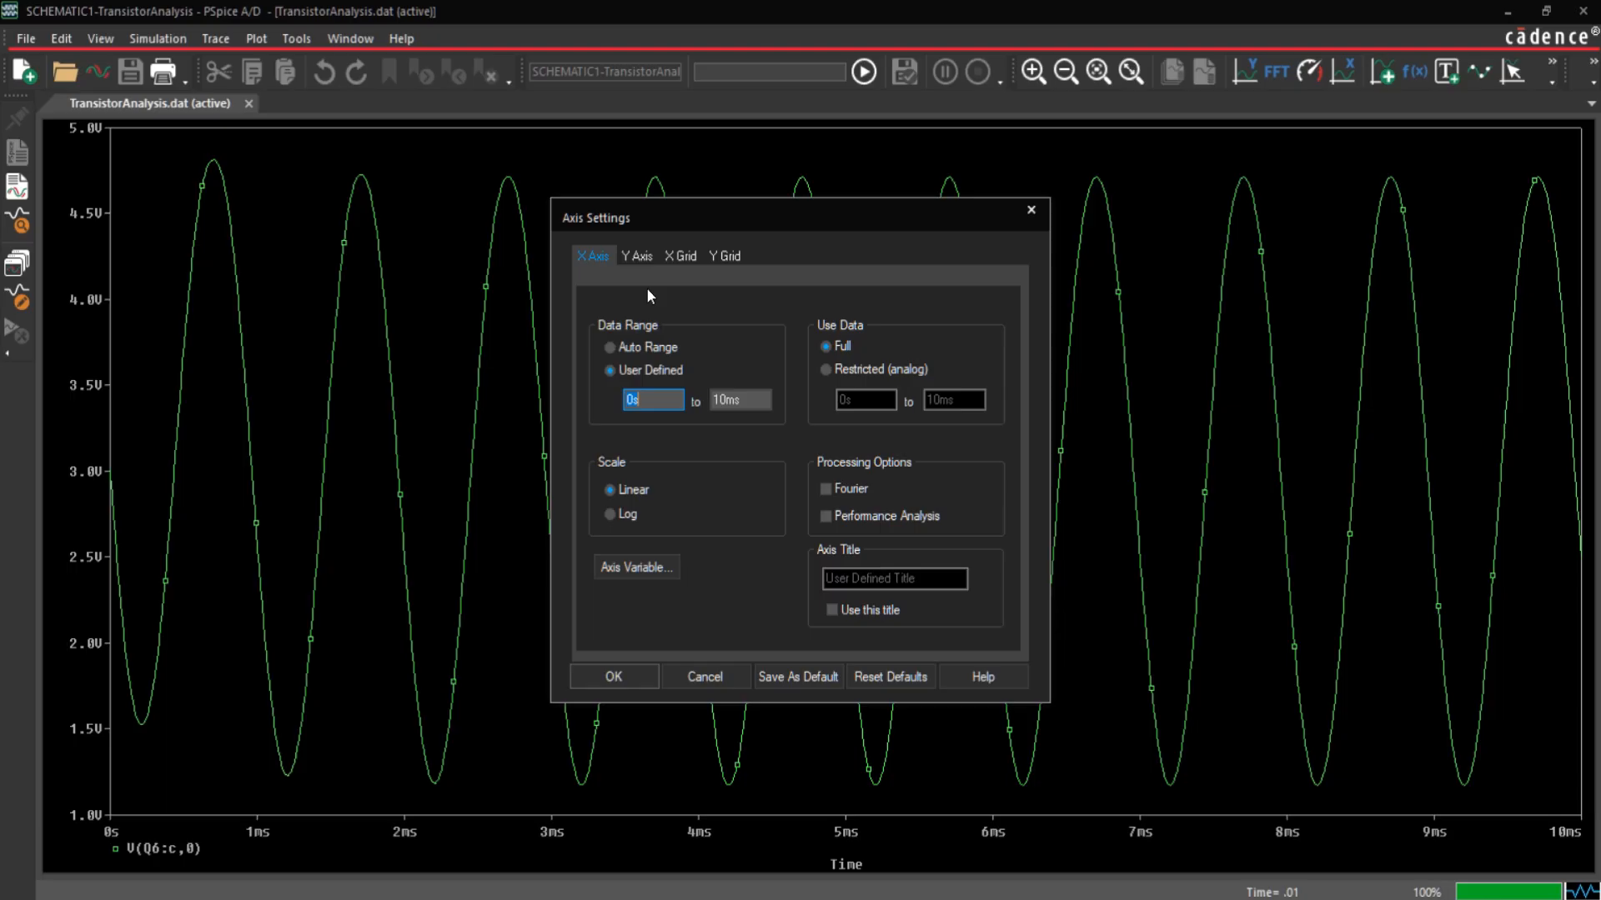
left_click(638, 256)
left_click(655, 371)
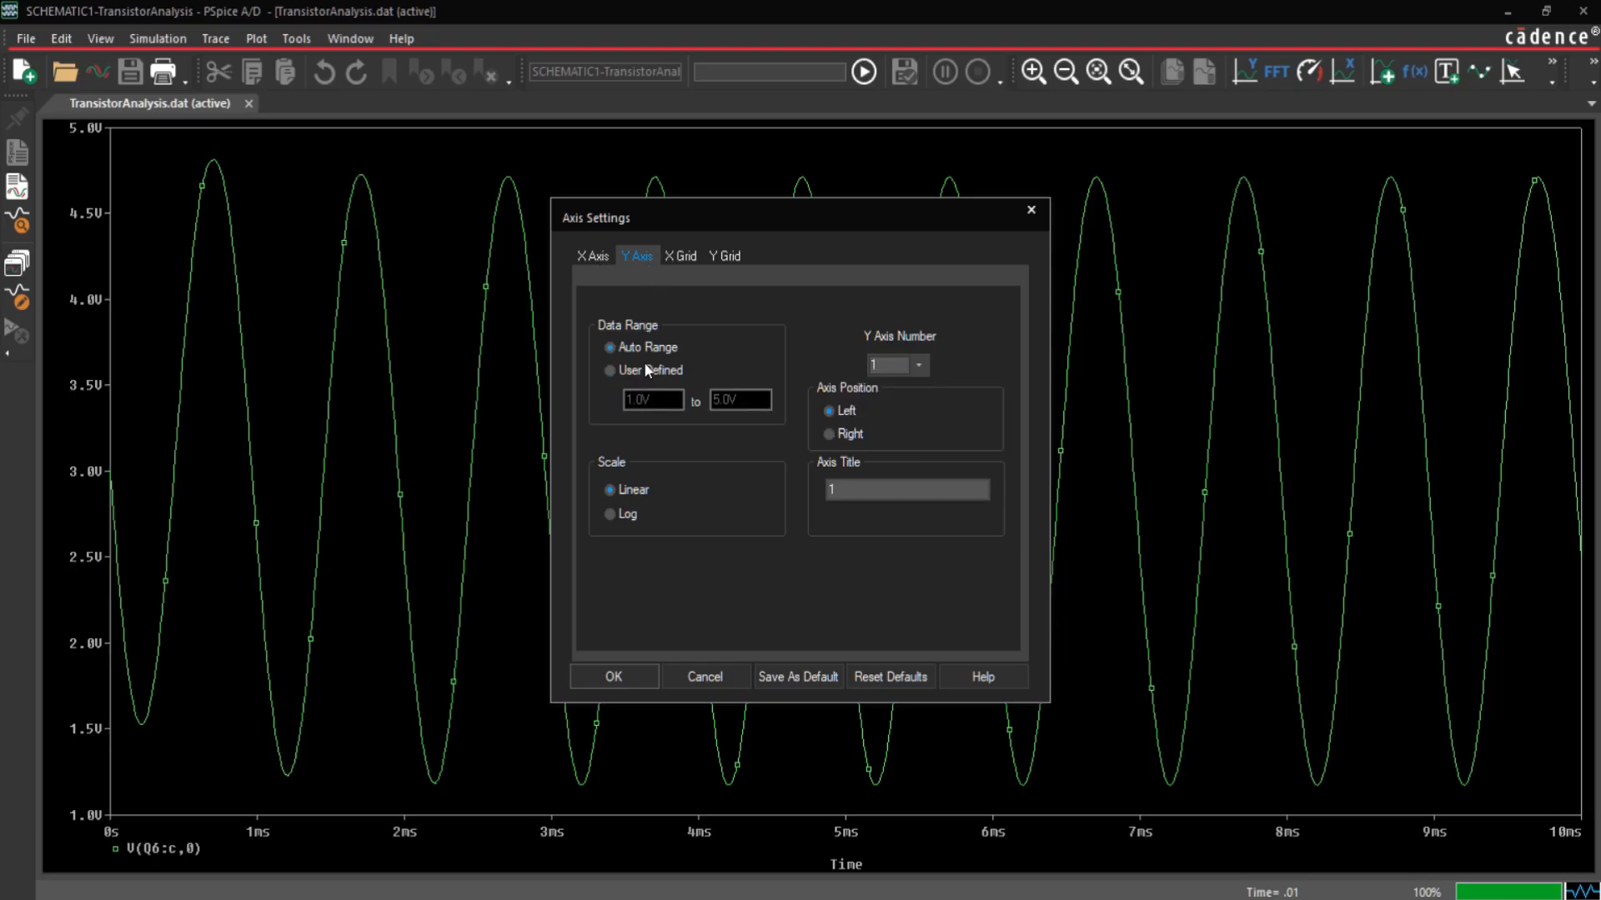
type("0")
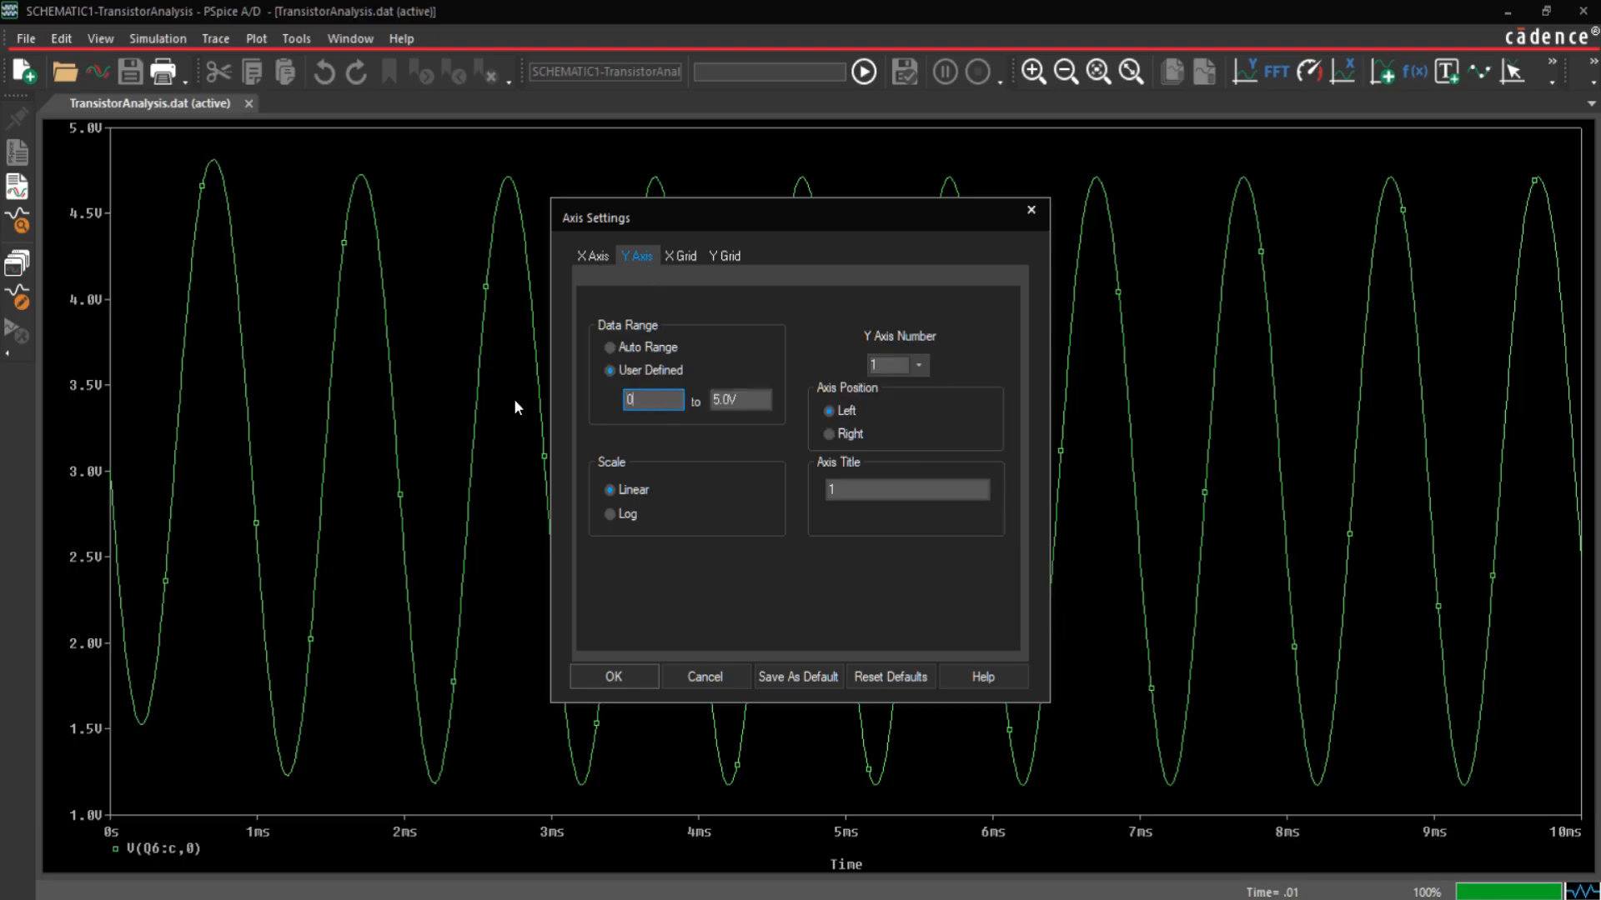
key("Tab")
type("5")
left_click(617, 672)
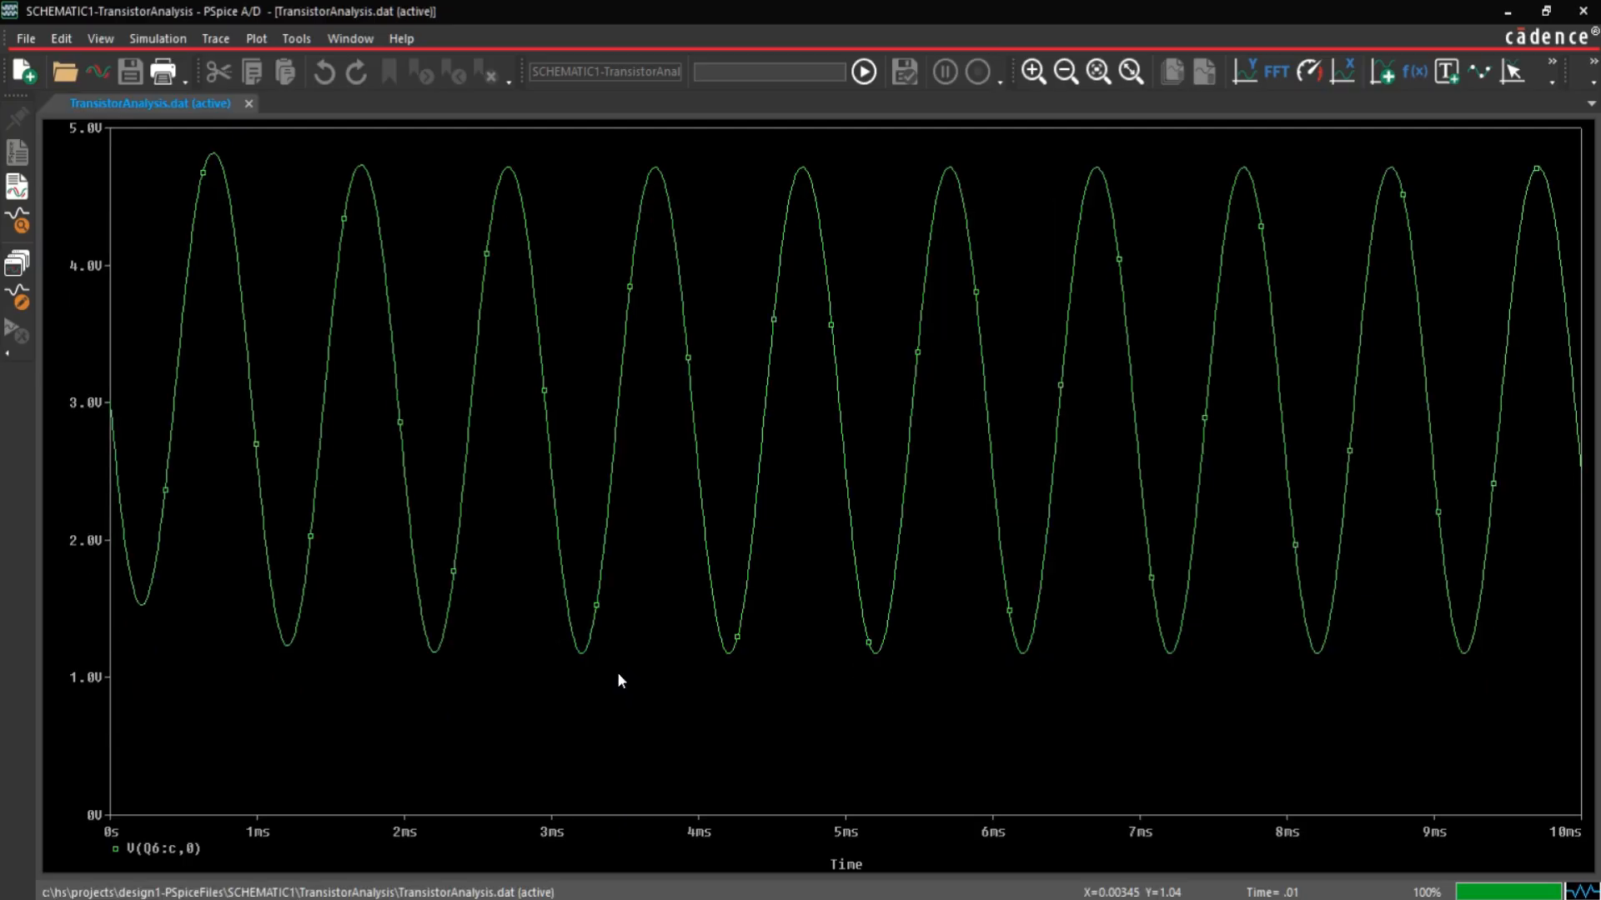